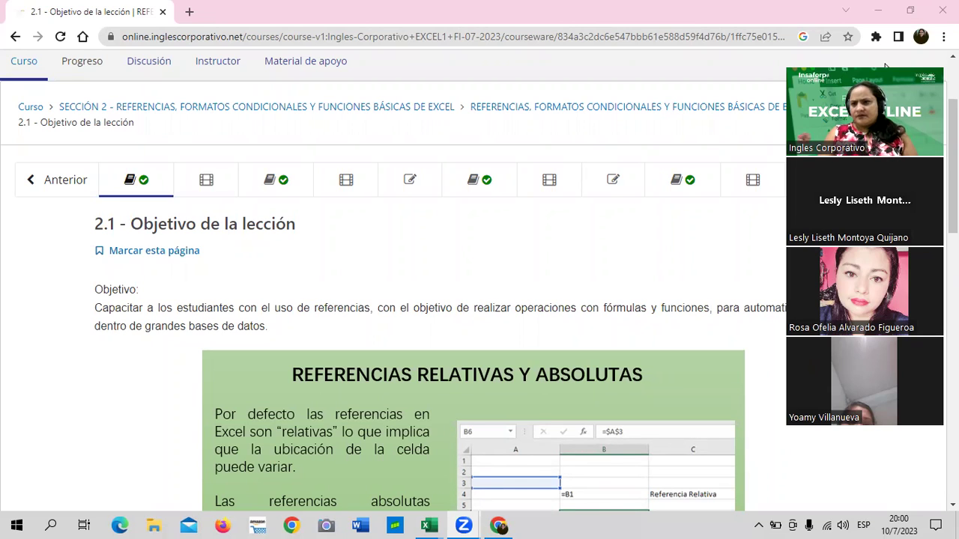
Step: Scroll through the current Inglés Corporativo lesson page
left_click_drag(898, 150, 897, 127)
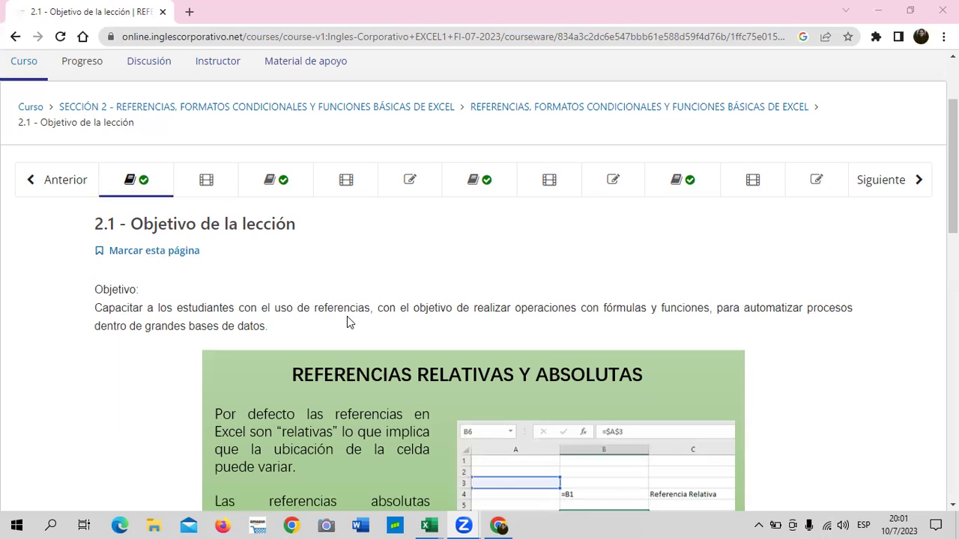
scroll(346, 322, "down", 2)
scroll(344, 322, "down", 2)
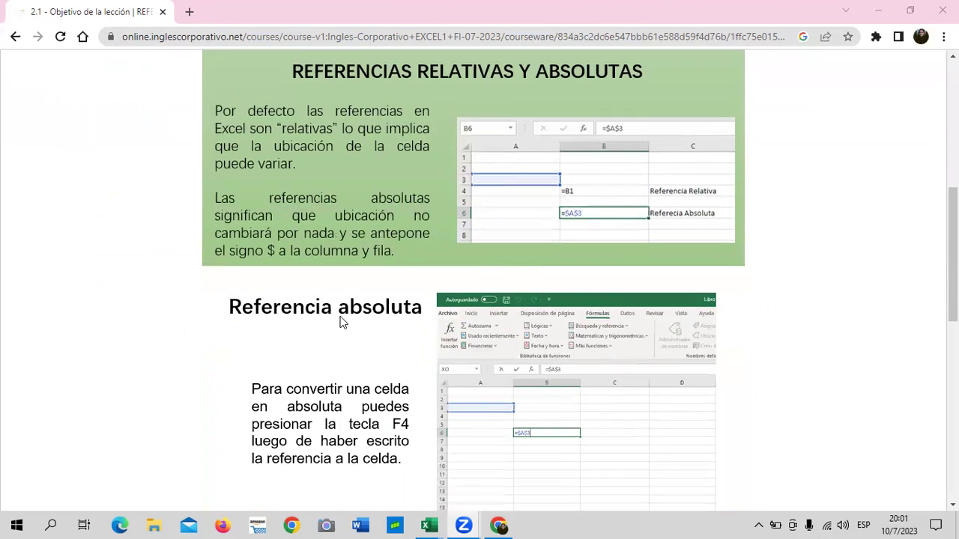
scroll(341, 322, "down", 2)
scroll(337, 316, "down", 4)
scroll(337, 316, "up", 5)
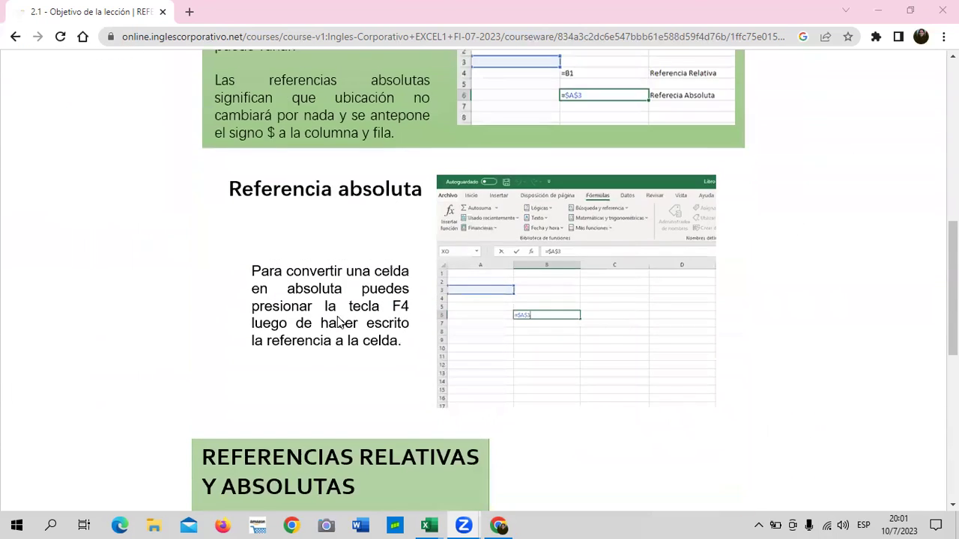
scroll(338, 316, "up", 5)
scroll(337, 316, "up", 3)
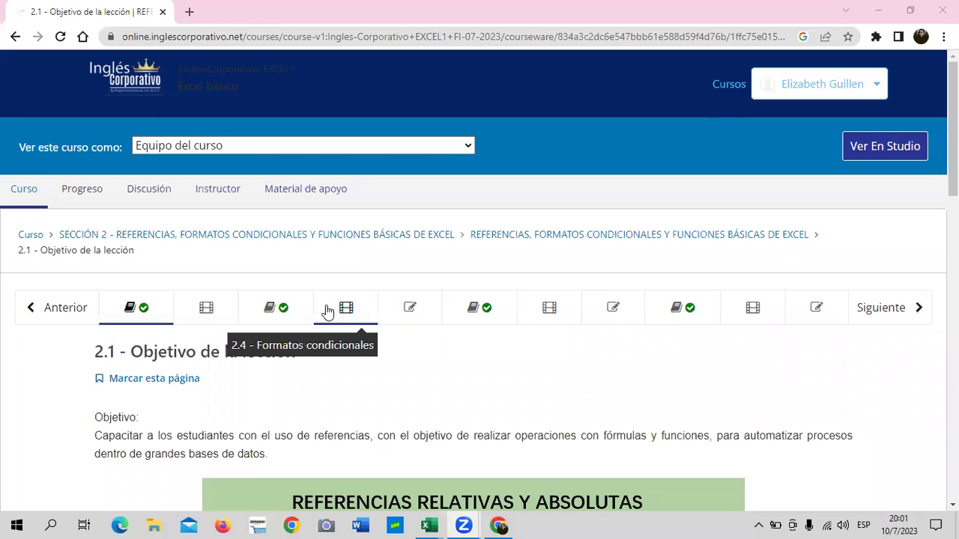
Step: Open lesson 2.3 on conditional formatting and read through its content
left_click(300, 315)
scroll(302, 314, "down", 2)
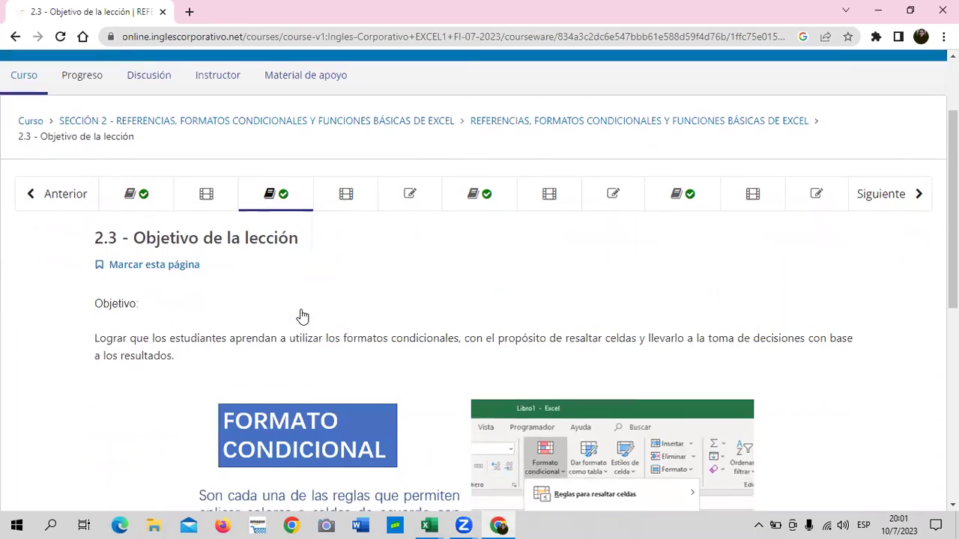
scroll(302, 315, "down", 2)
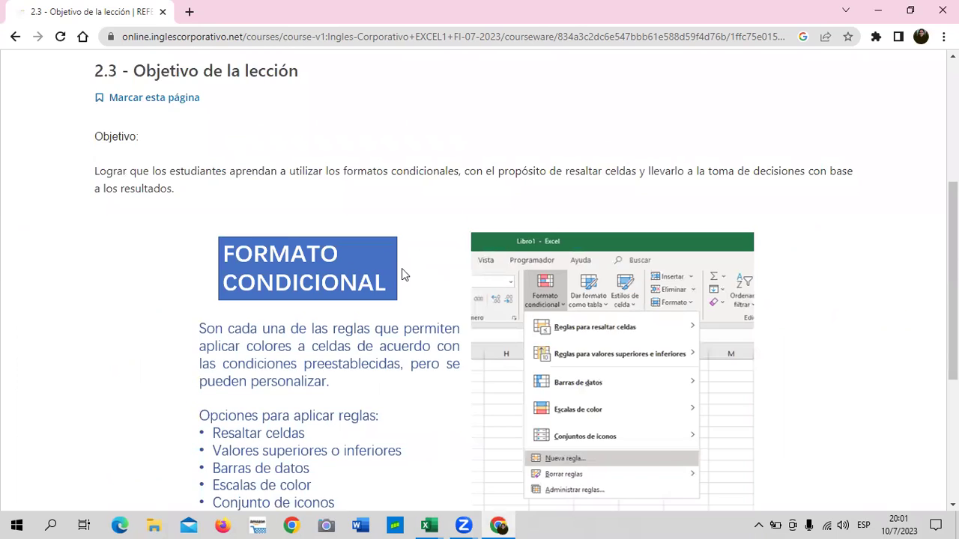
scroll(402, 271, "down", 4)
scroll(410, 283, "up", 1)
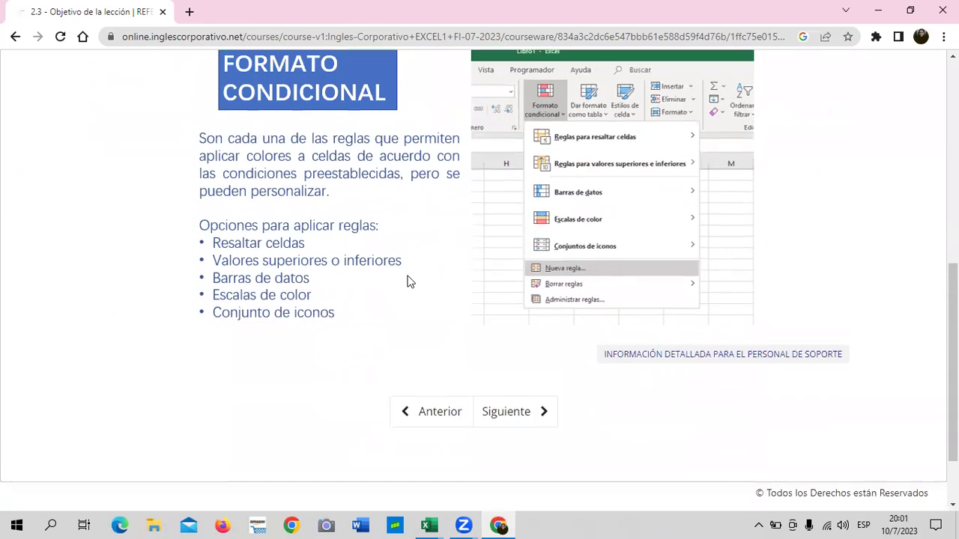
scroll(406, 279, "up", 3)
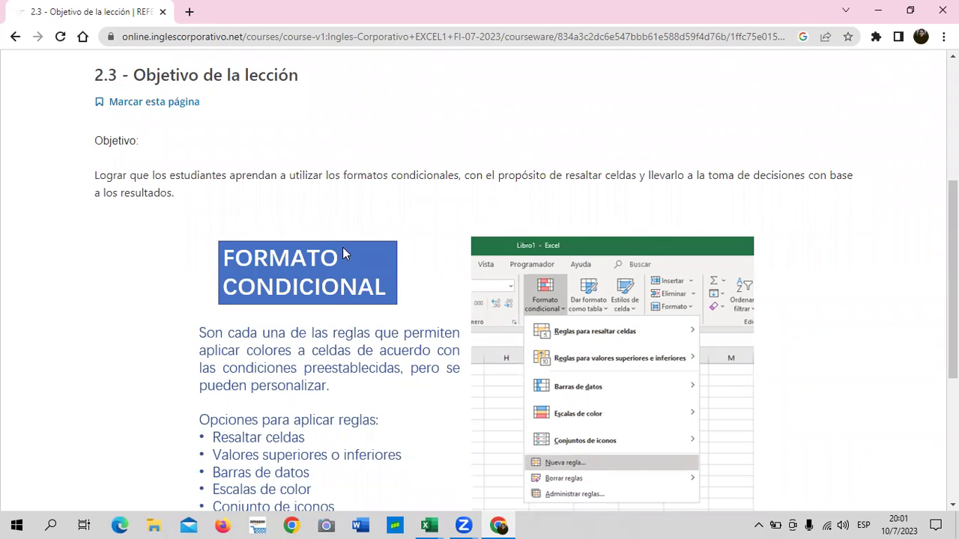
scroll(533, 341, "down", 1)
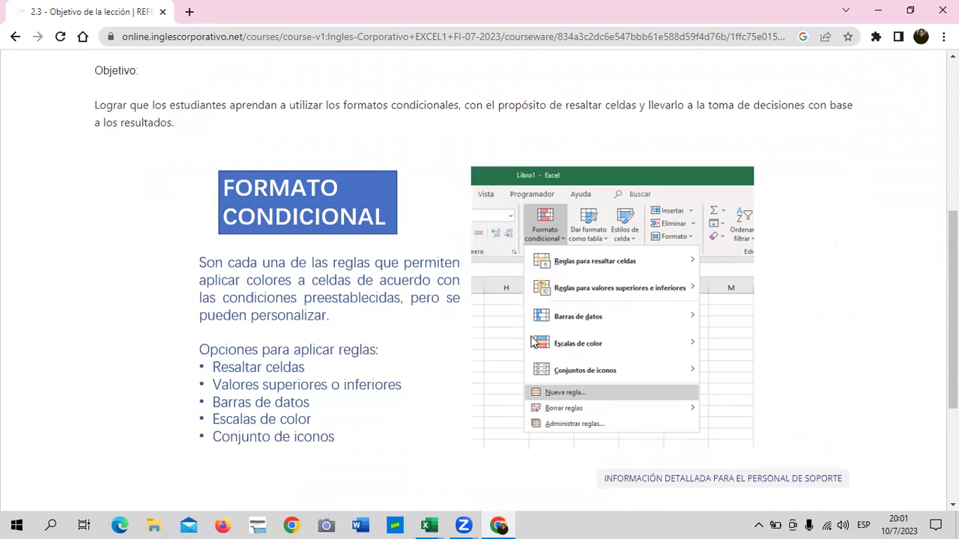
scroll(533, 341, "up", 4)
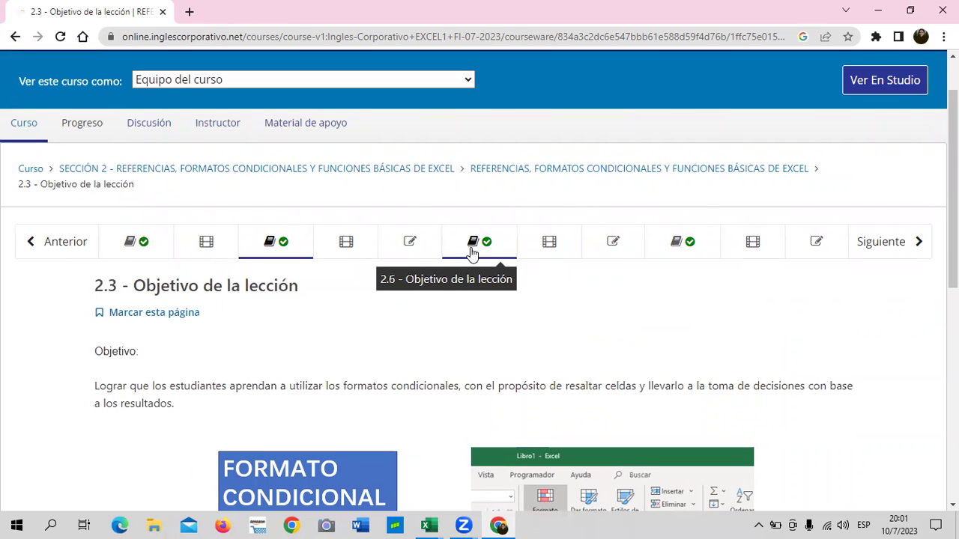
left_click(427, 243)
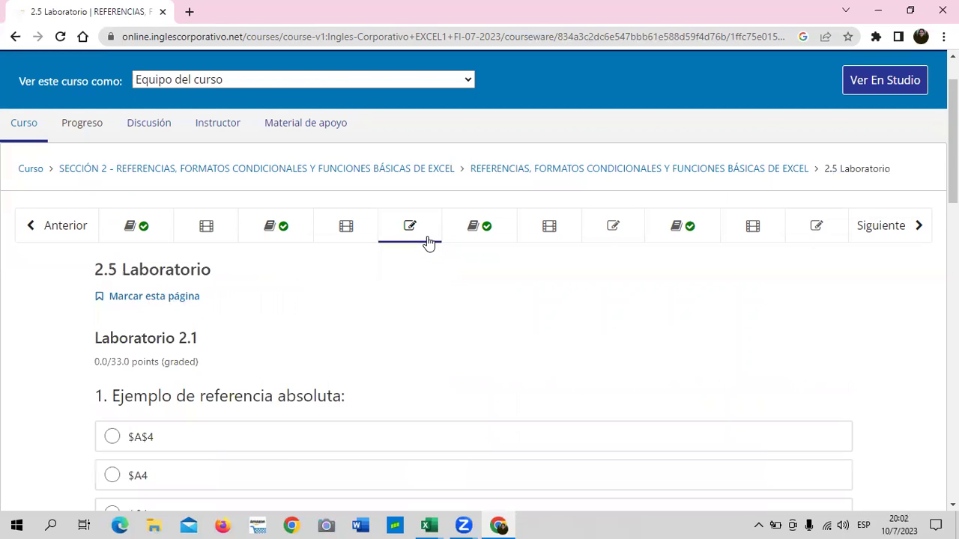
scroll(428, 244, "down", 4)
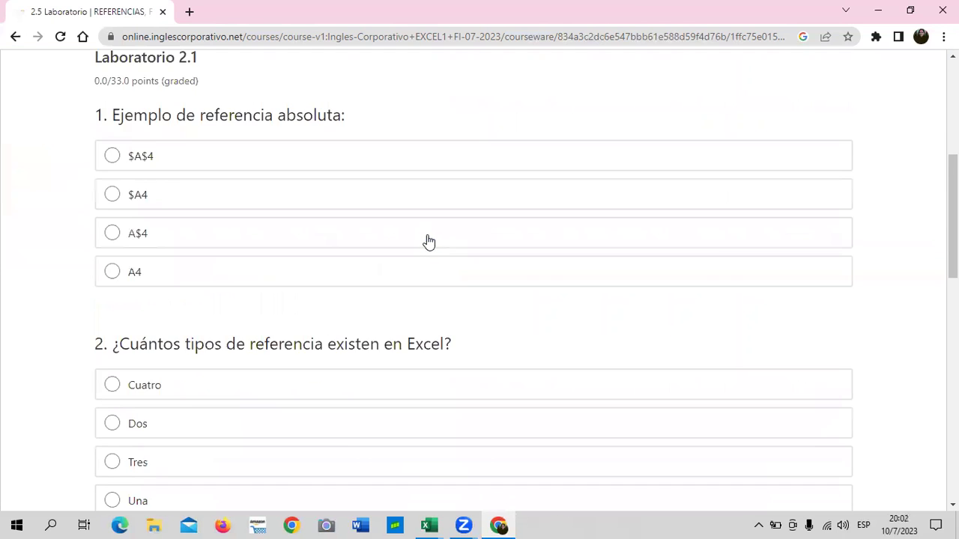
scroll(426, 245, "down", 5)
scroll(425, 245, "down", 5)
scroll(423, 246, "down", 1)
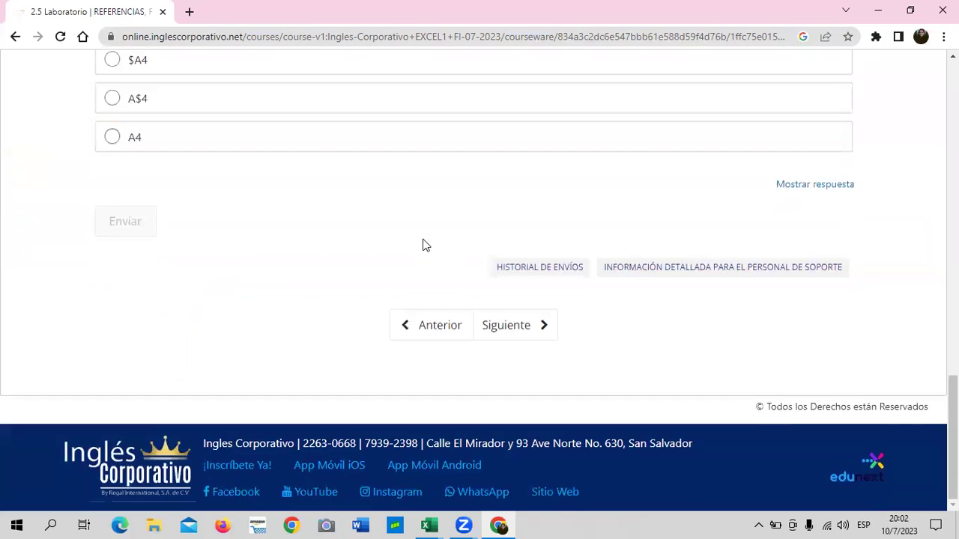
scroll(423, 245, "up", 3)
scroll(423, 246, "up", 3)
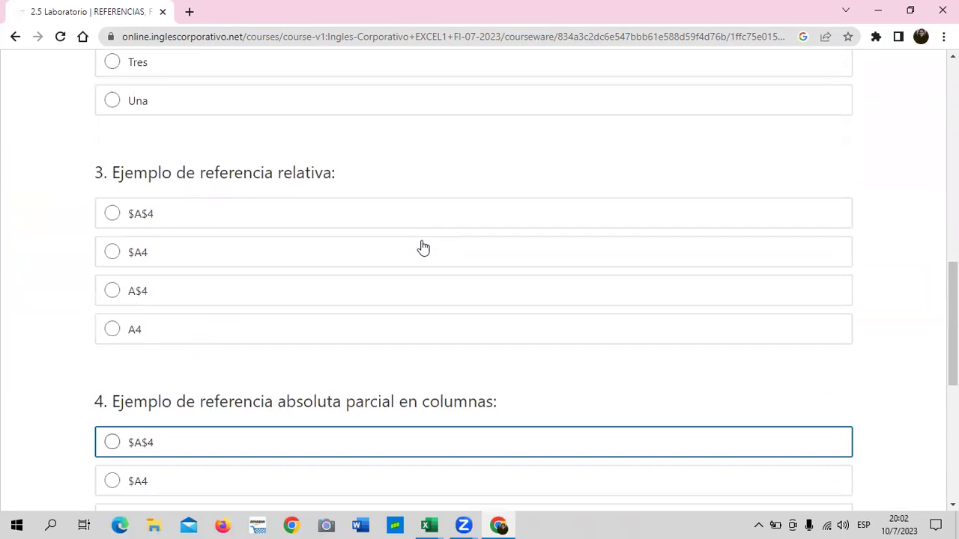
scroll(423, 247, "up", 6)
scroll(423, 246, "up", 2)
scroll(424, 244, "up", 2)
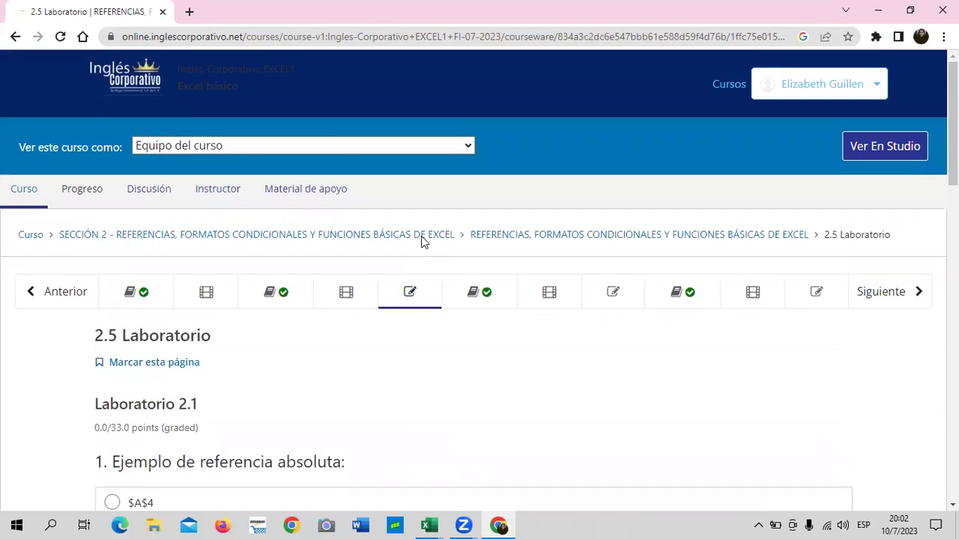
scroll(358, 290, "down", 2)
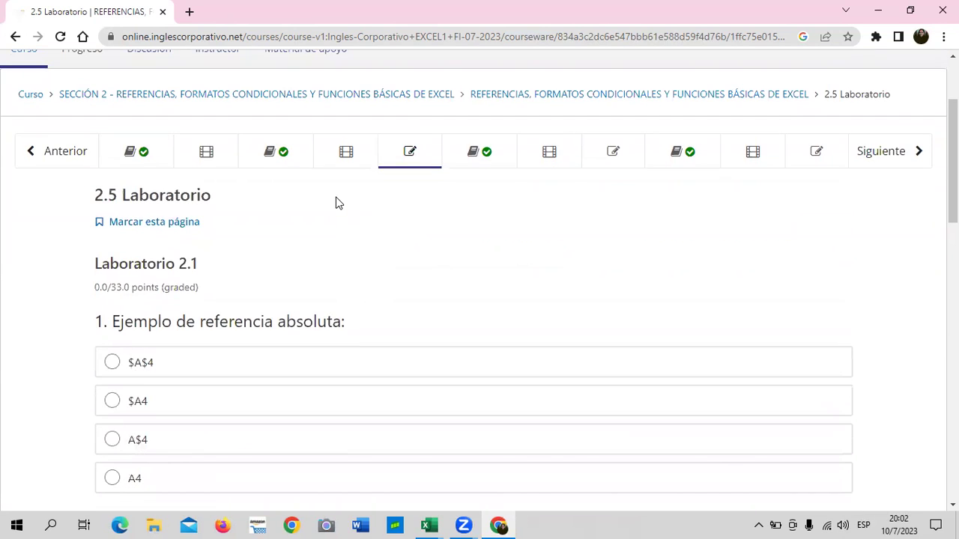
Step: Open lesson 2.6 on cell and range names and scroll through its slides
left_click(507, 155)
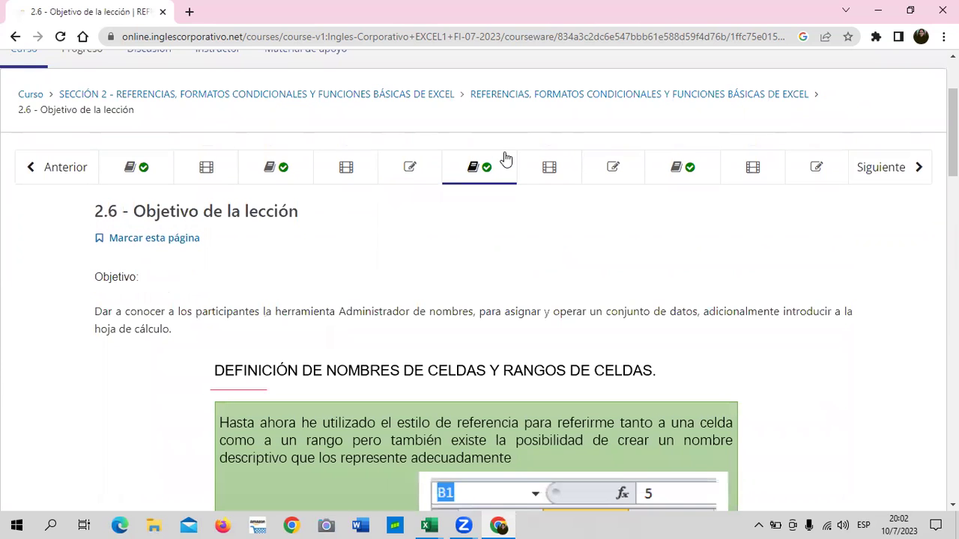
scroll(506, 174, "down", 2)
scroll(505, 194, "down", 2)
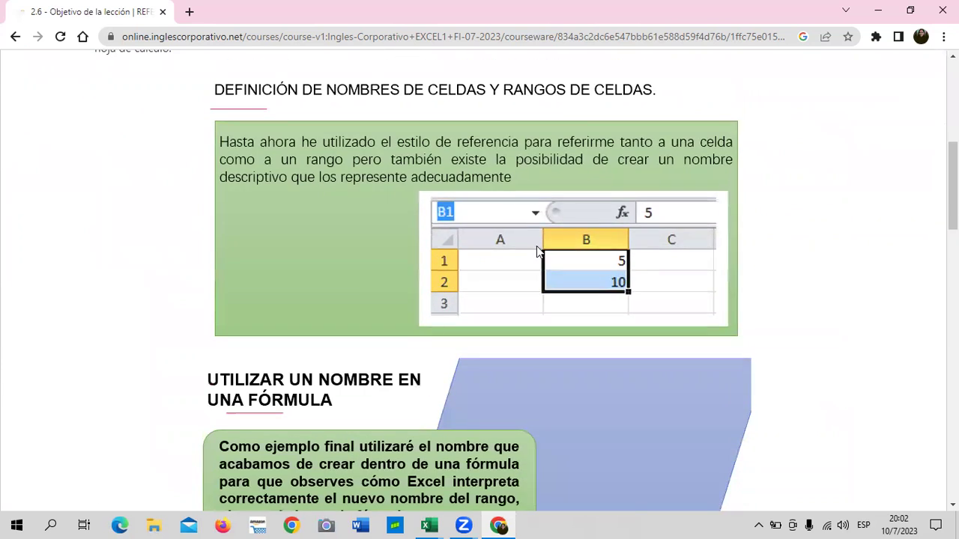
scroll(536, 253, "down", 2)
scroll(536, 254, "down", 2)
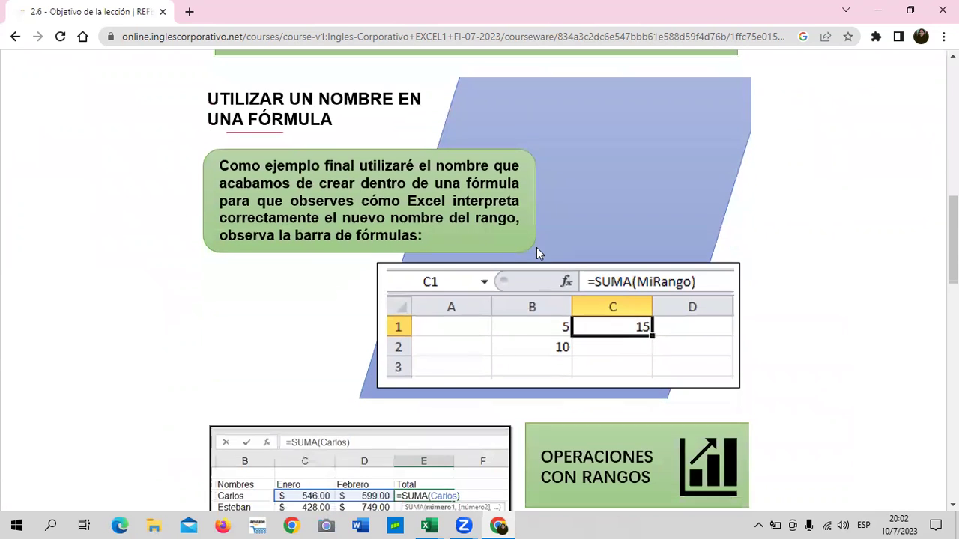
scroll(537, 253, "down", 2)
scroll(537, 250, "down", 2)
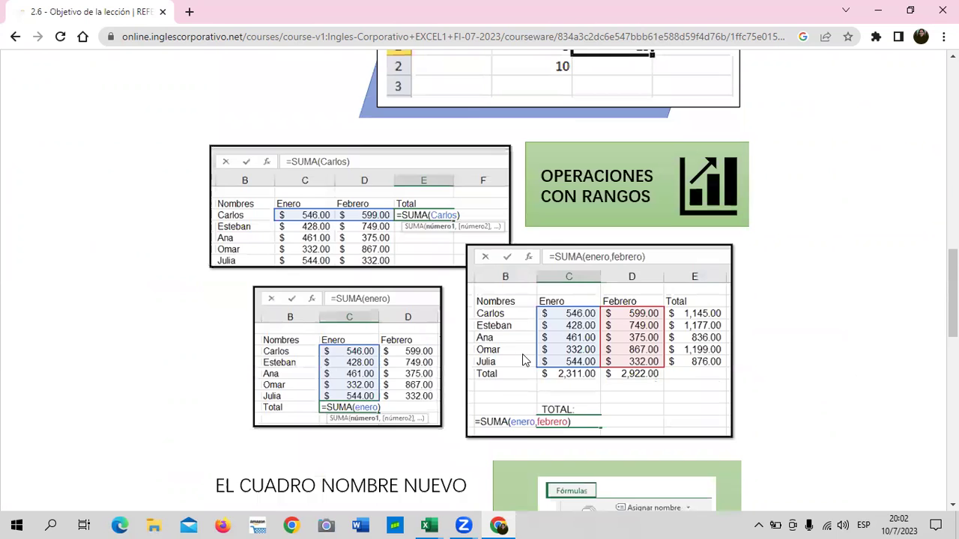
scroll(449, 351, "down", 2)
scroll(450, 351, "up", 4)
scroll(450, 352, "up", 2)
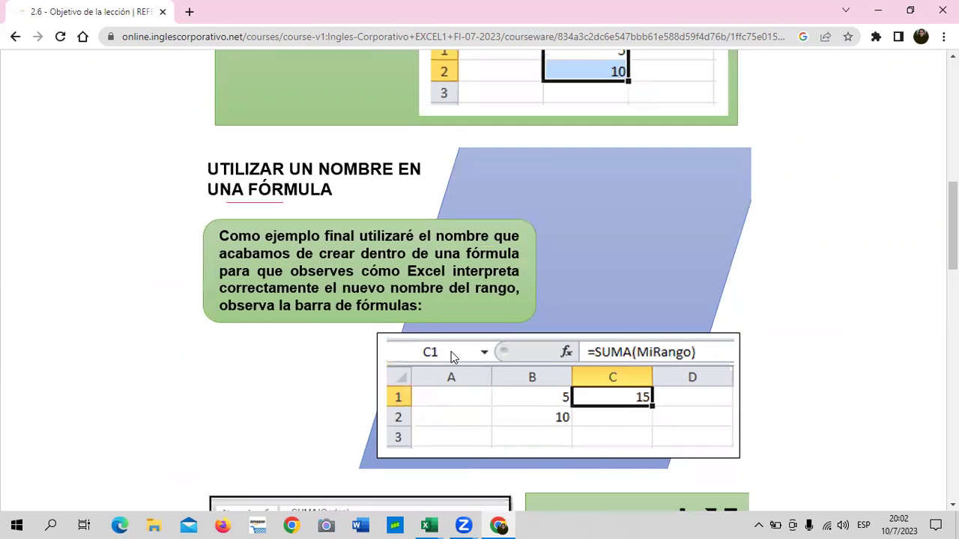
Step: Scroll further through the Administrador de nombres material, then back to the top
scroll(494, 345, "down", 2)
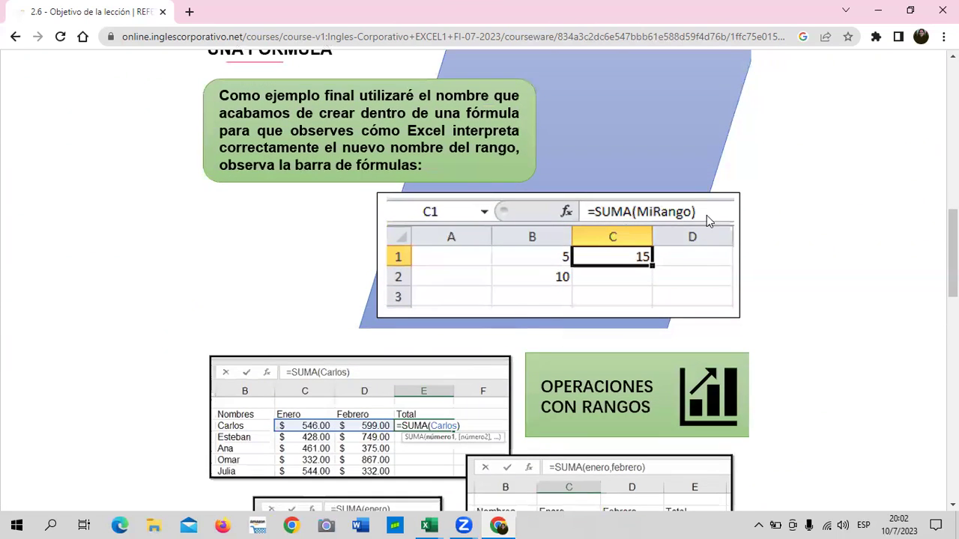
scroll(490, 405, "down", 4)
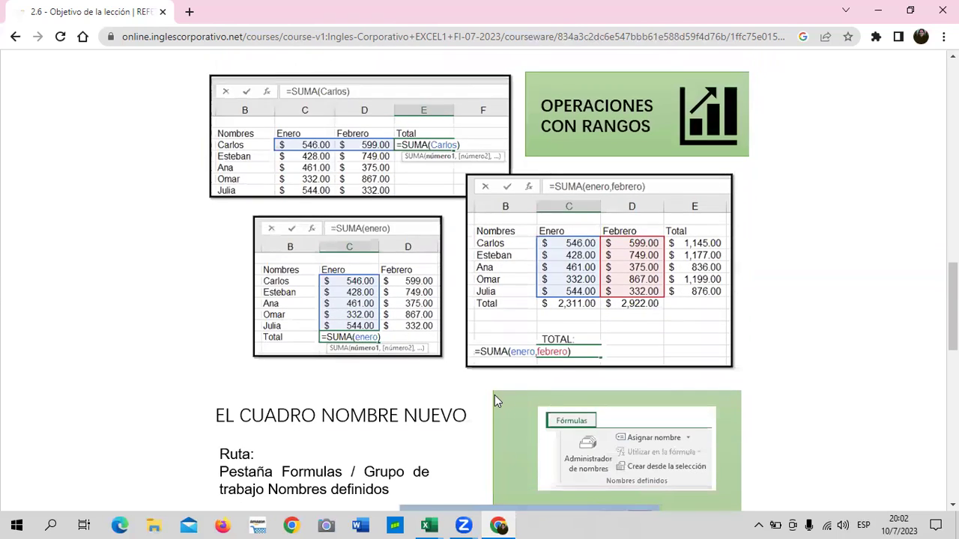
scroll(495, 401, "down", 4)
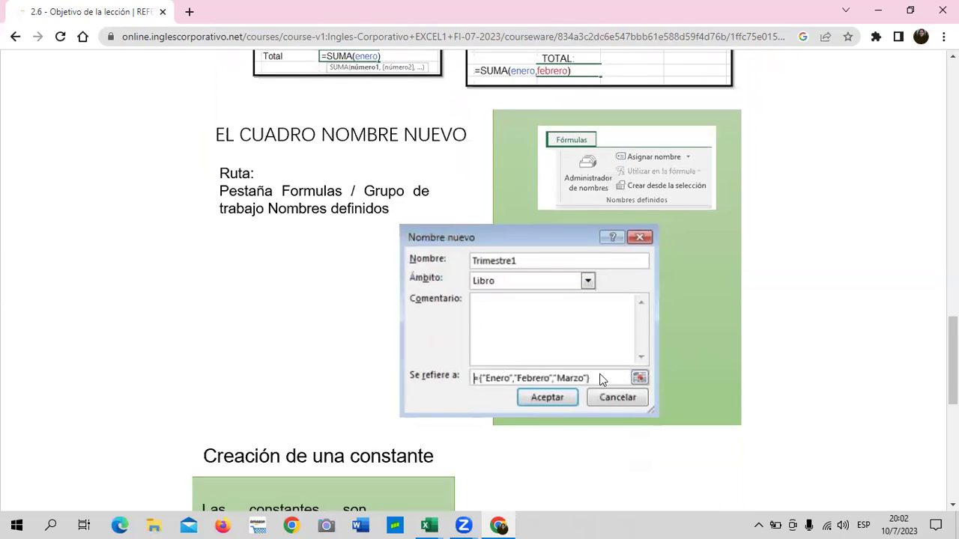
scroll(530, 351, "up", 3)
scroll(530, 350, "up", 3)
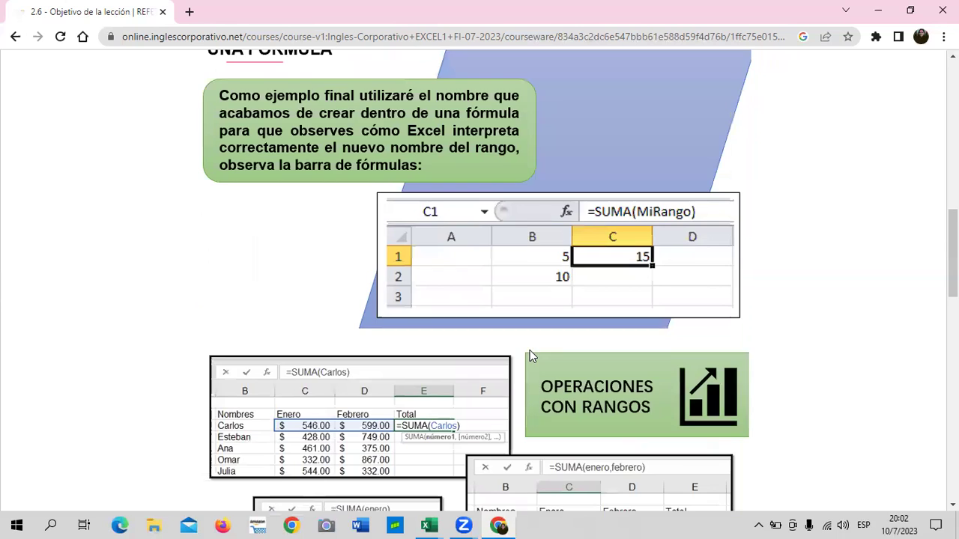
scroll(530, 350, "up", 4)
scroll(529, 350, "up", 5)
scroll(528, 350, "up", 2)
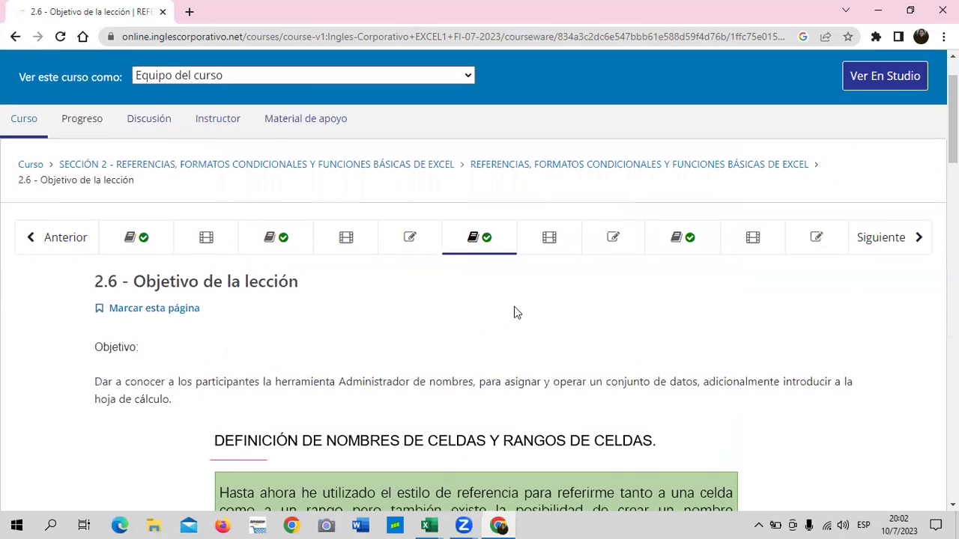
left_click(574, 241)
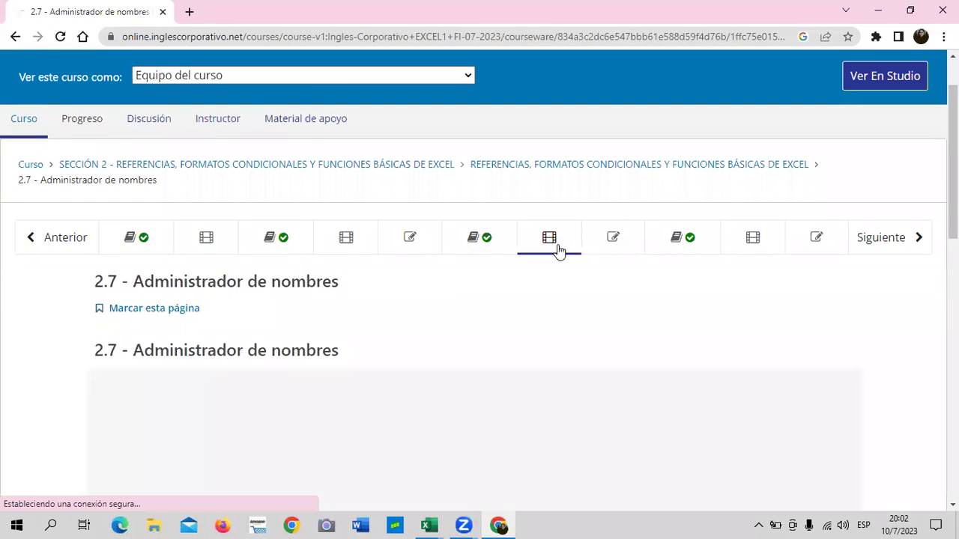
scroll(556, 249, "down", 1)
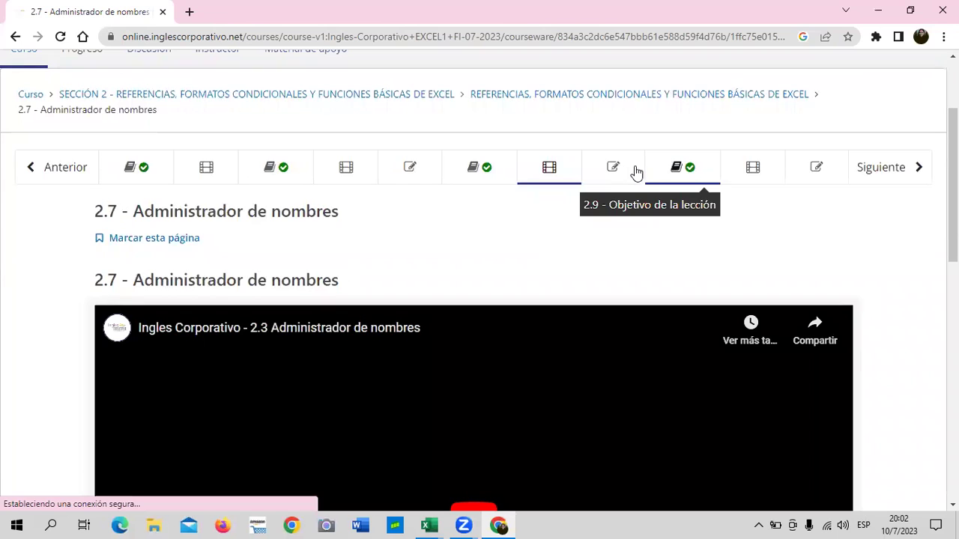
left_click(628, 172)
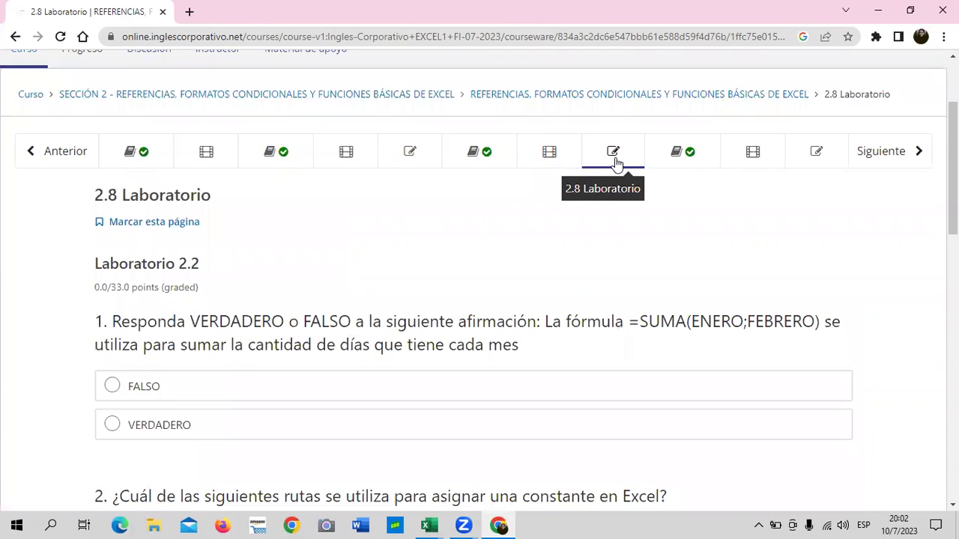
scroll(615, 161, "down", 2)
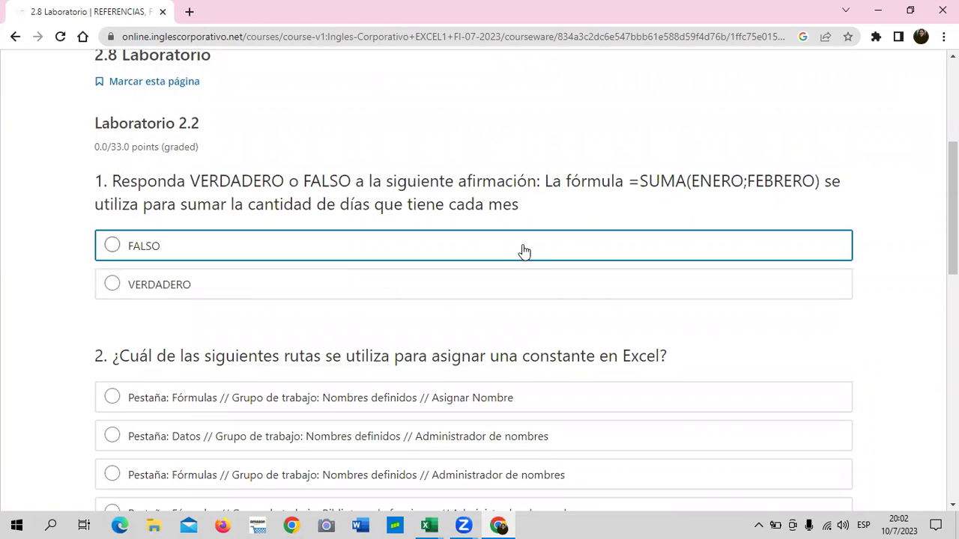
scroll(522, 250, "down", 1)
scroll(522, 250, "down", 2)
scroll(522, 251, "down", 3)
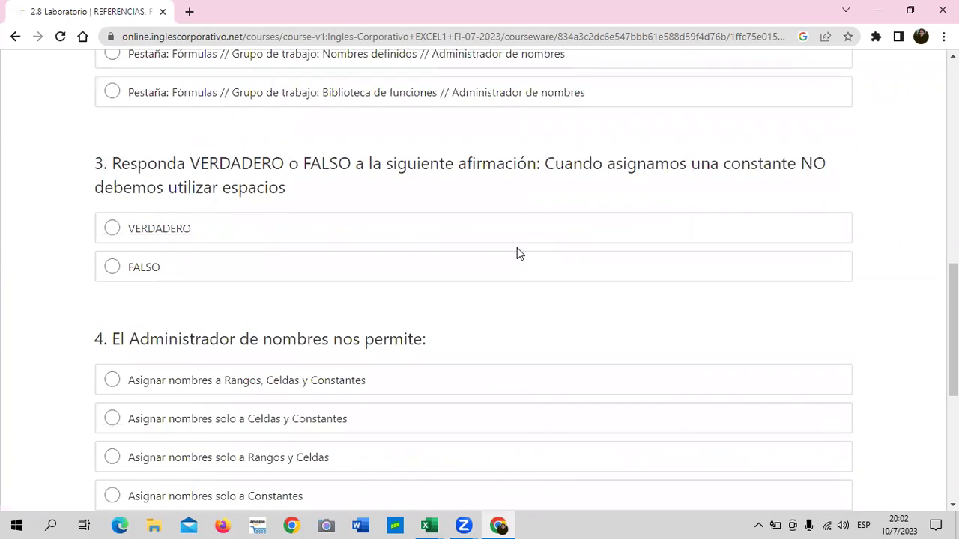
scroll(517, 253, "down", 2)
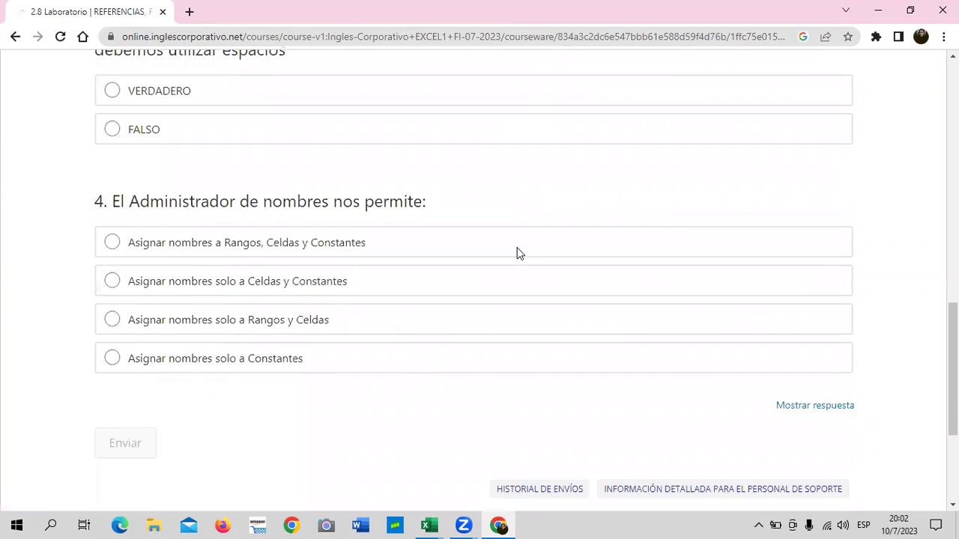
scroll(517, 253, "down", 1)
scroll(517, 254, "down", 1)
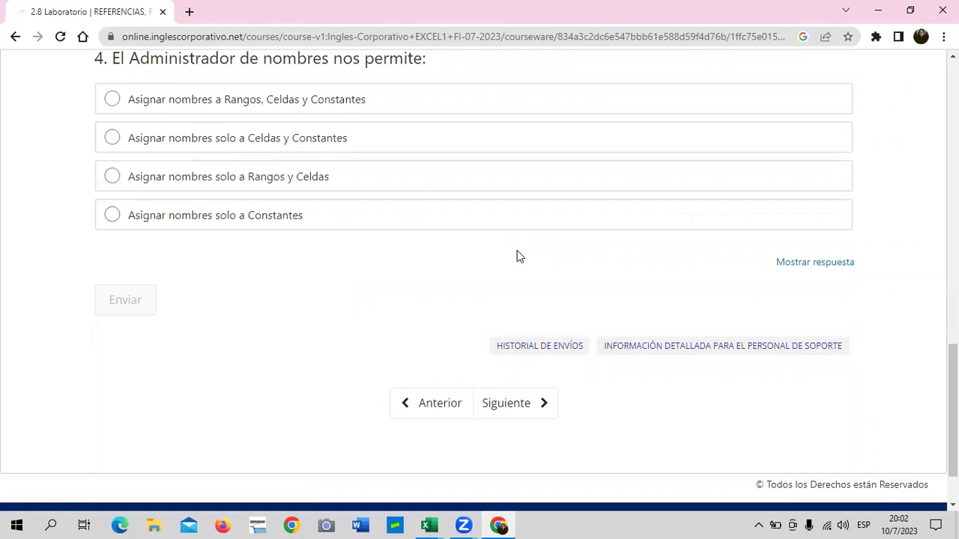
scroll(517, 251, "up", 1)
scroll(502, 266, "up", 1)
scroll(502, 265, "up", 2)
scroll(501, 267, "up", 2)
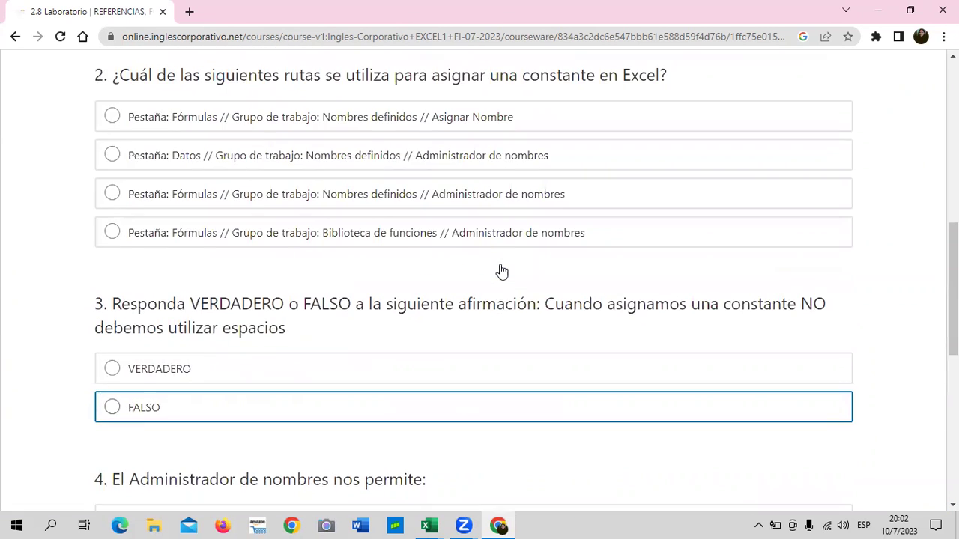
scroll(502, 271, "up", 3)
scroll(502, 271, "up", 4)
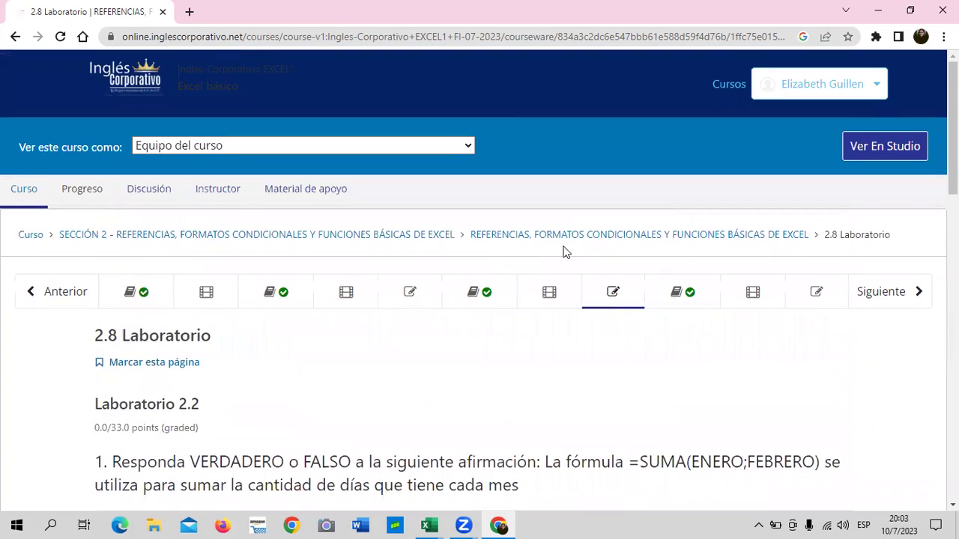
Step: Open lesson 2.9 on formulas versus functions and skim its opening
left_click(711, 300)
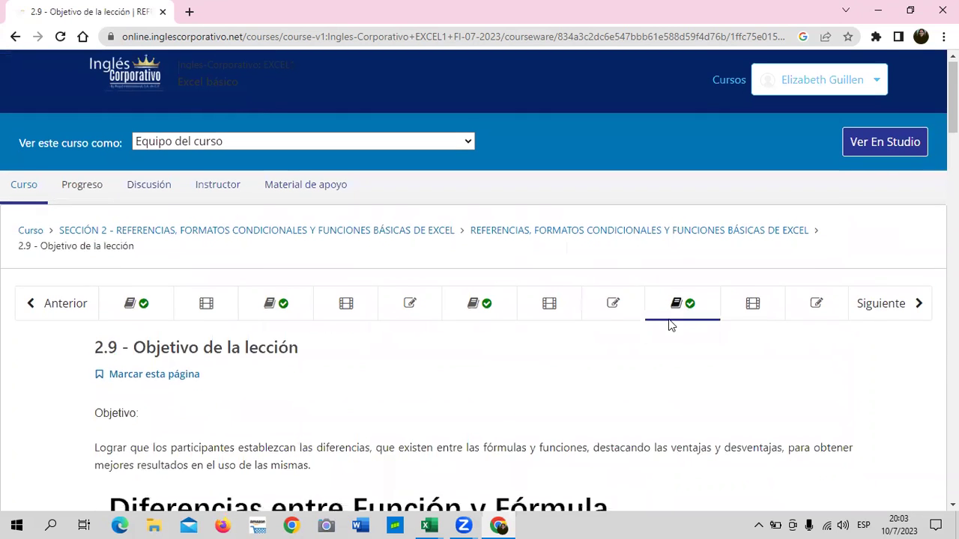
scroll(615, 323, "down", 3)
scroll(615, 323, "down", 1)
scroll(612, 322, "down", 1)
scroll(610, 320, "down", 4)
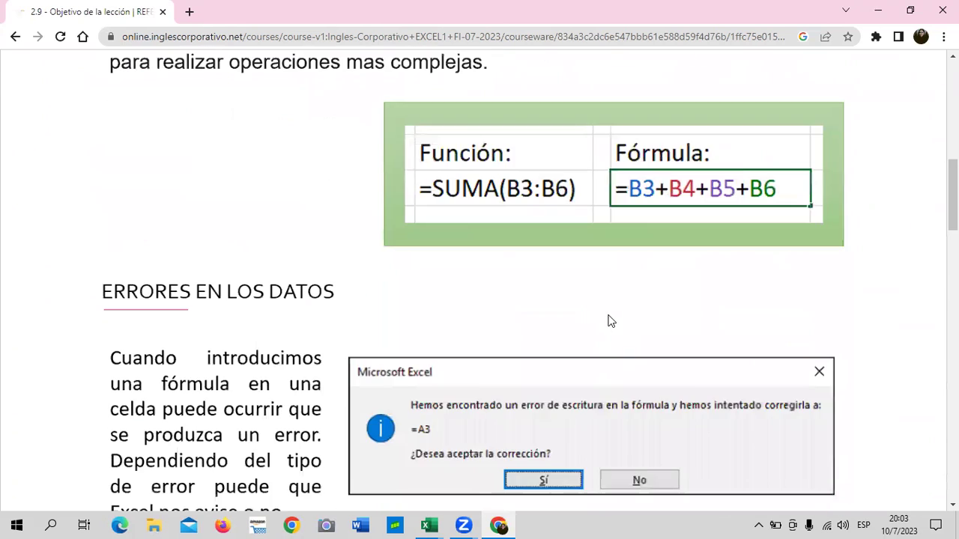
scroll(610, 321, "up", 4)
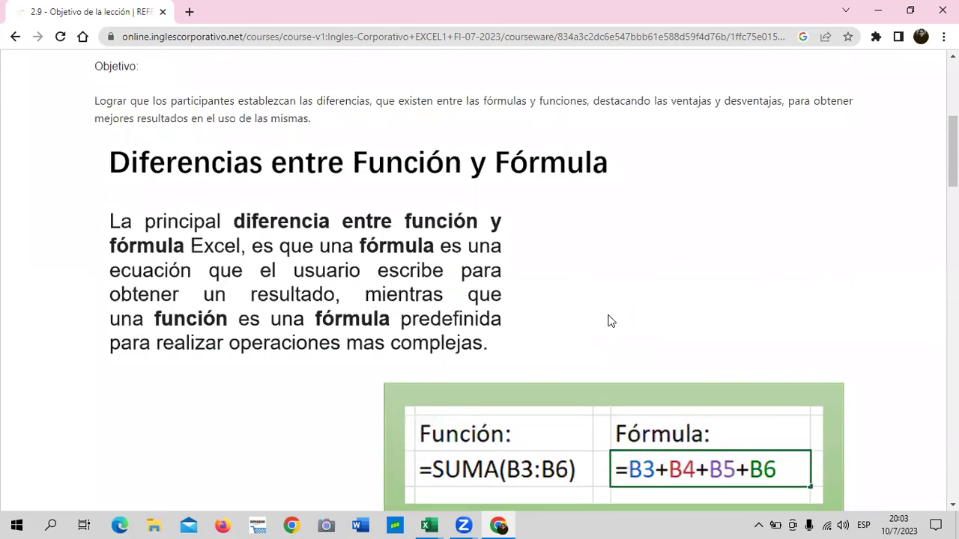
Step: Read down through the data-errors content of lesson 2.9, then return to the top
scroll(610, 321, "down", 3)
scroll(608, 318, "down", 2)
scroll(607, 321, "down", 2)
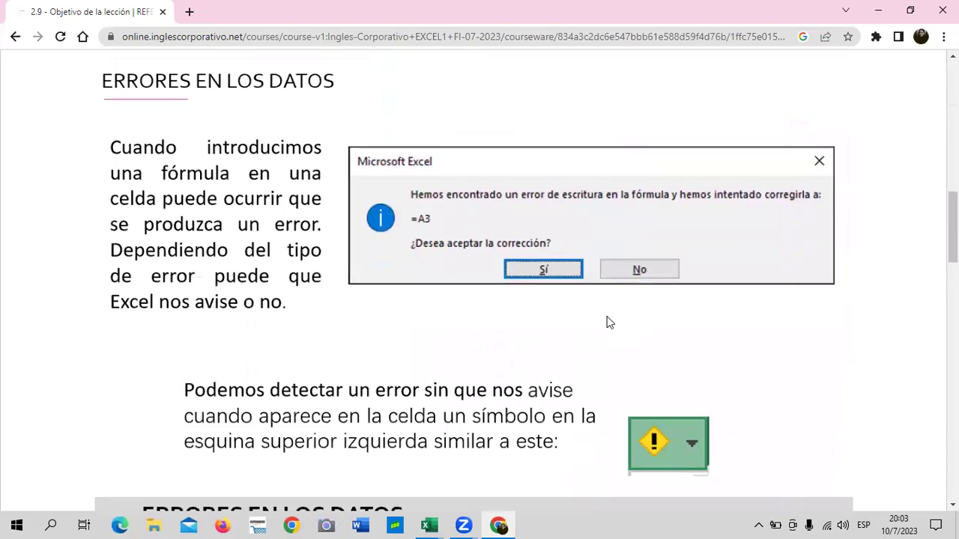
scroll(607, 320, "down", 4)
scroll(608, 319, "down", 4)
scroll(608, 318, "down", 2)
scroll(608, 318, "down", 2)
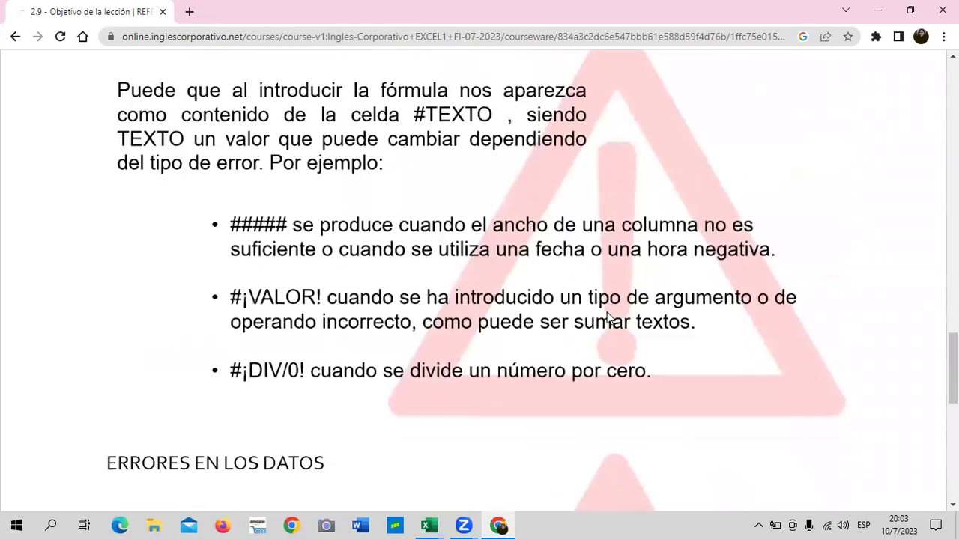
scroll(608, 315, "down", 3)
scroll(609, 314, "down", 5)
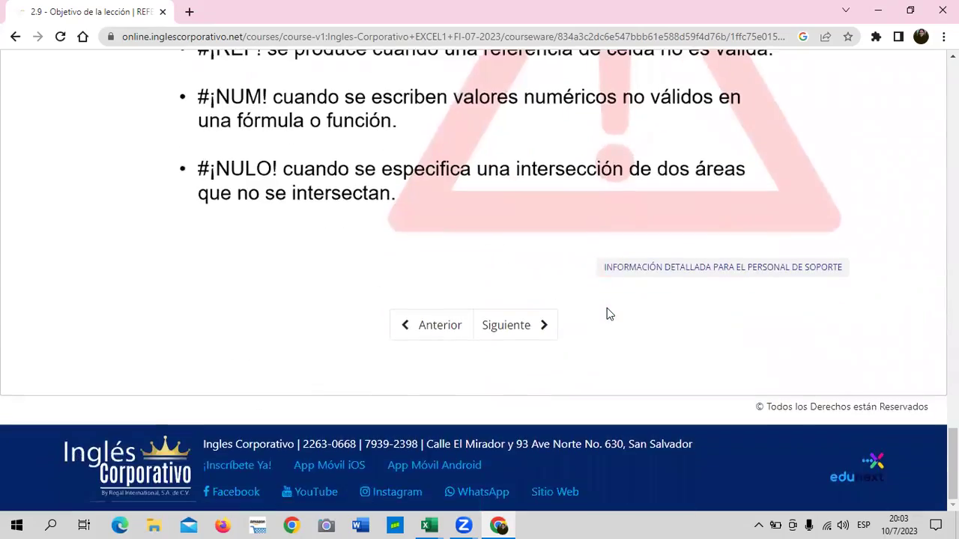
scroll(609, 315, "up", 5)
scroll(607, 309, "up", 4)
scroll(607, 307, "up", 8)
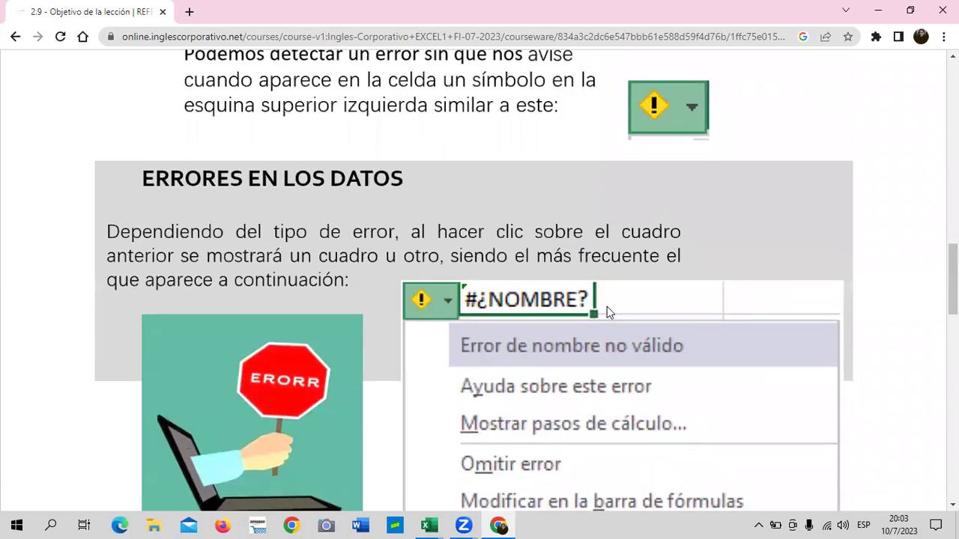
scroll(606, 307, "up", 3)
scroll(607, 310, "up", 3)
scroll(606, 310, "up", 4)
scroll(607, 310, "up", 5)
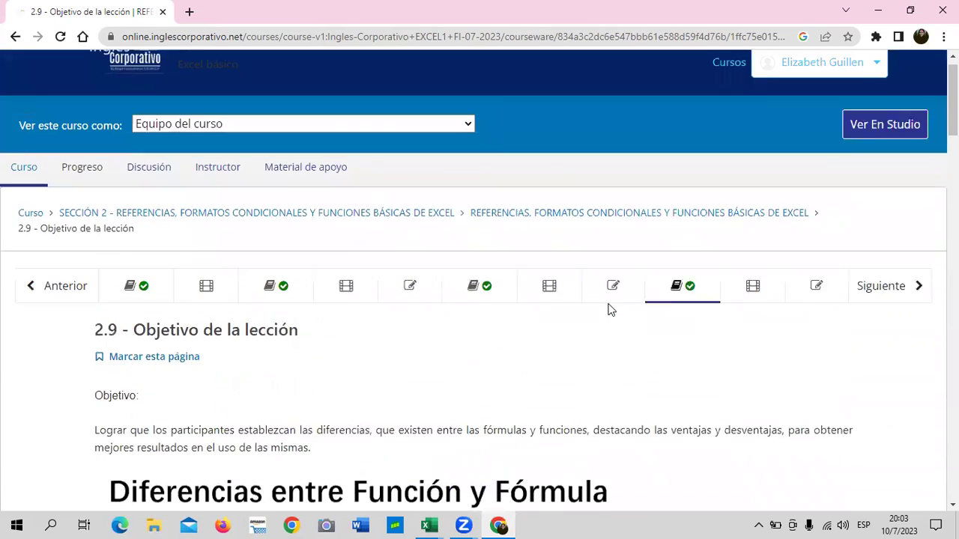
Step: Advance past lesson 2.10 to the 2.11 Laboratorio quiz and review its questions
left_click(875, 313)
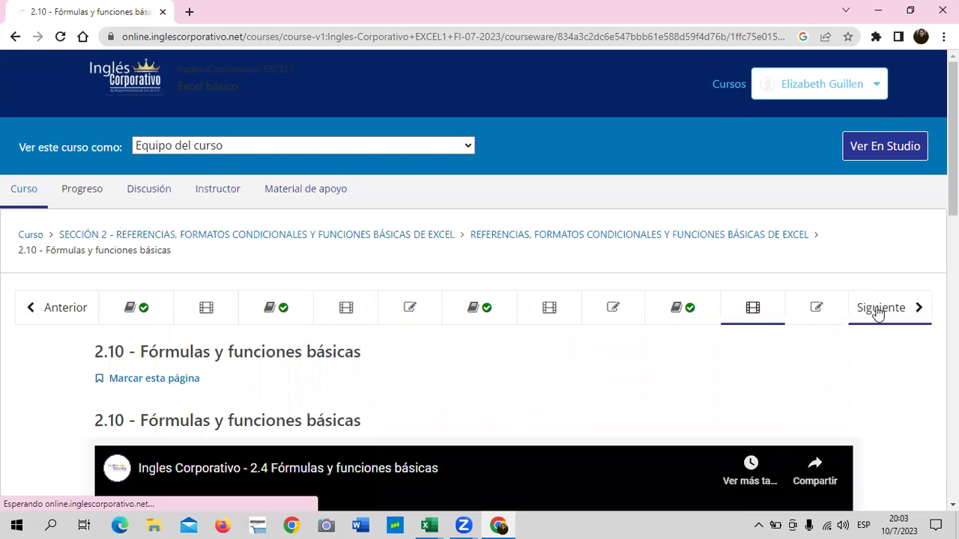
left_click(878, 313)
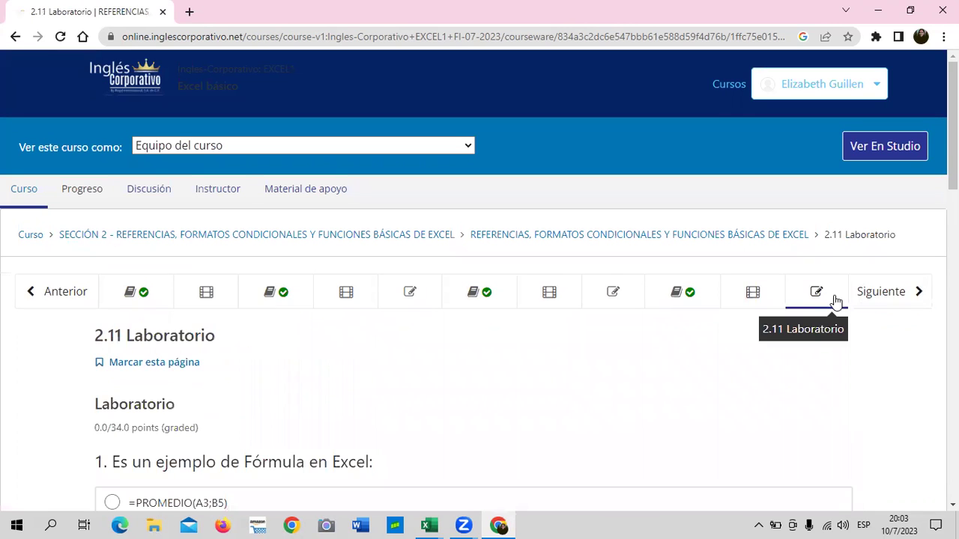
scroll(442, 359, "down", 3)
scroll(425, 367, "down", 2)
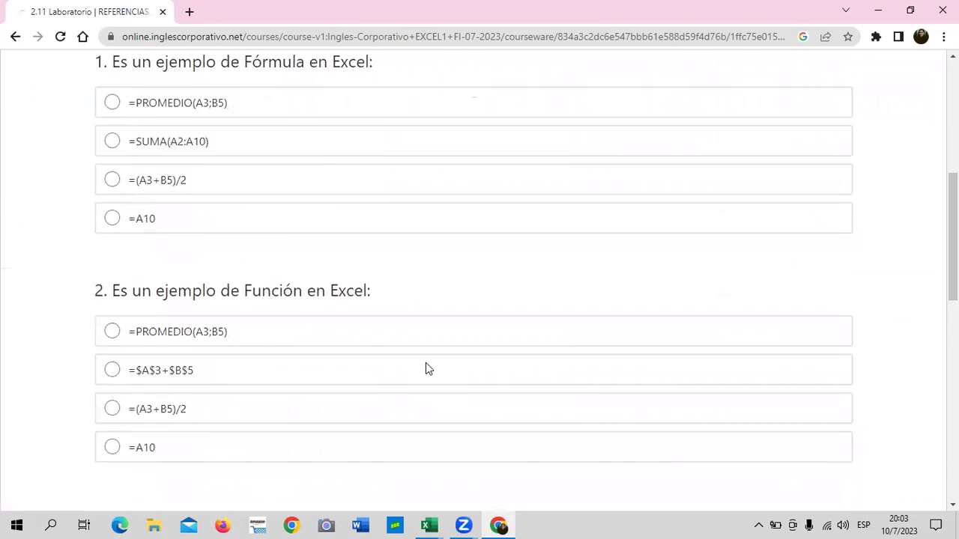
scroll(425, 367, "down", 2)
scroll(425, 367, "down", 2)
scroll(427, 368, "down", 2)
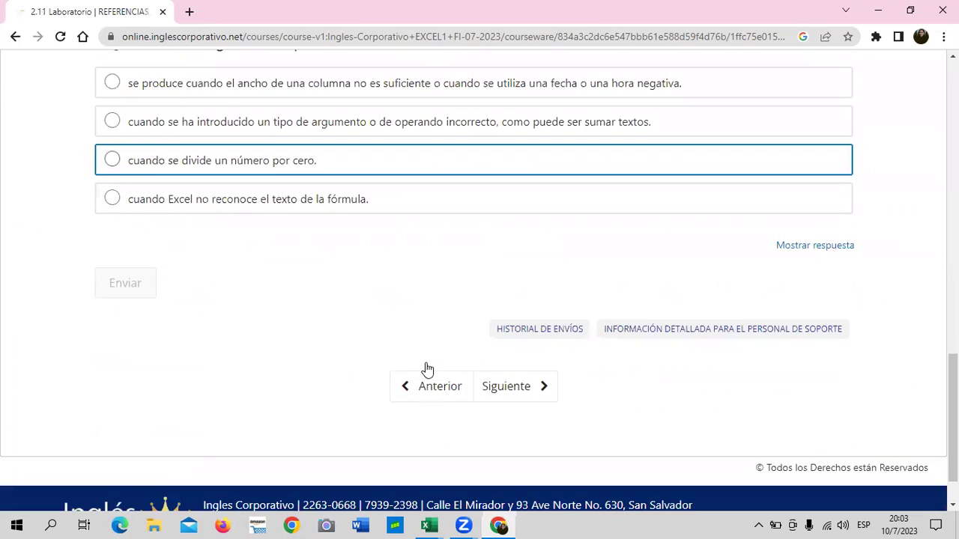
scroll(428, 369, "up", 3)
scroll(427, 369, "up", 2)
scroll(427, 369, "up", 1)
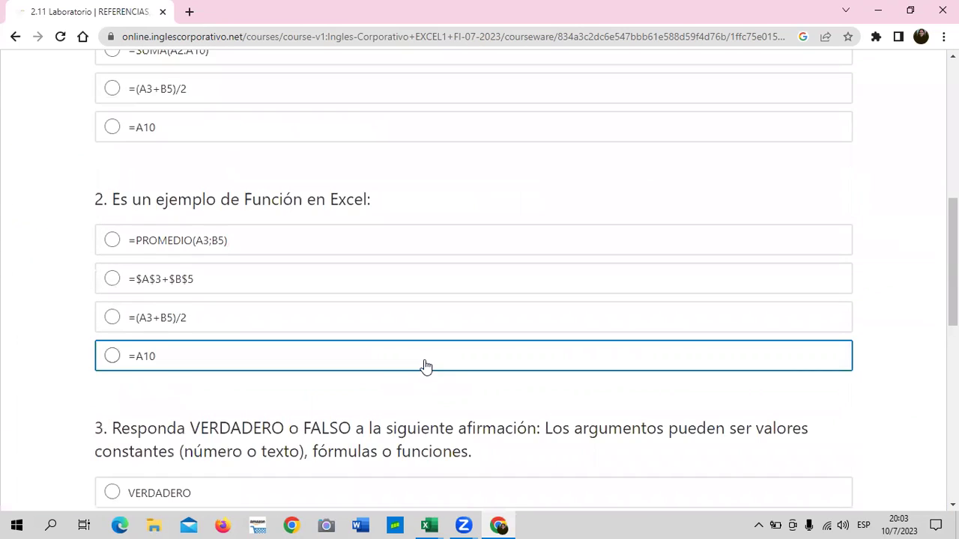
scroll(425, 367, "up", 5)
scroll(599, 337, "up", 2)
Step: Attempt the next unit, which returns a 502 Puerta de enlace no válida error
left_click(877, 289)
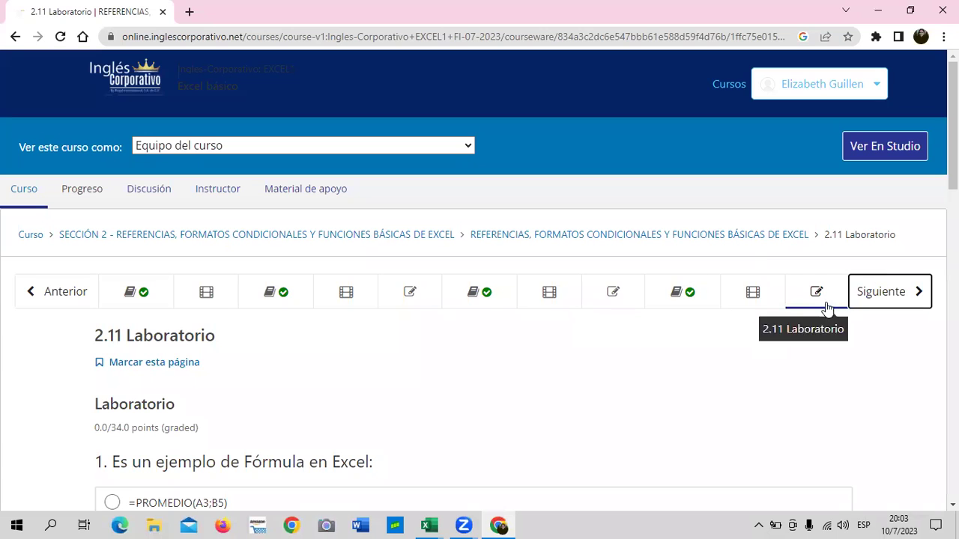
scroll(672, 338, "down", 4)
scroll(659, 344, "down", 3)
scroll(659, 345, "up", 3)
scroll(680, 341, "up", 4)
Step: Leave the 502 error page, return to the Excel básico outline, and re-expand Sección 2
left_click(881, 293)
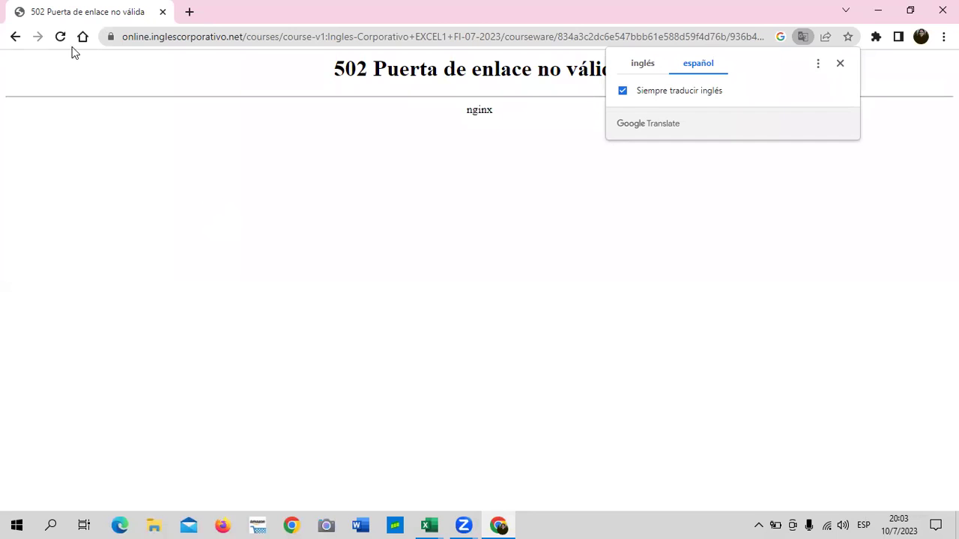
left_click(16, 37)
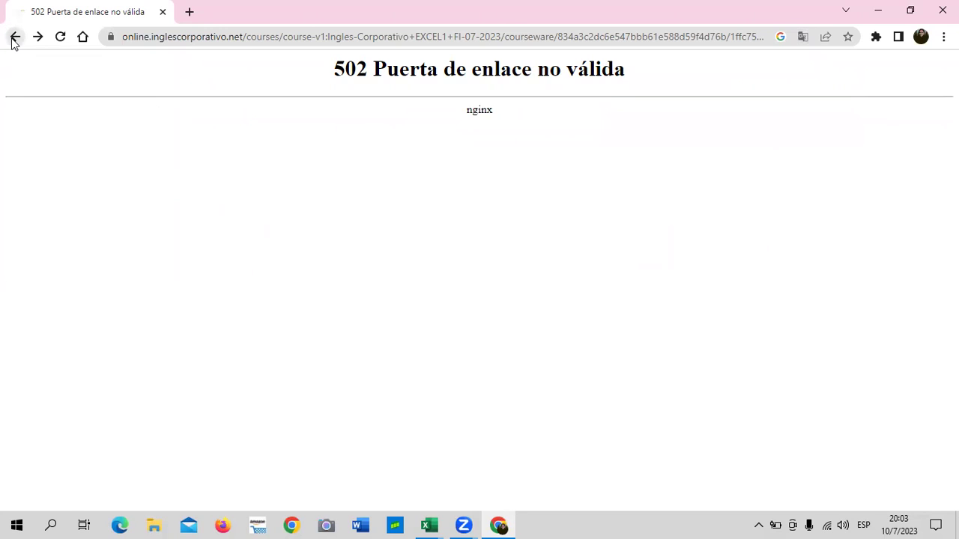
left_click(12, 38)
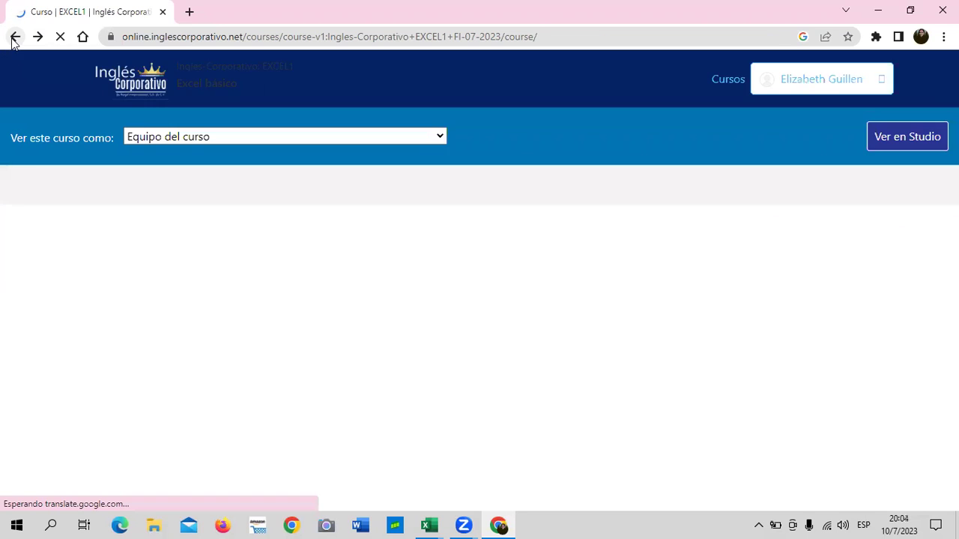
scroll(253, 321, "down", 1)
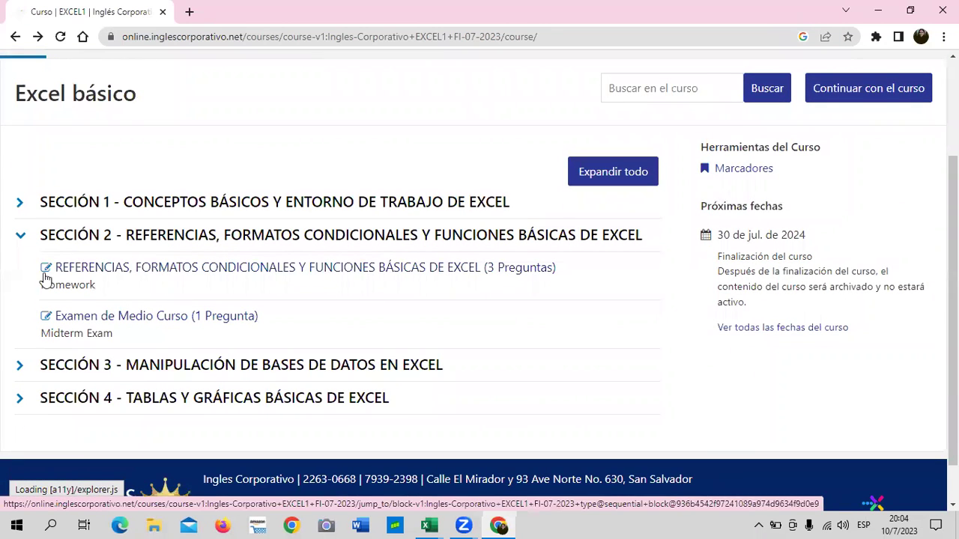
left_click(21, 237)
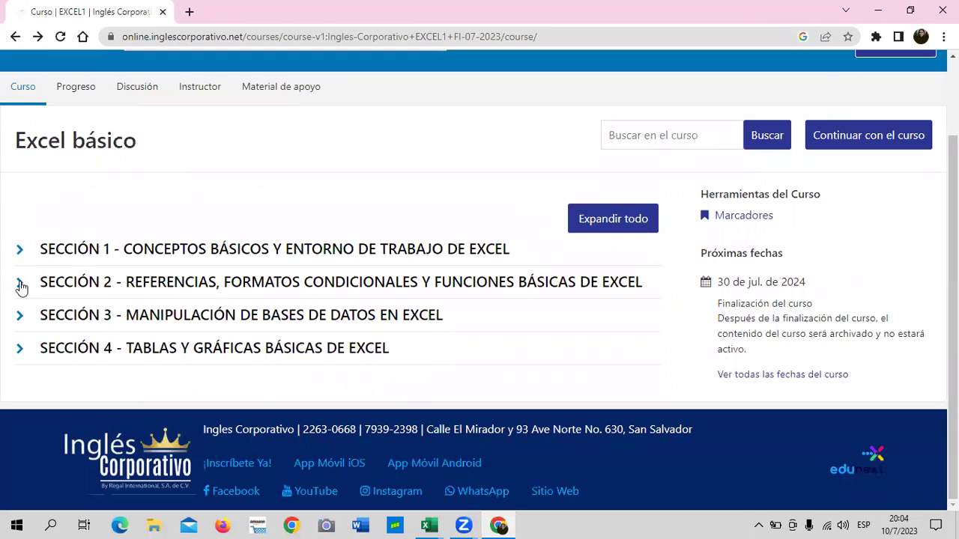
left_click(21, 285)
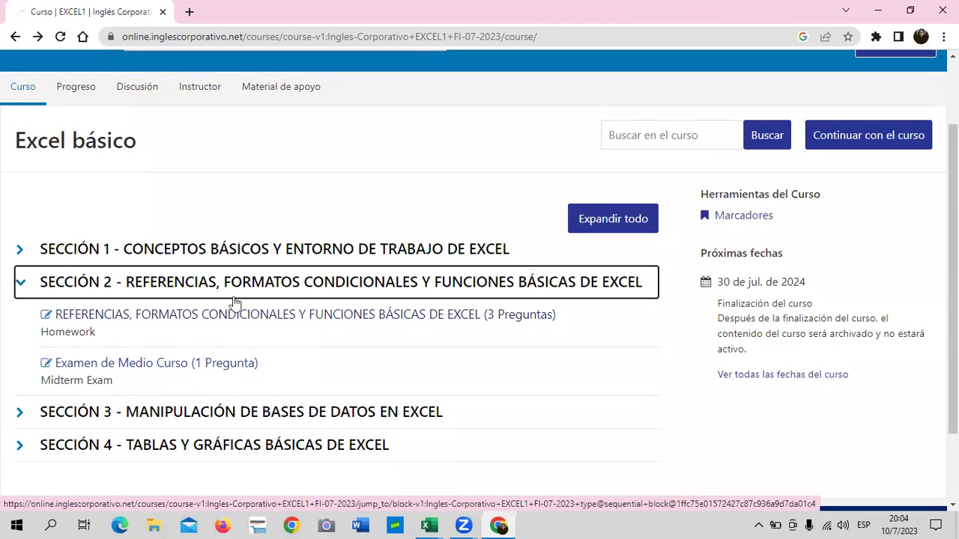
left_click(146, 365)
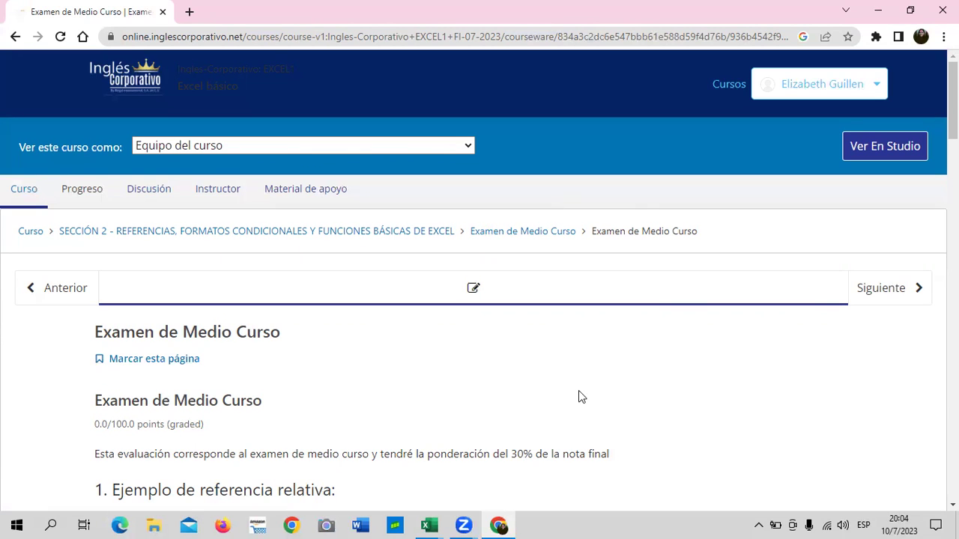
scroll(504, 340, "down", 3)
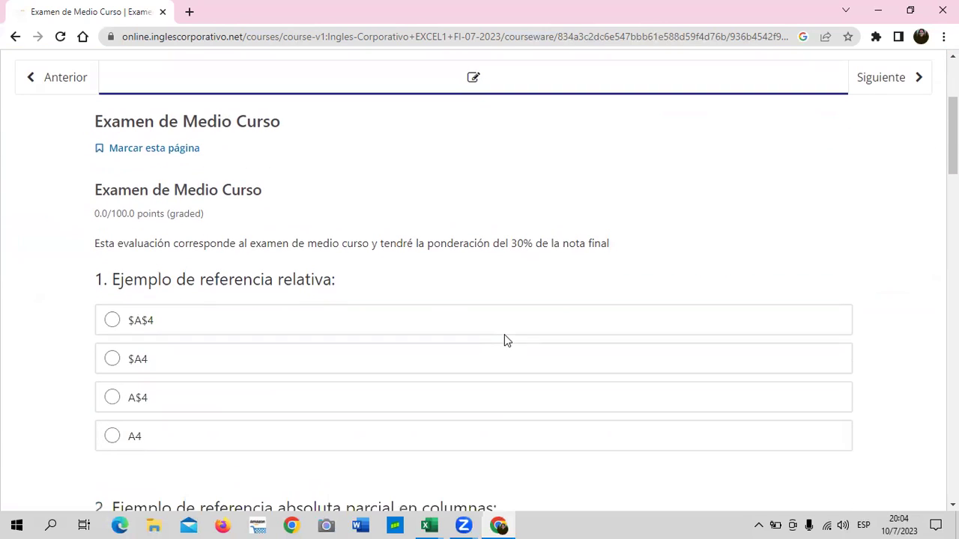
scroll(504, 338, "up", 2)
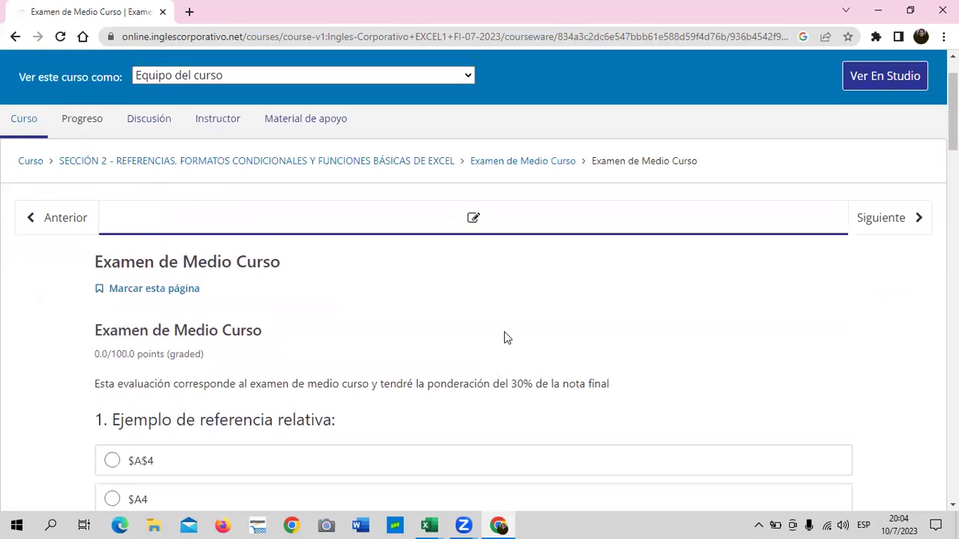
scroll(505, 338, "down", 2)
scroll(500, 317, "down", 4)
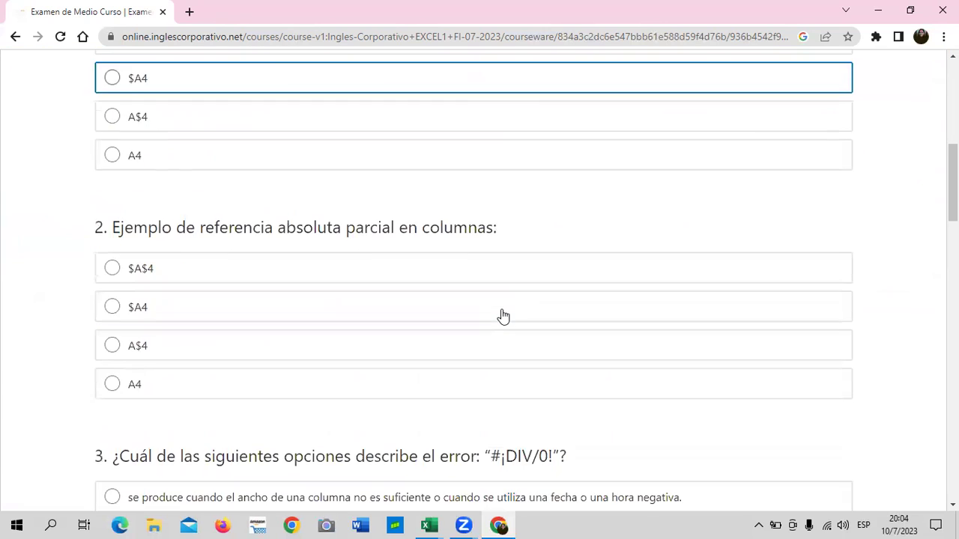
scroll(503, 315, "down", 3)
scroll(503, 316, "down", 2)
scroll(503, 315, "down", 2)
scroll(503, 316, "down", 3)
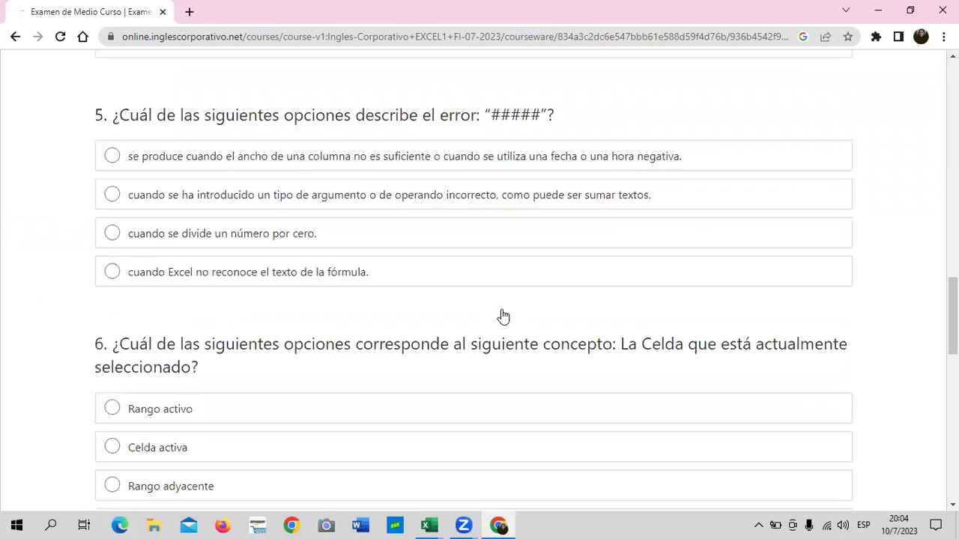
scroll(503, 315, "down", 5)
scroll(501, 315, "down", 3)
scroll(501, 314, "down", 3)
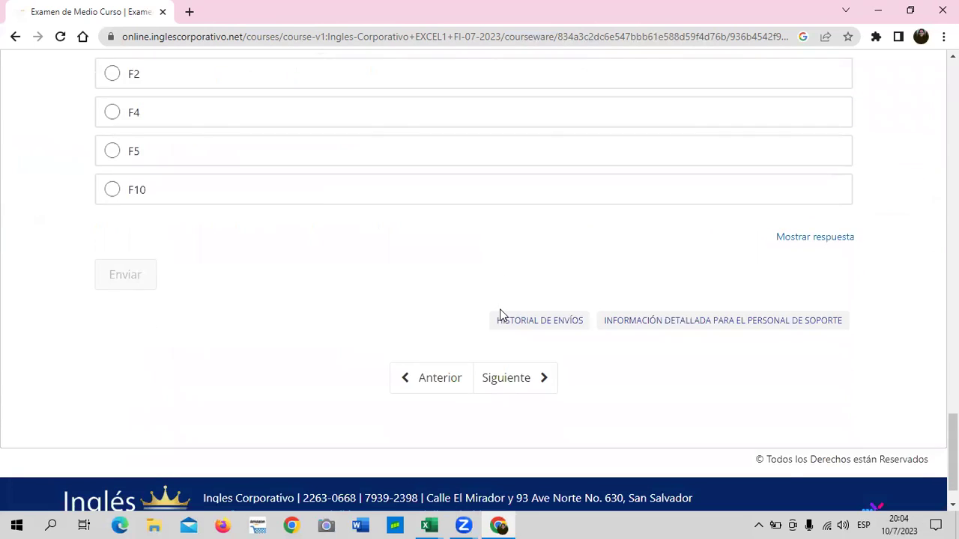
scroll(500, 314, "up", 3)
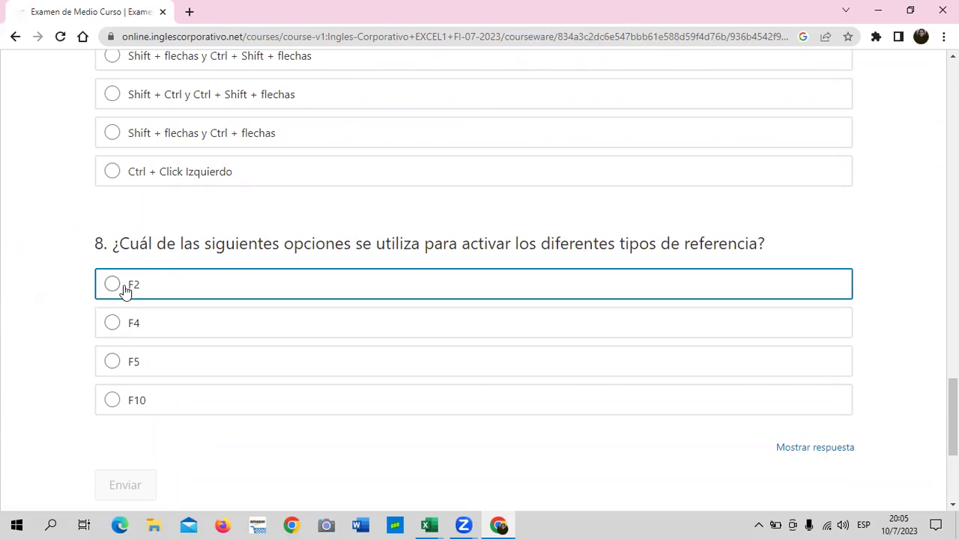
scroll(208, 404, "up", 3)
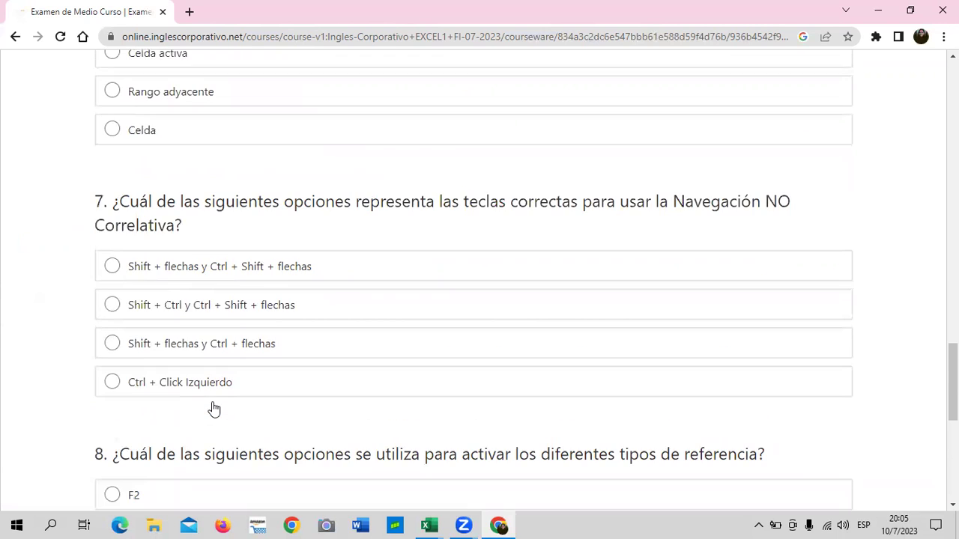
scroll(203, 393, "up", 3)
scroll(202, 394, "up", 1)
scroll(202, 393, "up", 3)
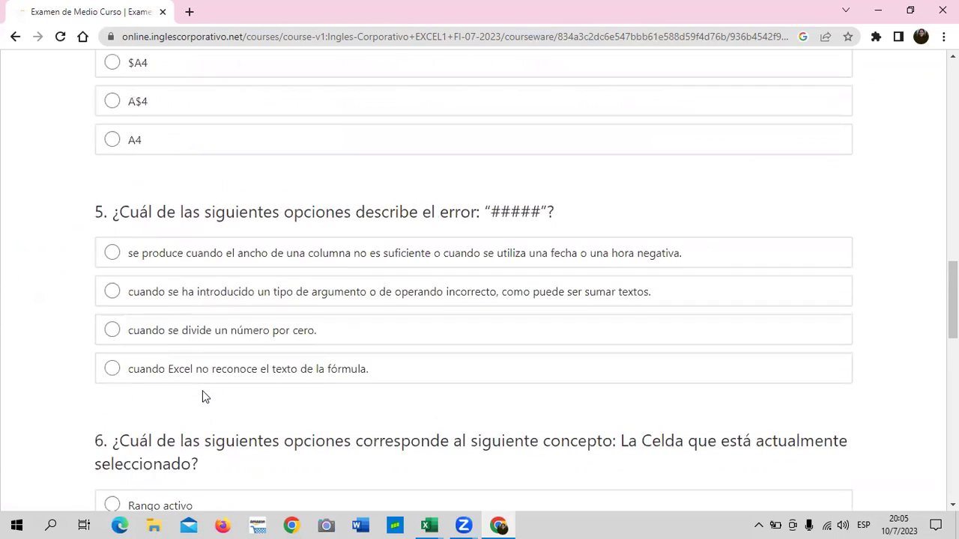
scroll(204, 396, "up", 3)
scroll(204, 395, "up", 2)
scroll(200, 397, "up", 2)
scroll(199, 397, "up", 3)
scroll(199, 397, "up", 3)
scroll(200, 397, "up", 2)
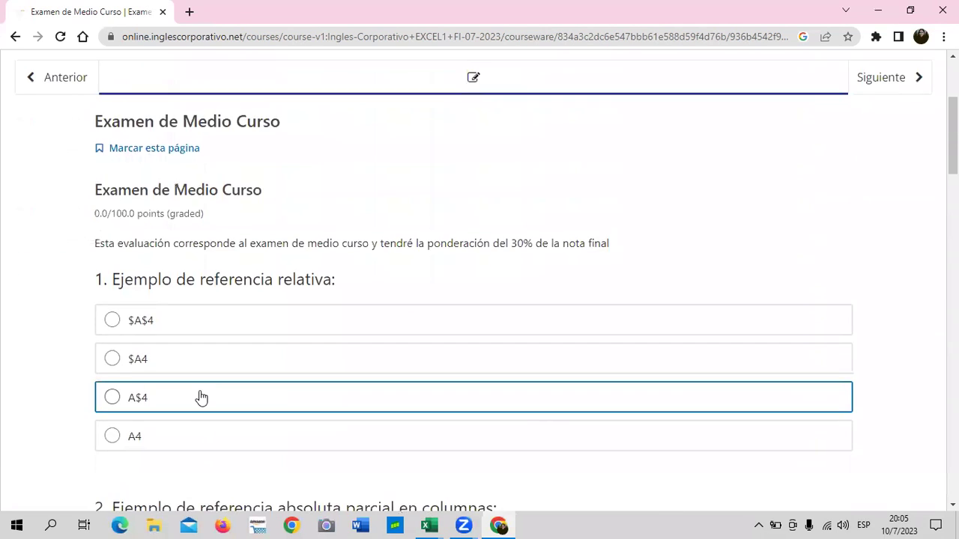
scroll(201, 397, "up", 3)
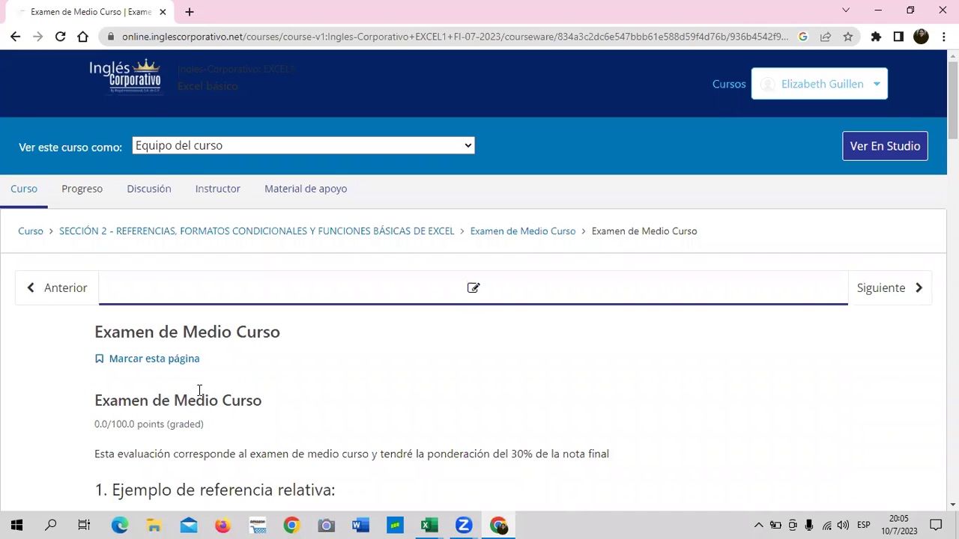
Step: Return to the Sección 2 outline and open the REFERENCIAS, FORMATOS CONDICIONALES homework
left_click(134, 233)
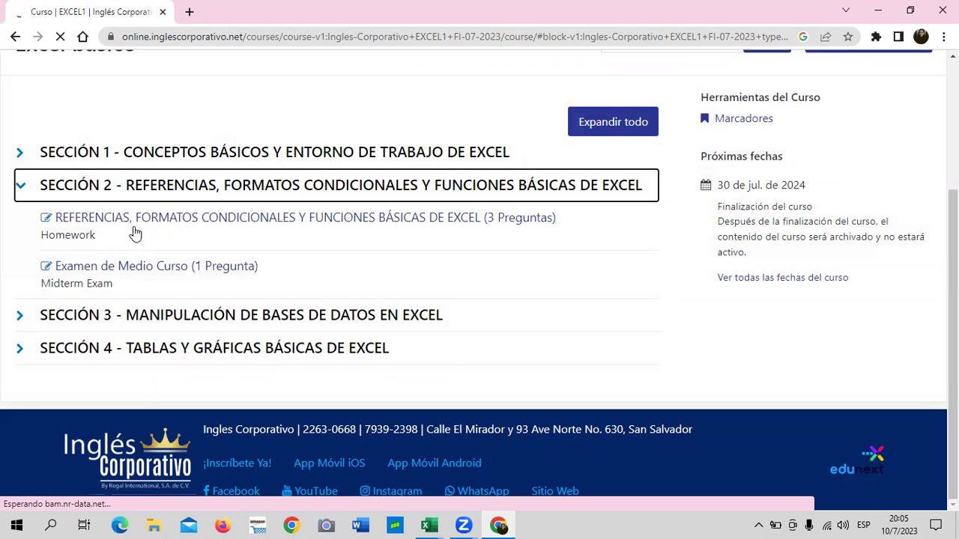
left_click(368, 217)
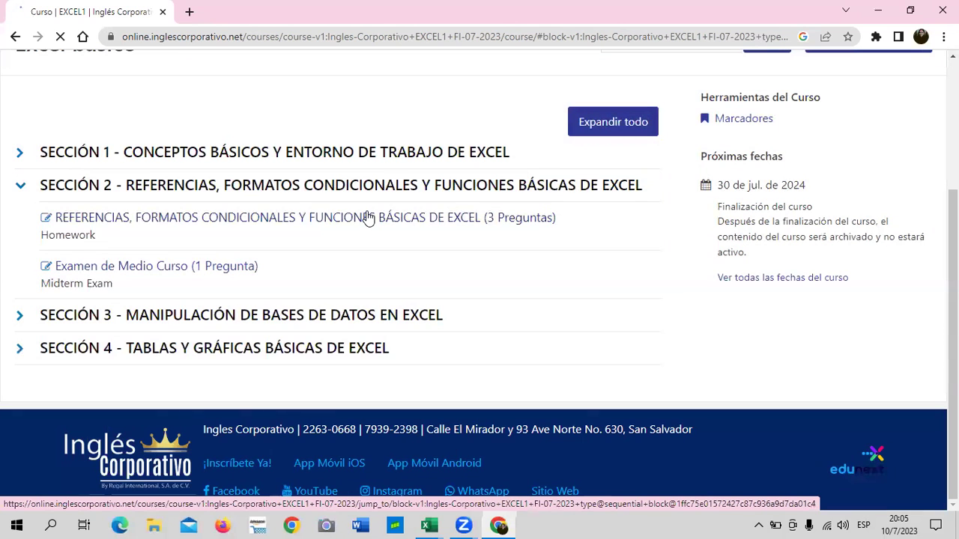
scroll(428, 160, "up", 1)
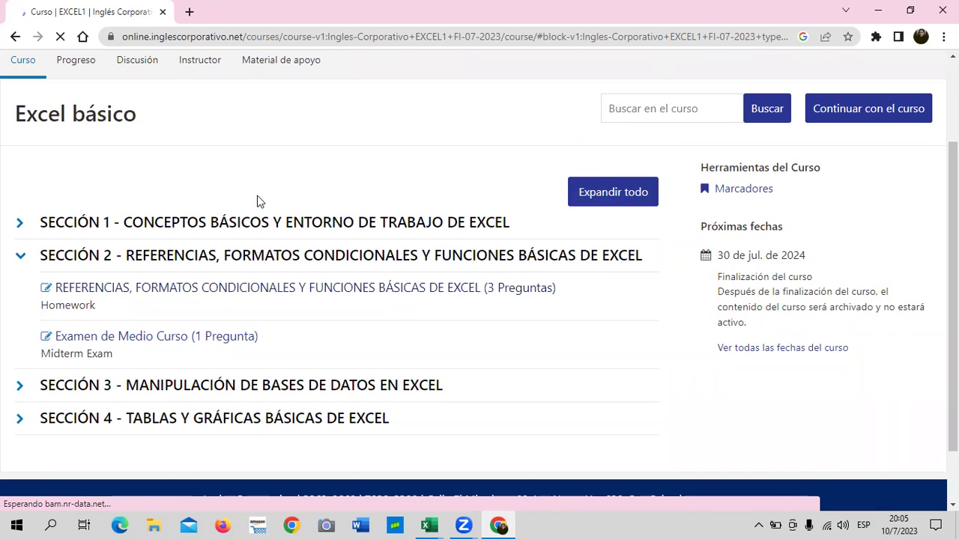
scroll(352, 197, "up", 1)
scroll(352, 200, "up", 1)
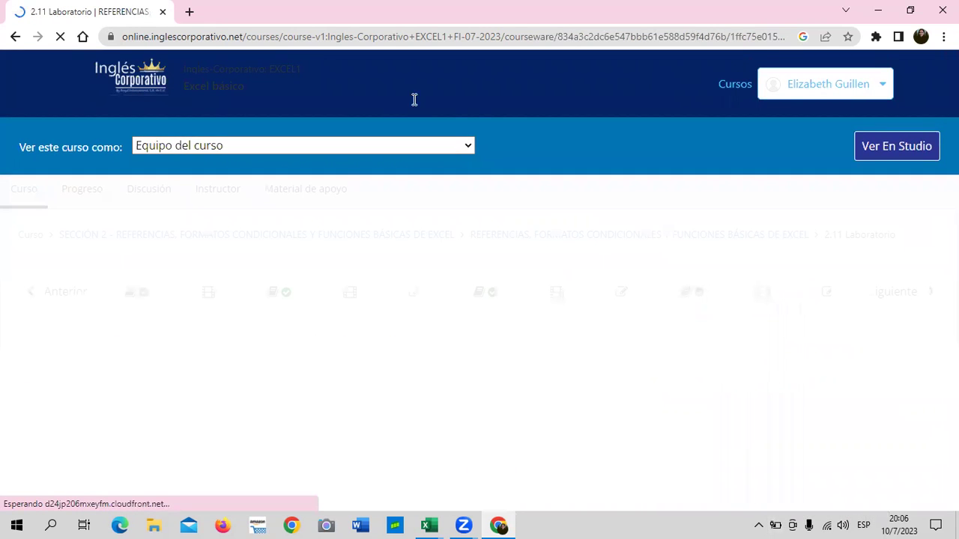
Step: Open unit 2.1 Objetivo de la lección on relative and absolute references
left_click(165, 293)
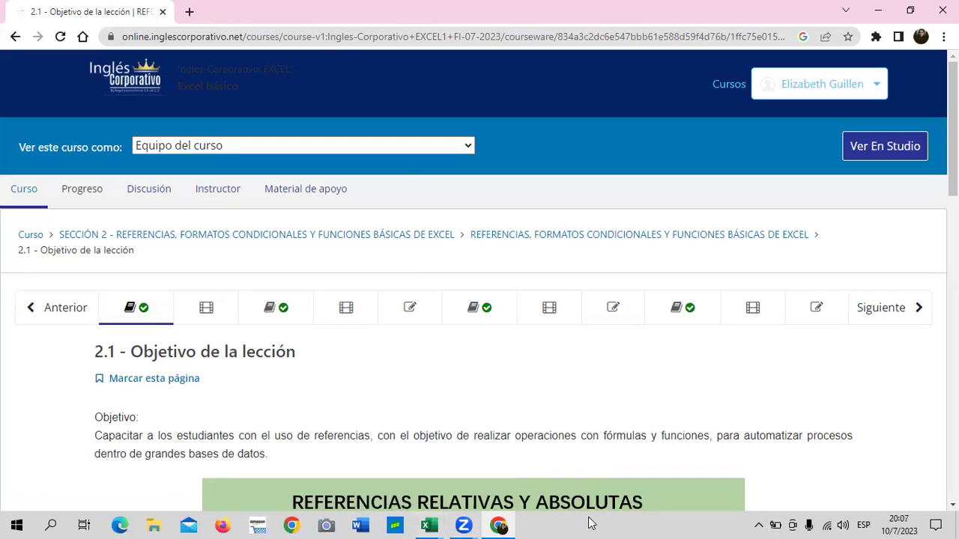
left_click(429, 524)
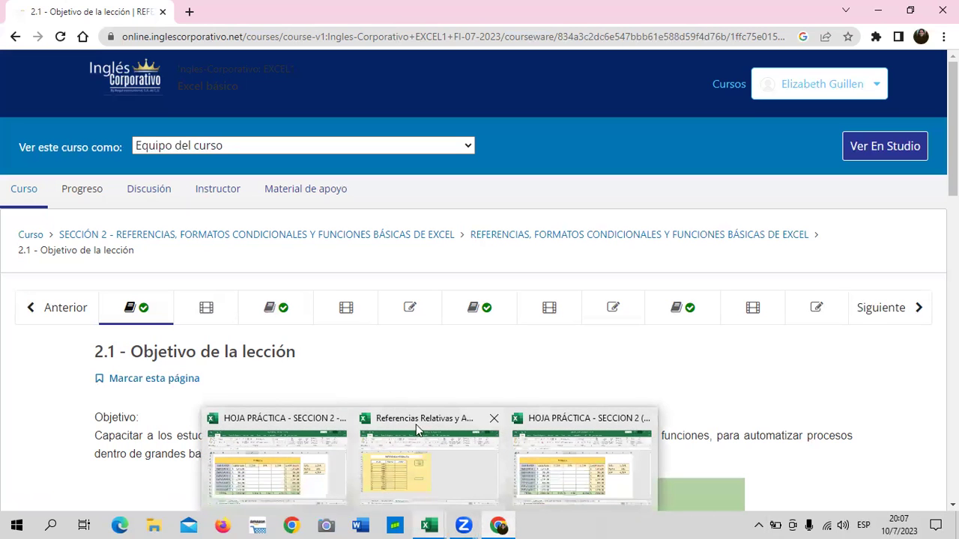
Step: Switch to the HOJA PRÁCTICA - SECCION 2 workbook and glance at the Referencias and Formato condicional sheets
left_click(323, 485)
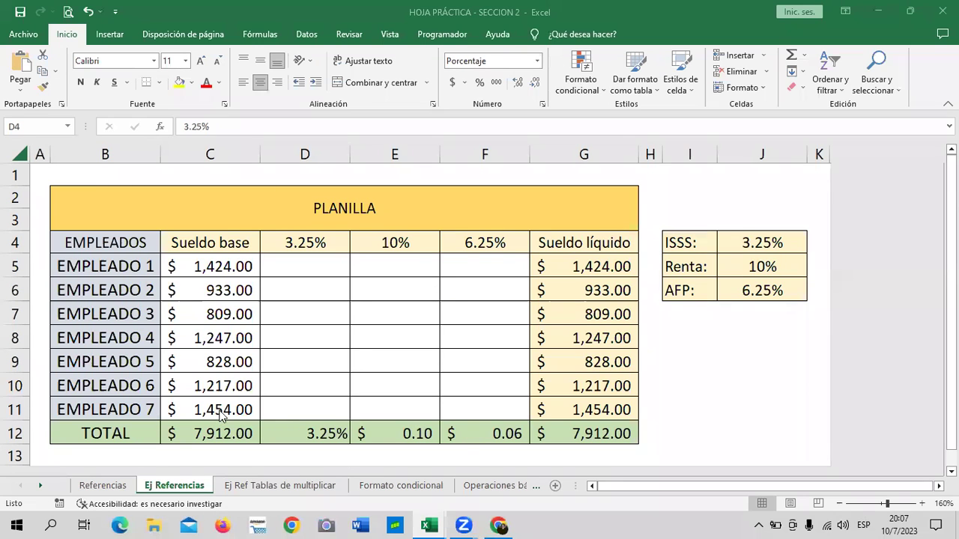
left_click(105, 487)
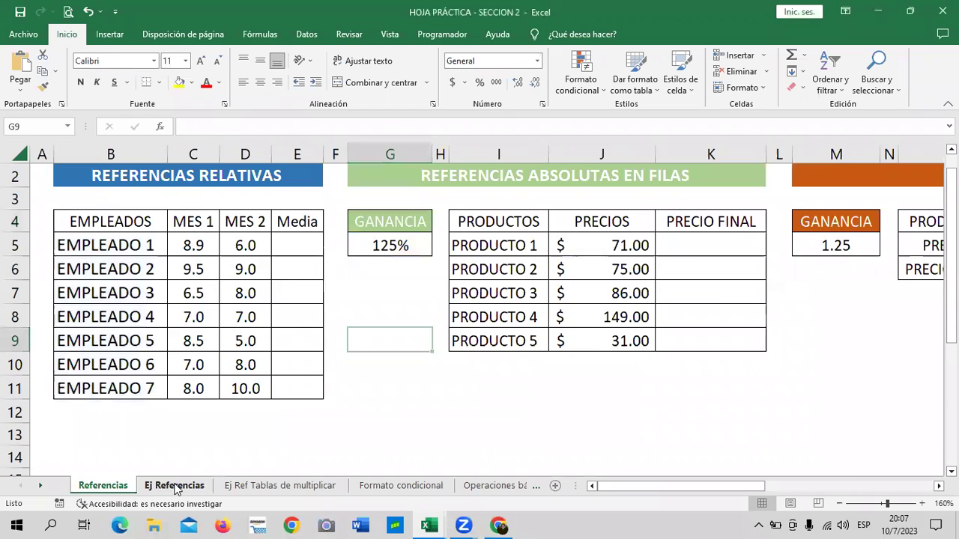
left_click(173, 486)
left_click(125, 489)
left_click(173, 489)
left_click(401, 487)
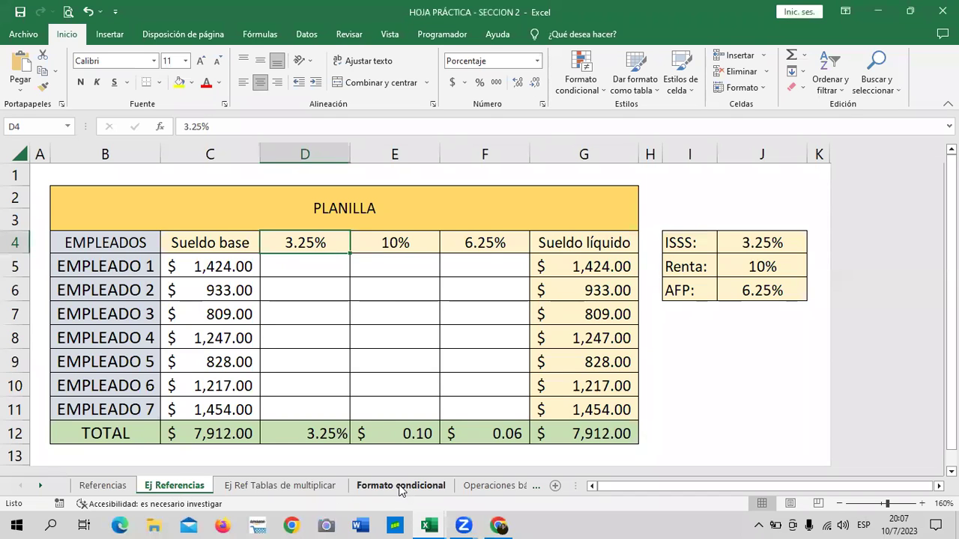
scroll(383, 425, "up", 3)
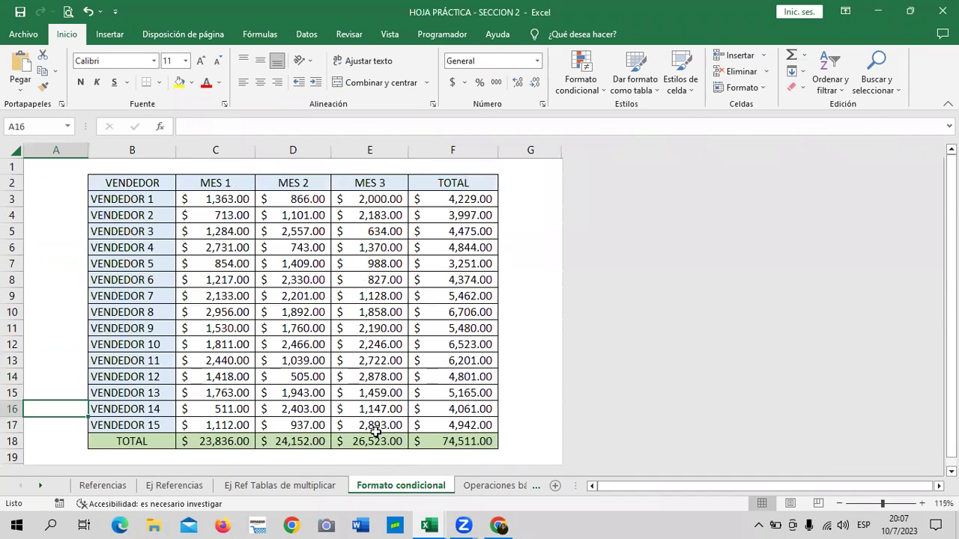
Step: Scroll the sheet tabs to browse later sheets such as Operaciones básicas
left_click(39, 486)
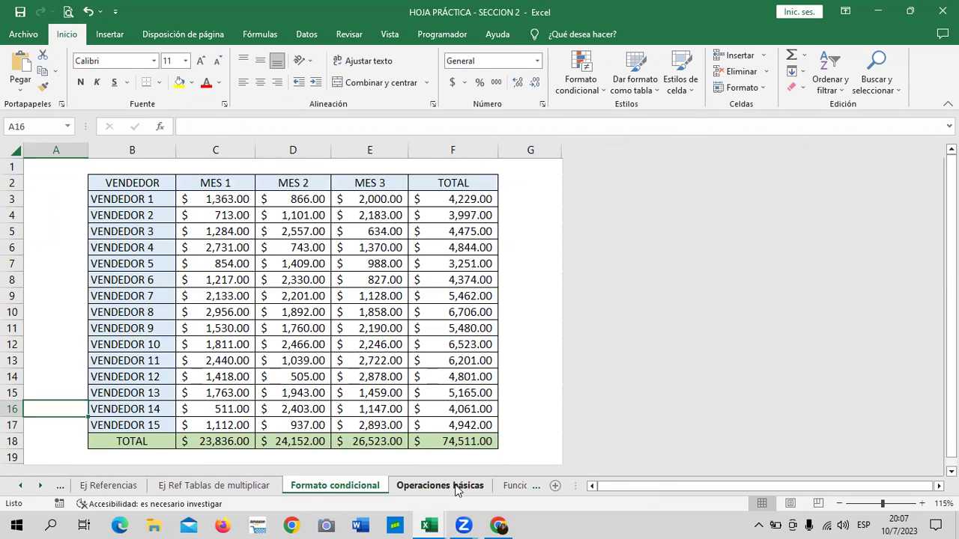
left_click(439, 486)
left_click(21, 487)
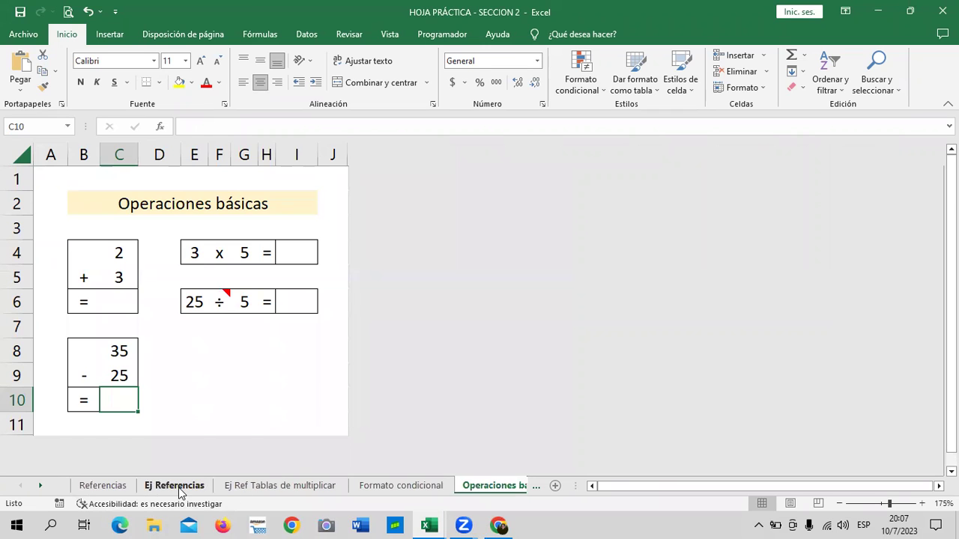
left_click(184, 490)
left_click(275, 487)
left_click(432, 487)
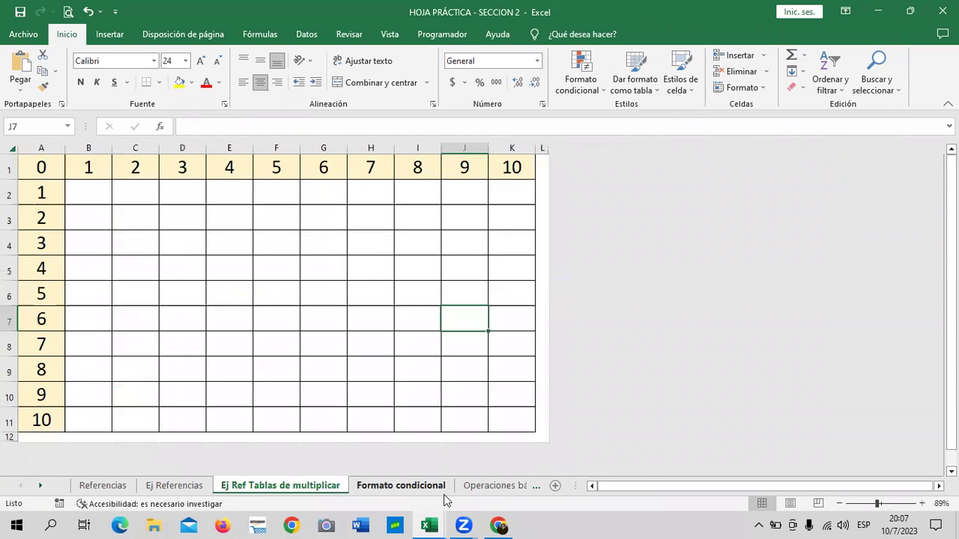
left_click(41, 487)
left_click(42, 487)
left_click(42, 487)
left_click(219, 487)
Step: Glance at the Promedio sheet, return to Ej Referencias, and select cells J7 and J12
left_click(334, 488)
left_click(416, 487)
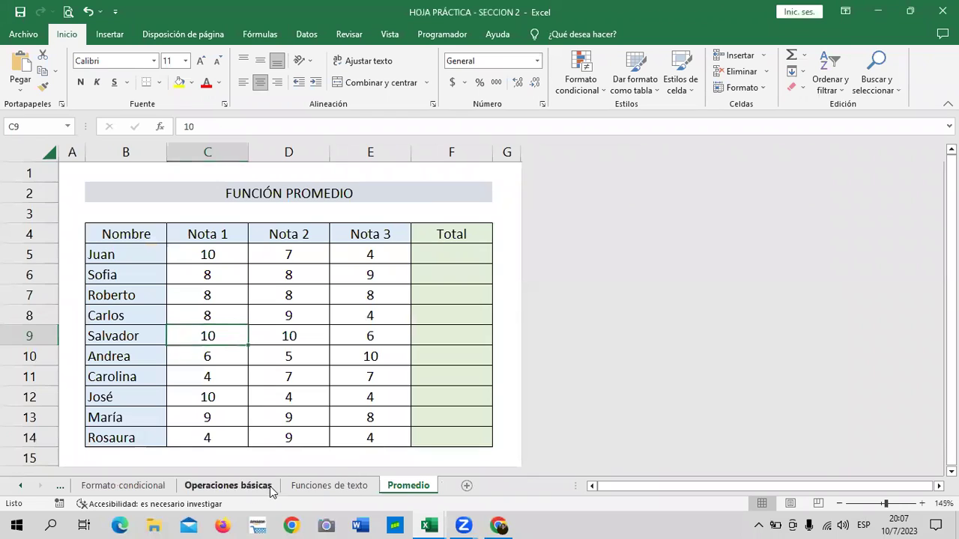
left_click(228, 486)
left_click(20, 486)
left_click(21, 486)
left_click(20, 487)
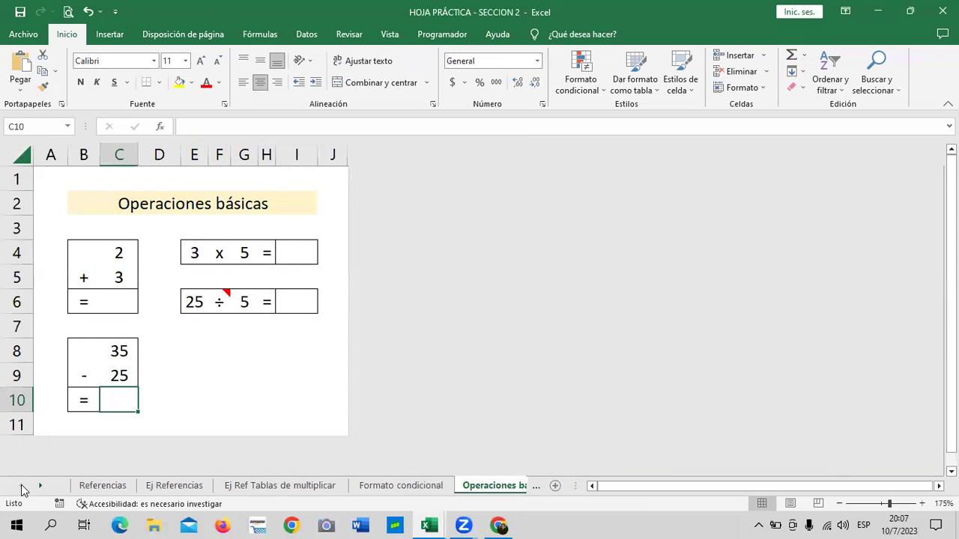
left_click(153, 489)
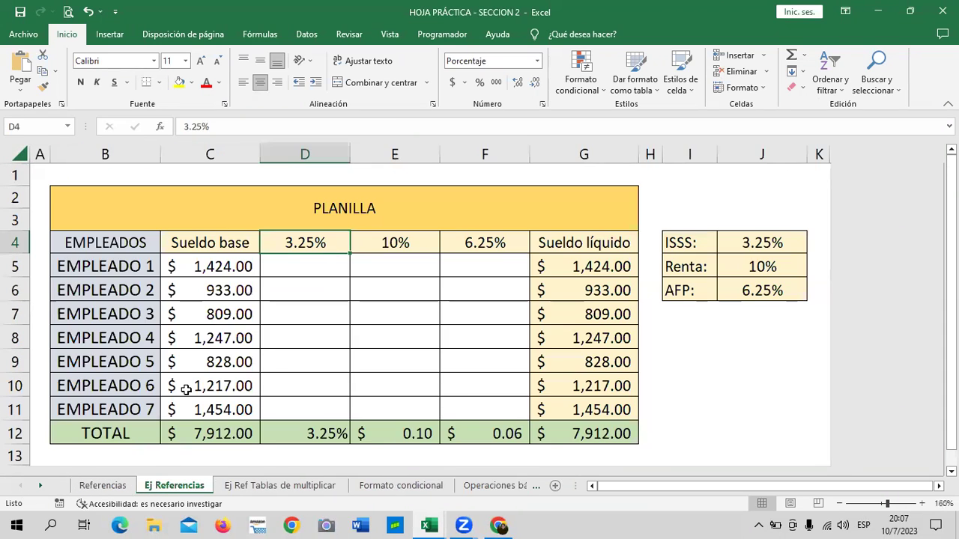
left_click(746, 320)
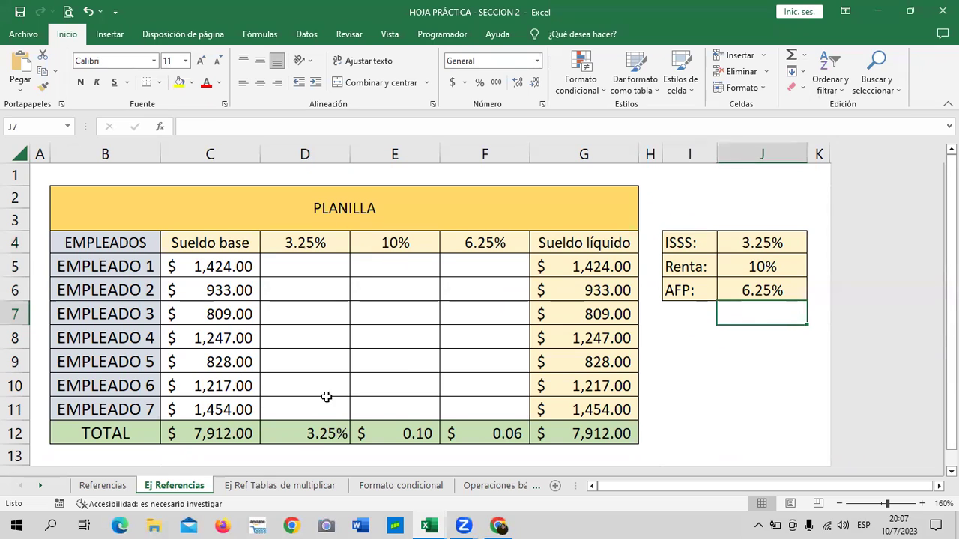
left_click(752, 428)
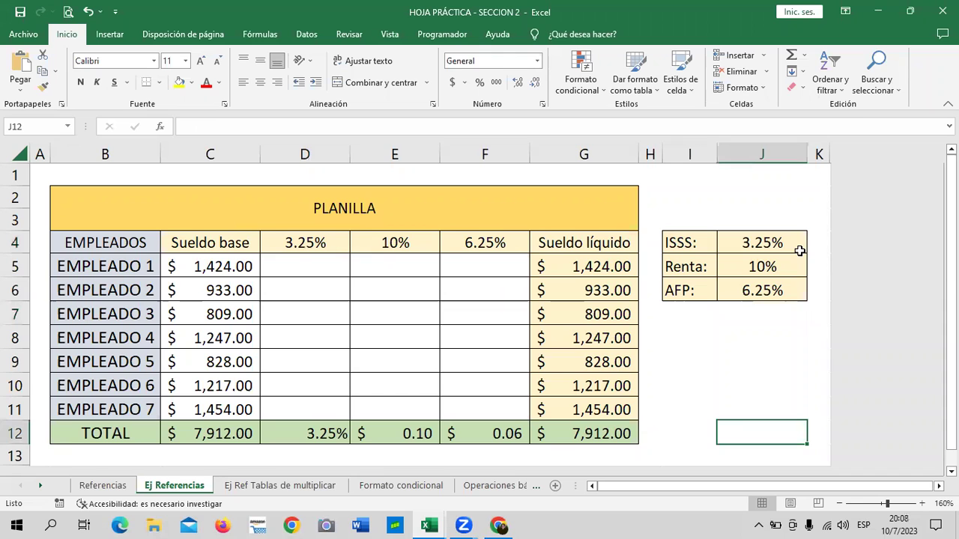
Step: Flip between Referencias, Formato condicional and Ej Referencias sheets, then dismiss the sheet navigation tip
left_click(99, 486)
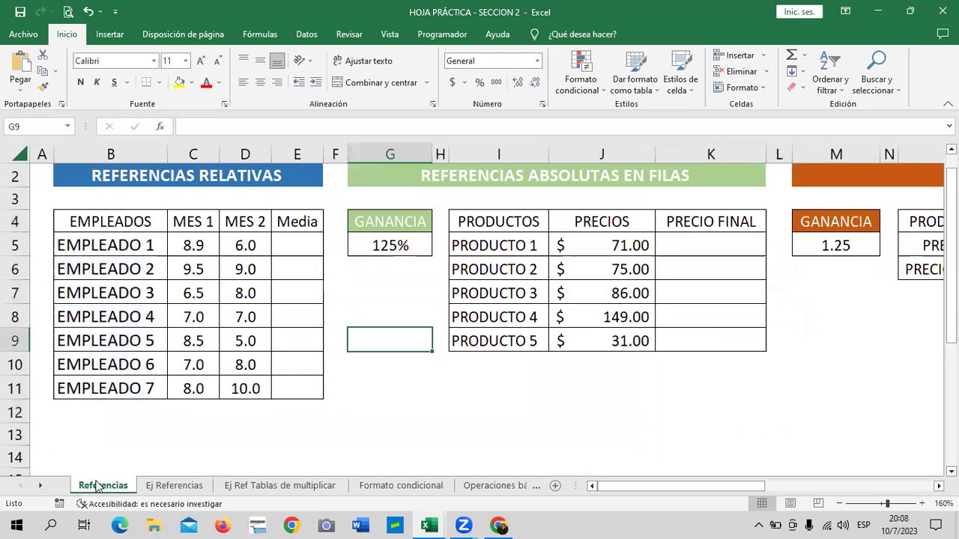
left_click(170, 487)
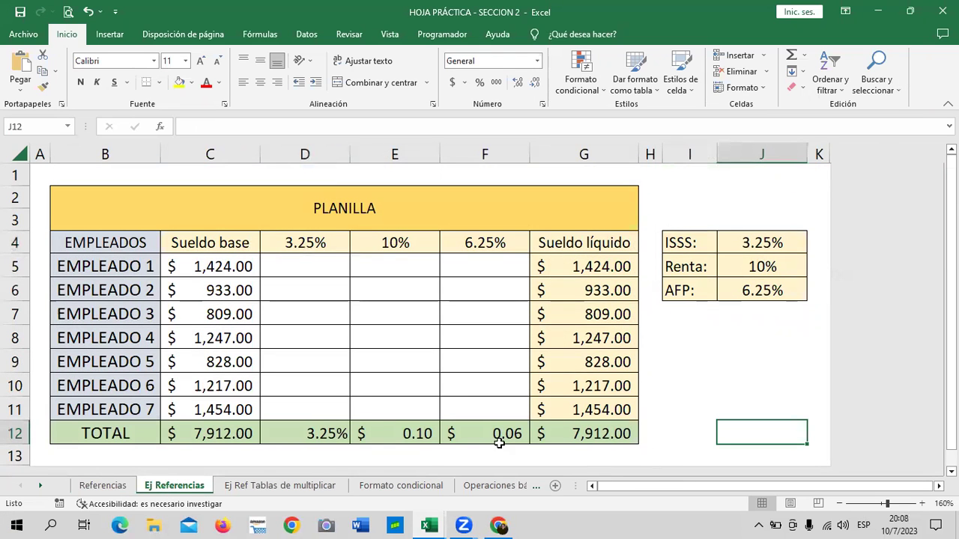
left_click(409, 488)
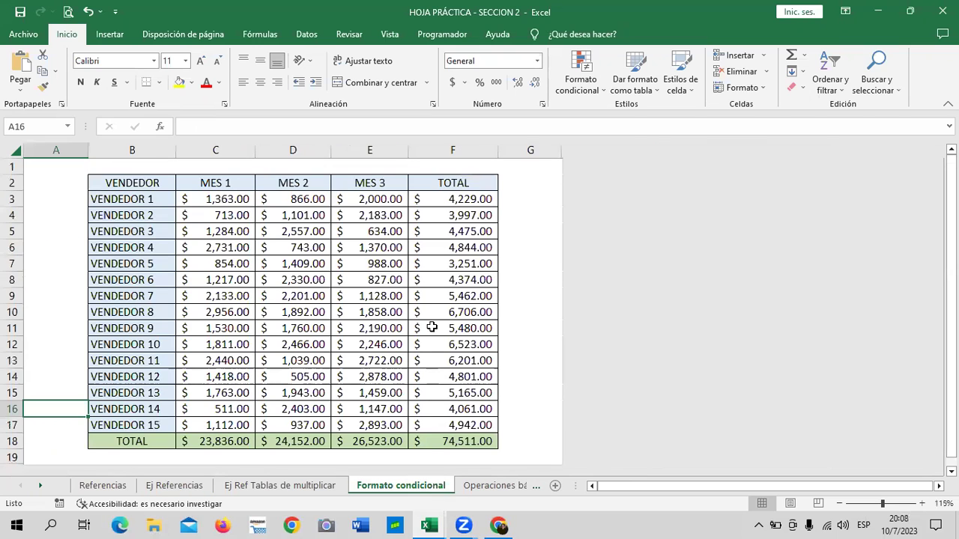
left_click(174, 486)
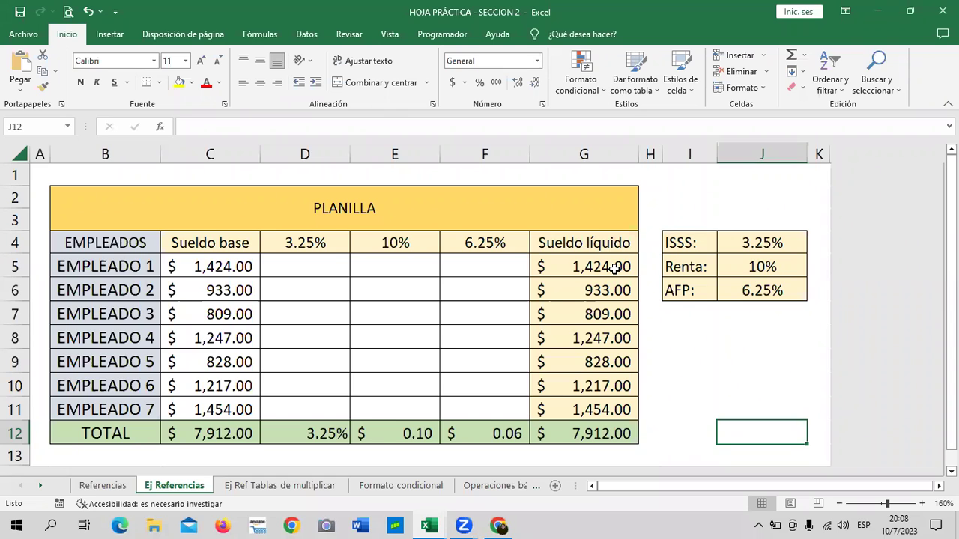
left_click(42, 486)
left_click(43, 485)
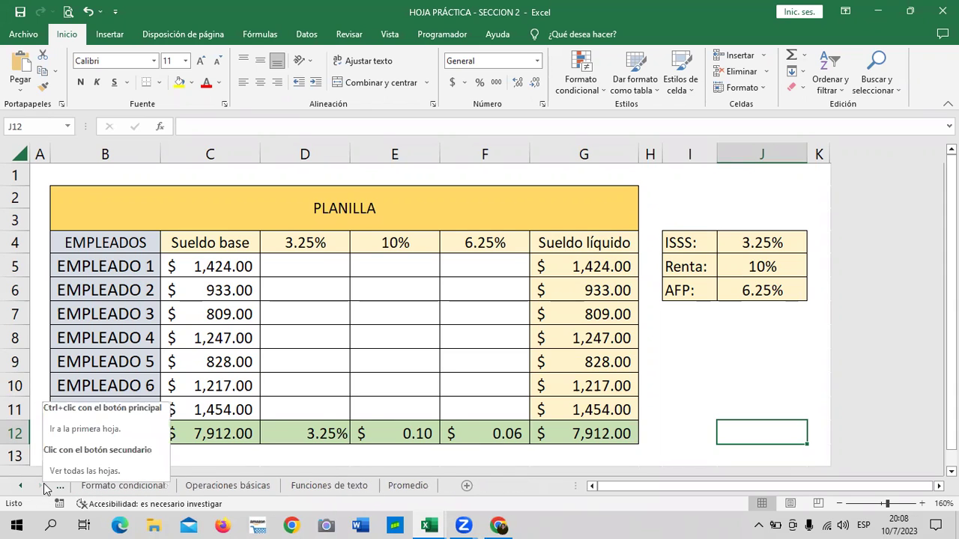
left_click(720, 358)
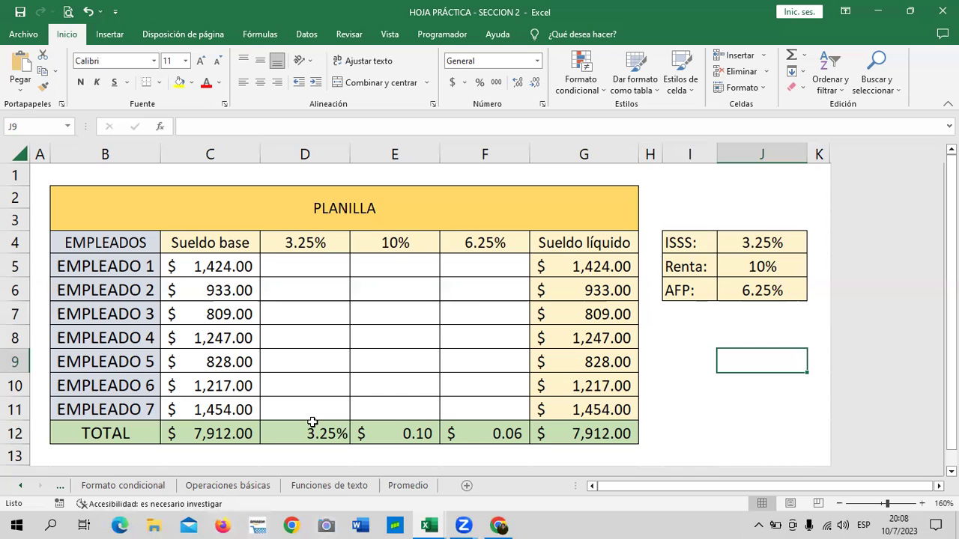
mouse_move(498, 526)
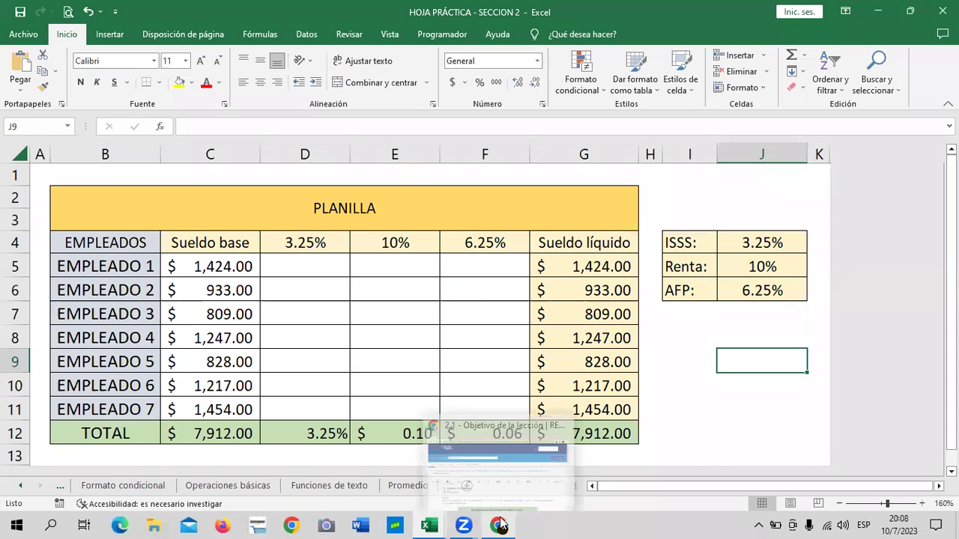
Step: Go back to the online course and open unit 2.2 Uso de referencias en Excel
left_click(514, 470)
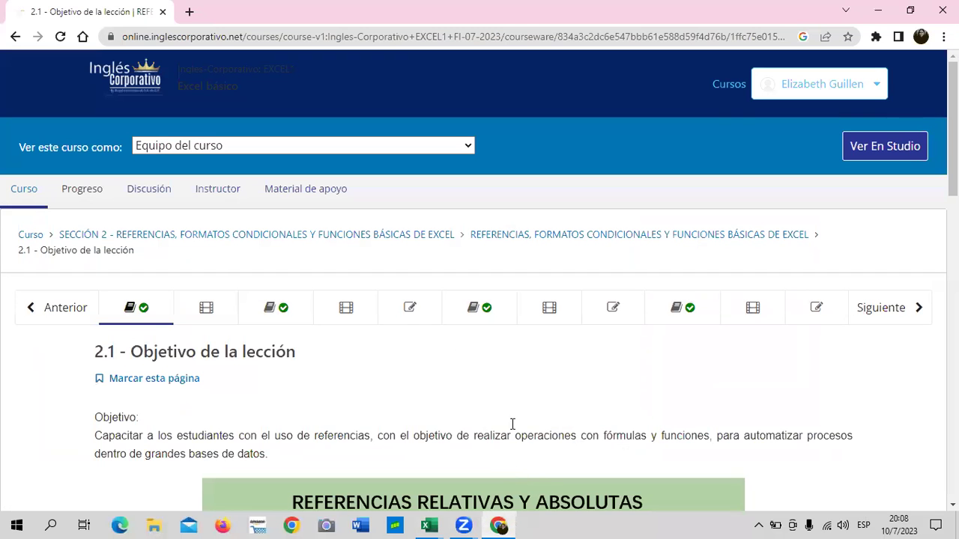
left_click(224, 308)
scroll(321, 337, "down", 3)
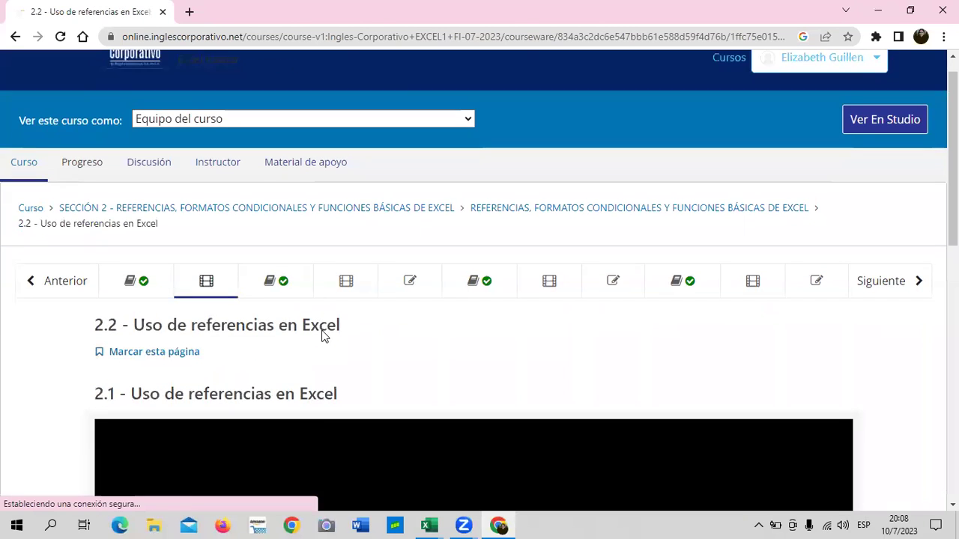
scroll(321, 338, "down", 2)
scroll(321, 336, "down", 2)
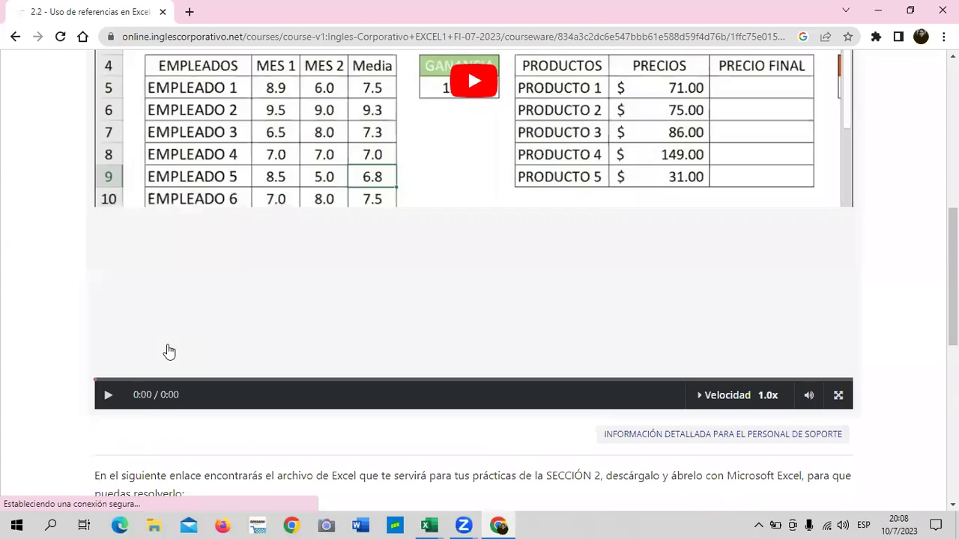
scroll(233, 373, "down", 3)
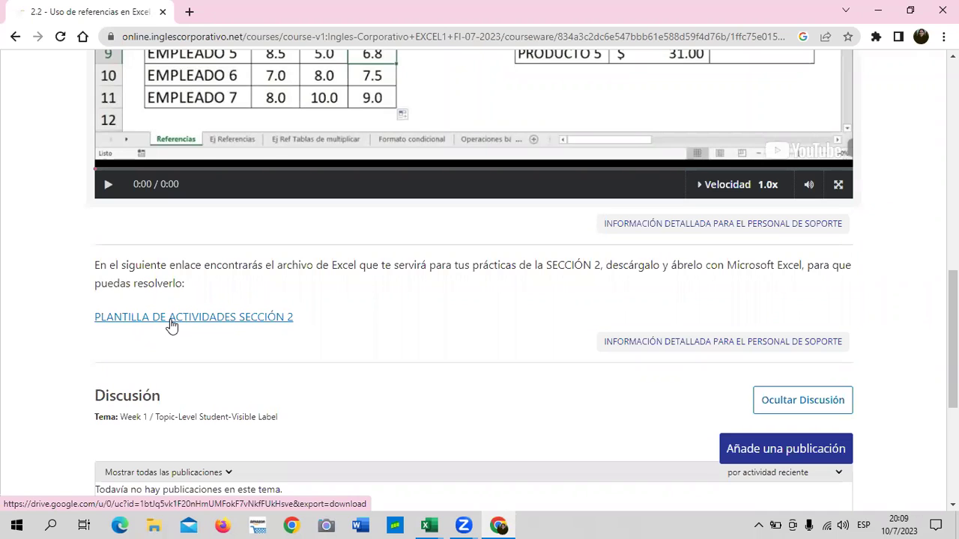
mouse_move(633, 120)
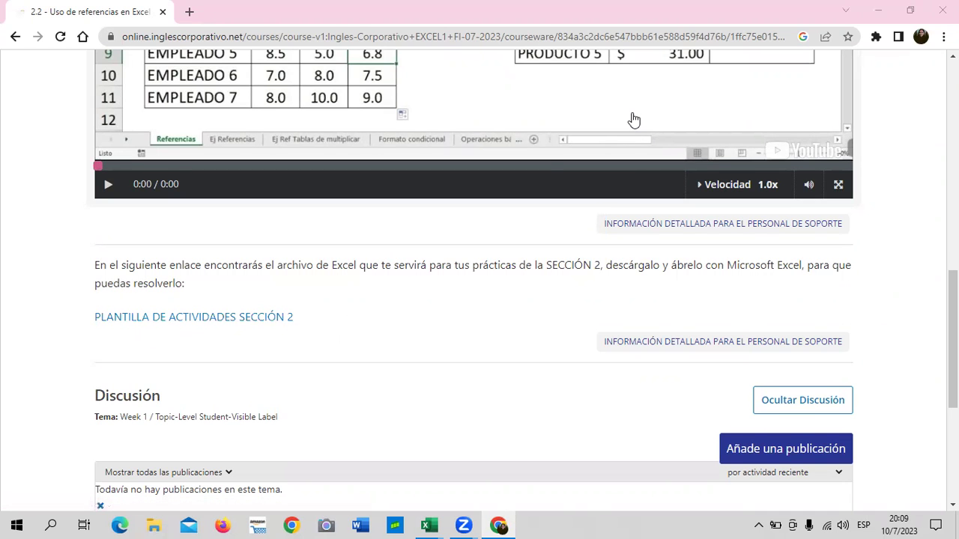
Step: Scroll the 2.2 video page, then return to unit 2.1 Objetivo de la lección
scroll(423, 413, "up", 2)
scroll(419, 400, "up", 5)
scroll(400, 260, "up", 1)
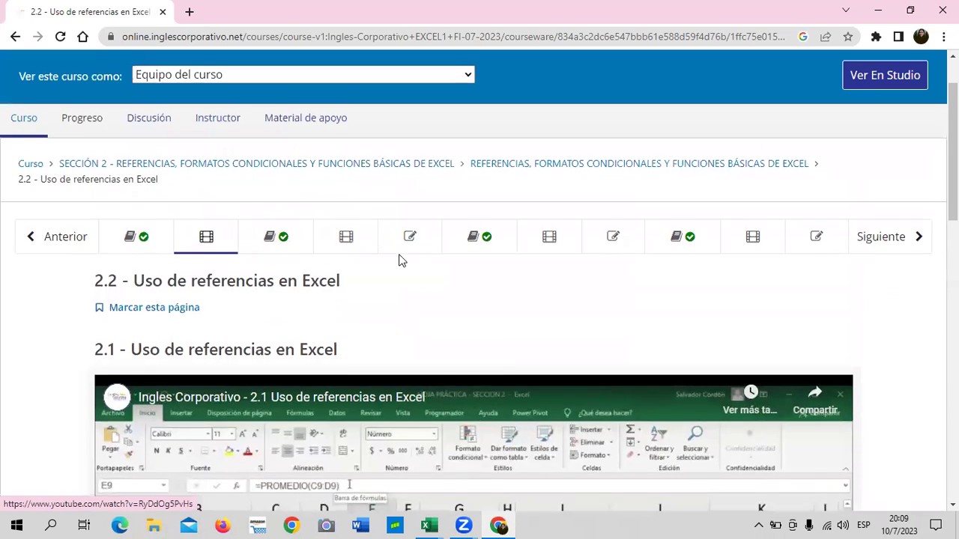
scroll(399, 260, "down", 4)
scroll(399, 260, "down", 2)
scroll(287, 392, "down", 3)
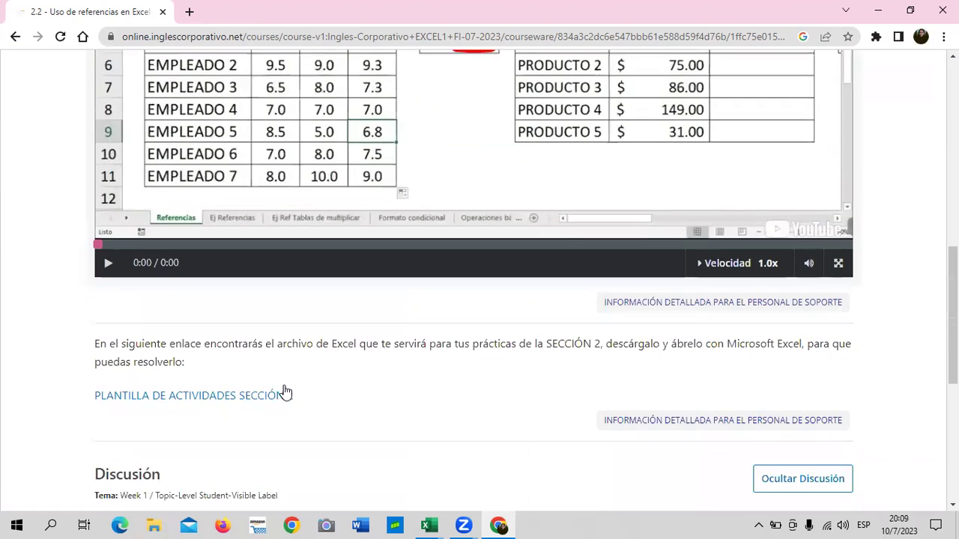
scroll(195, 370, "up", 1)
scroll(278, 300, "up", 3)
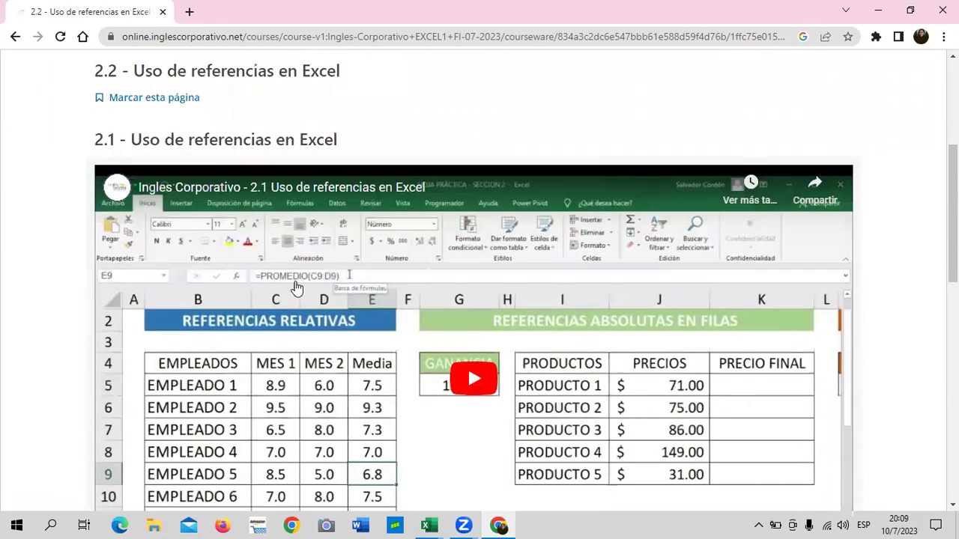
scroll(400, 131, "up", 1)
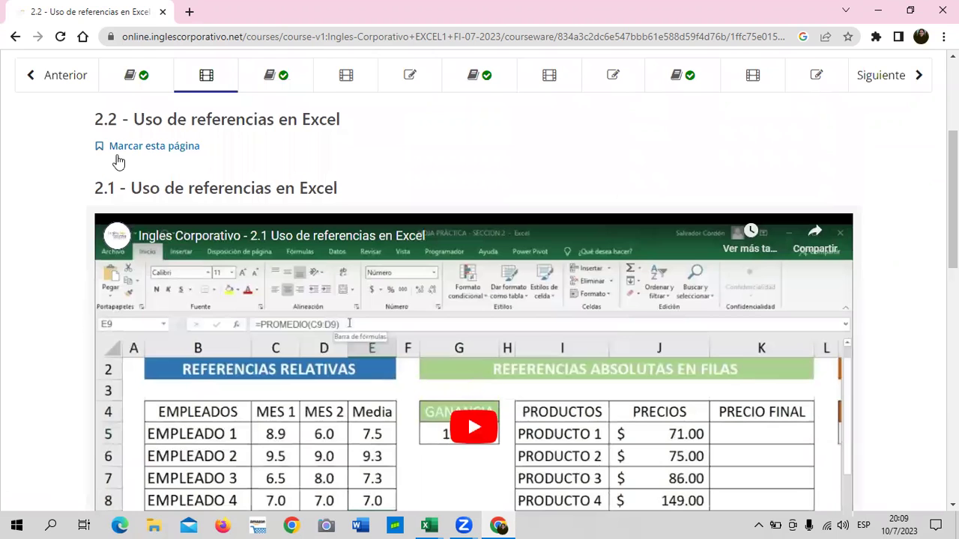
left_click(136, 75)
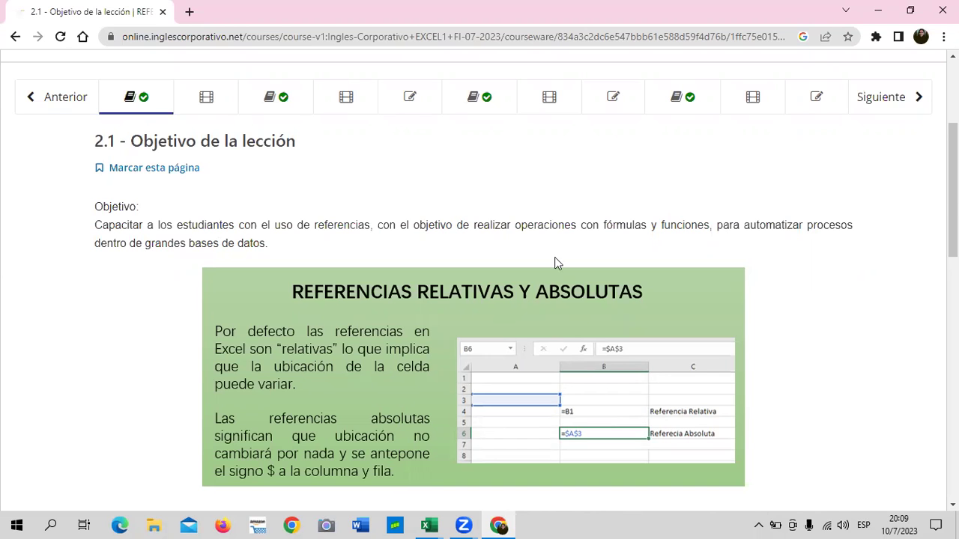
scroll(574, 252, "down", 4)
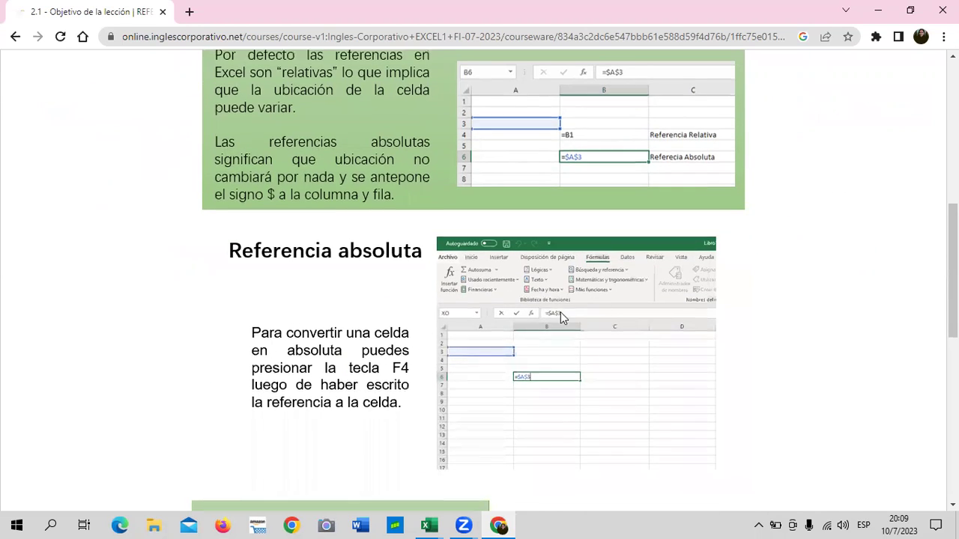
scroll(560, 312, "up", 3)
scroll(564, 313, "down", 1)
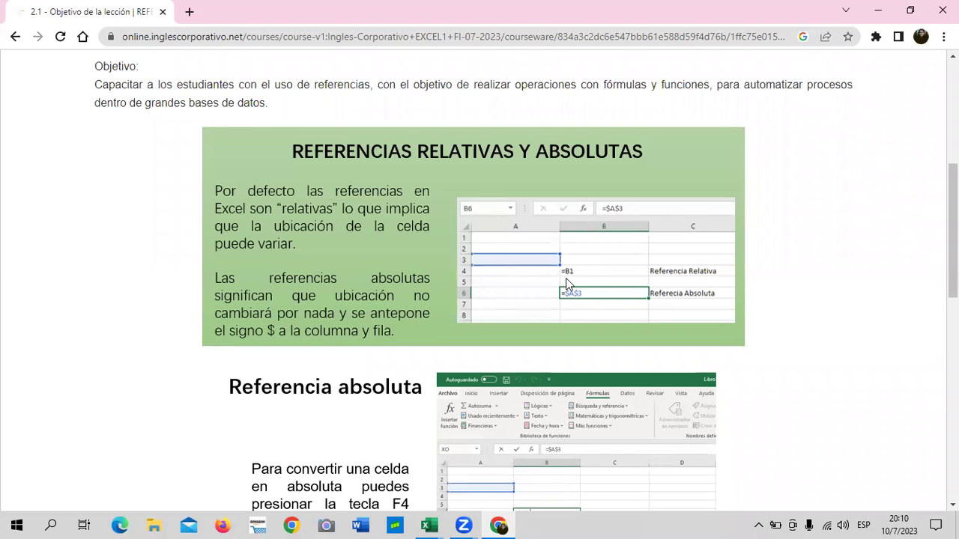
key("XF86MonBrightnessDown")
key("XF86MonBrightnessDown")
key("XF86MonBrightnessDown")
scroll(667, 298, "down", 3)
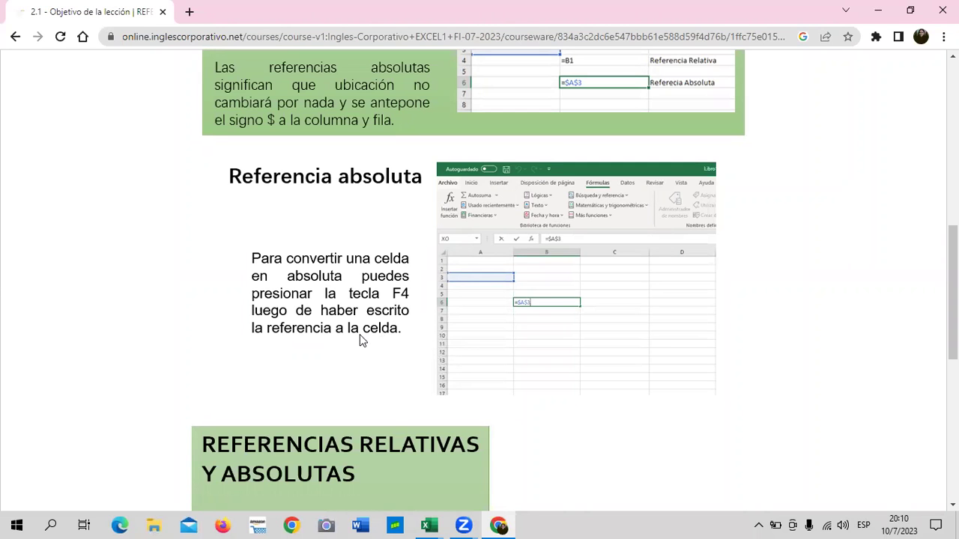
scroll(358, 341, "down", 1)
scroll(358, 341, "down", 2)
scroll(358, 341, "down", 1)
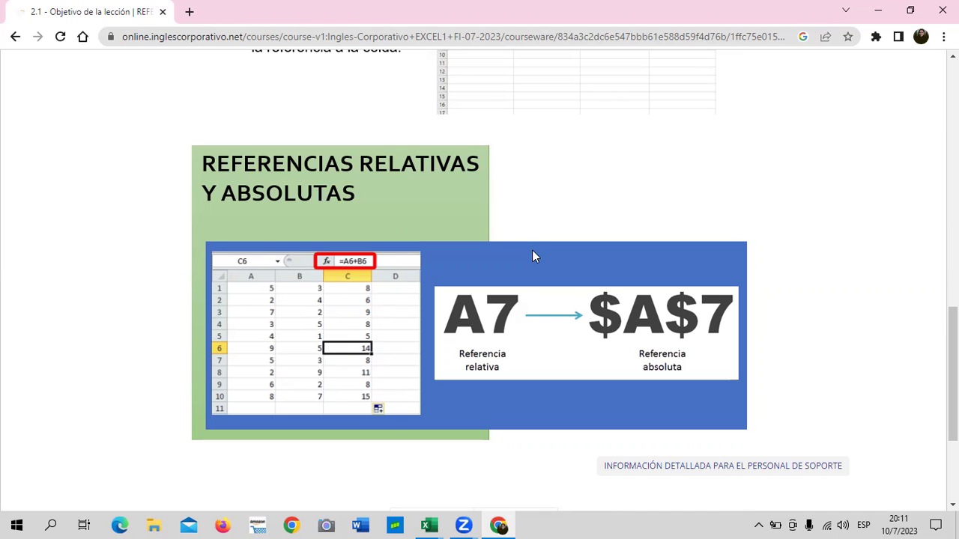
scroll(626, 220, "down", 1)
scroll(623, 217, "down", 1)
scroll(623, 216, "up", 2)
scroll(624, 218, "up", 1)
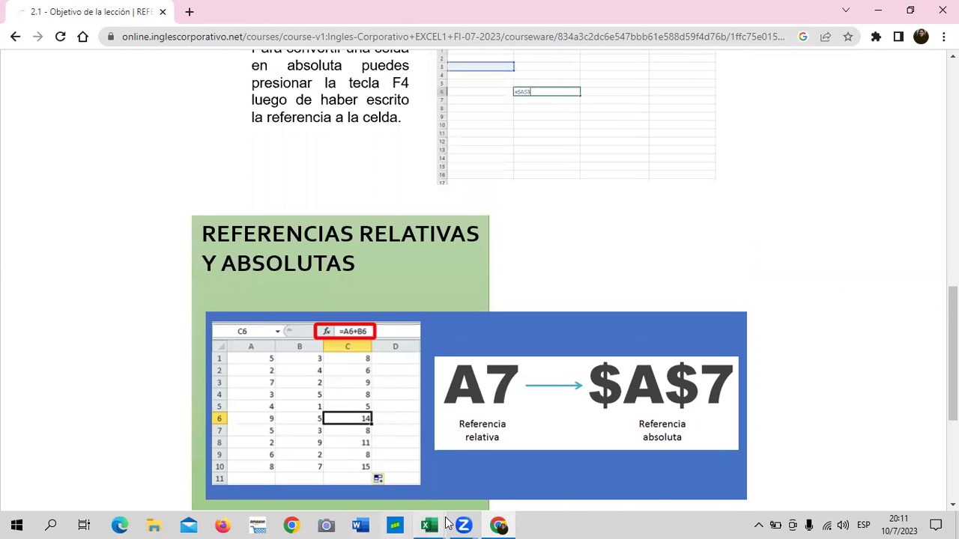
mouse_move(429, 526)
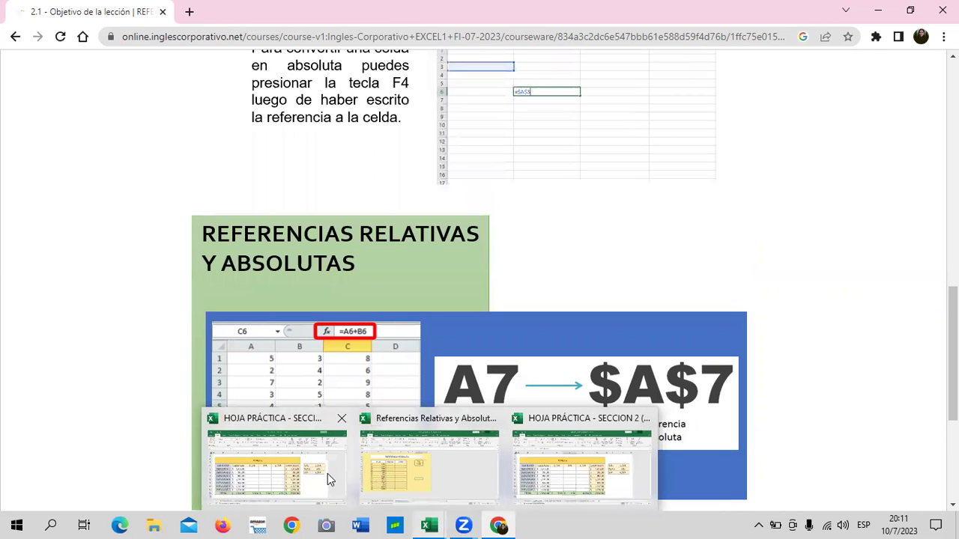
Step: Return to the Referencias Relativas y Absolutas workbook and look over the prices from B5 to B17
left_click(465, 472)
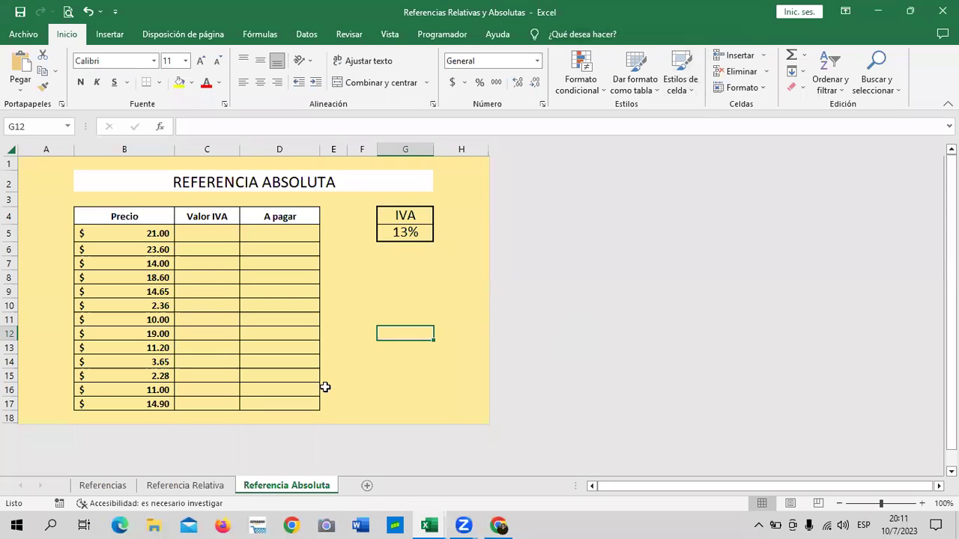
left_click(456, 210)
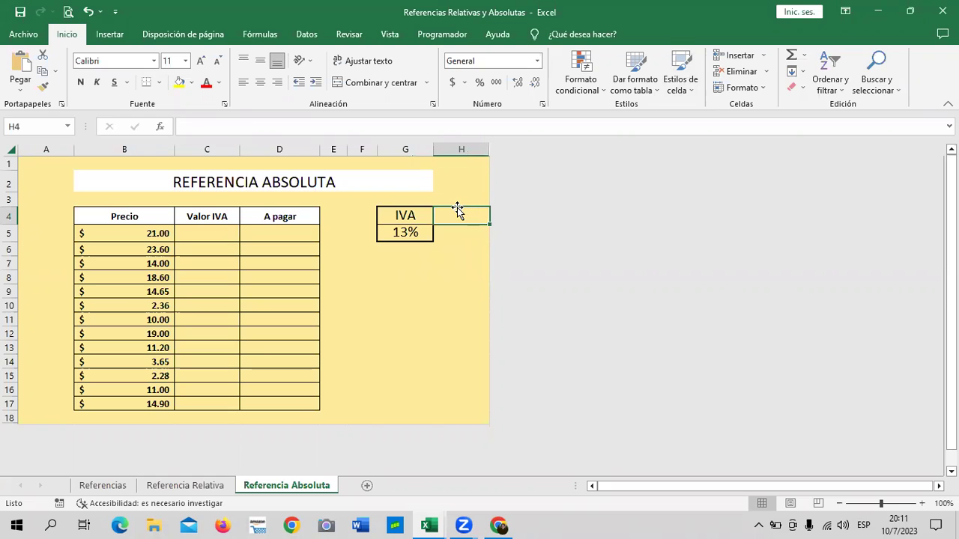
left_click(447, 323)
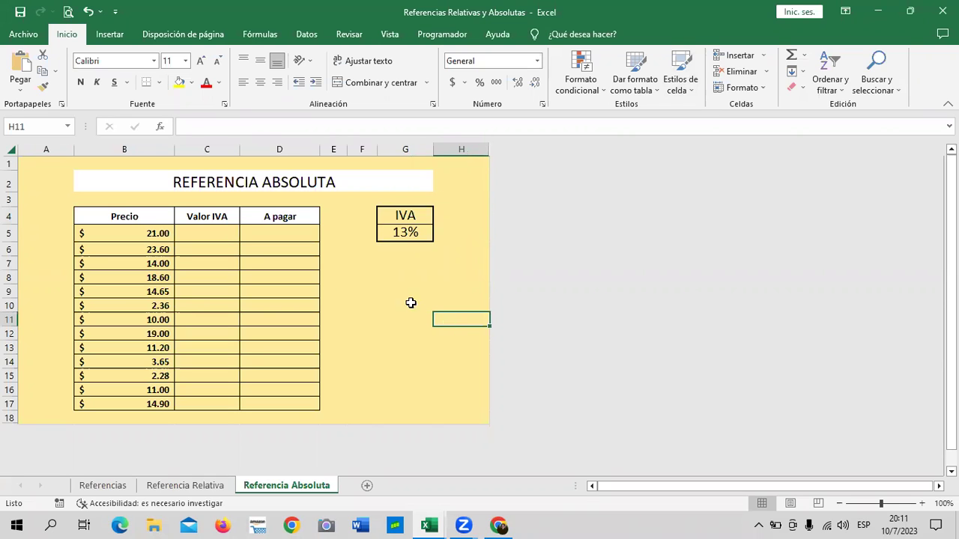
left_click(380, 286)
left_click(442, 262)
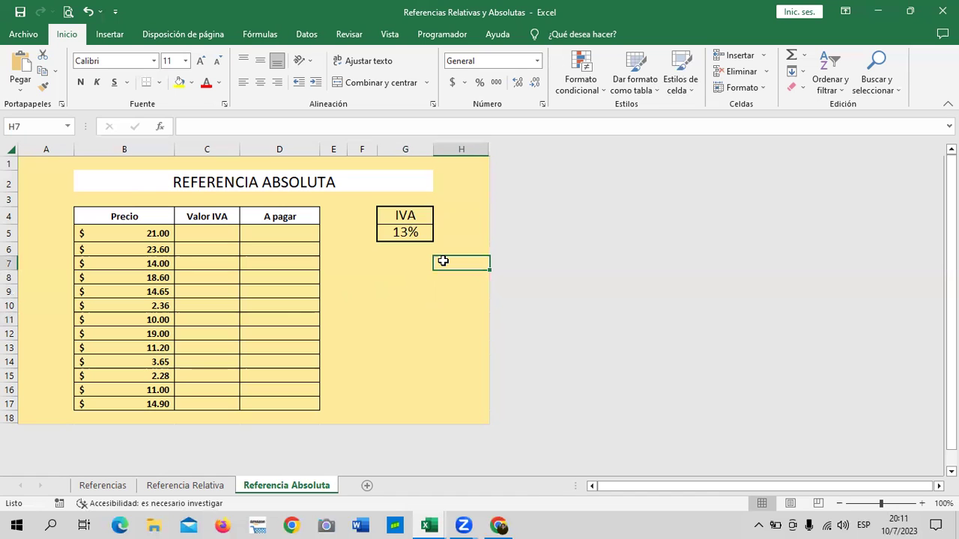
left_click(142, 232)
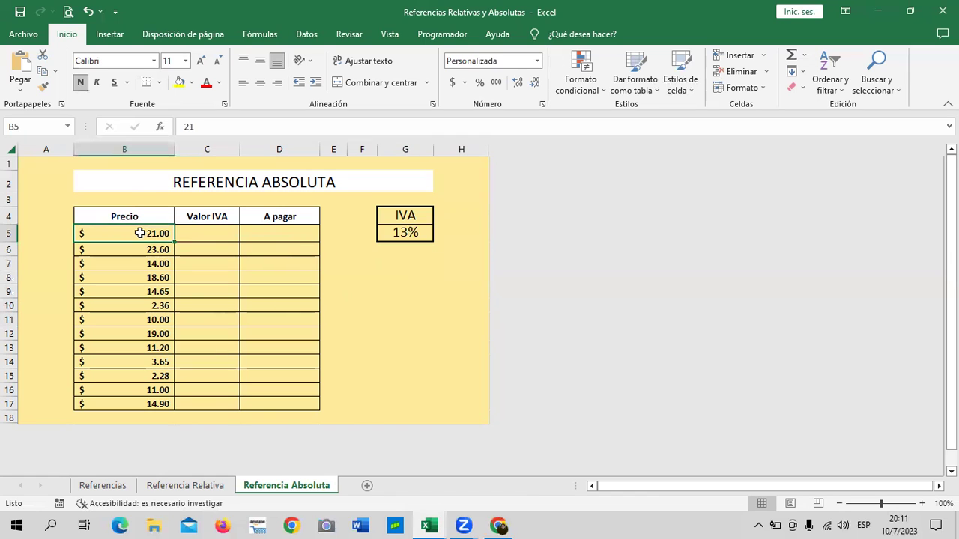
left_click(115, 403)
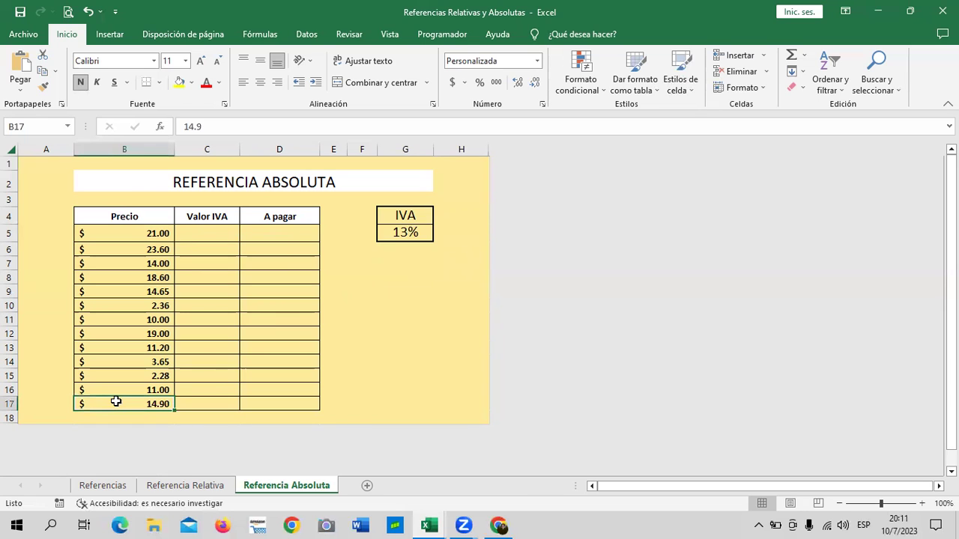
Step: Check the 13% IVA rate in G5, then select C5 under Valor IVA
left_click(458, 174)
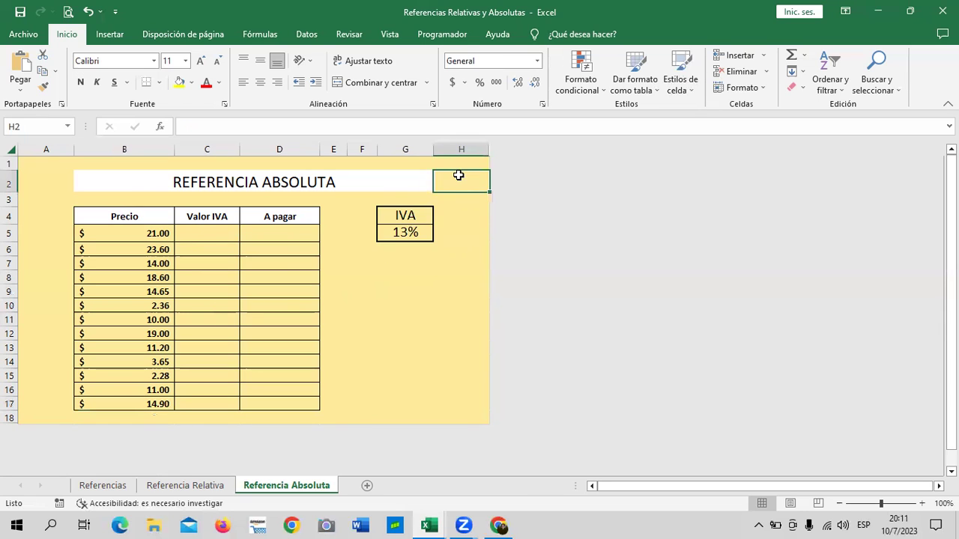
left_click(402, 232)
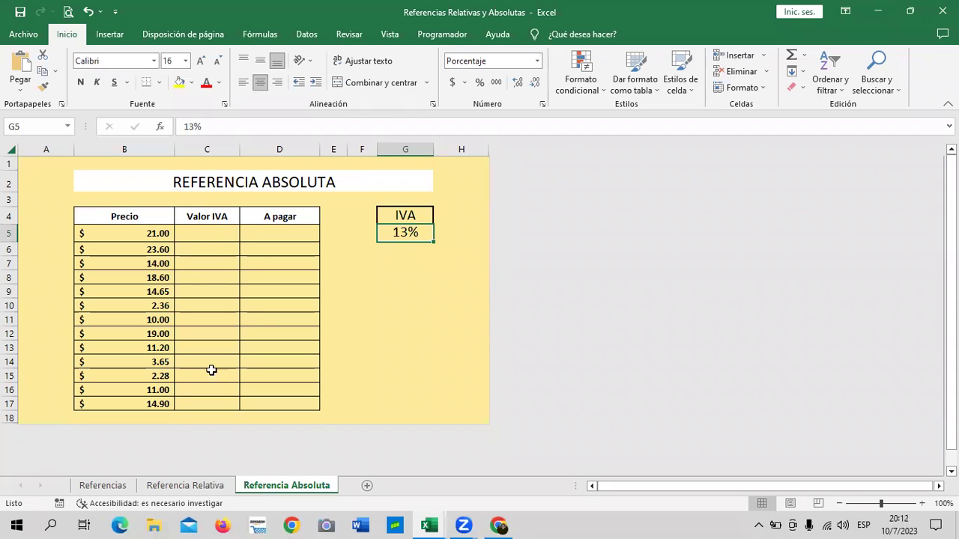
left_click(467, 164)
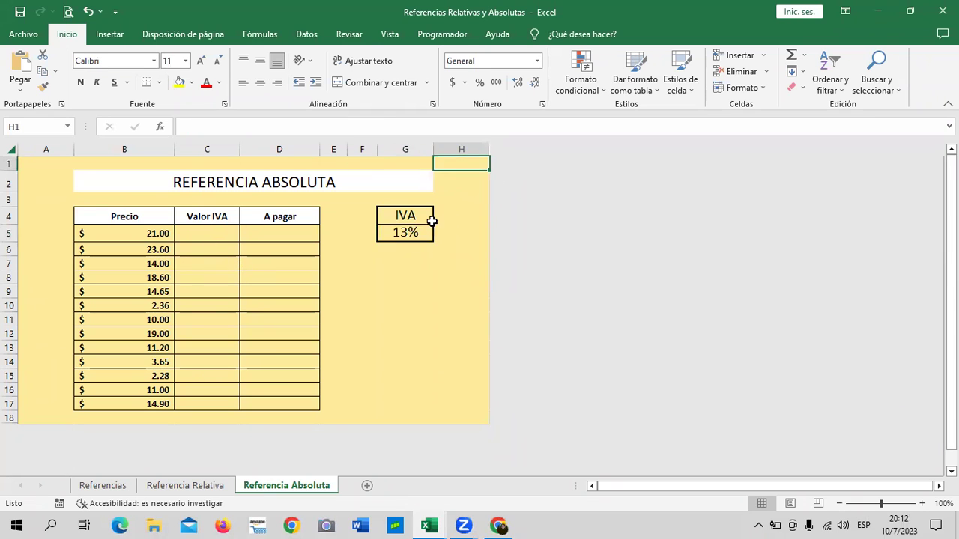
left_click(407, 234)
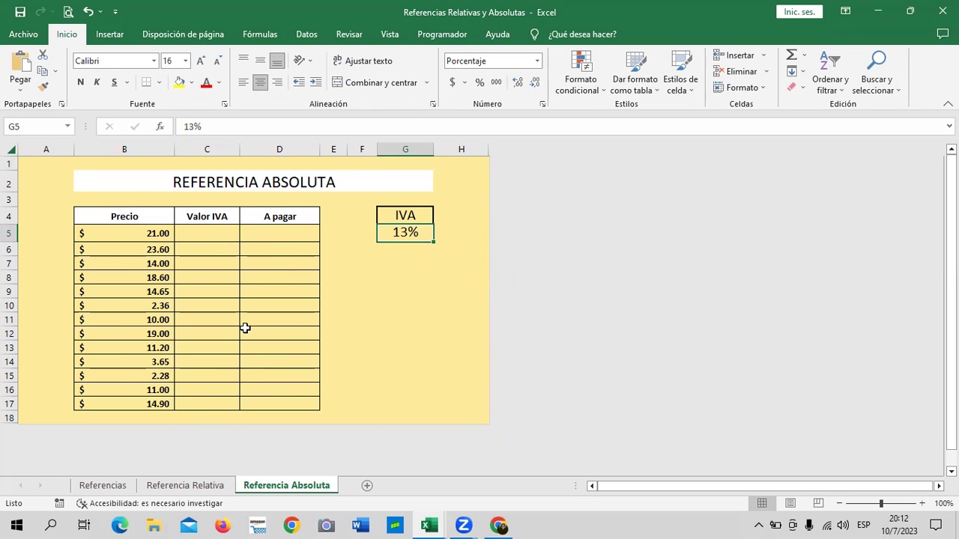
left_click(284, 231)
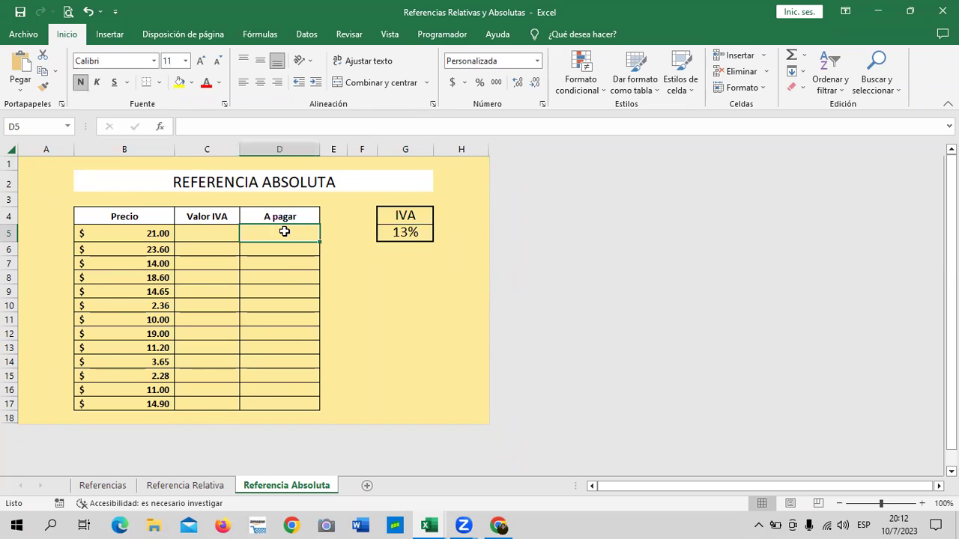
left_click(194, 232)
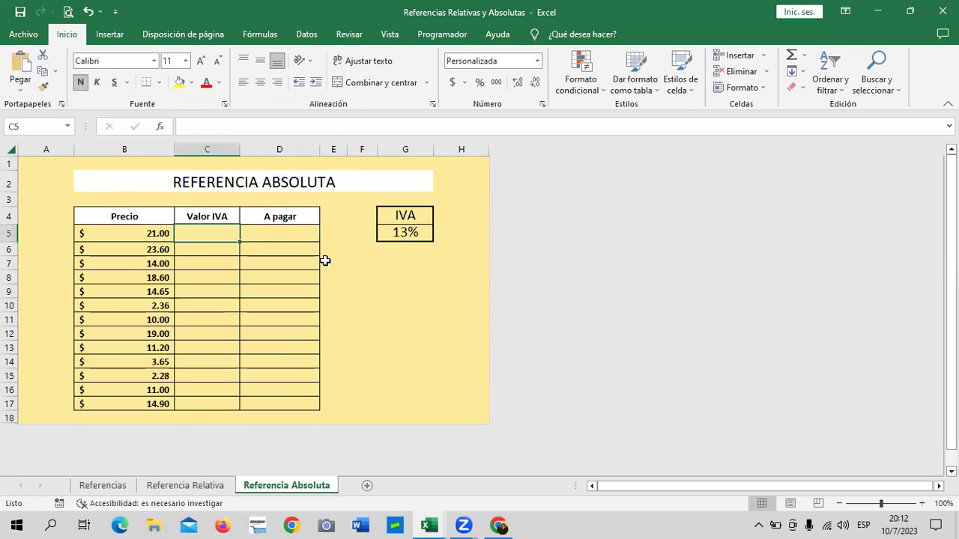
Step: Enter =B5*13% in C5 and fill it down through C17
type("=")
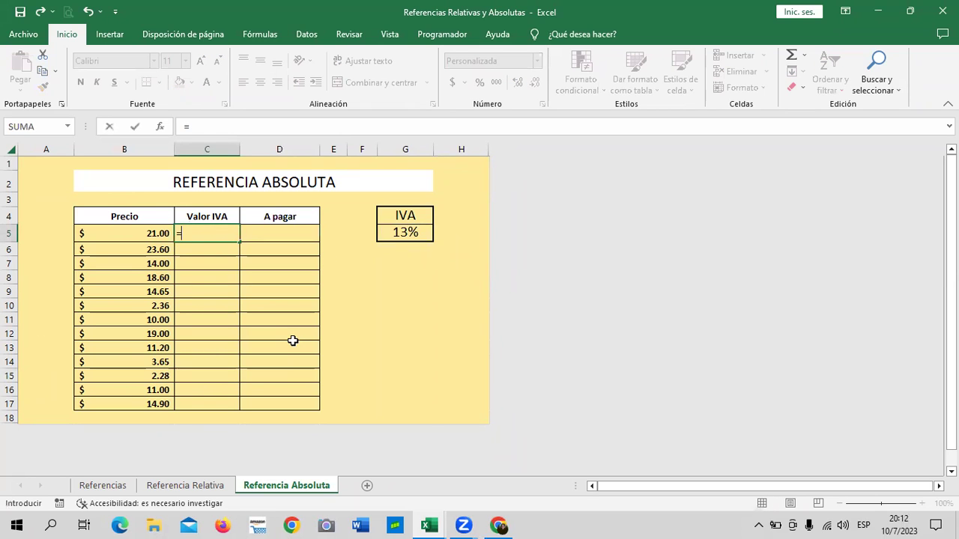
left_click(139, 235)
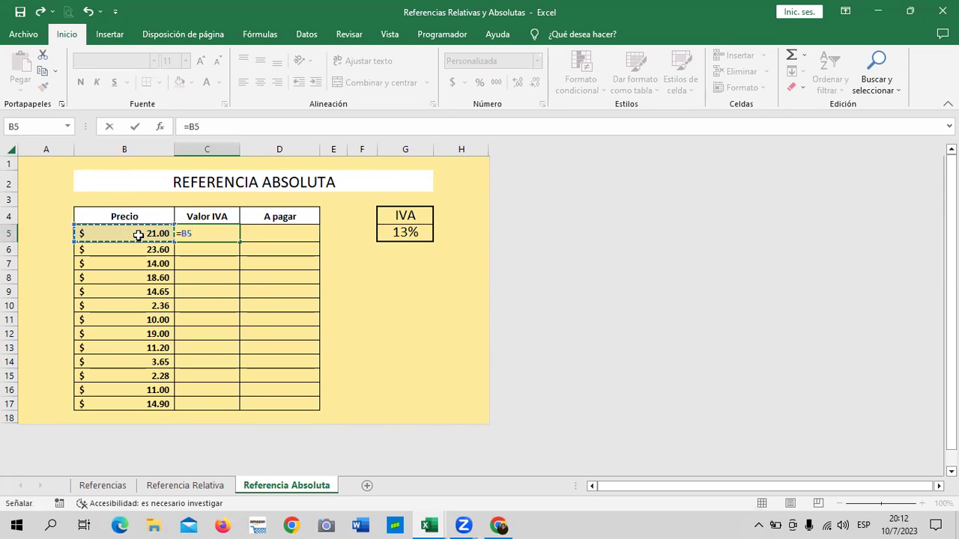
type("*13")
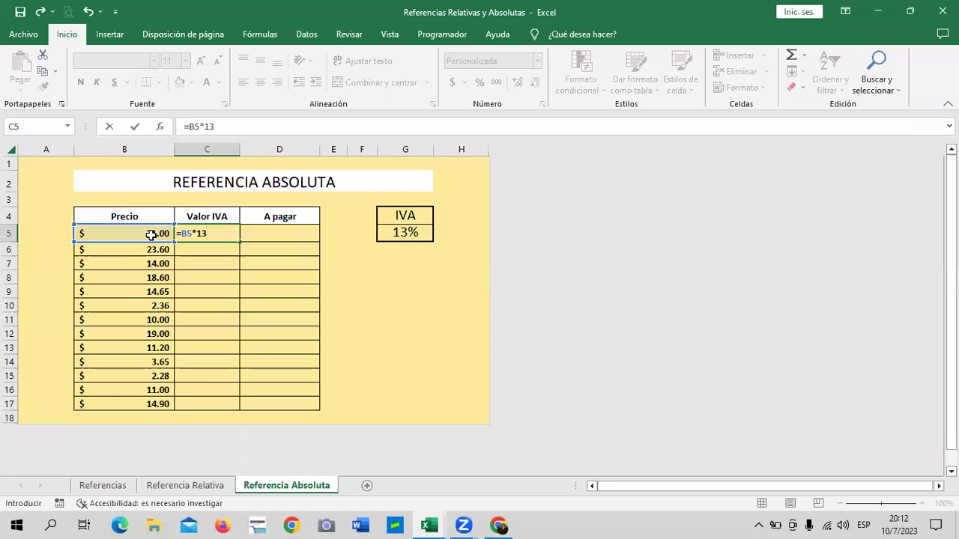
type("%")
key("Return")
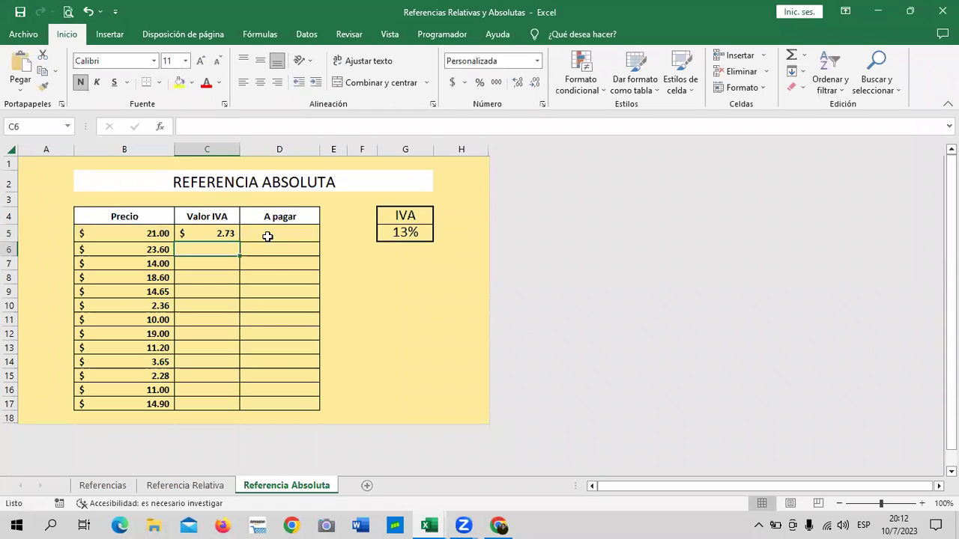
left_click(208, 234)
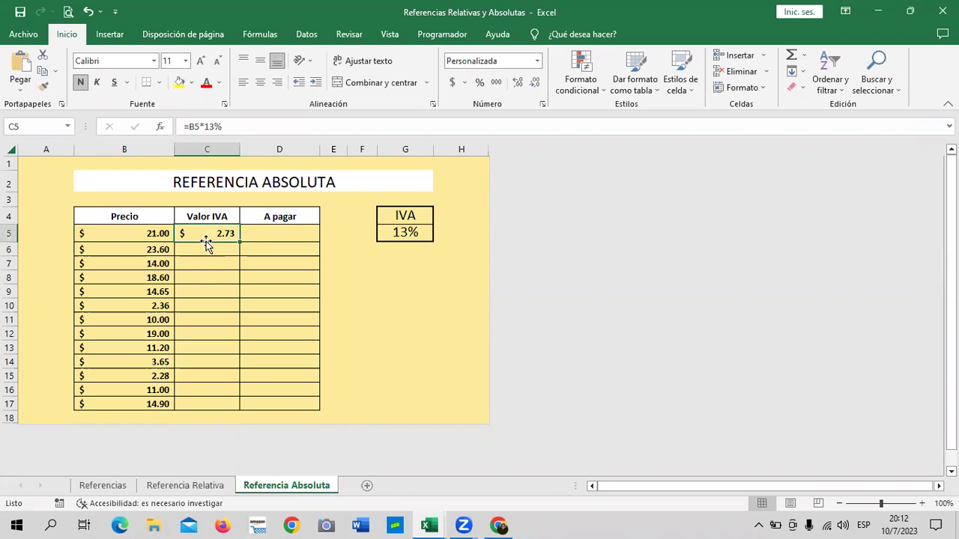
left_click(148, 233)
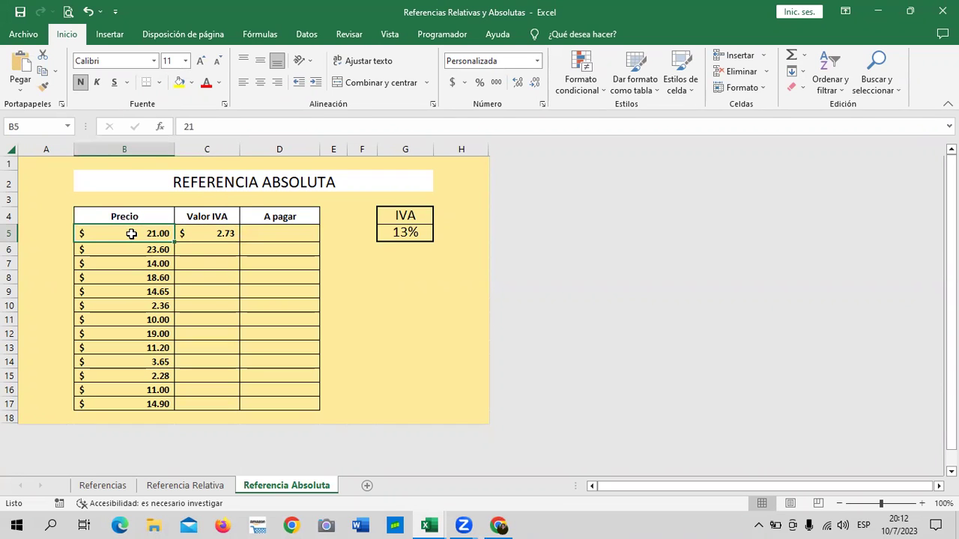
left_click(207, 227)
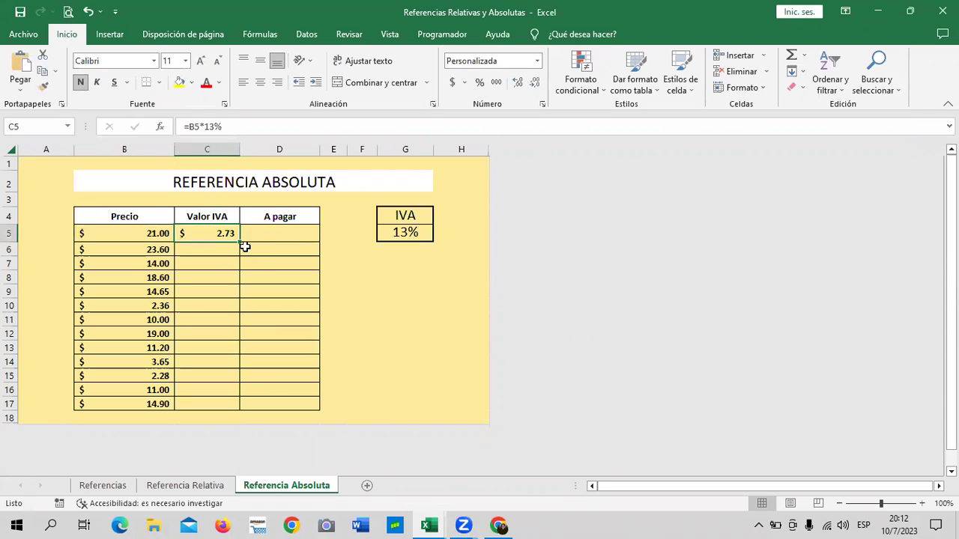
mouse_move(240, 242)
left_mouse_down()
mouse_move(246, 408)
mouse_move(250, 391)
left_mouse_up()
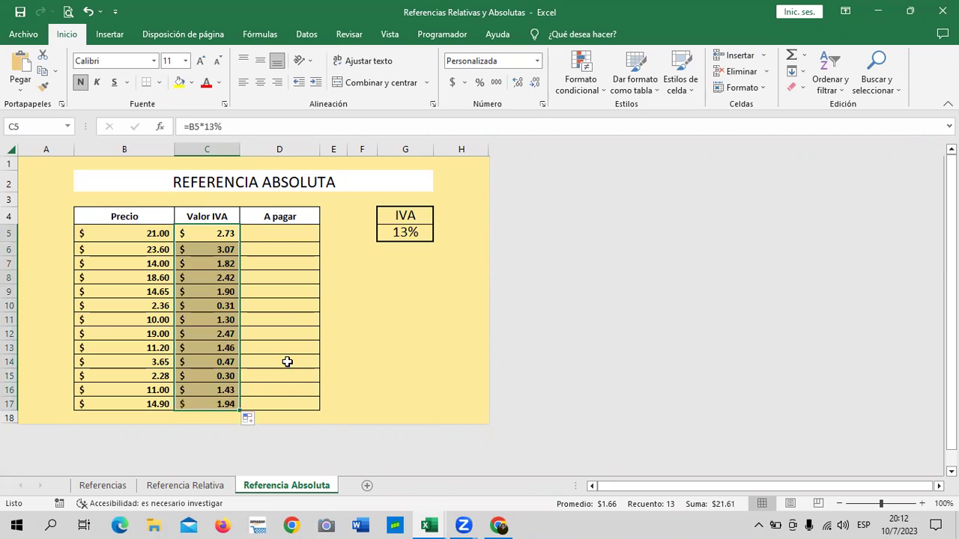
Step: Review the copied IVA formulas in C5, C11, C14 and C17 in the formula bar
left_click(421, 334)
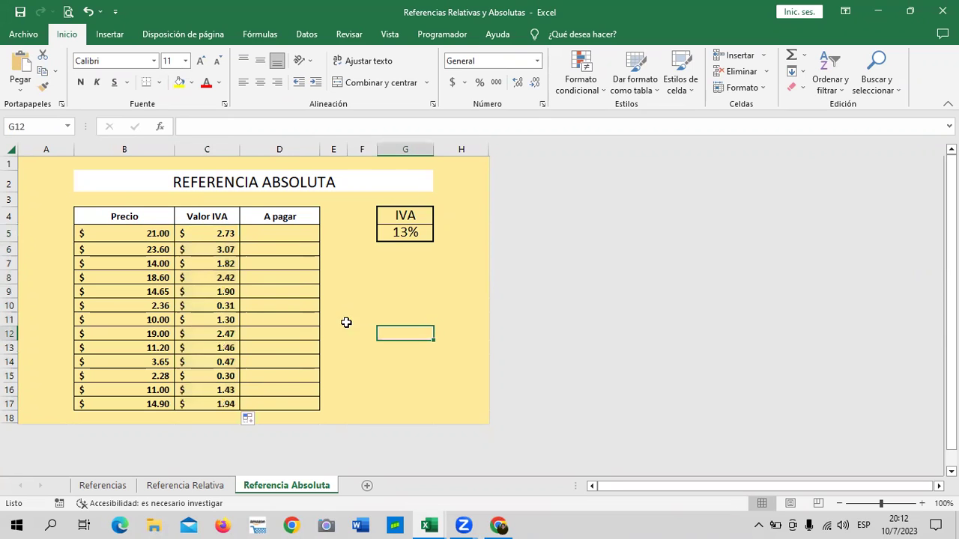
left_click(213, 230)
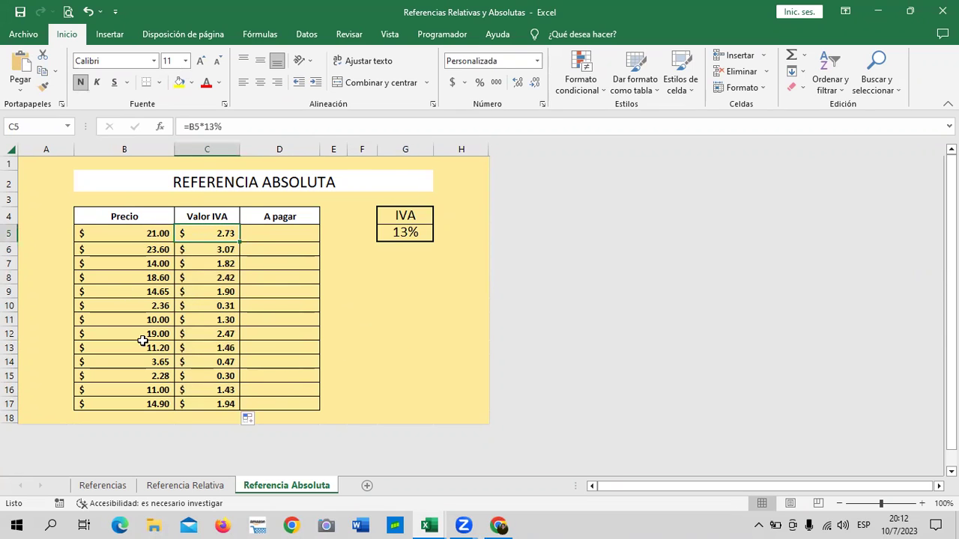
left_click(202, 402)
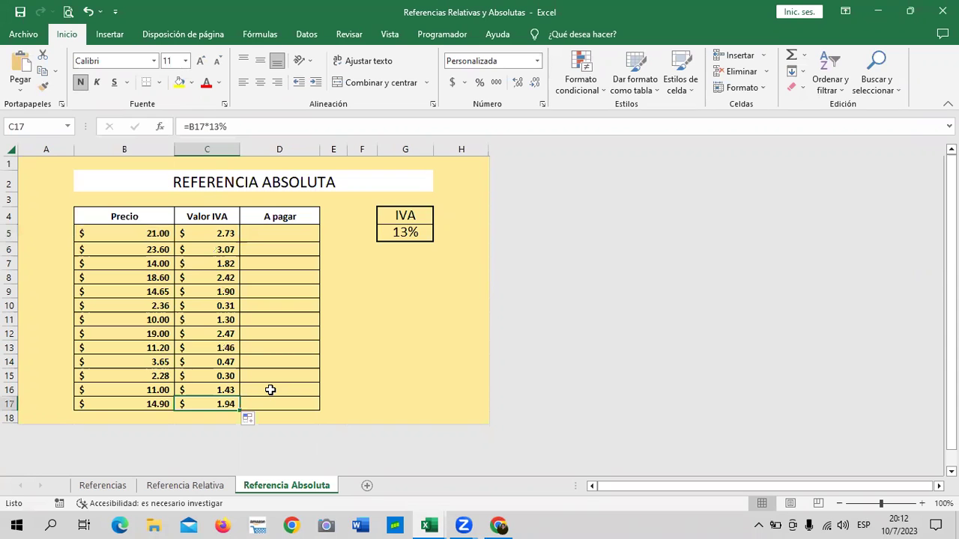
left_click(212, 365)
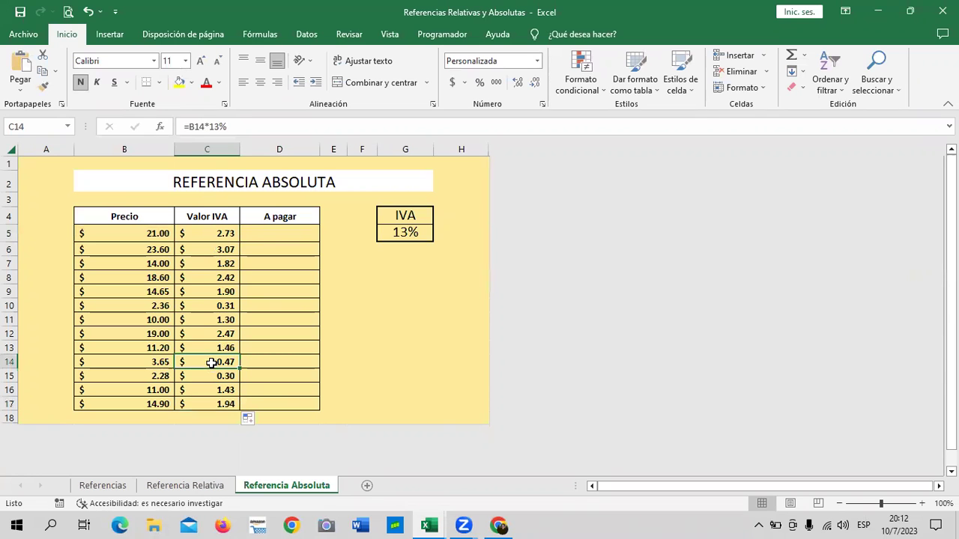
left_click(220, 235)
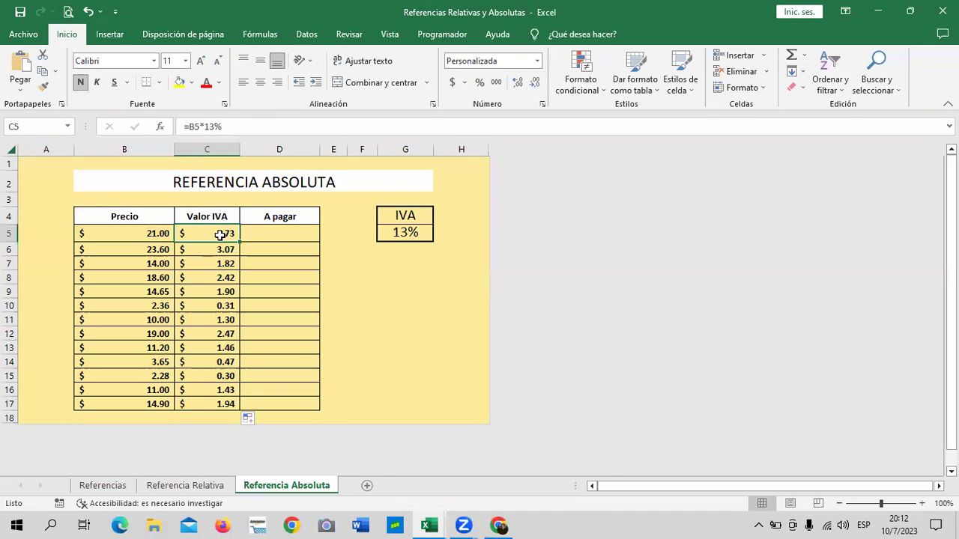
left_click(202, 320)
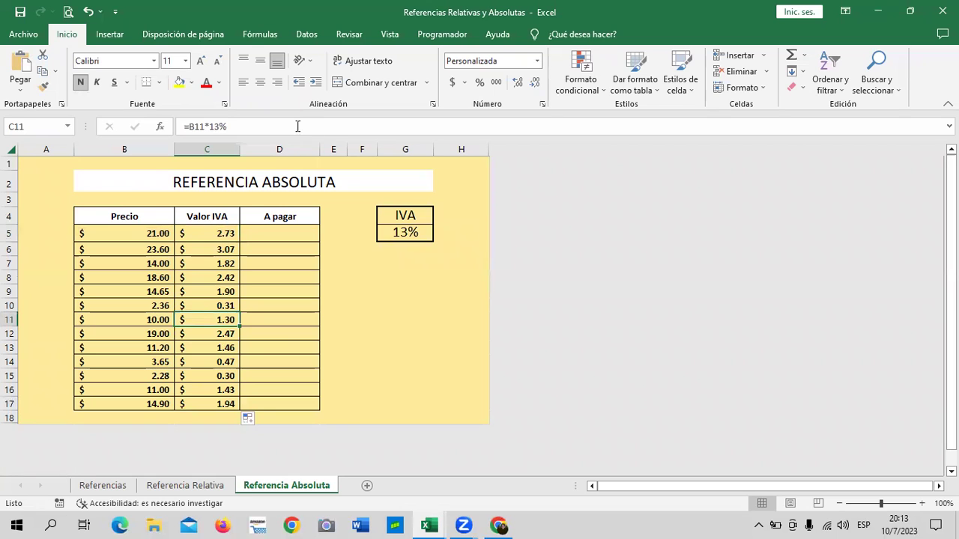
left_click(297, 126)
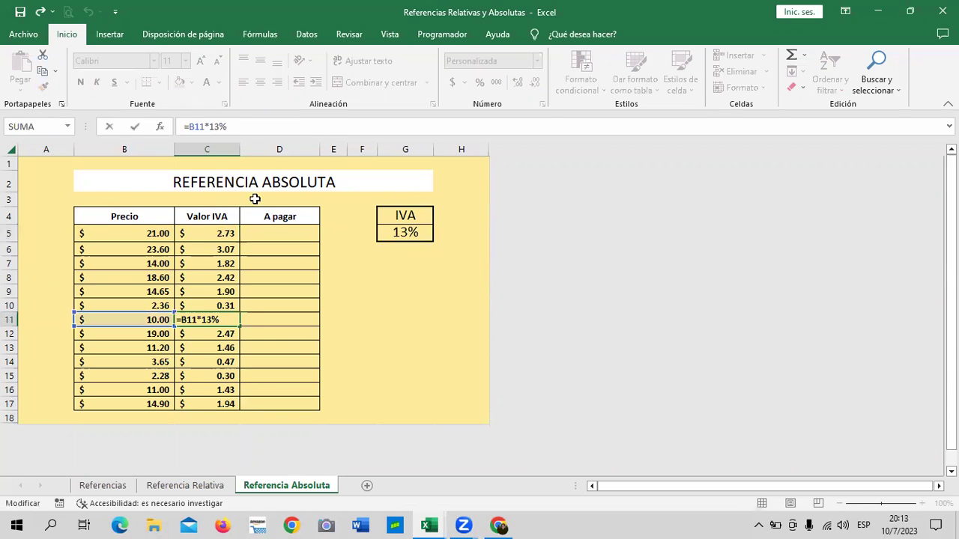
left_click(214, 405)
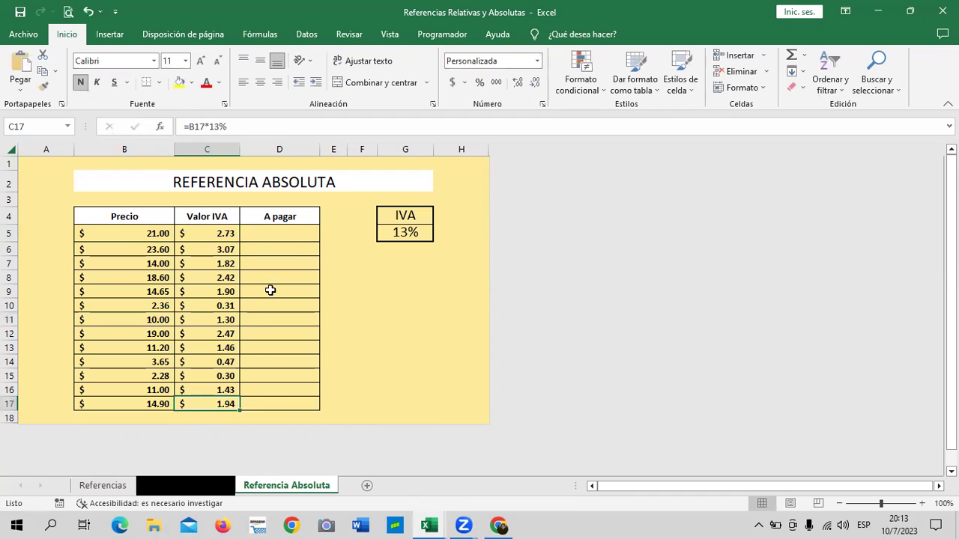
left_click(296, 124)
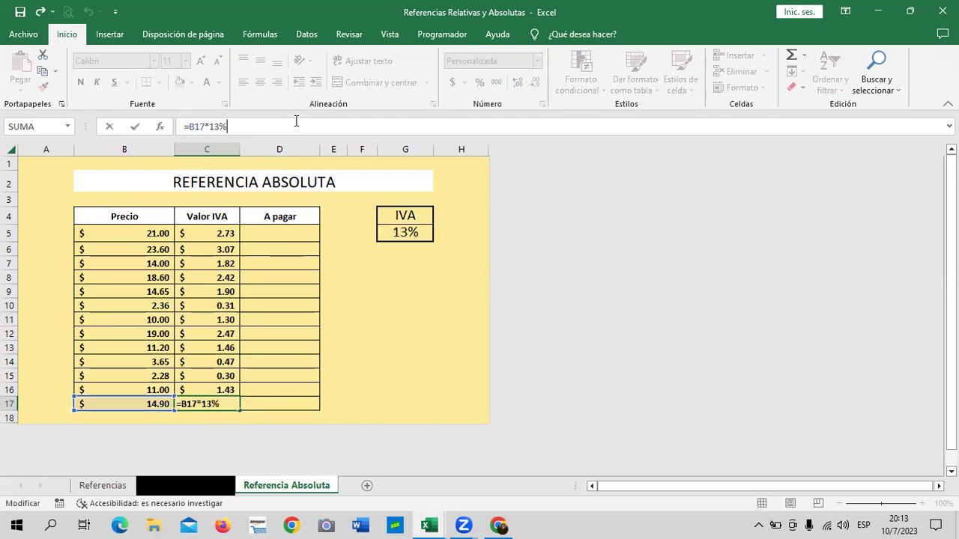
key("Return")
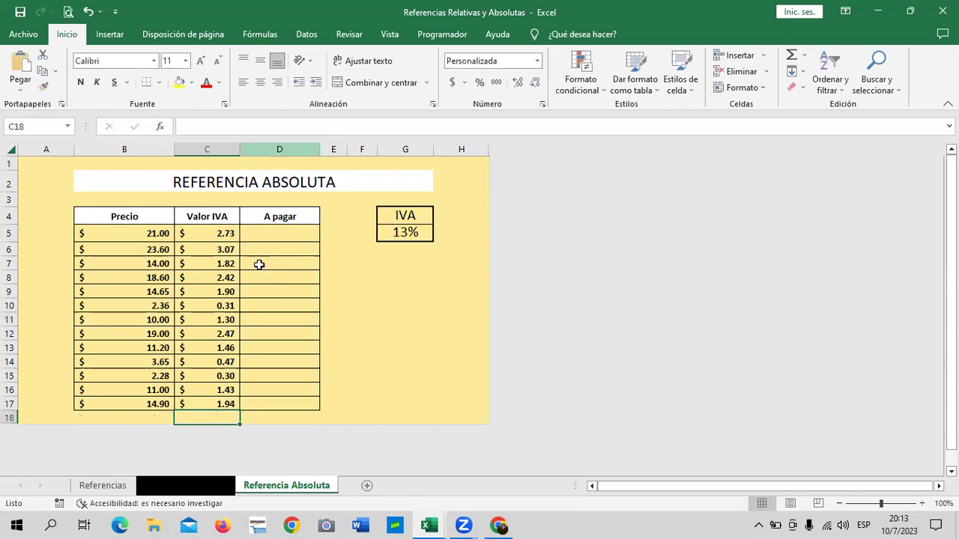
left_click(429, 293)
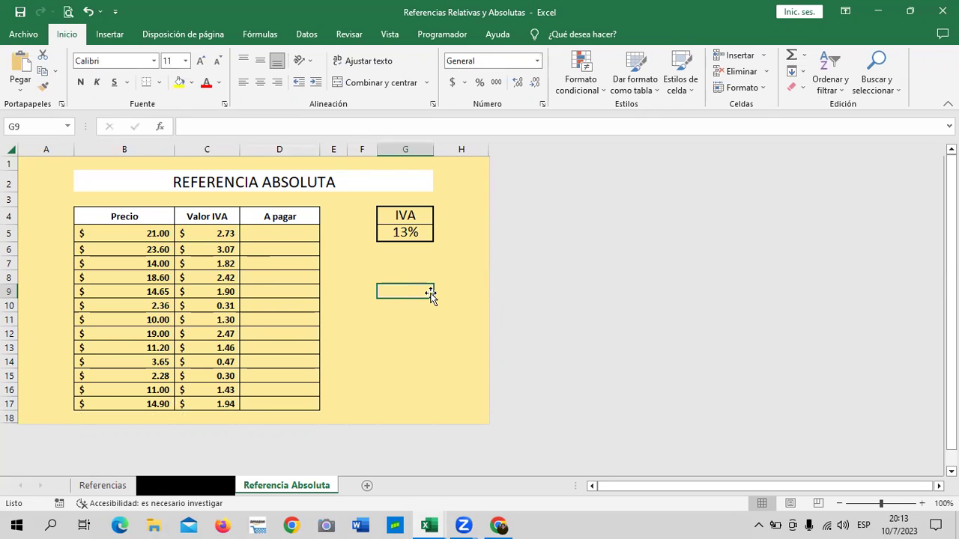
left_click(191, 234)
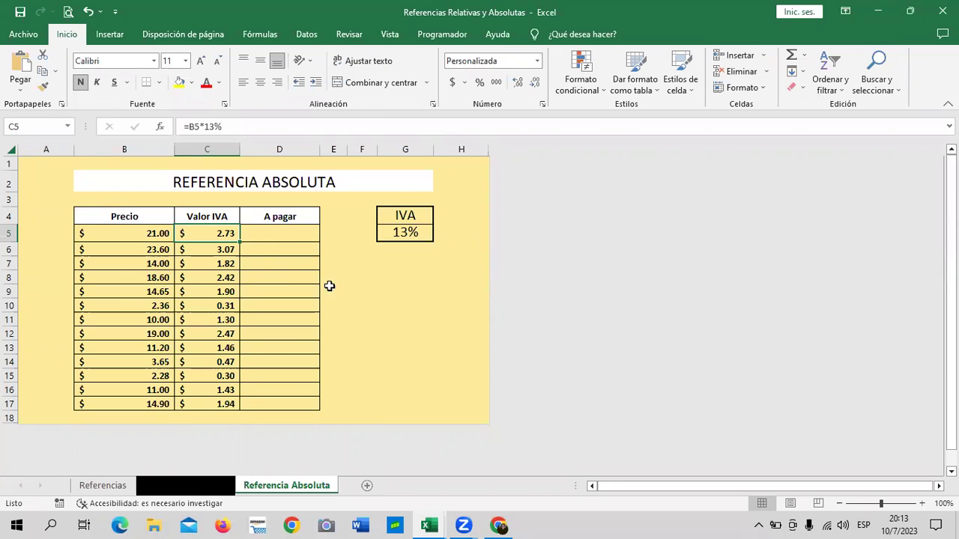
left_click(367, 286)
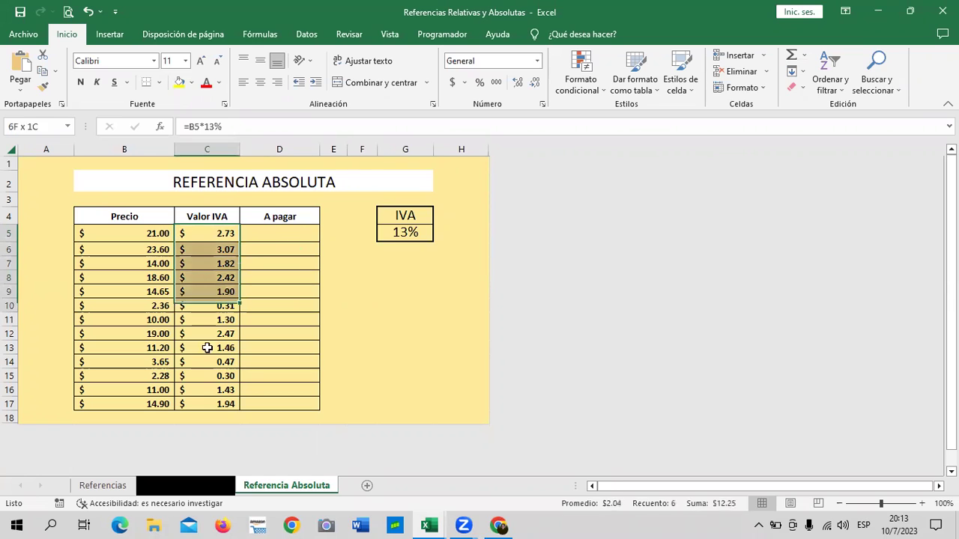
left_click_drag(219, 236, 217, 405)
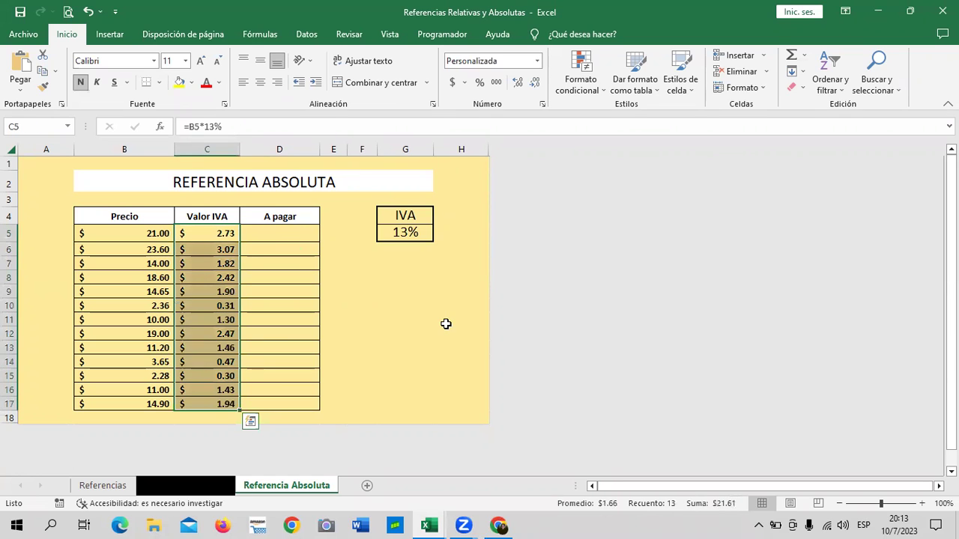
key("Delete")
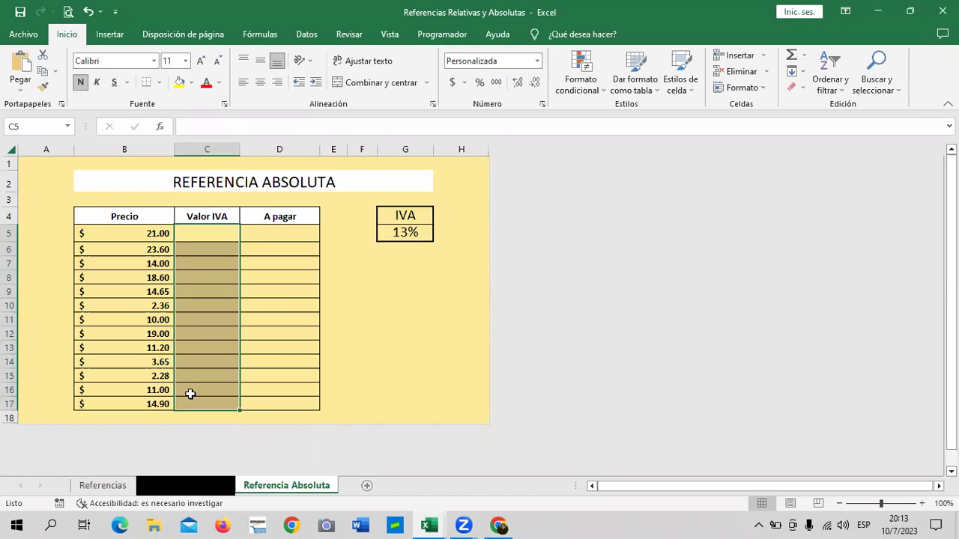
left_click(410, 336)
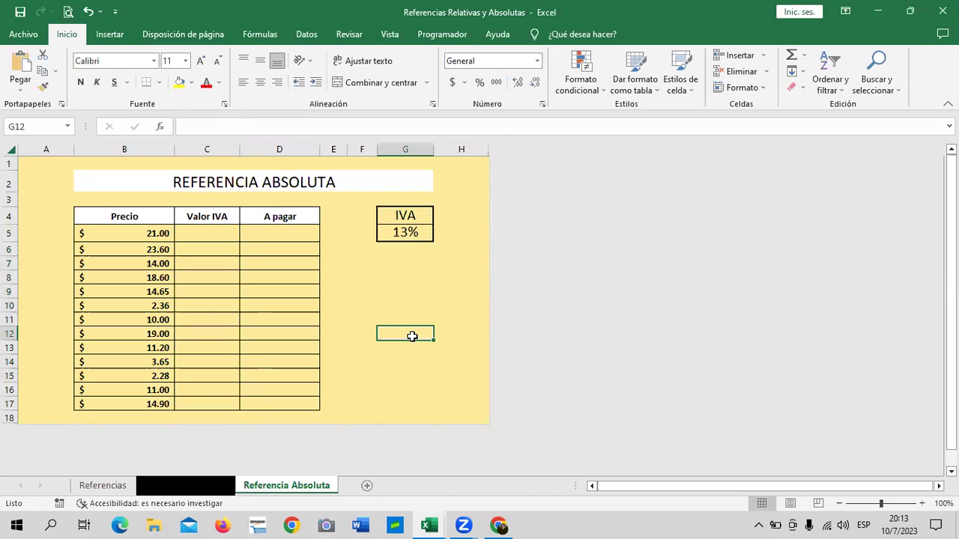
left_click(412, 230)
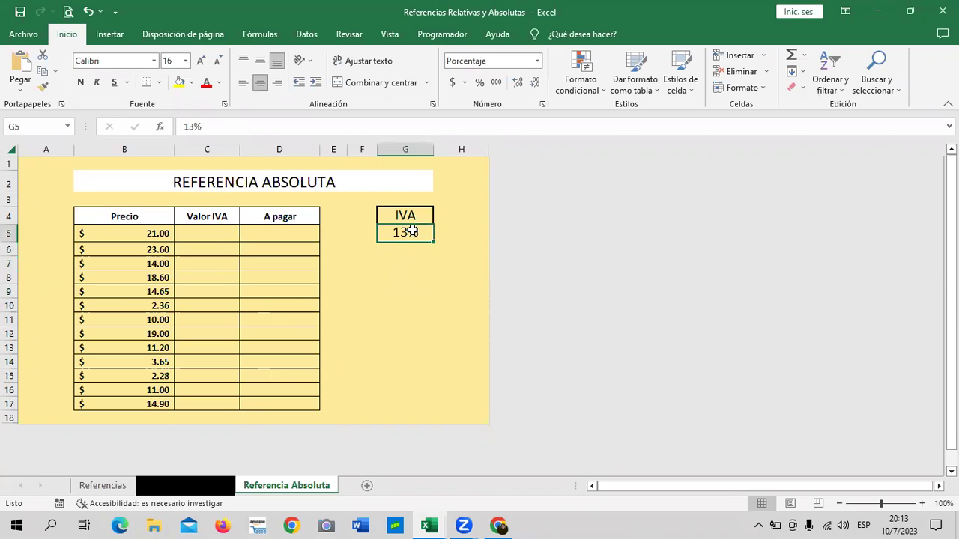
left_click(412, 331)
left_click(143, 234)
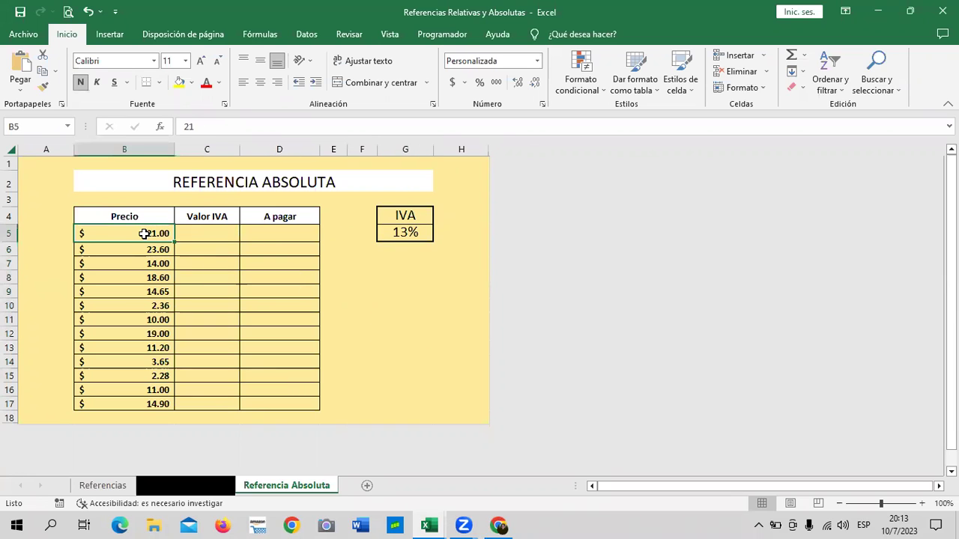
left_click(411, 233)
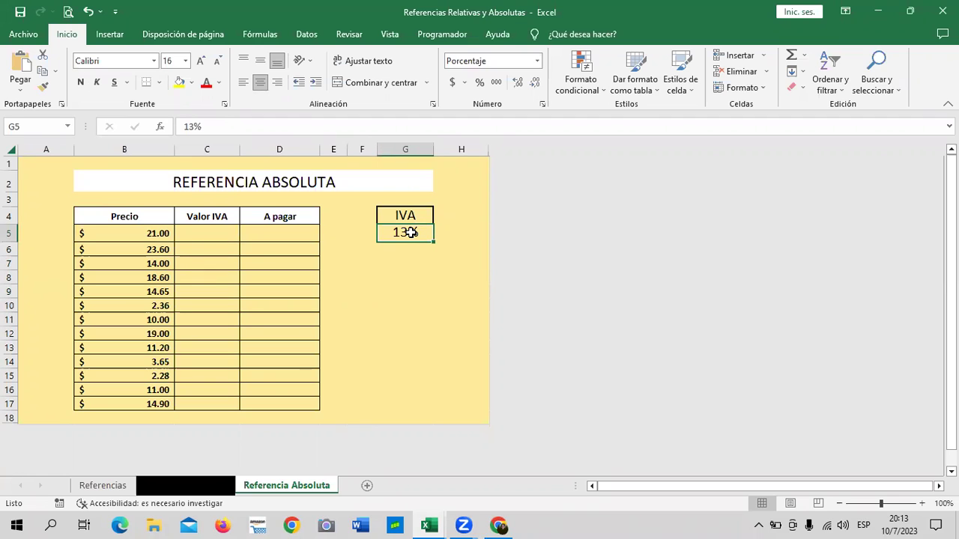
left_click(215, 235)
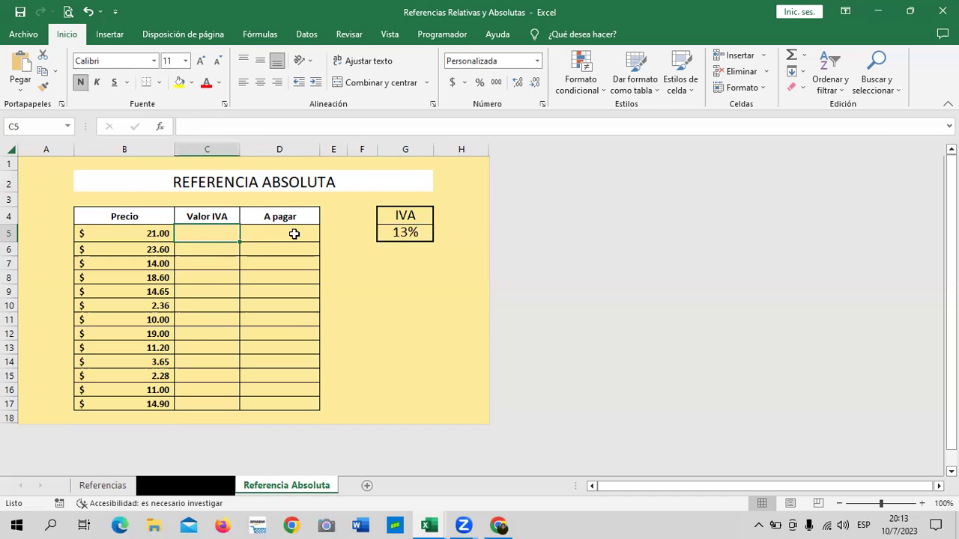
left_click(415, 233)
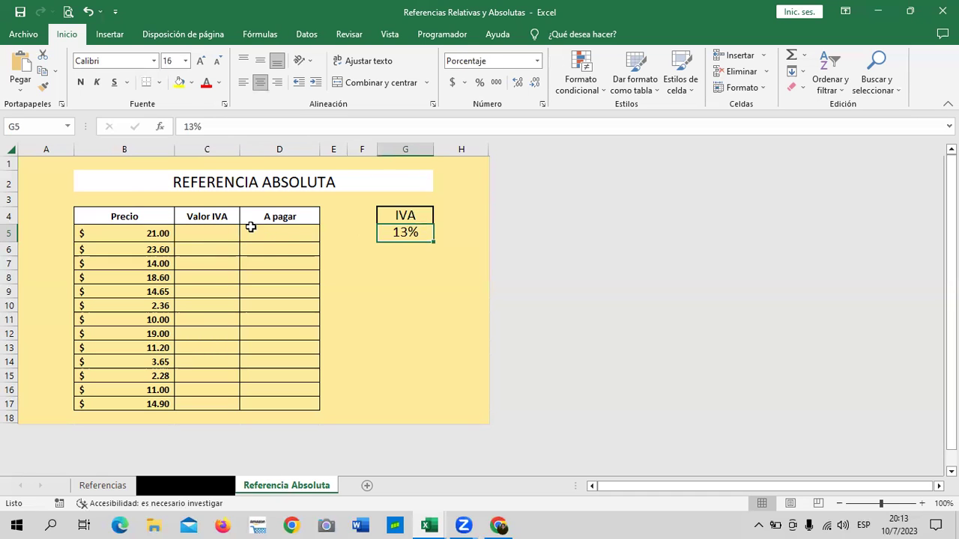
left_click(224, 237)
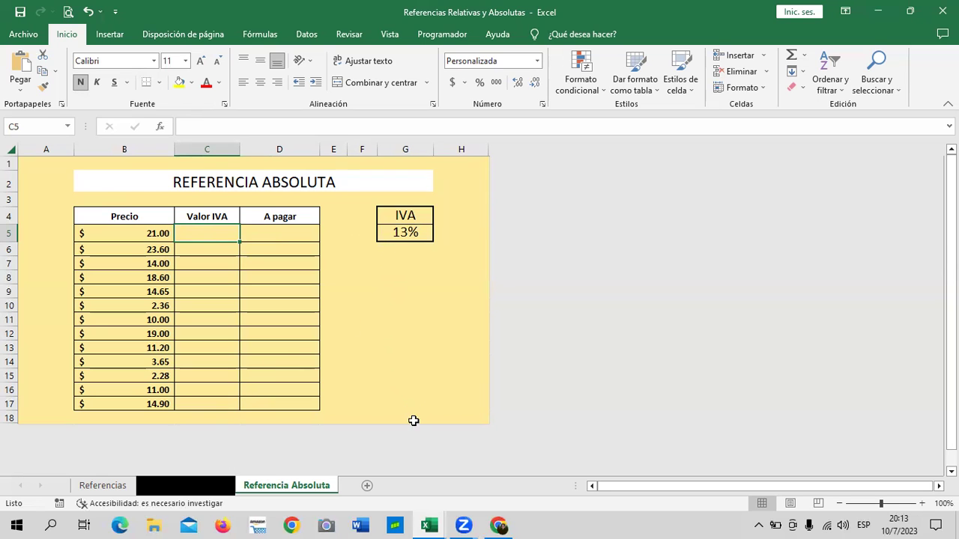
left_click(402, 259)
left_click(409, 292)
left_click(415, 334)
left_click(413, 375)
left_click(399, 403)
left_click(404, 375)
left_click(406, 347)
left_click(406, 320)
left_click(406, 263)
left_click(408, 249)
left_click(407, 232)
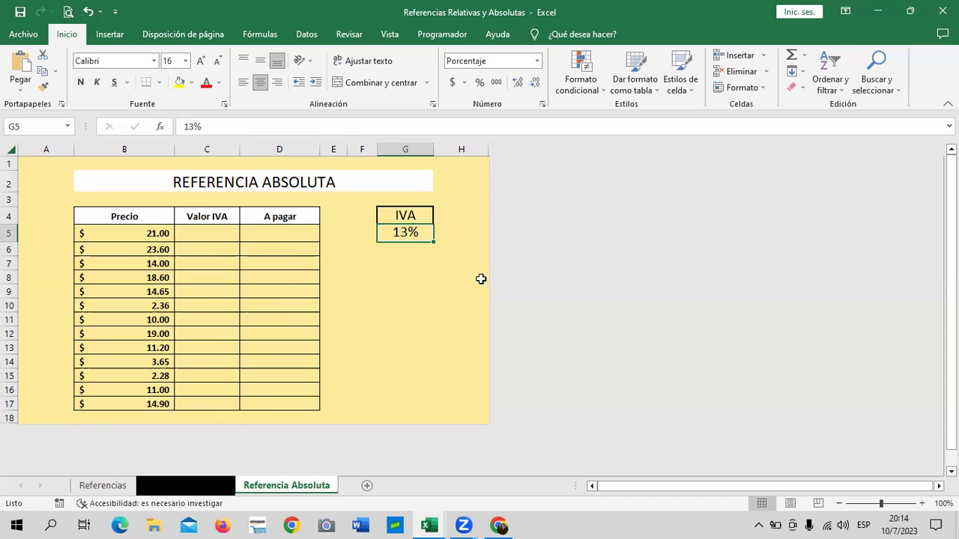
left_click(167, 335)
left_click(107, 408)
left_click(398, 233)
left_click(405, 260)
Step: Enter =B5*$G$5 in C5, locking the 13% rate as an absolute reference
left_click(200, 234)
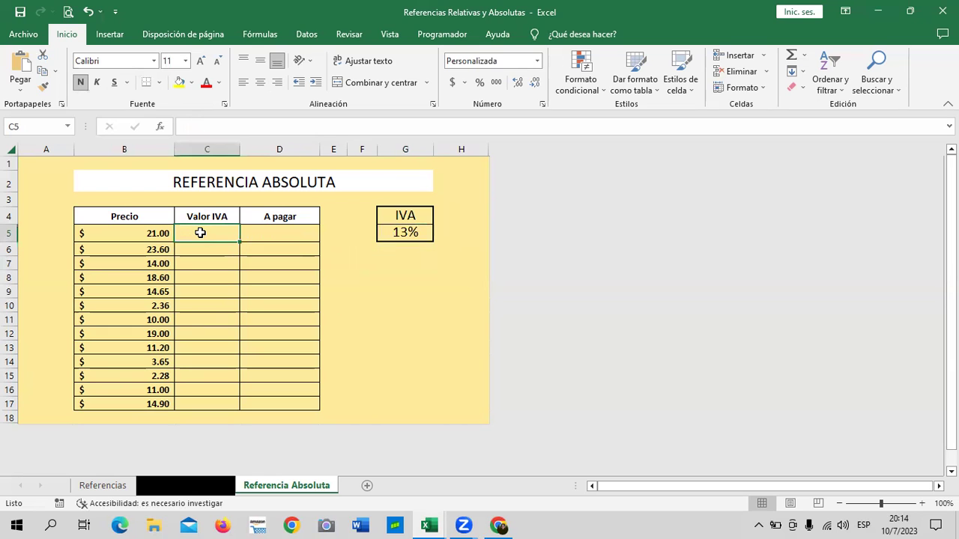
type("=")
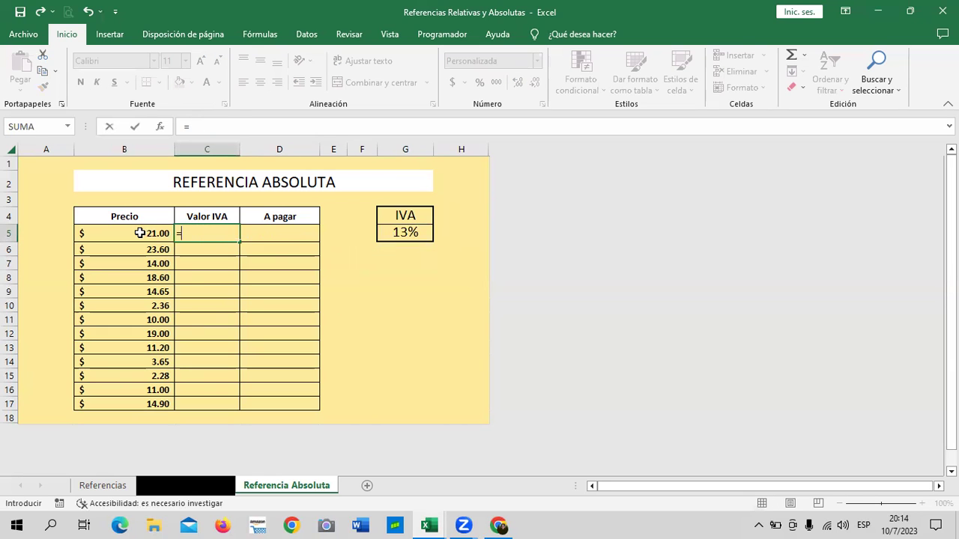
left_click(140, 232)
type("*")
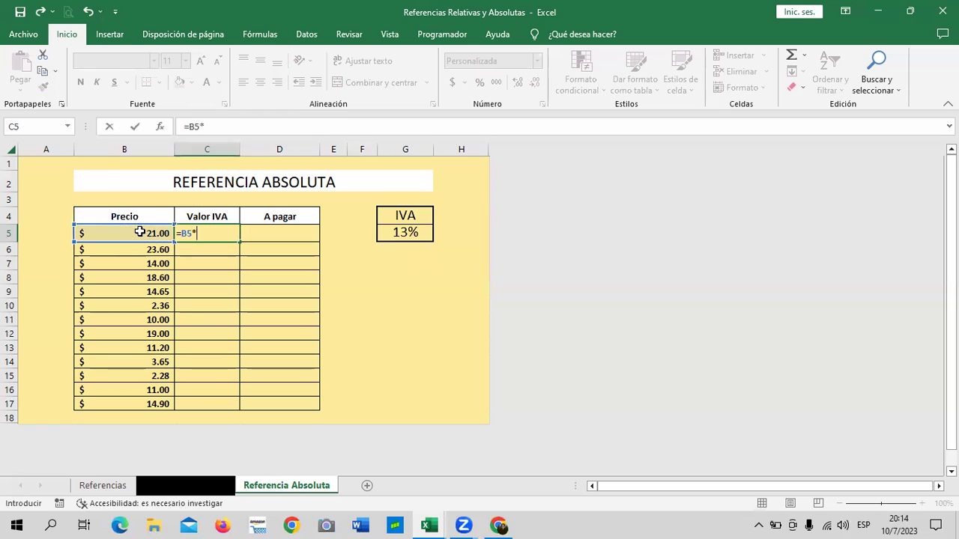
left_click(410, 232)
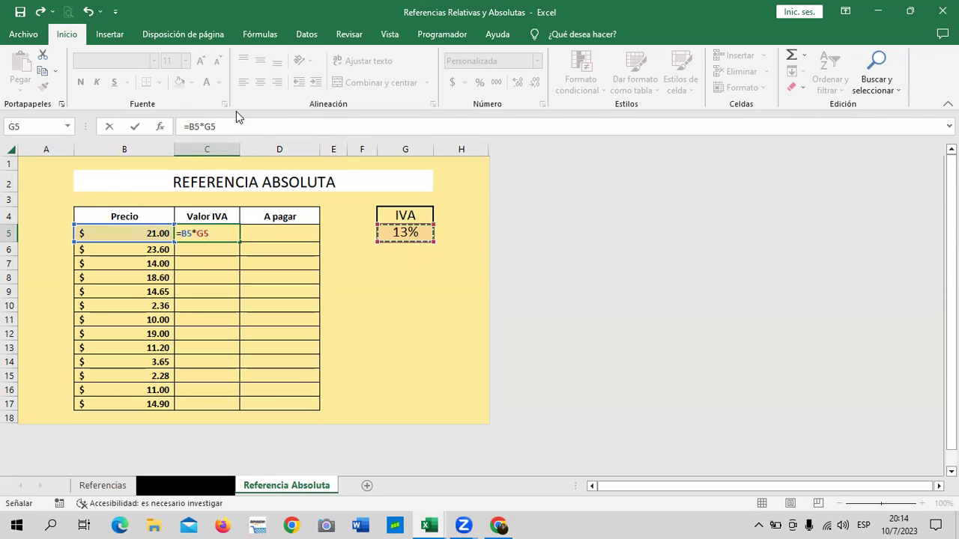
left_click(210, 127)
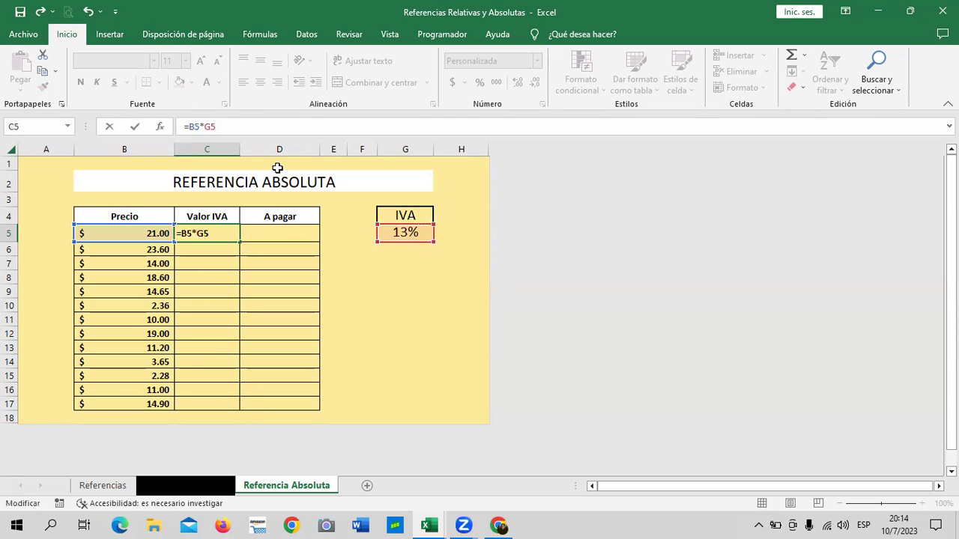
key("XF86MonBrightnessDown")
key("XF86MonBrightnessDown")
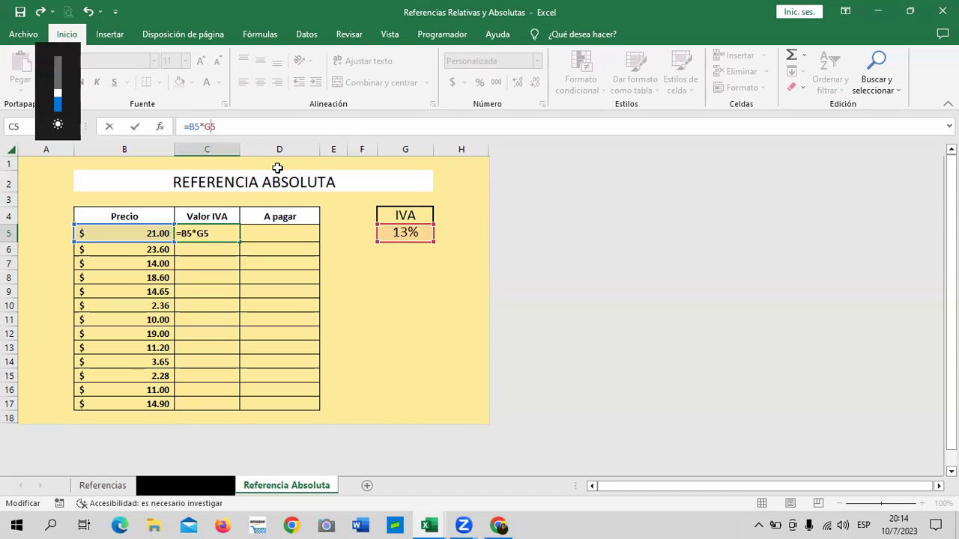
key("XF86MonBrightnessDown")
left_click(203, 129)
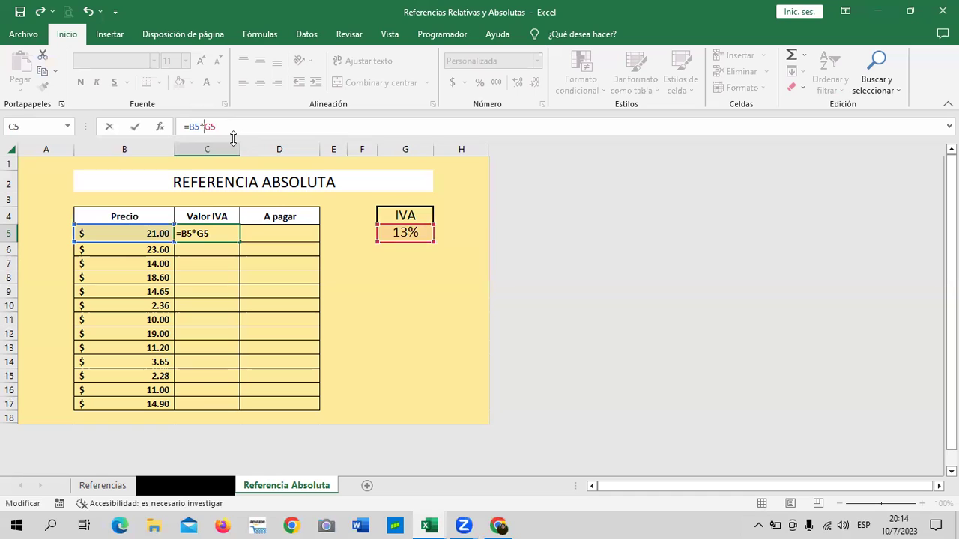
type("$G")
type("$")
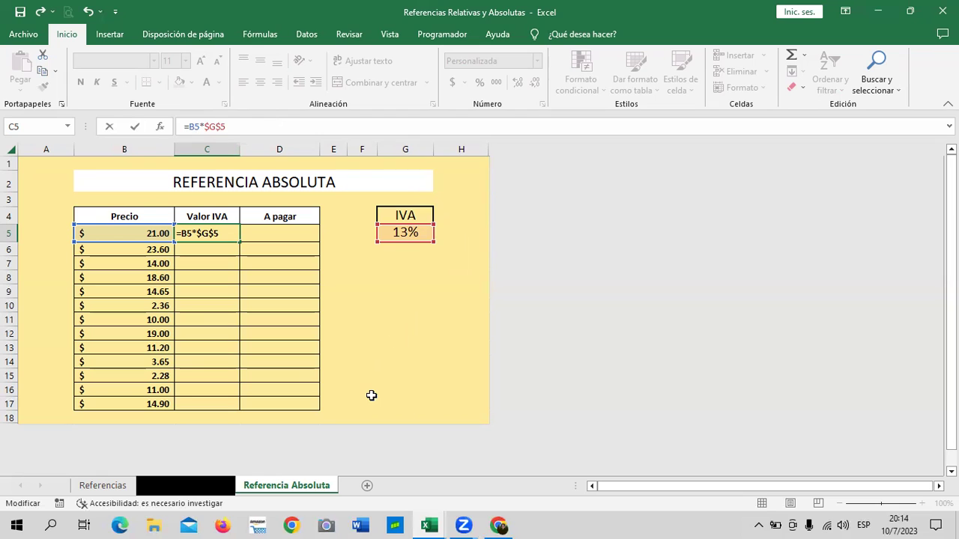
key("Return")
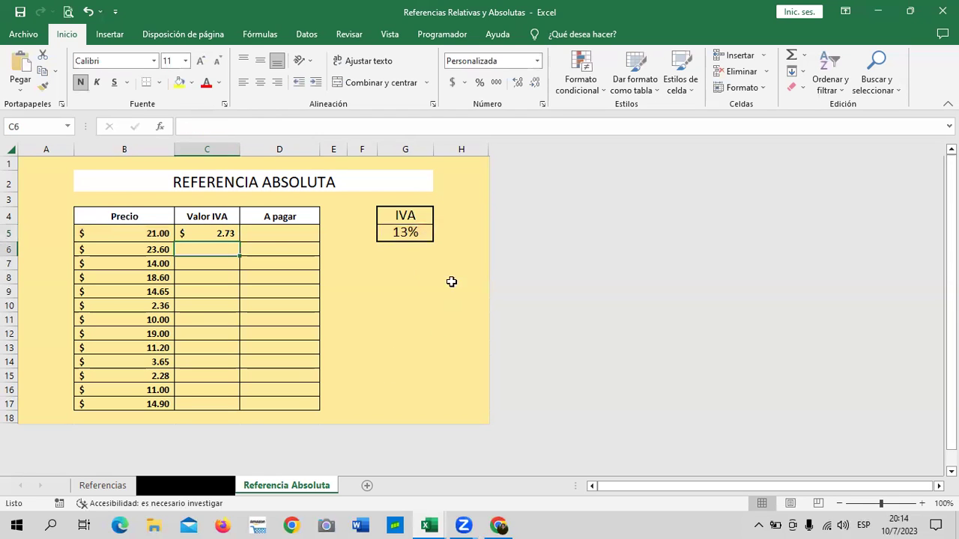
Step: Fill C5's =B5*$G$5 down to C17 and inspect the copies in C8 and C17
left_click(224, 233)
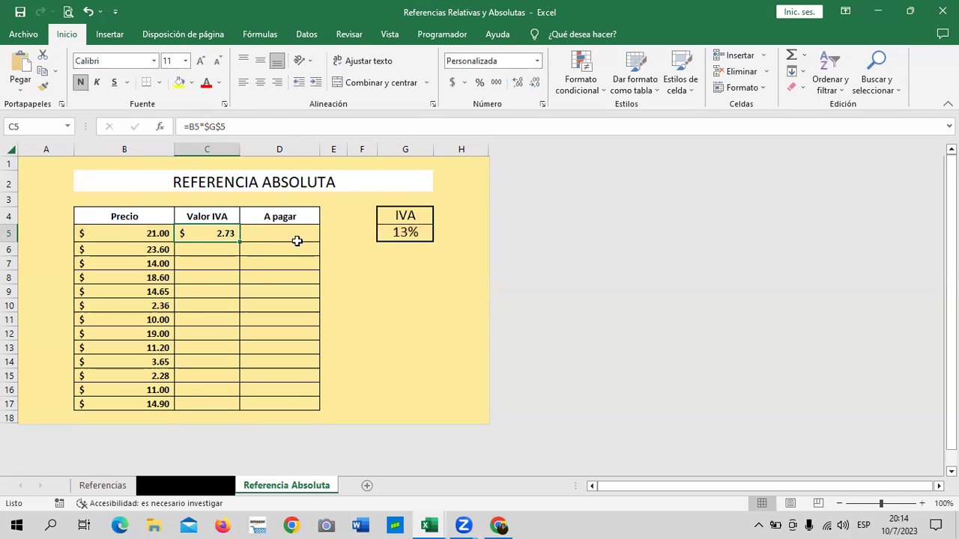
left_click(408, 231)
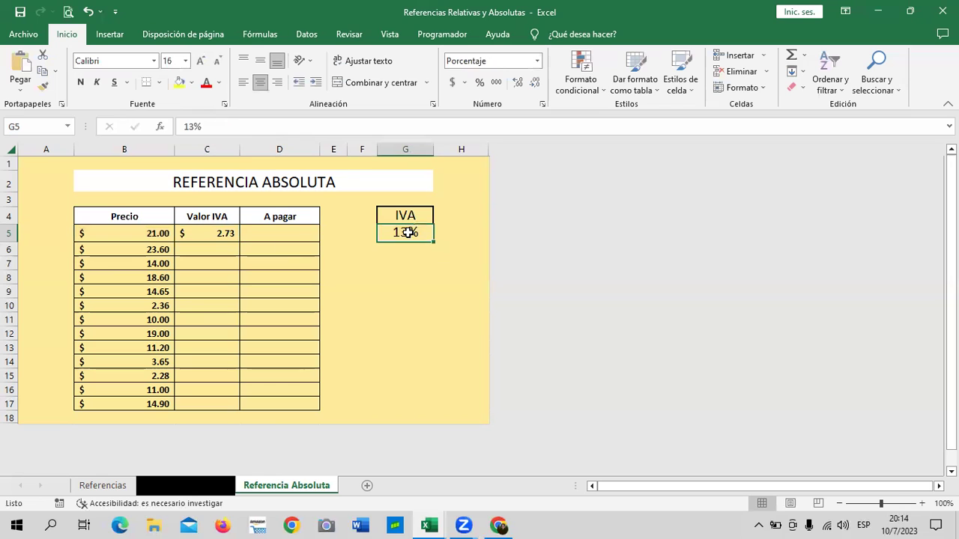
left_click(225, 234)
left_click_drag(240, 240, 231, 405)
left_click(408, 291)
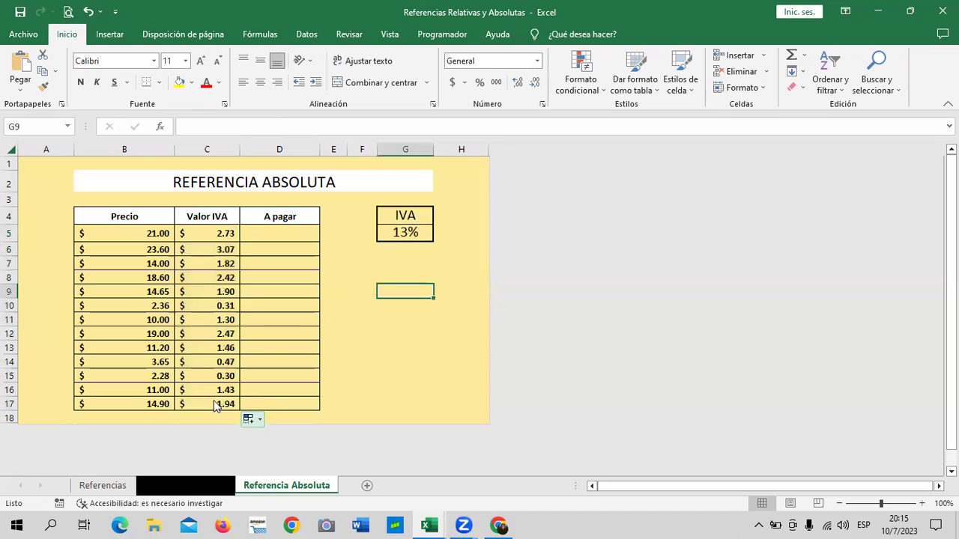
left_click(202, 274)
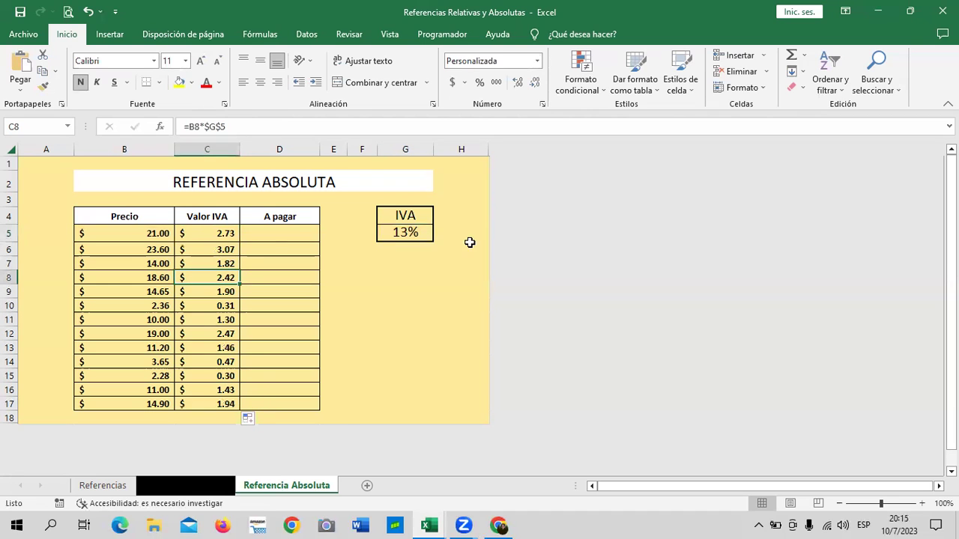
left_click(425, 231)
left_click(210, 403)
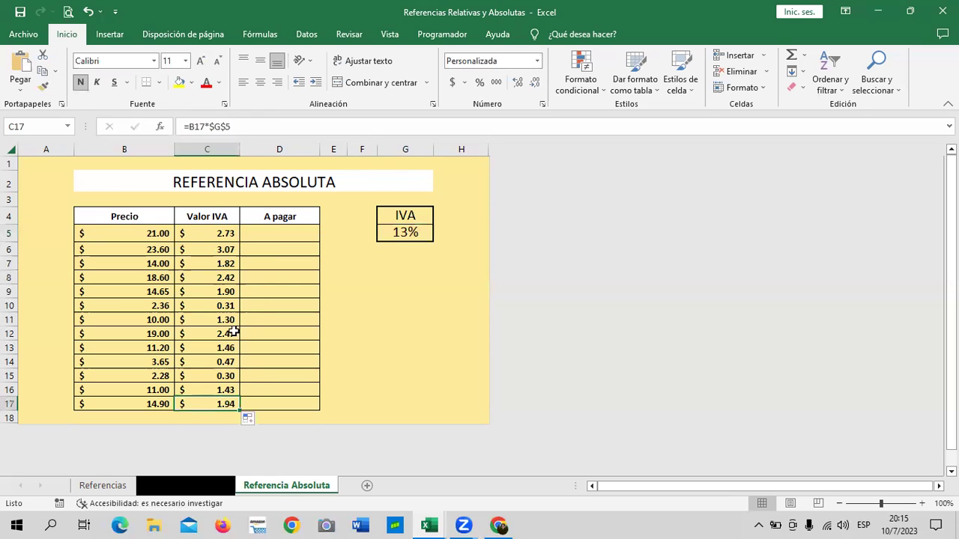
left_click(337, 125)
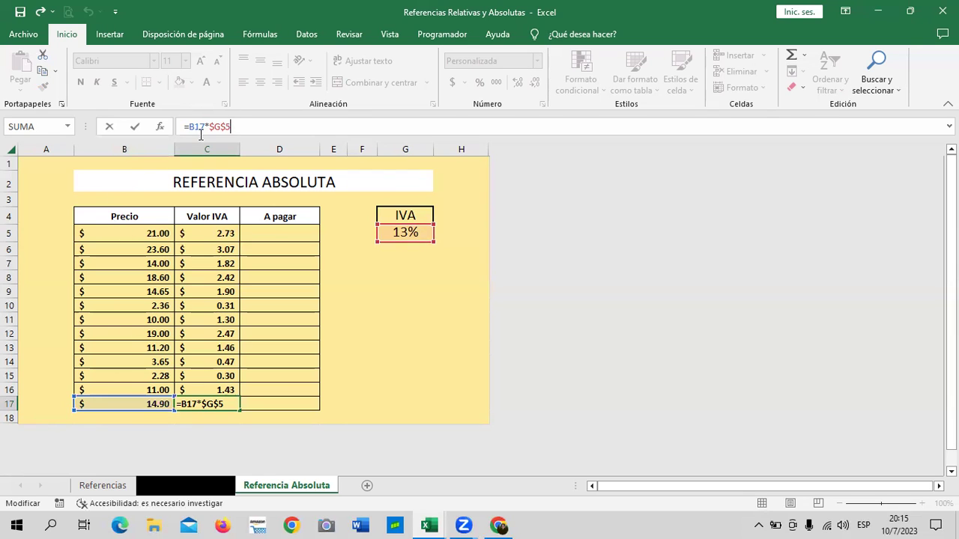
Step: Re-point C9's rate reference to G5 and make it absolute with F4
left_click(202, 294)
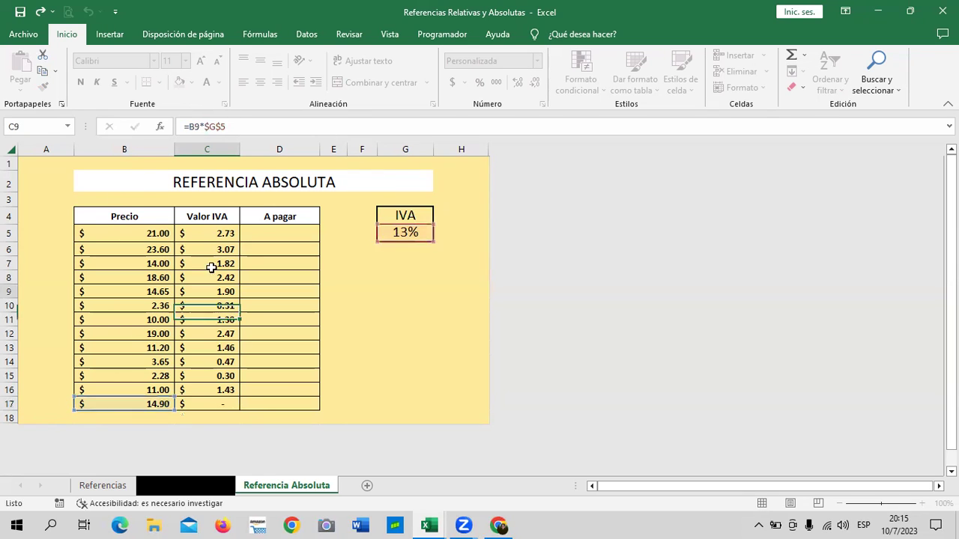
left_click(275, 127)
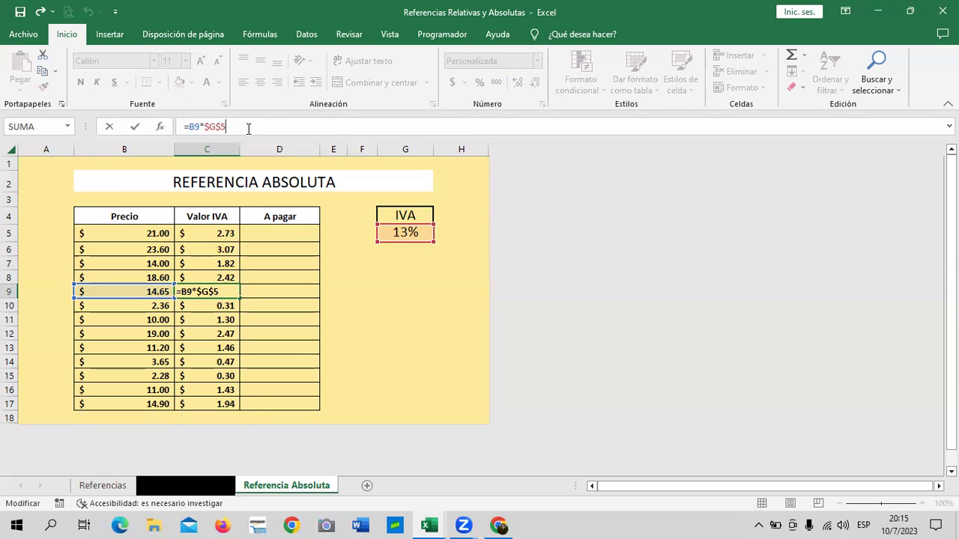
key("BackSpace")
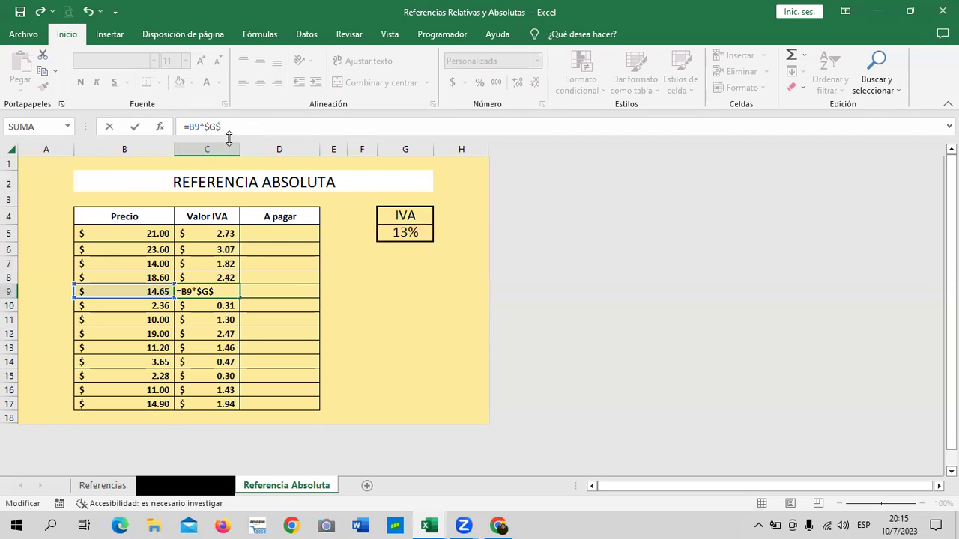
key("BackSpace")
key("BackSpace")
key("BackSpace")
left_click(411, 230)
key("F4")
key("Return")
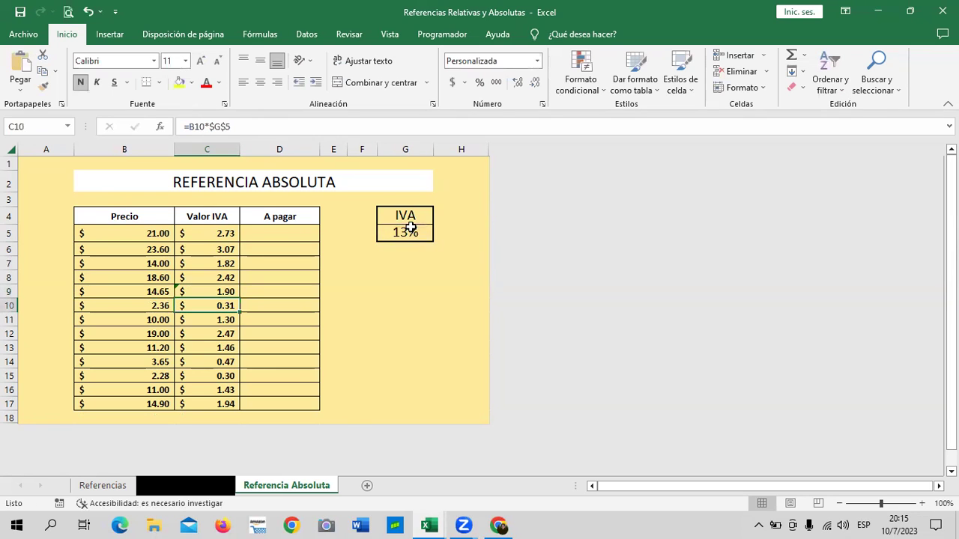
Step: Recheck C5's formula, then delete the IVA results in C5:C17
left_click(234, 232)
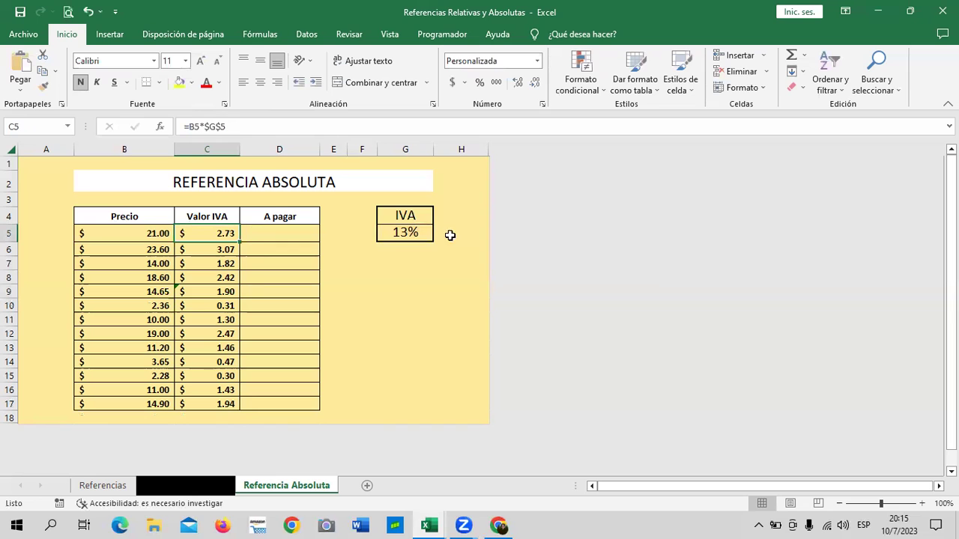
left_click(269, 126)
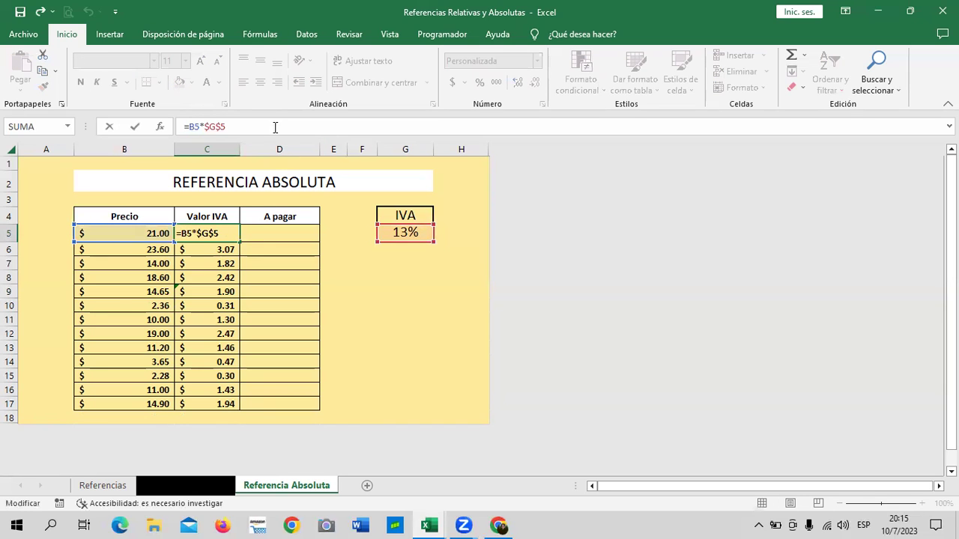
key("Return")
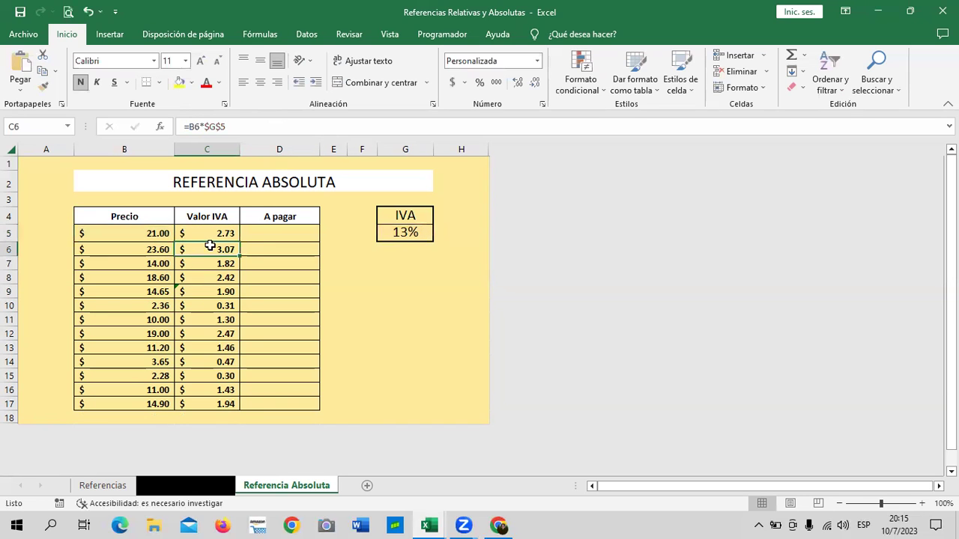
left_click_drag(218, 232, 223, 401)
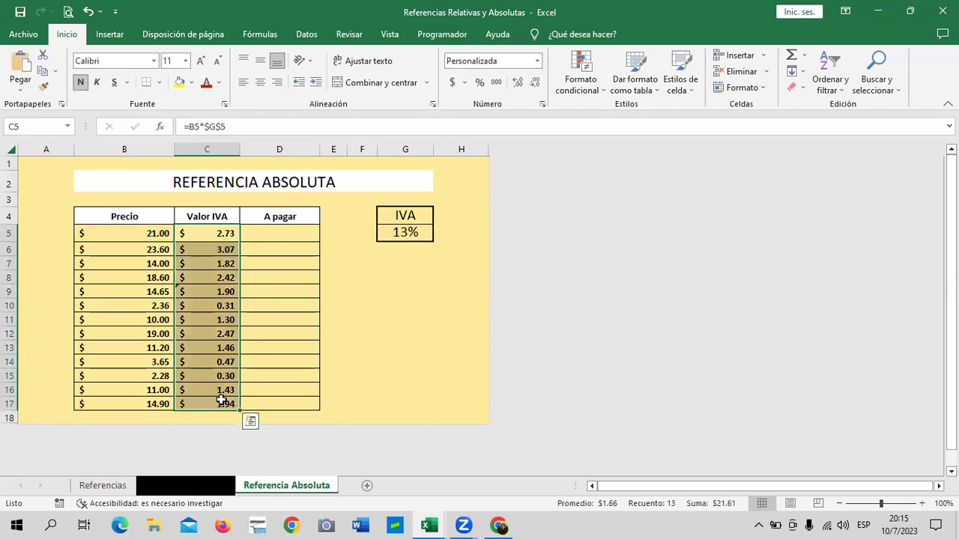
key("Delete")
left_click(204, 234)
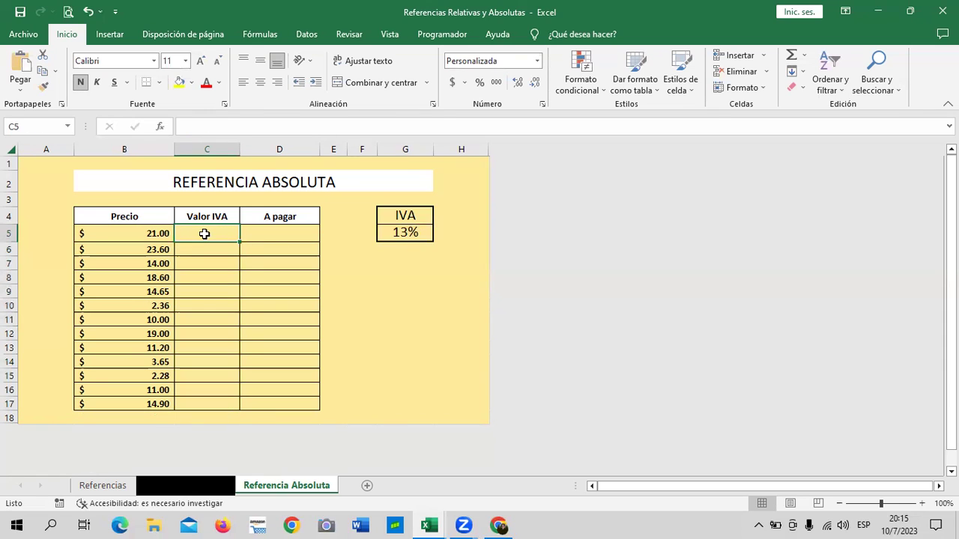
Step: Enter the relative formula =B5*G5 in C5, giving 2.73
type("=")
left_click(125, 234)
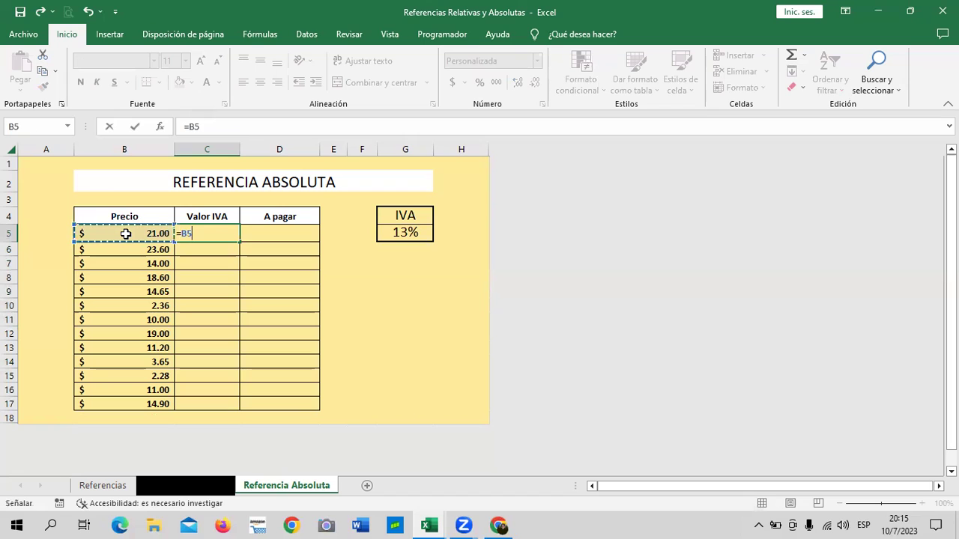
type("*")
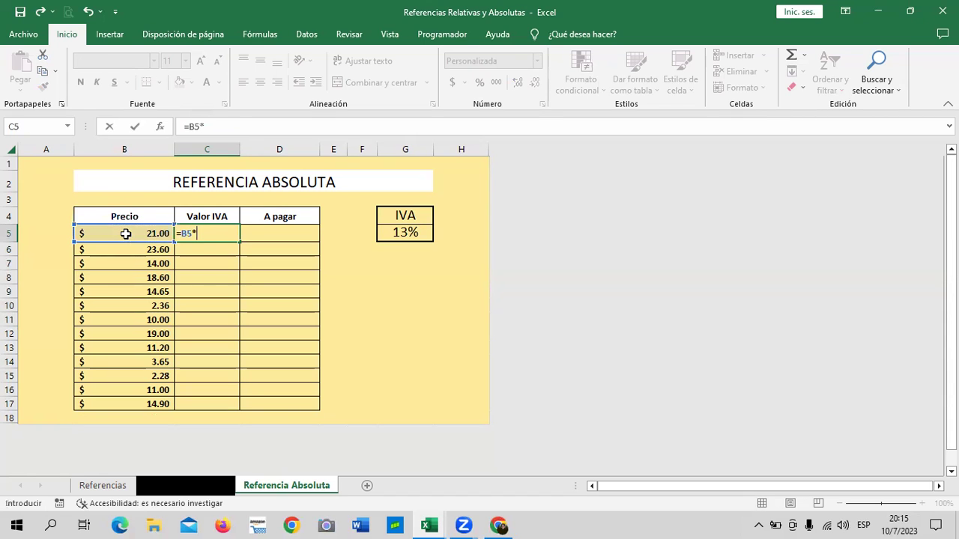
left_click(418, 234)
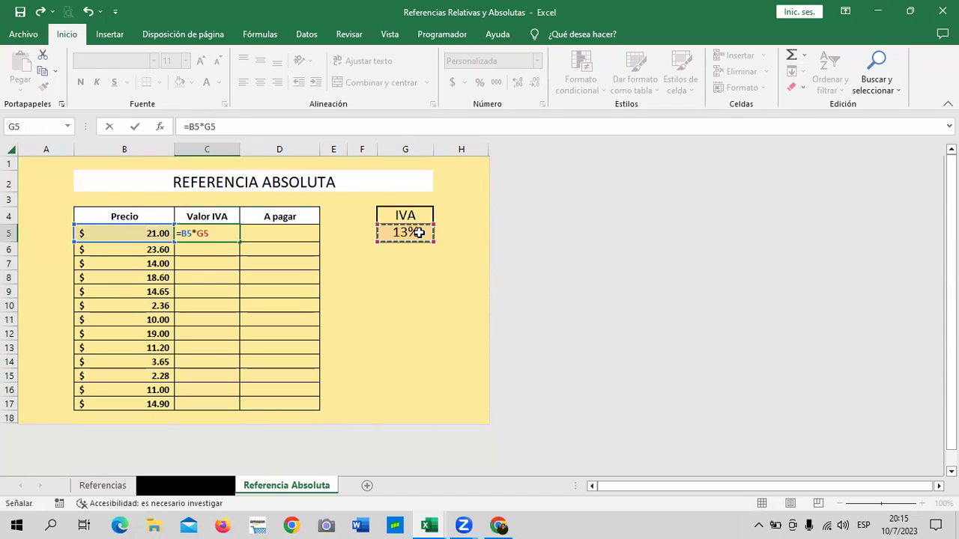
key("Return")
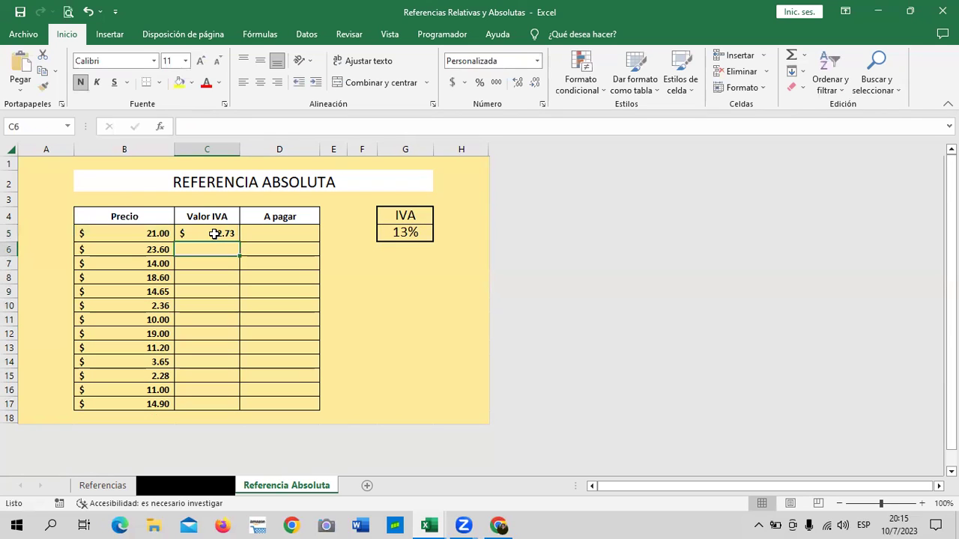
Step: Fill C5 down to C17 and inspect the copies, which show zero IVA
left_click(214, 234)
left_click_drag(240, 241, 251, 408)
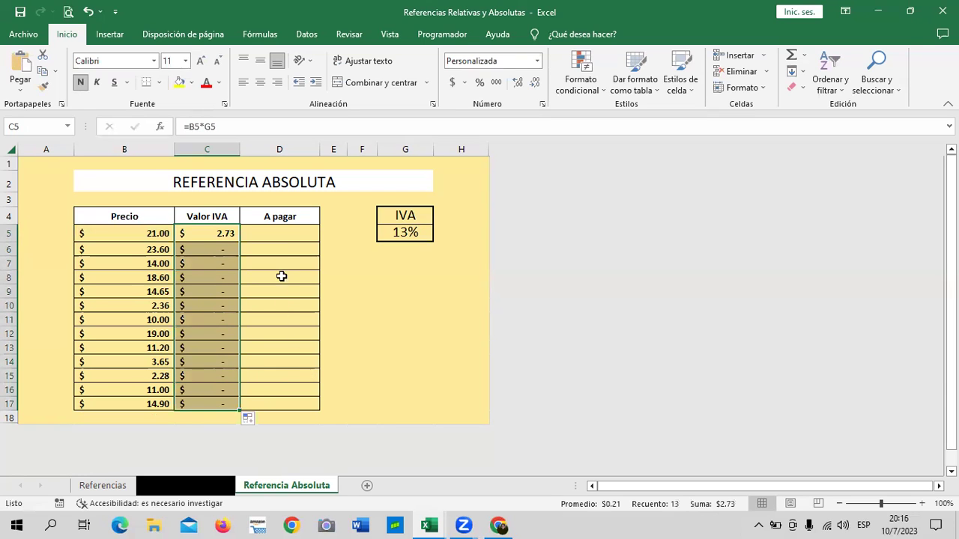
left_click(298, 237)
left_click(202, 264)
left_click(207, 318)
left_click(192, 376)
left_click(217, 404)
left_click(211, 228)
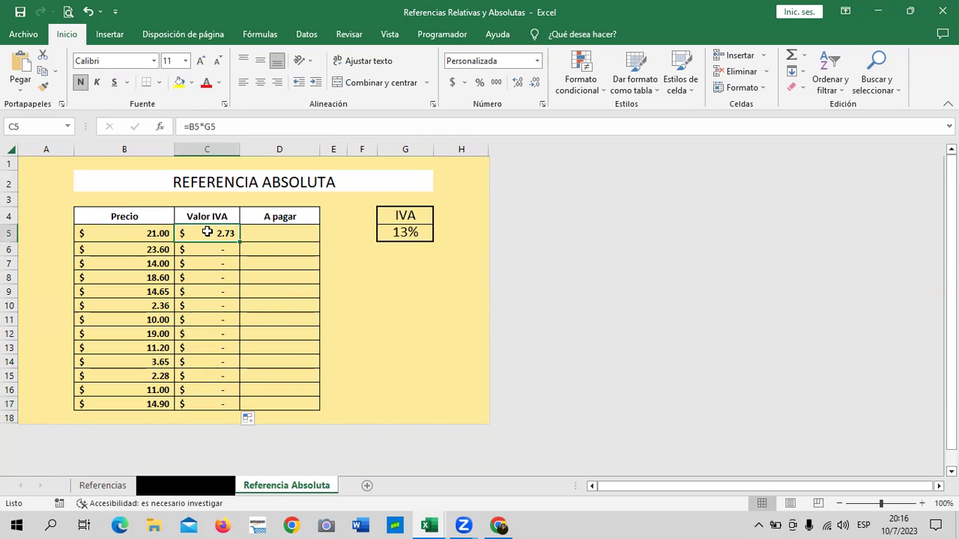
left_click(275, 126)
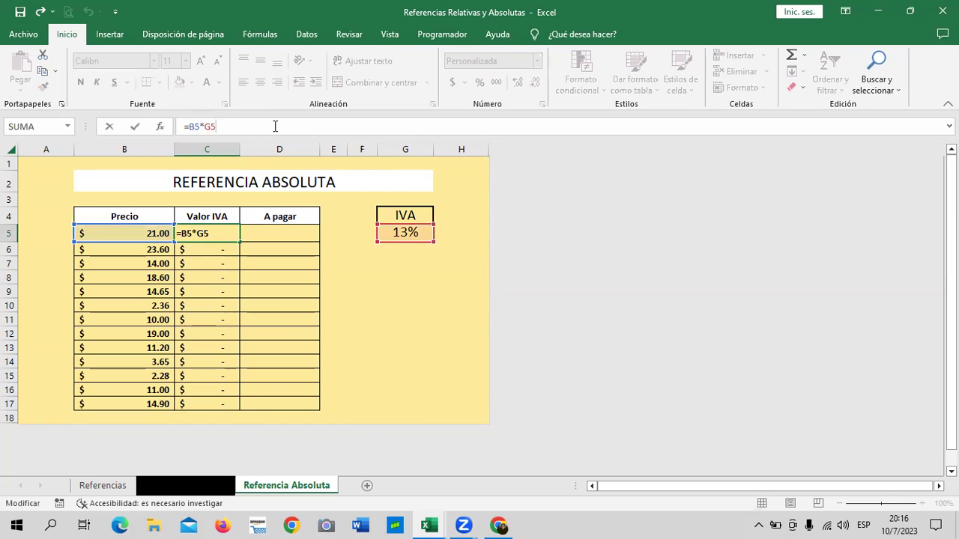
key("Return")
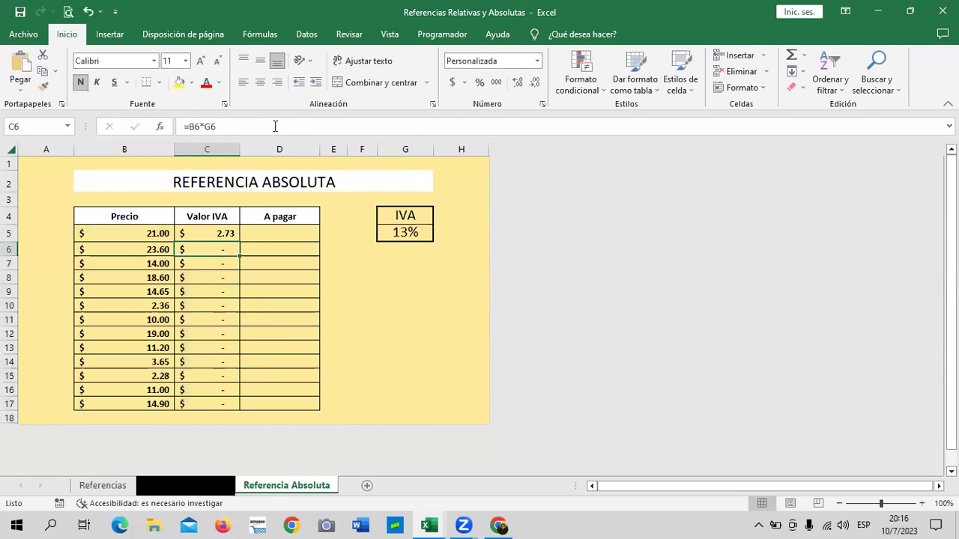
left_click(275, 126)
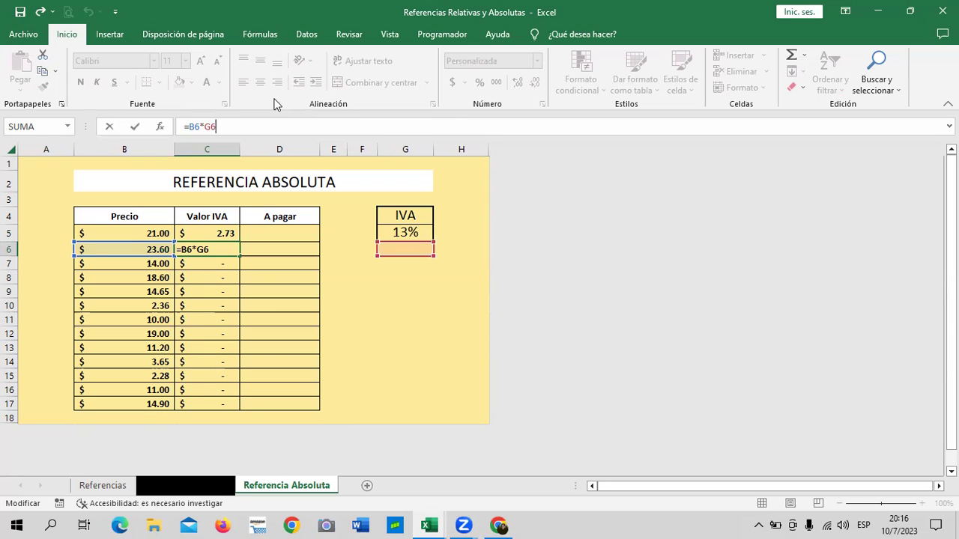
key("Return")
left_click(203, 334)
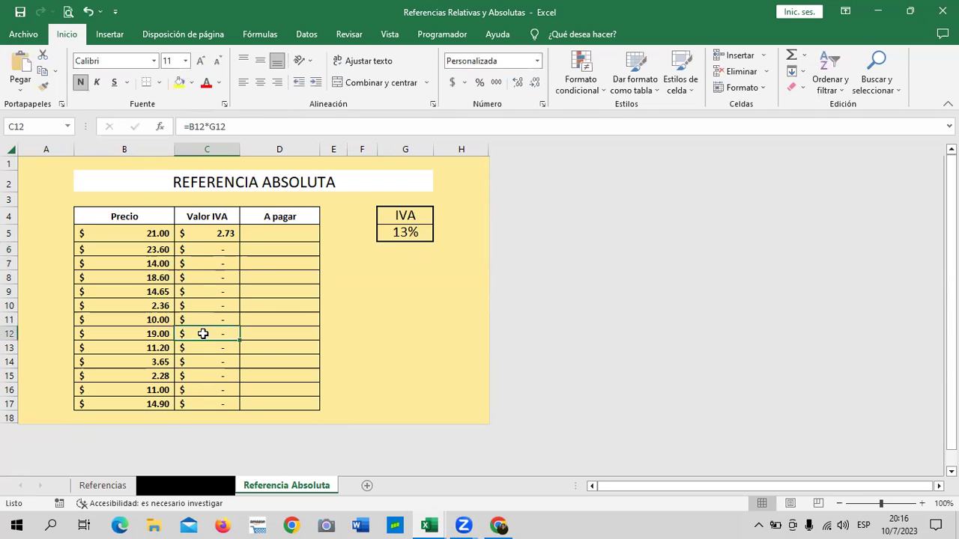
left_click(205, 404)
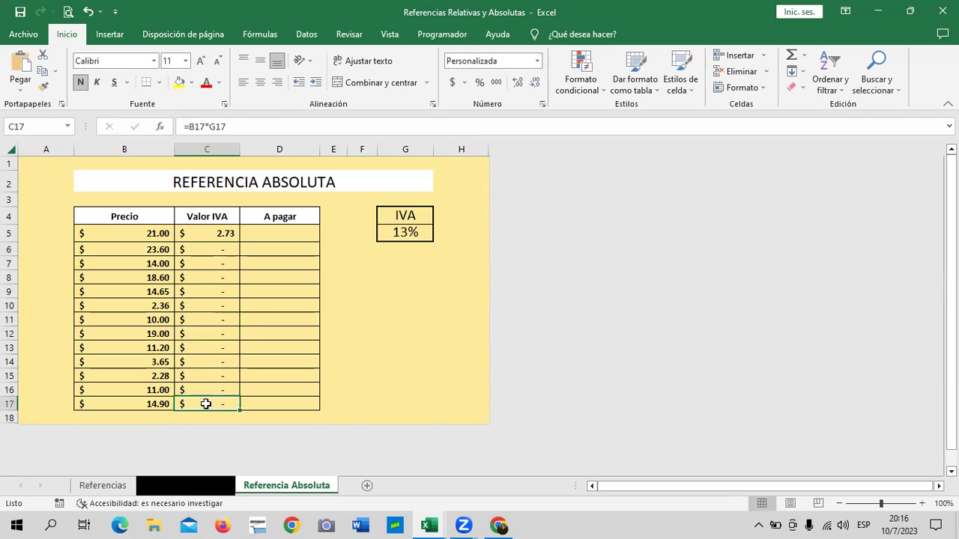
left_click(293, 123)
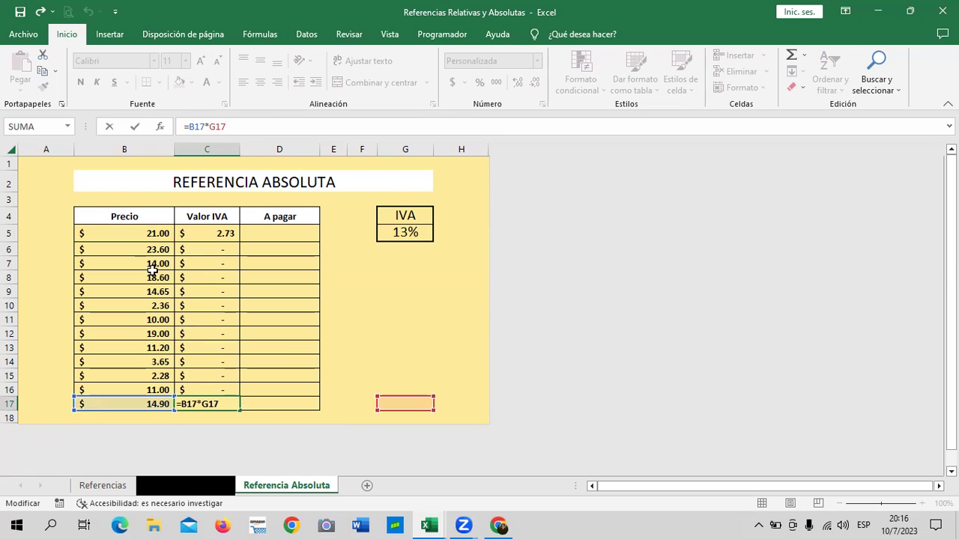
left_click(230, 281)
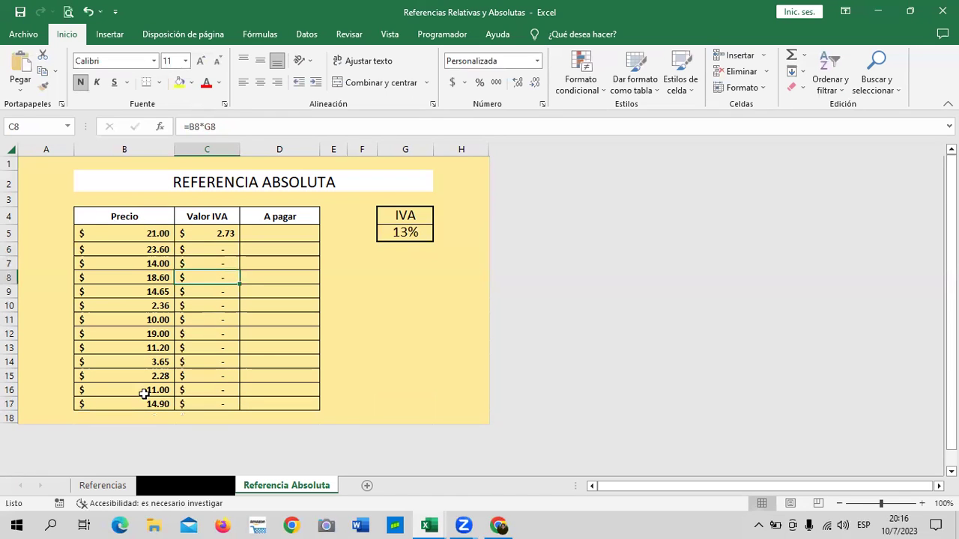
left_click(405, 232)
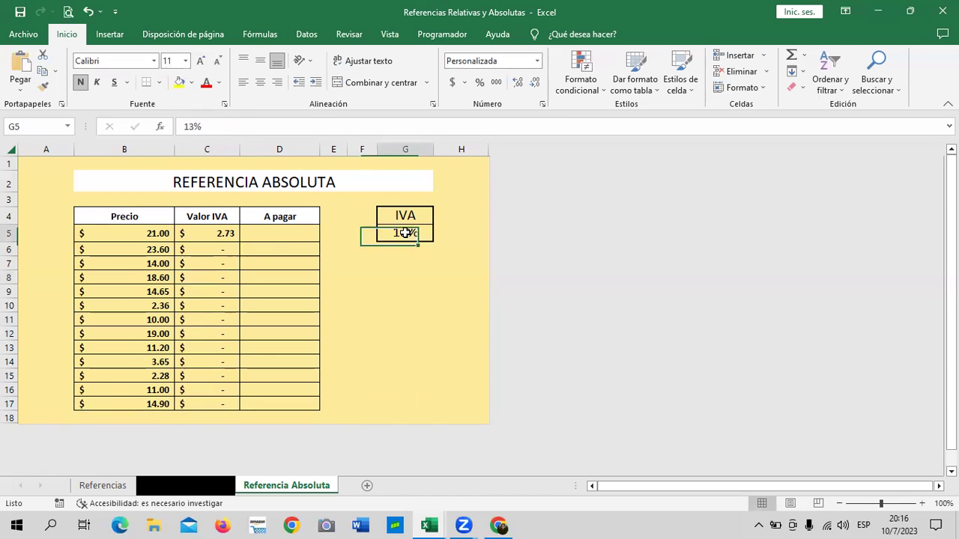
left_click(229, 231)
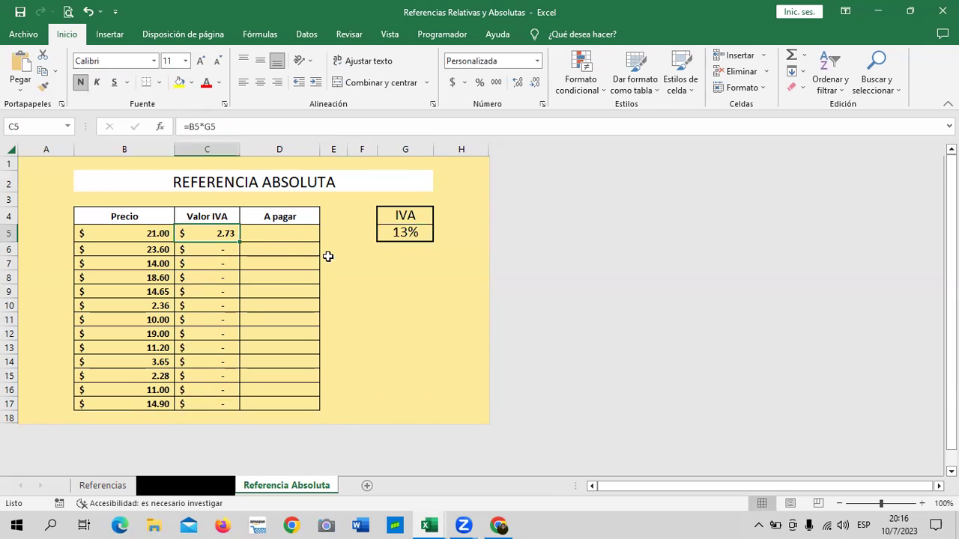
Step: Change C5 to =B5*$G$5 and fill it down to C17
left_click(206, 127)
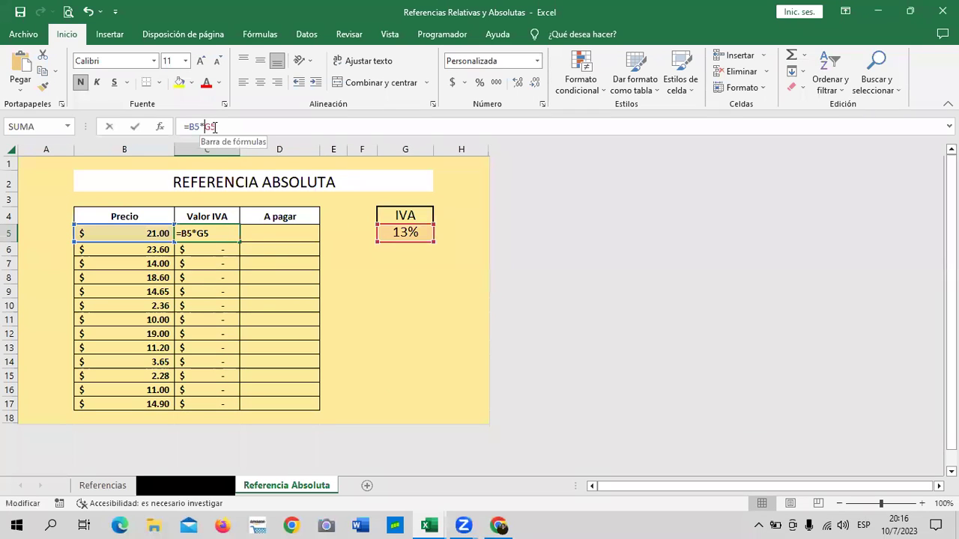
type("$")
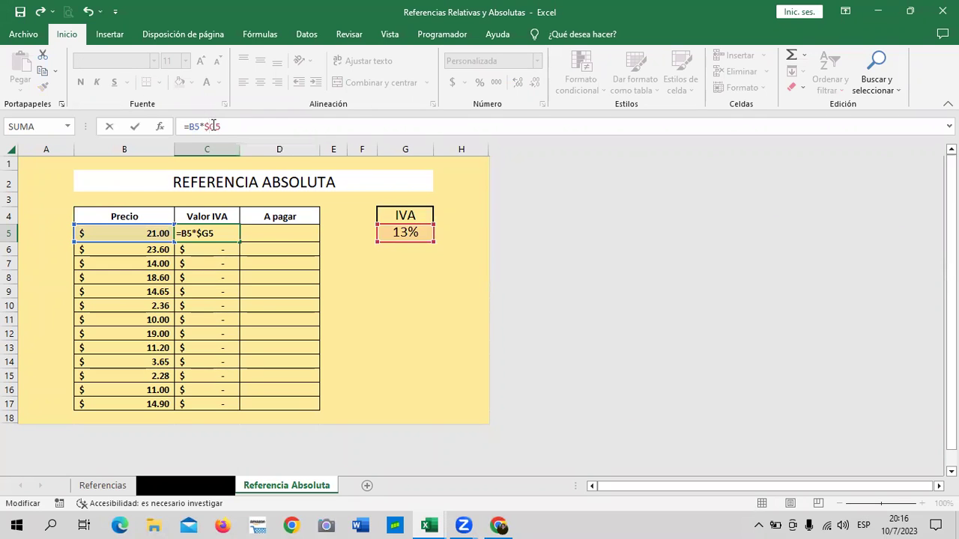
type("$")
key("Return")
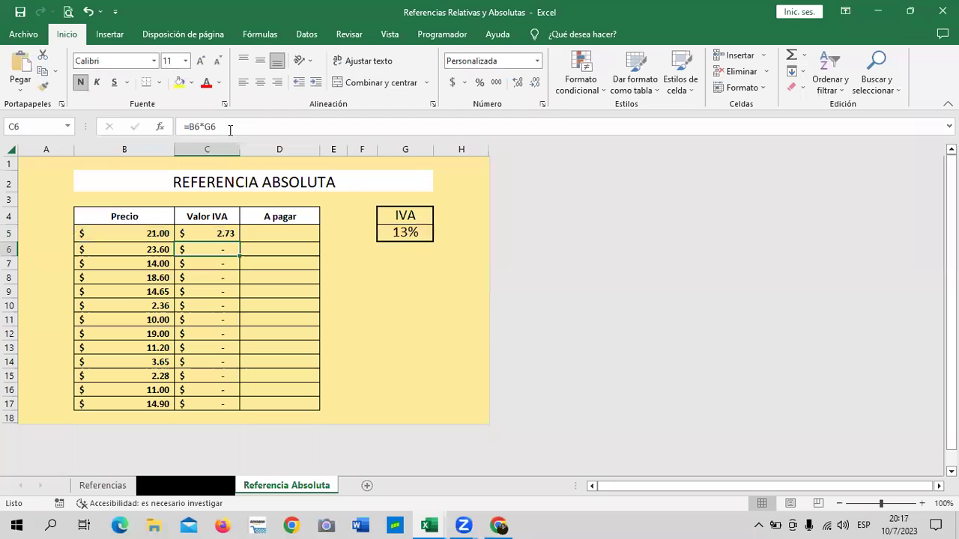
left_click(135, 231)
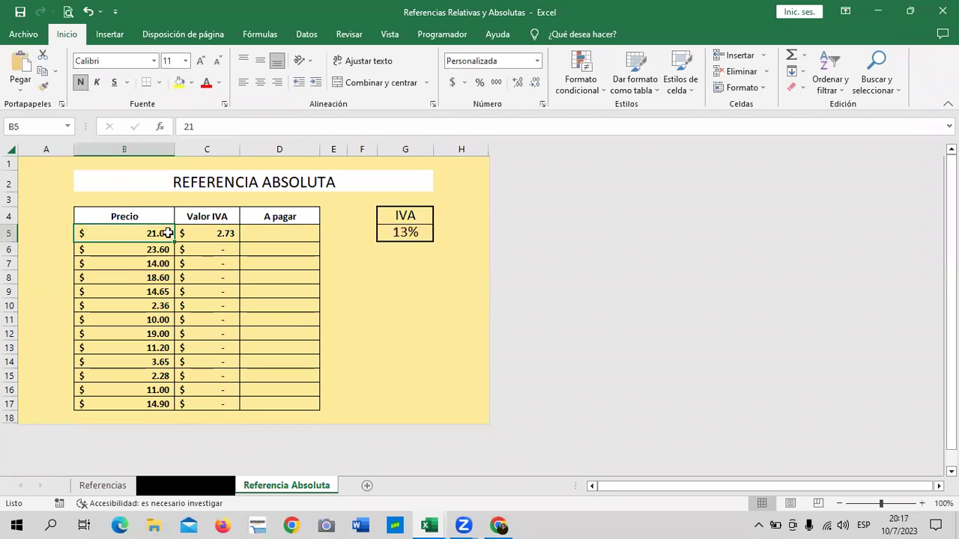
left_click(222, 230)
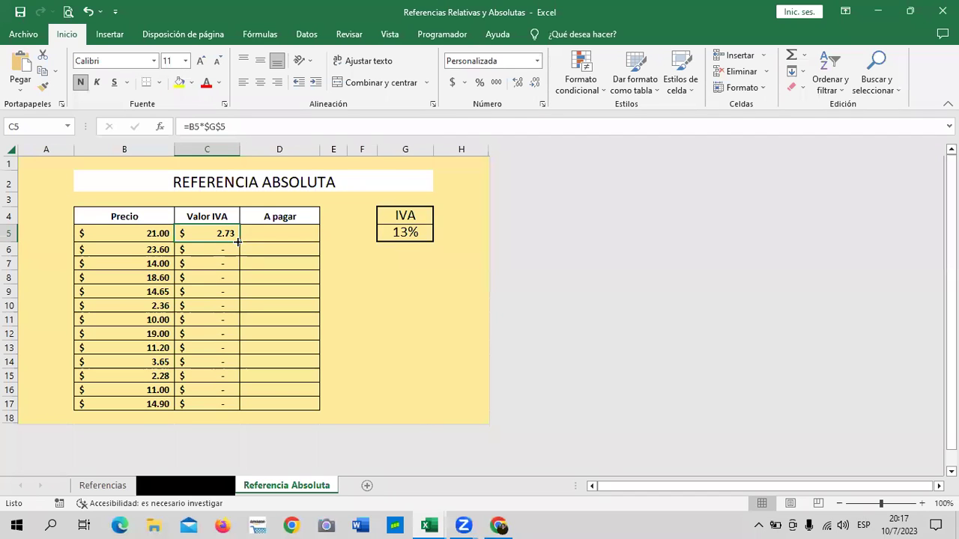
left_click_drag(240, 243, 239, 404)
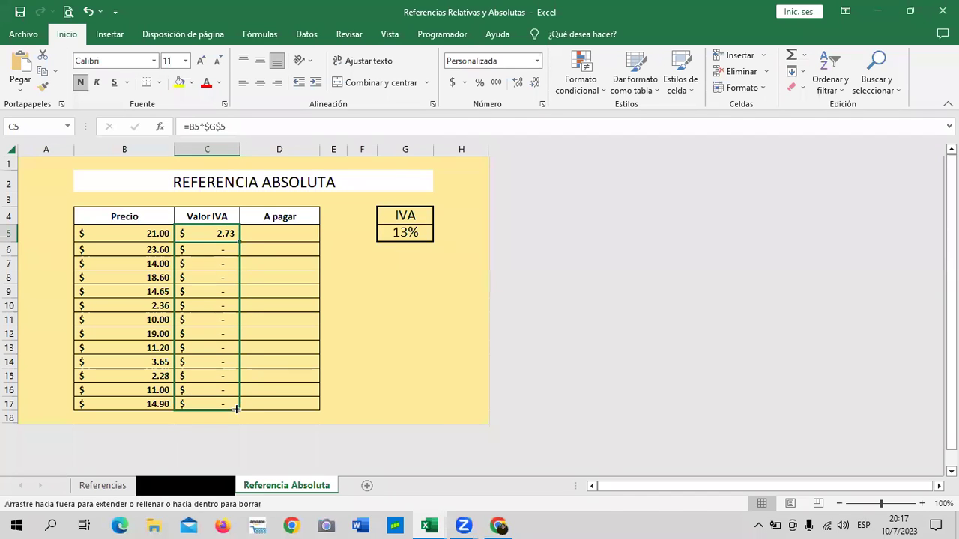
Step: Check the copied formulas in C17 and C10, e.g. =B17*$G$5
key("Return")
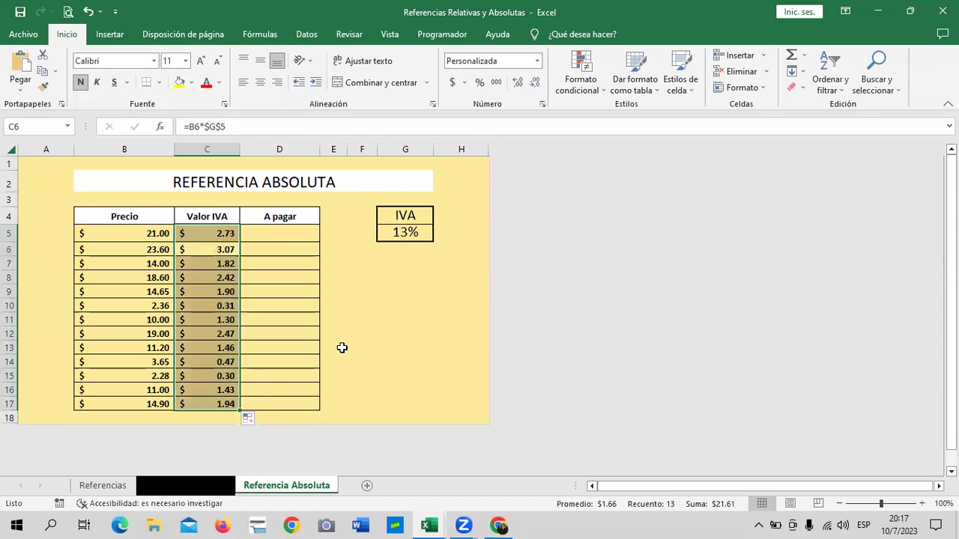
left_click(410, 330)
left_click(199, 404)
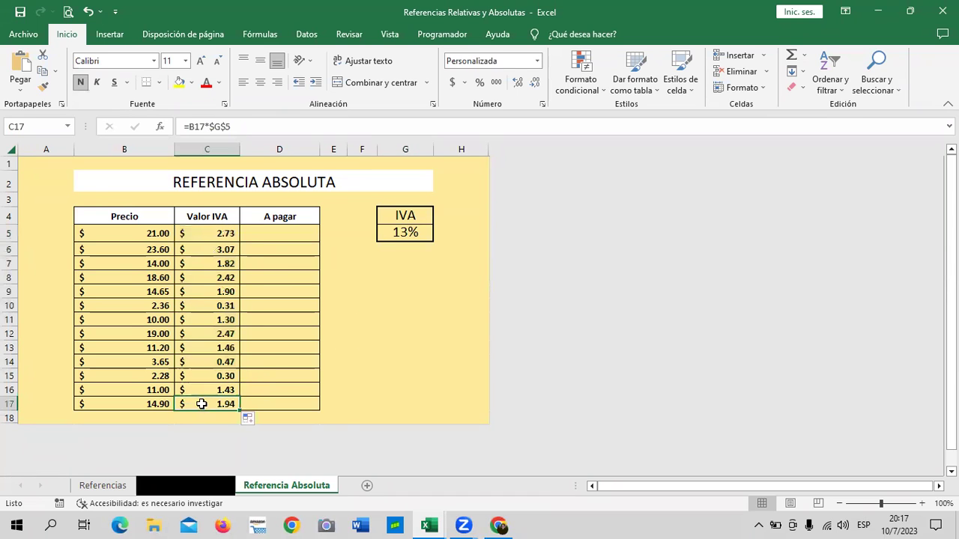
left_click(298, 126)
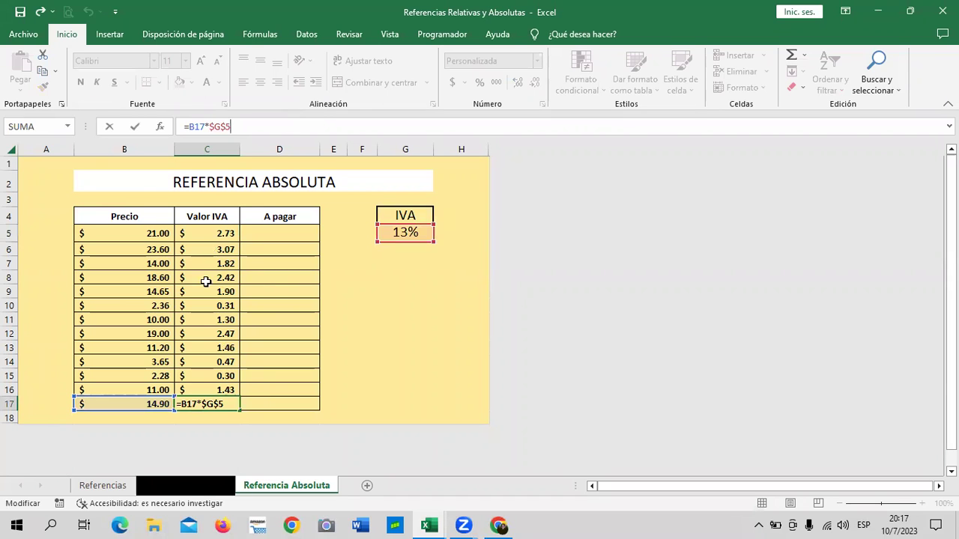
left_click(208, 305)
left_click(287, 128)
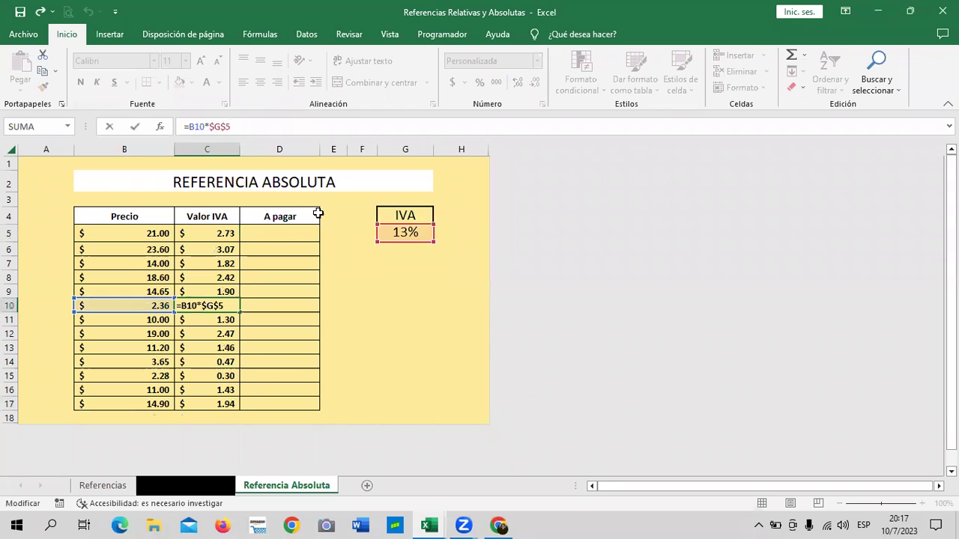
left_click(402, 302)
key("Return")
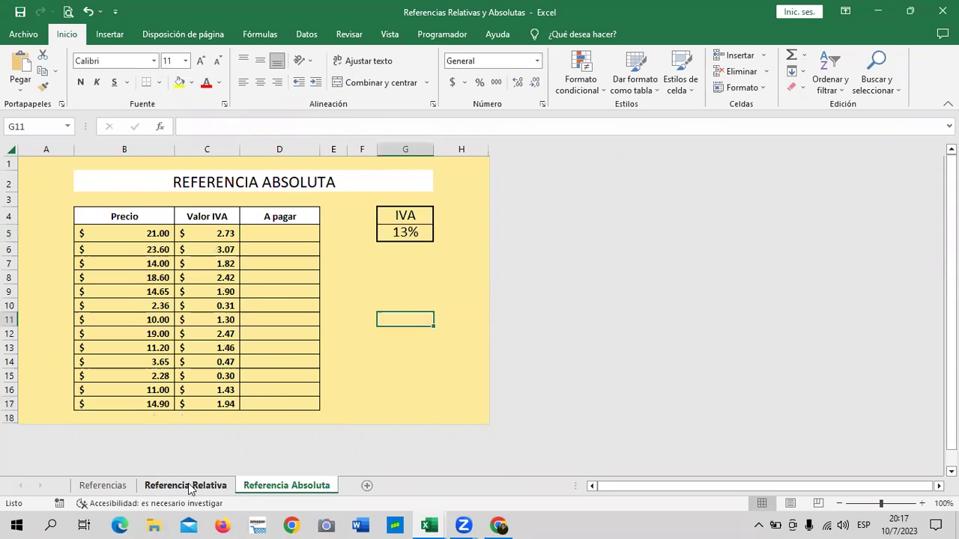
Step: Switch to the HOJA PRÁCTICA - SECCION 2 workbook and check the 3.25%, 10% and 6.25% rates
left_click(120, 487)
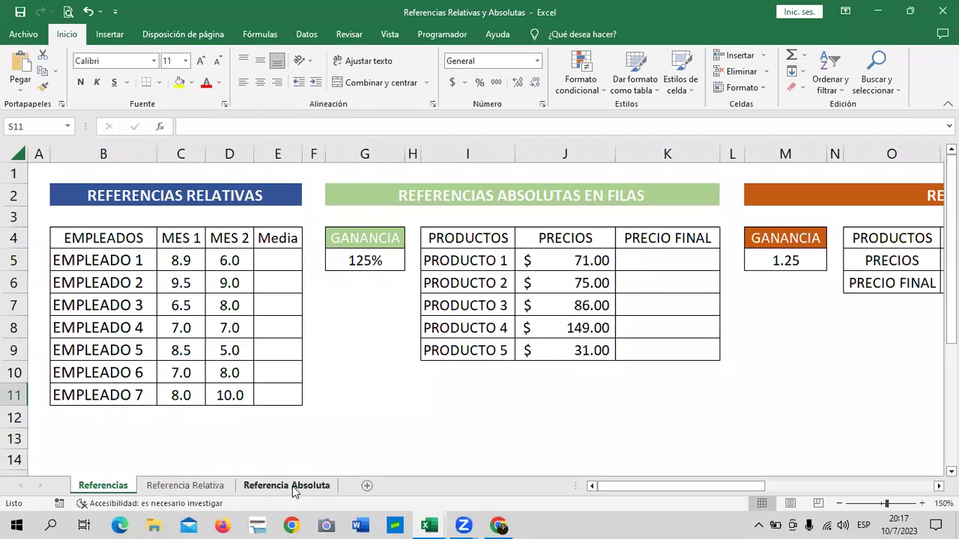
left_click(292, 487)
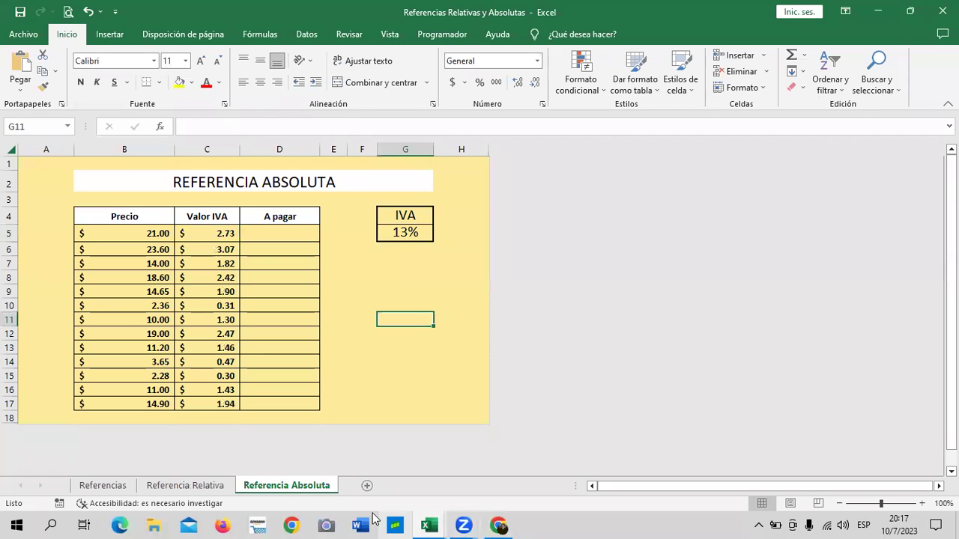
mouse_move(429, 526)
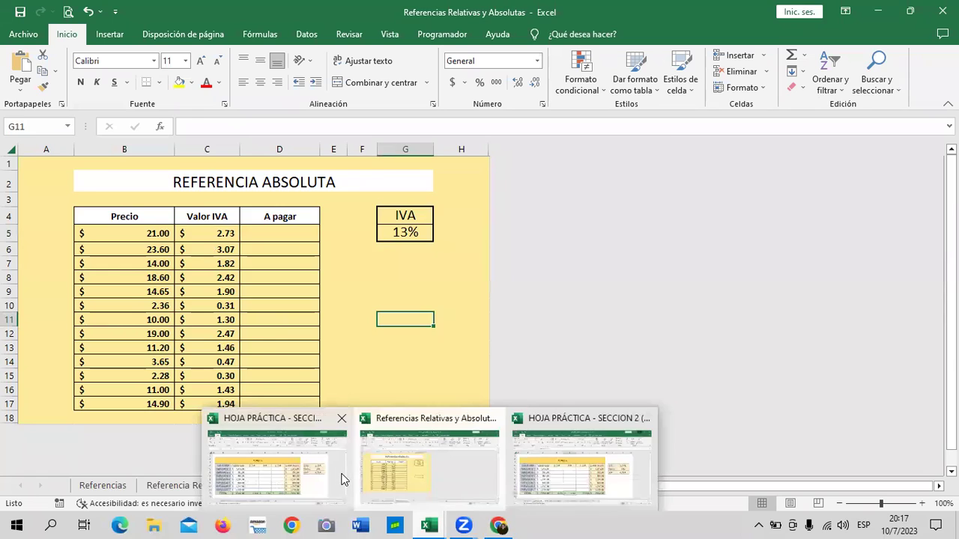
left_click(342, 480)
left_click_drag(721, 320, 707, 330)
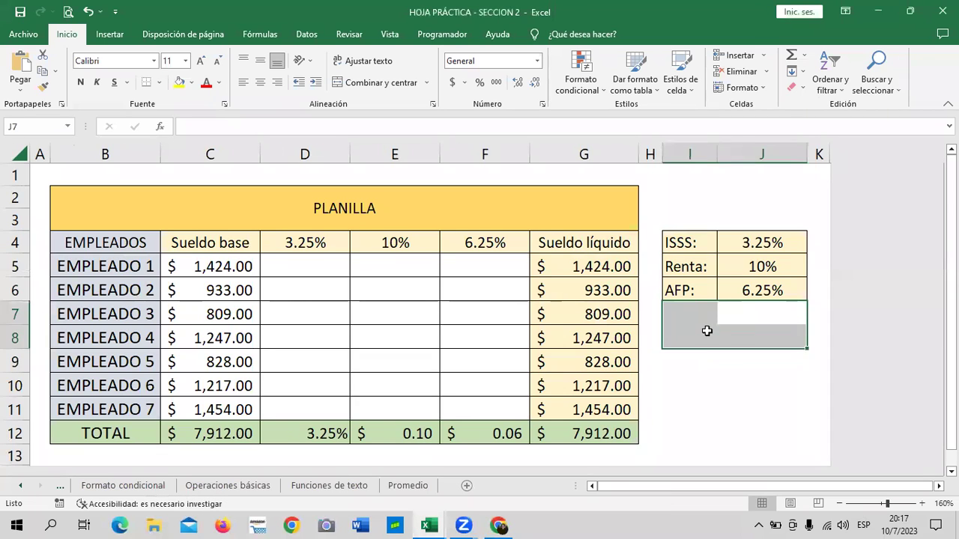
left_click(701, 387)
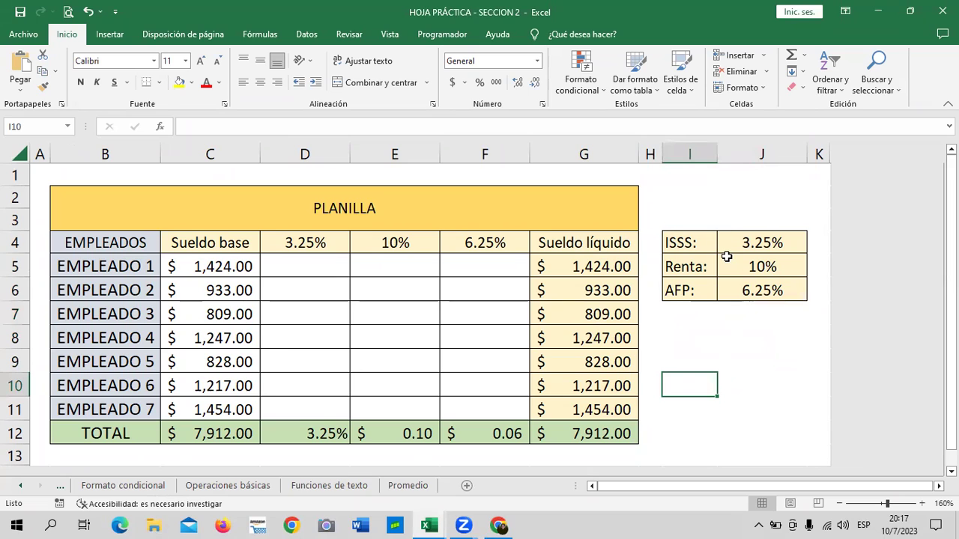
left_click(757, 243)
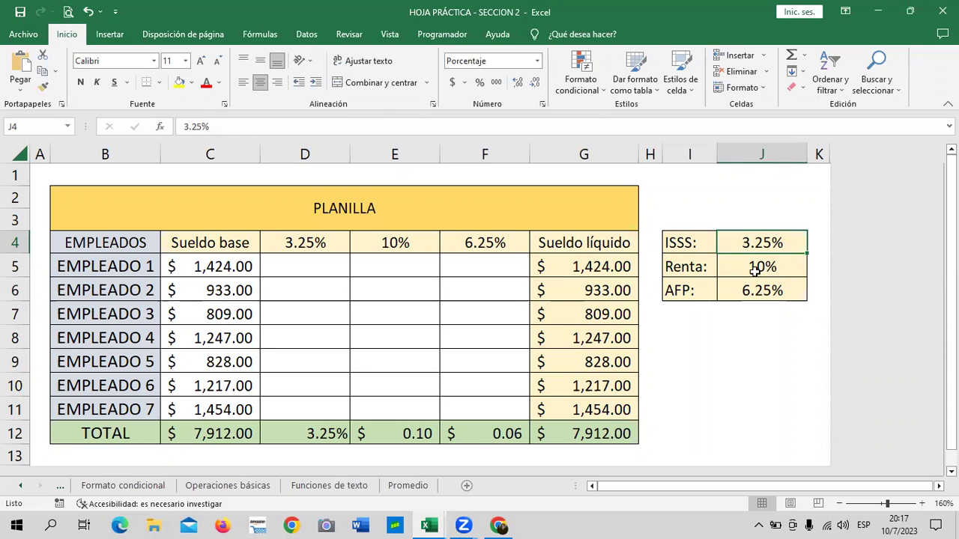
left_click(757, 265)
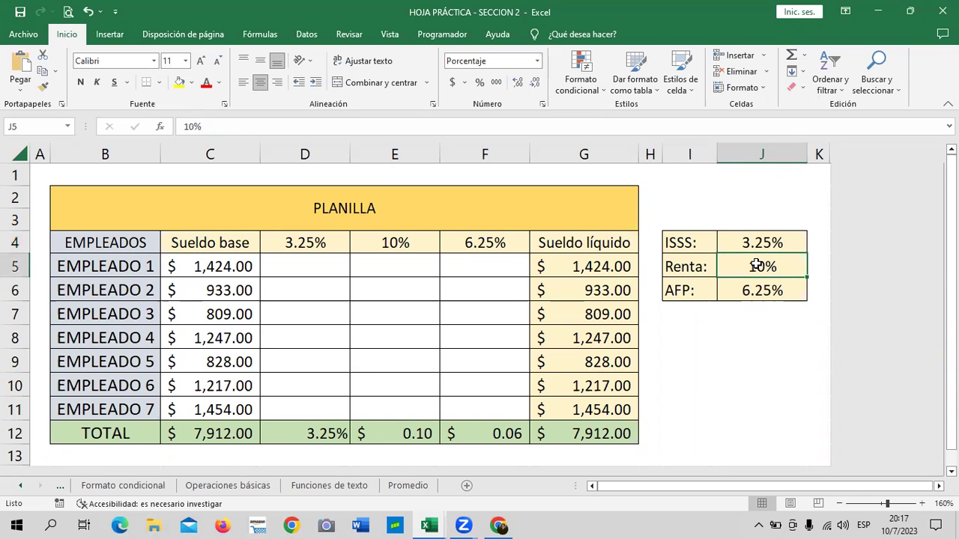
left_click(756, 289)
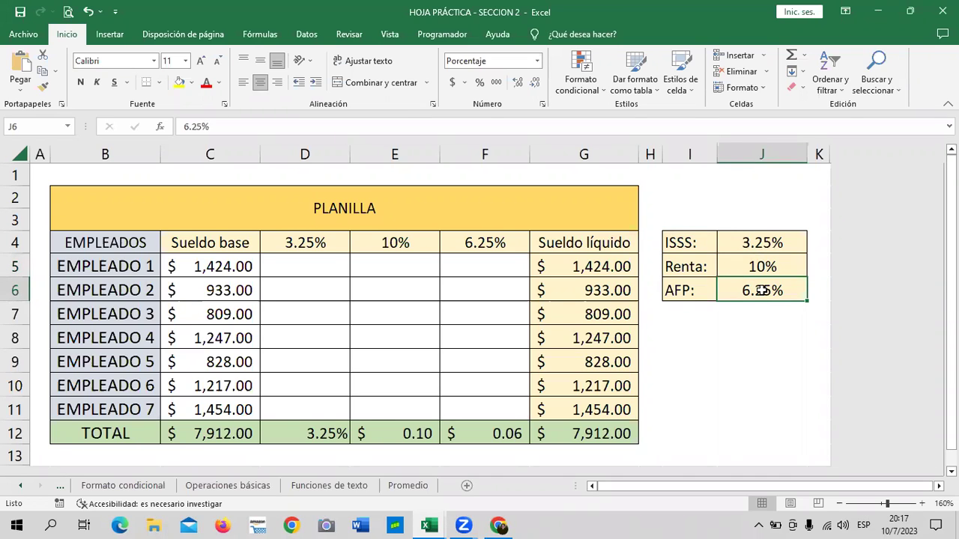
left_click(764, 364)
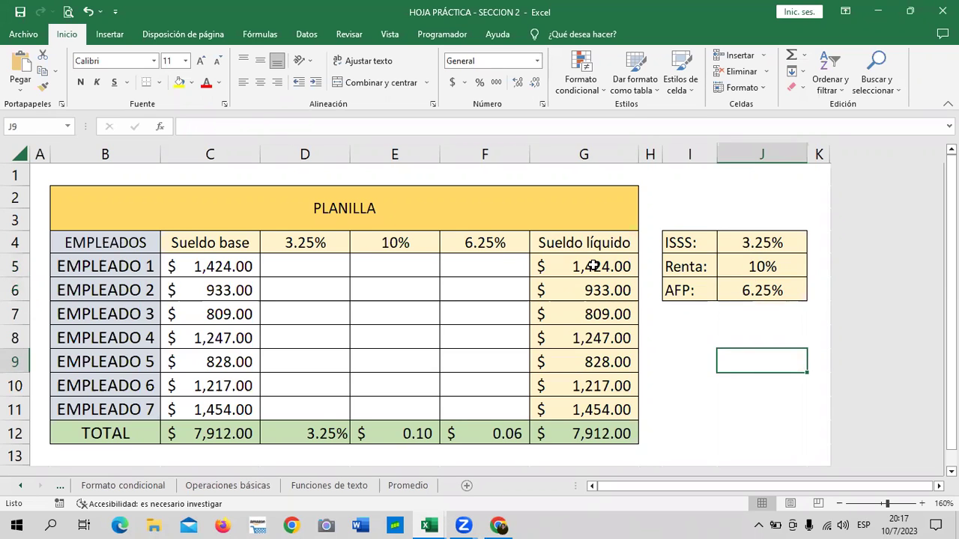
Step: Delete the Sueldo líquido results in G5:G12 and inspect the row 12 totals
left_click_drag(593, 266, 601, 433)
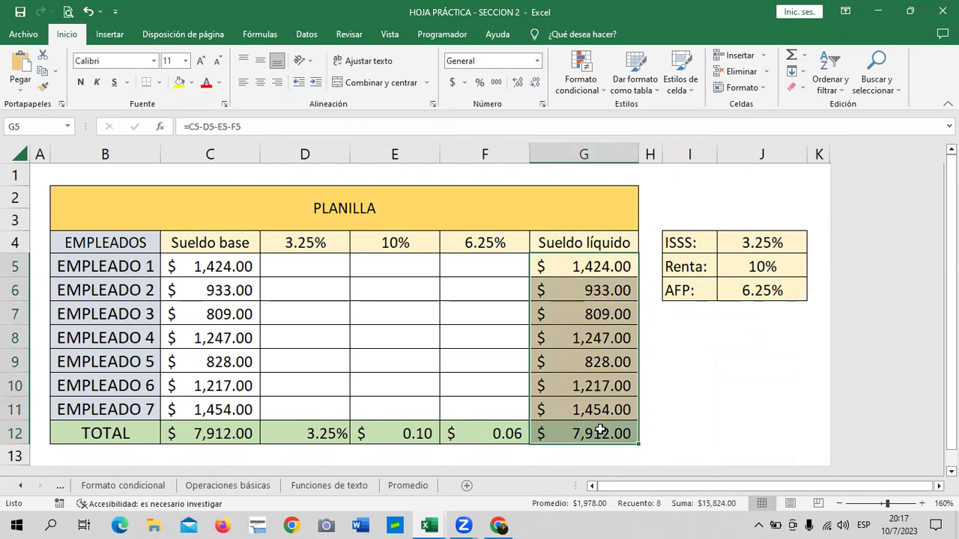
key("Delete")
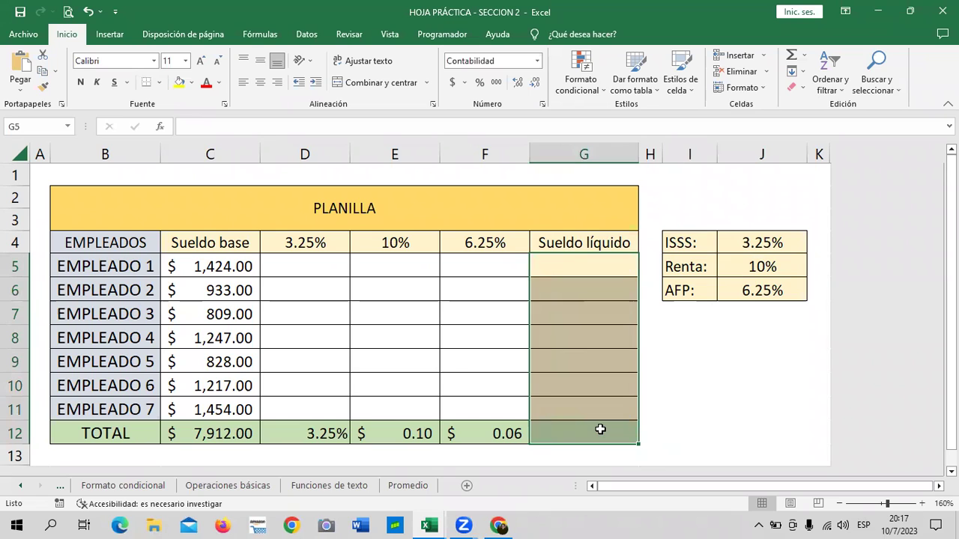
left_click_drag(450, 351, 450, 342)
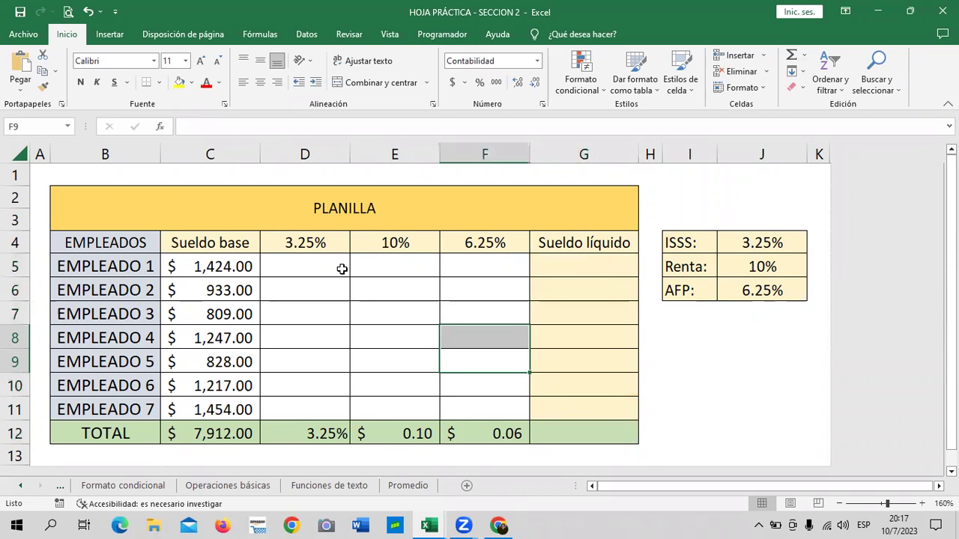
left_click(297, 433)
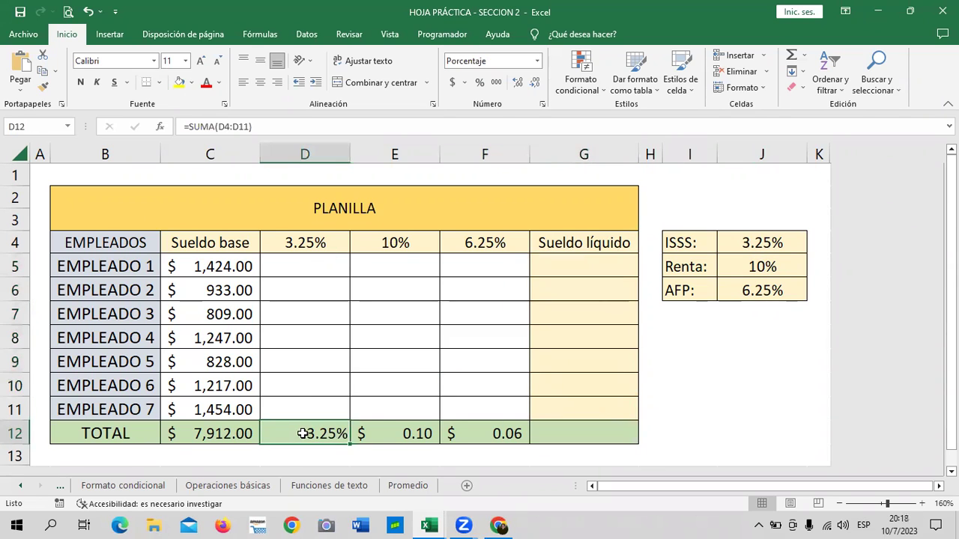
left_click(378, 432)
left_click(490, 431)
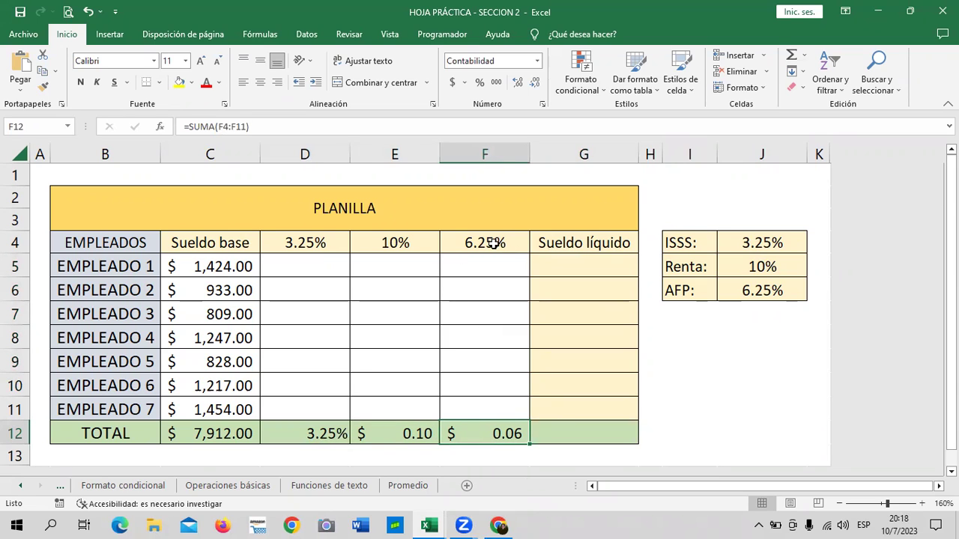
Step: Delete the deduction totals in D12:F12
left_click(407, 433)
left_click(303, 435)
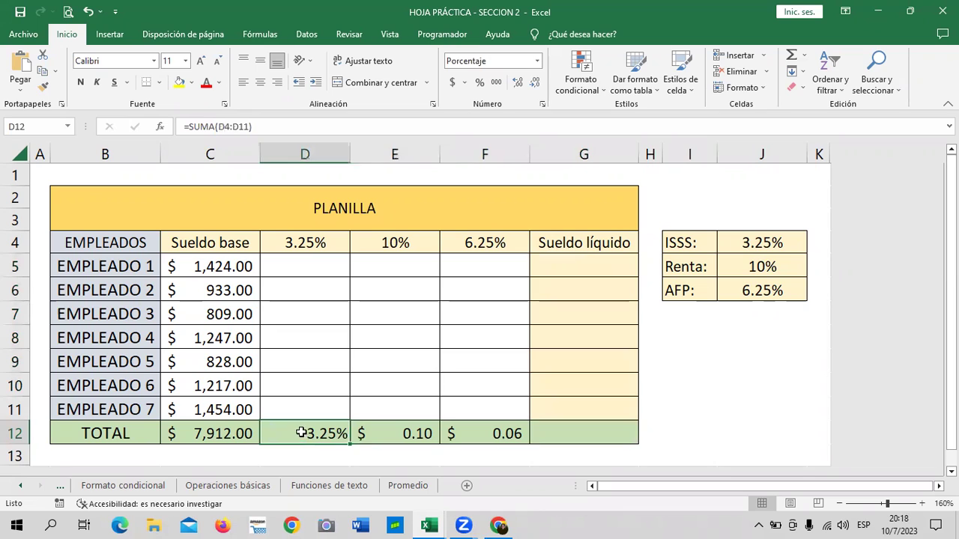
left_click(363, 127)
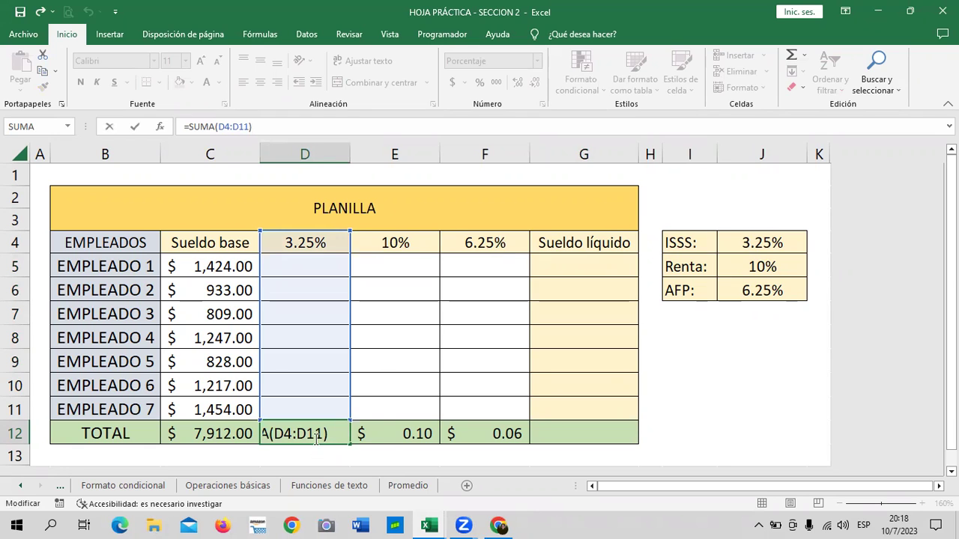
key("Return")
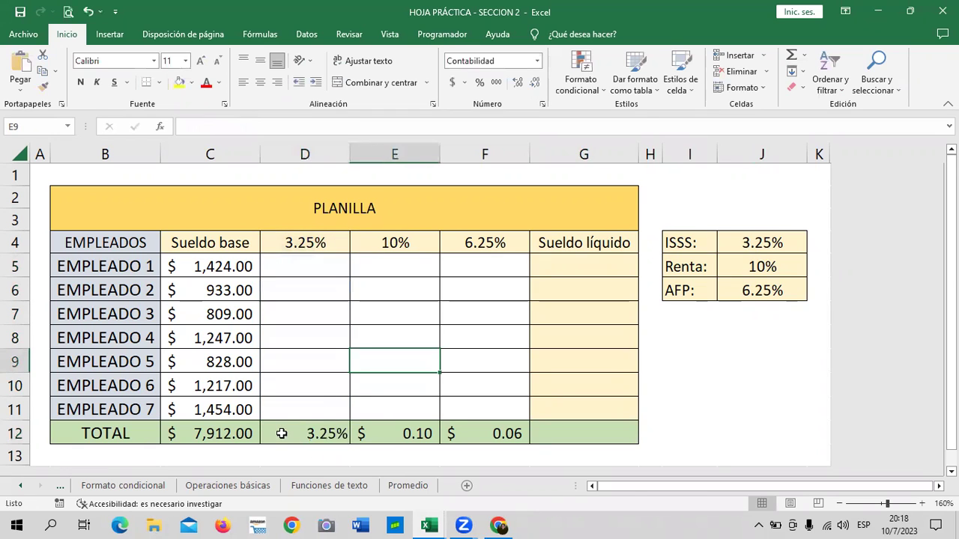
left_click_drag(278, 433, 489, 431)
key("Delete")
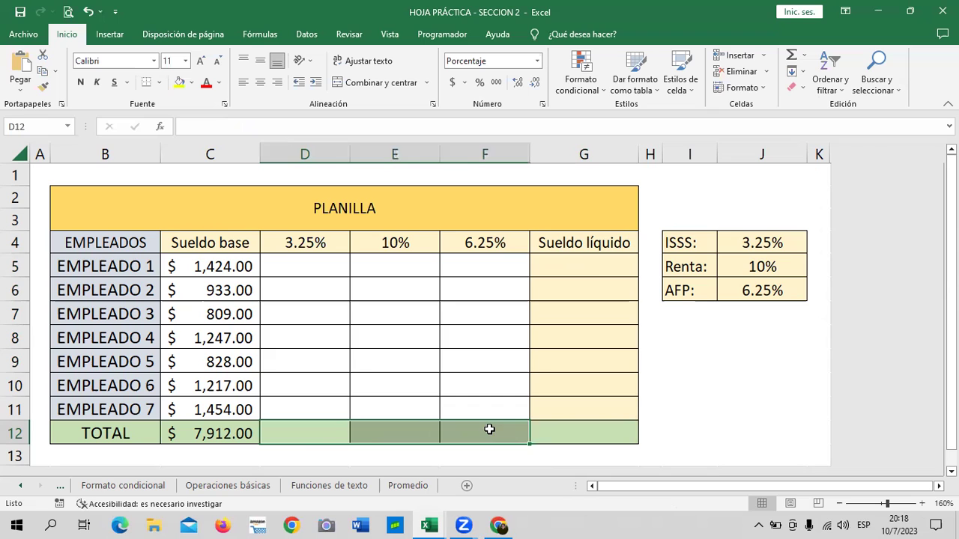
Step: Clear the percentage headings in D4:F4
left_click(506, 387)
left_click_drag(299, 245, 479, 237)
key("Delete")
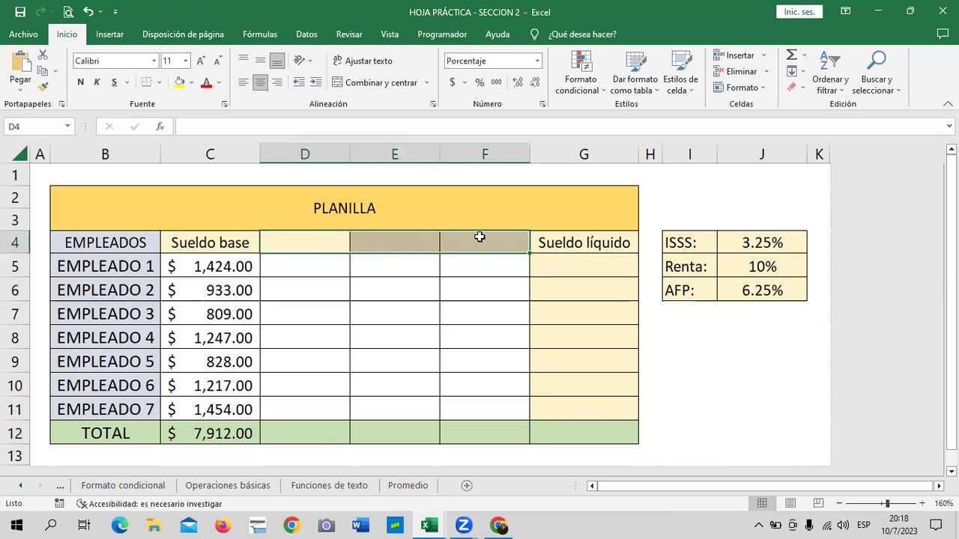
Step: Type the capitalised headings ISSS in D4, RENTA in E4 and AFP in F4
left_click(485, 338)
left_click(309, 239)
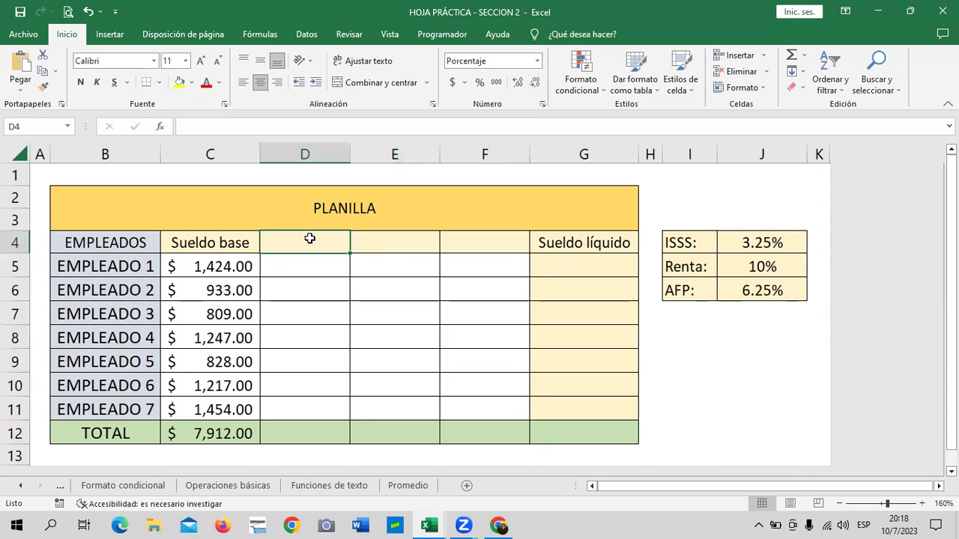
key("Caps_Lock")
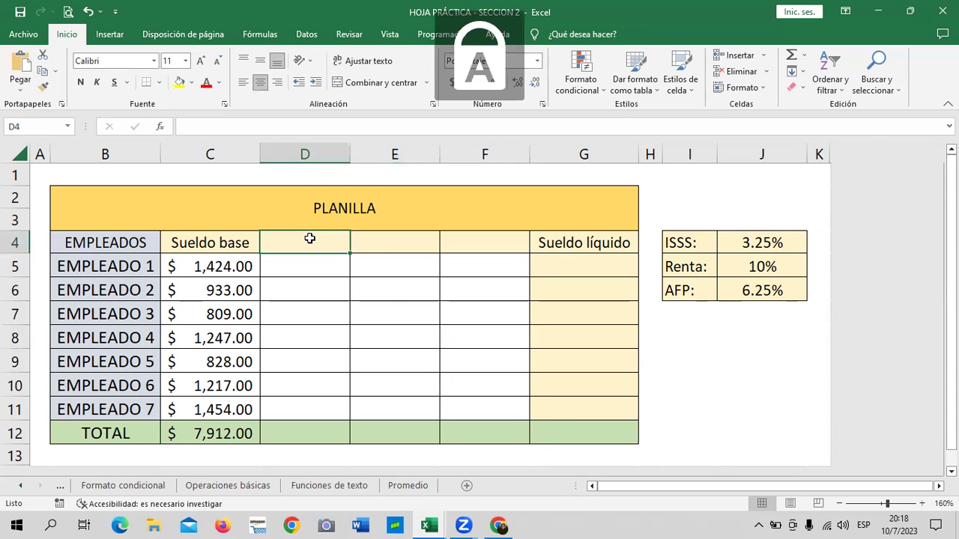
type("ISSS")
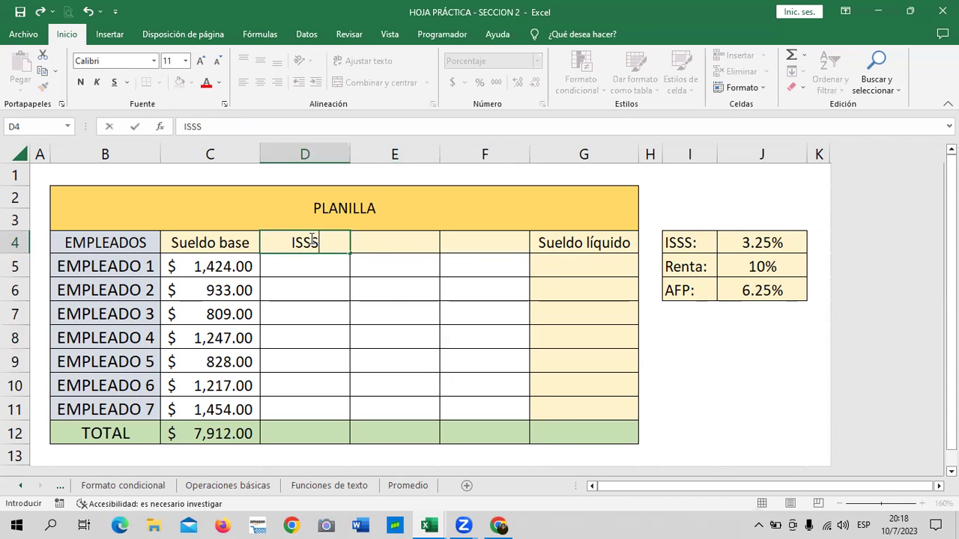
key("Return")
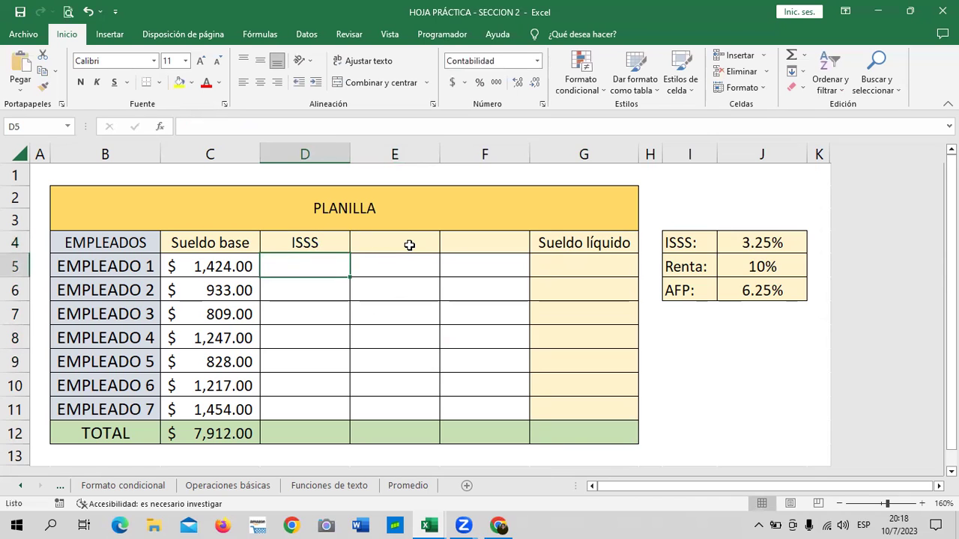
left_click(410, 244)
type("RENTA")
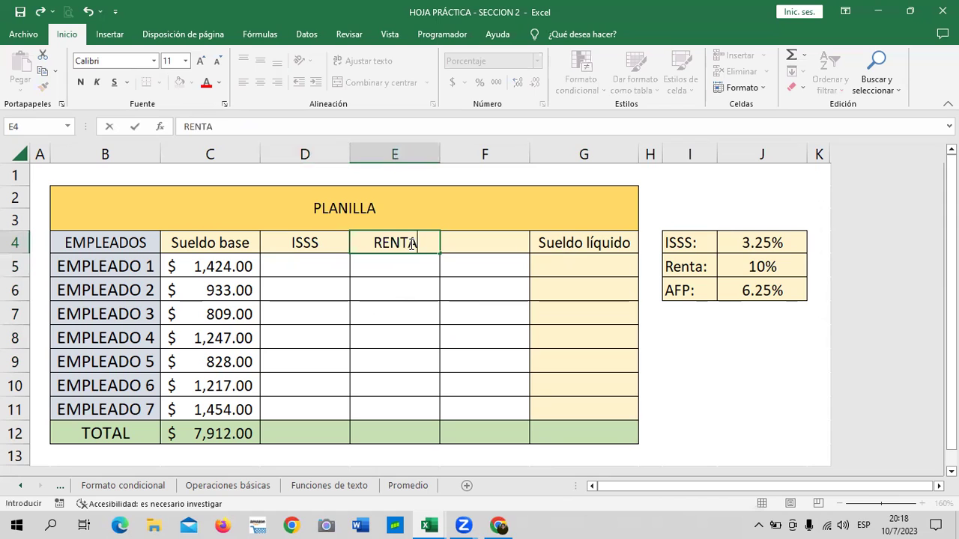
key("Tab")
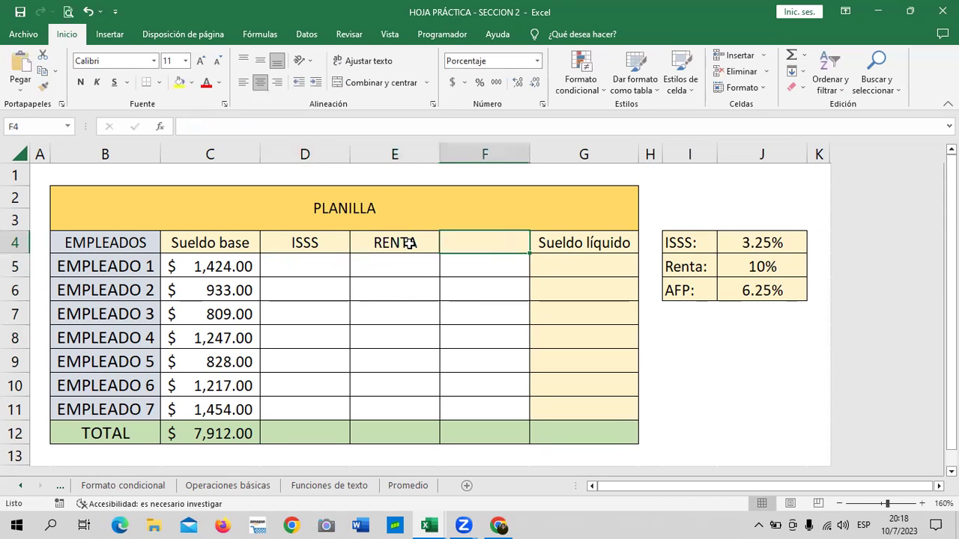
type("AFP")
key("Return")
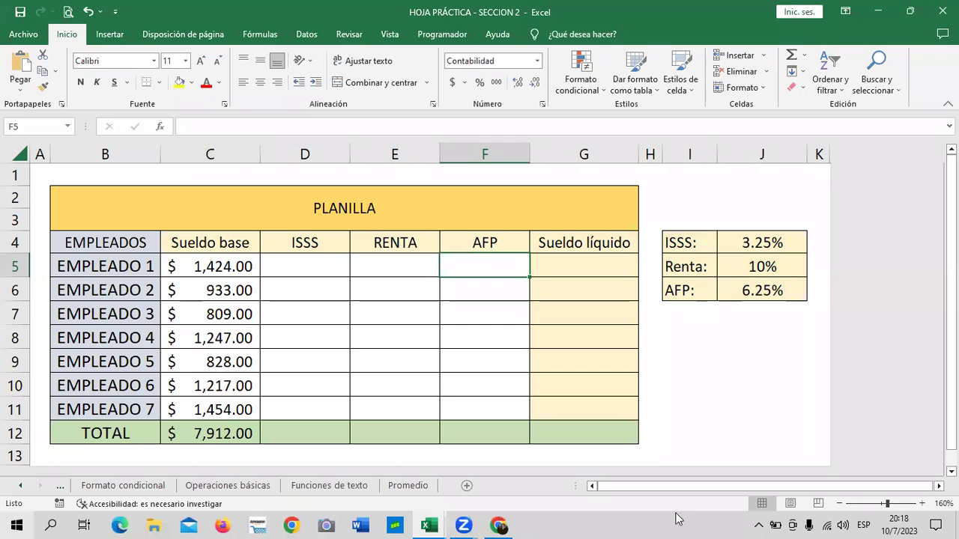
left_click(317, 271)
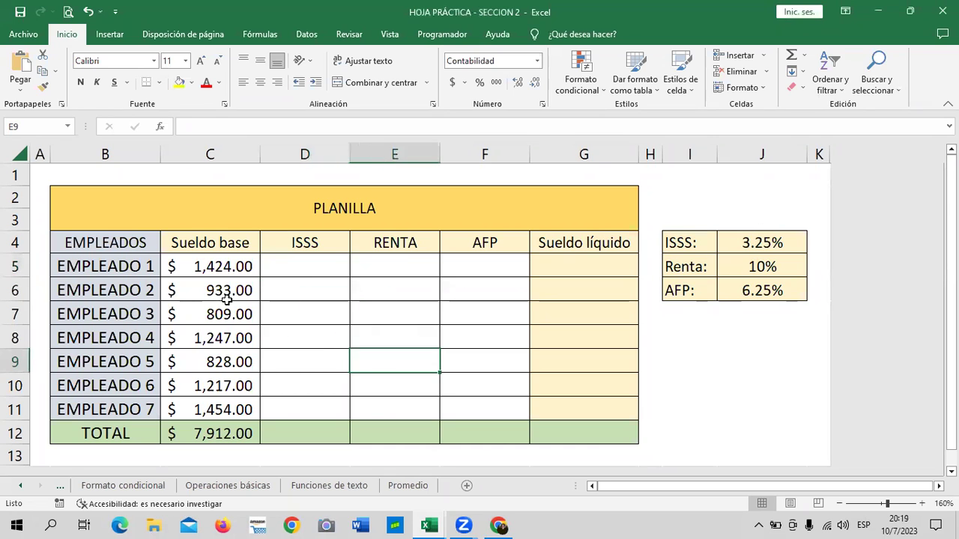
left_click(200, 264)
Step: Enter =C5*$J$4 in D5, giving Empleado 1 an ISSS of $ 46.28
left_click(311, 276)
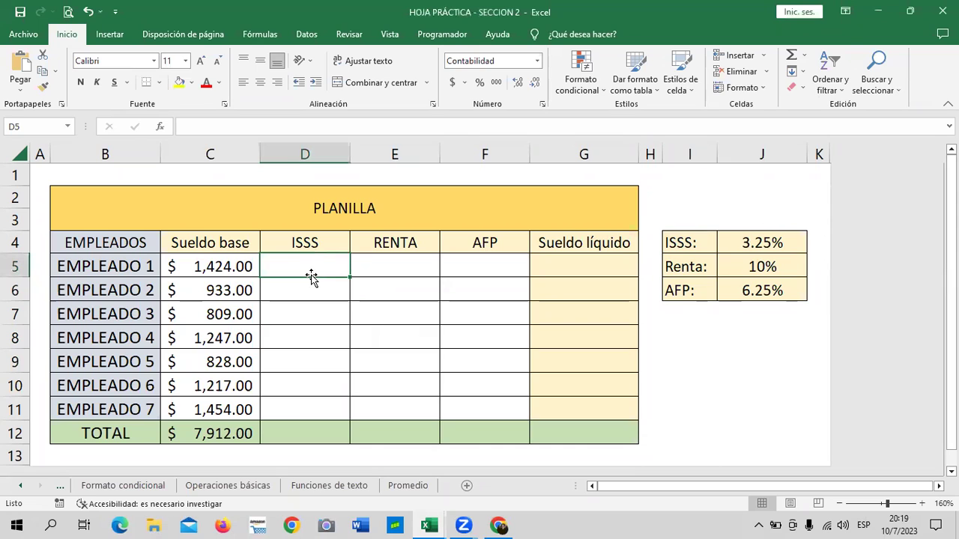
type("=")
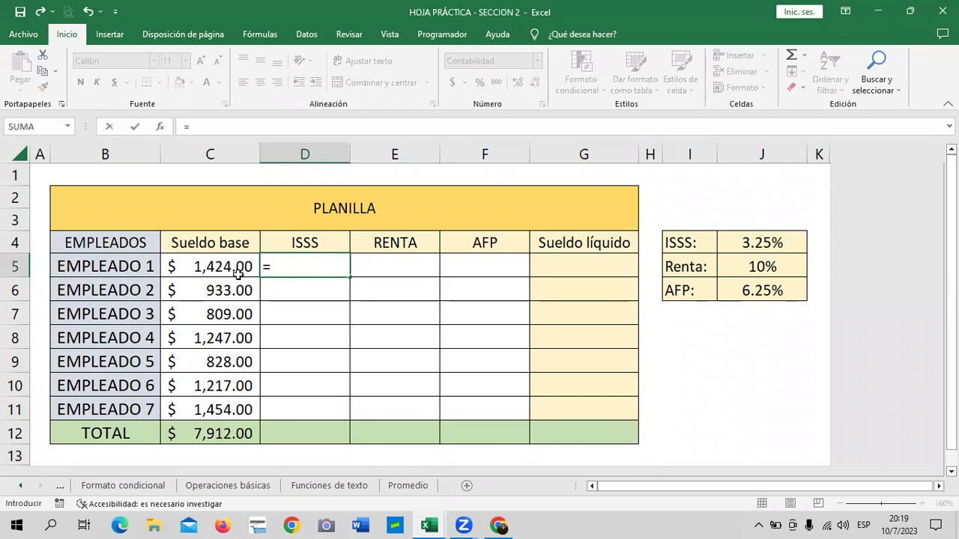
left_click(226, 265)
type("*")
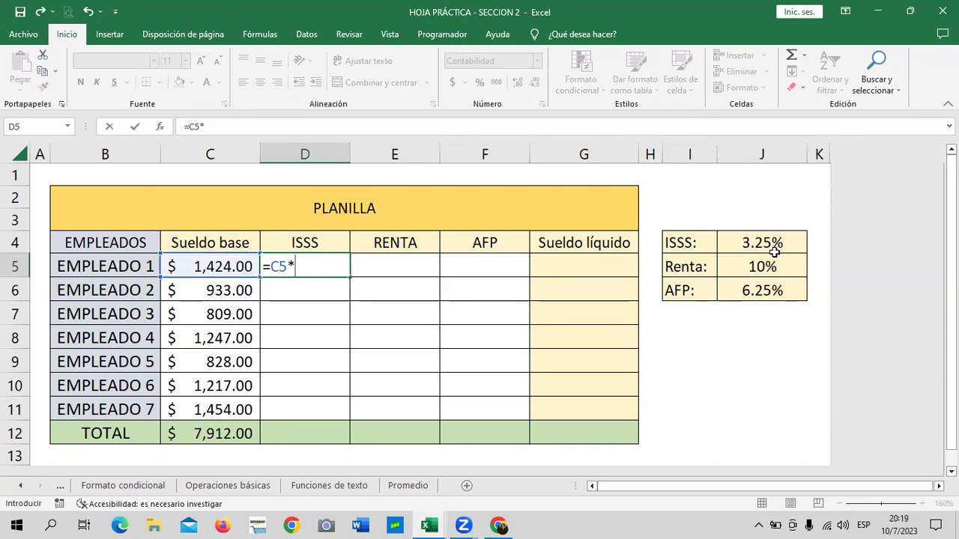
left_click(767, 239)
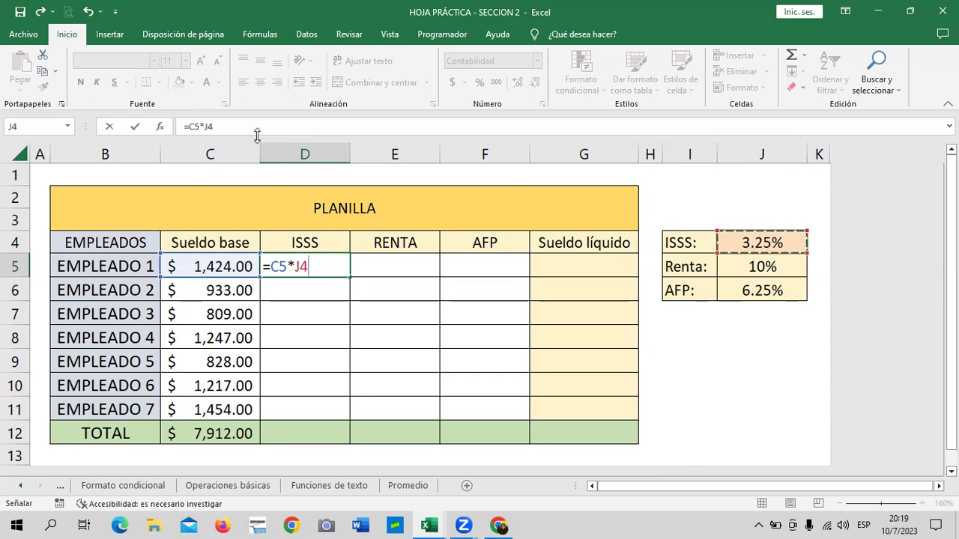
left_click(201, 126)
type("$J")
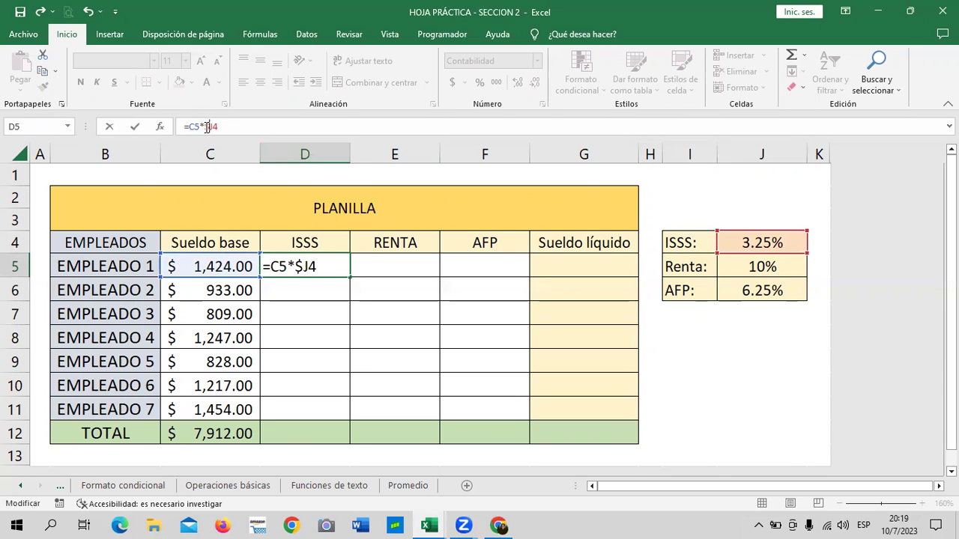
type("$")
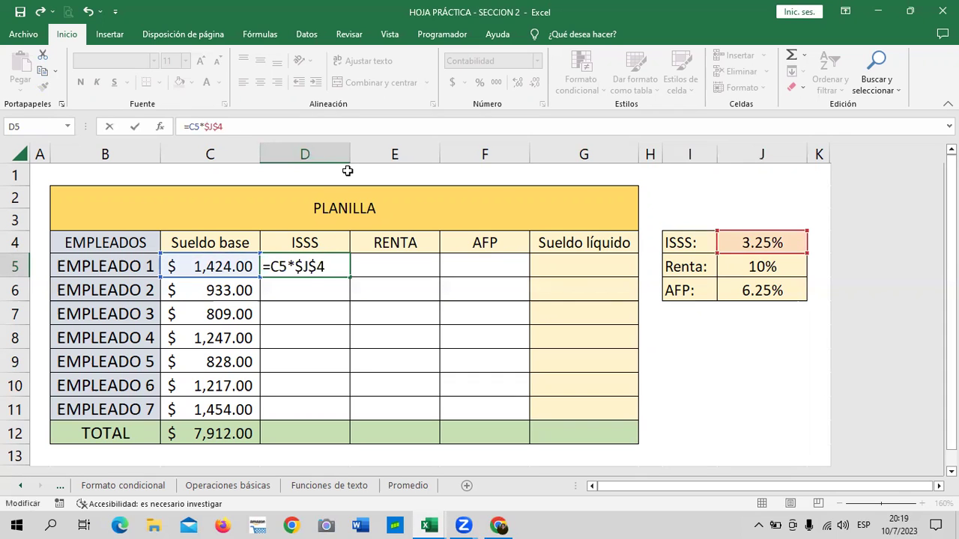
key("Return")
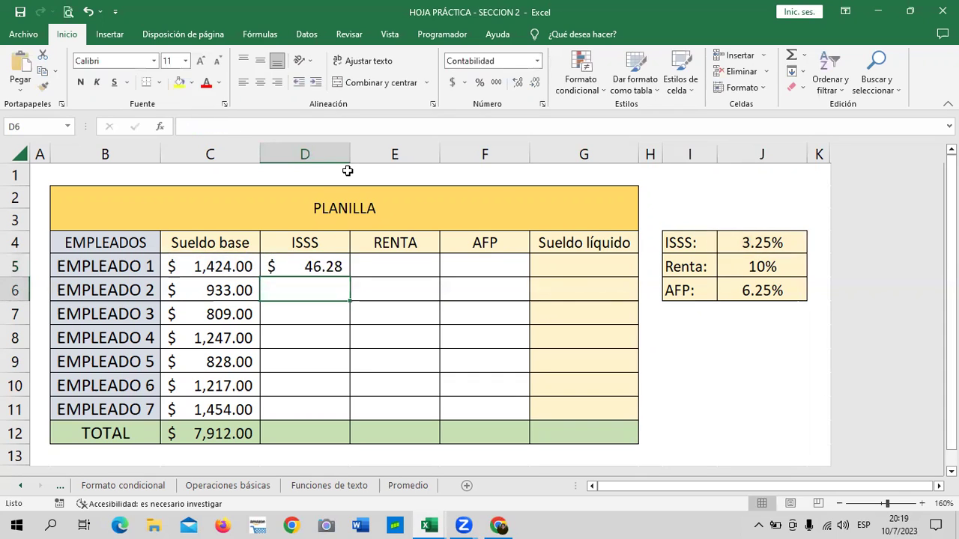
left_click(318, 266)
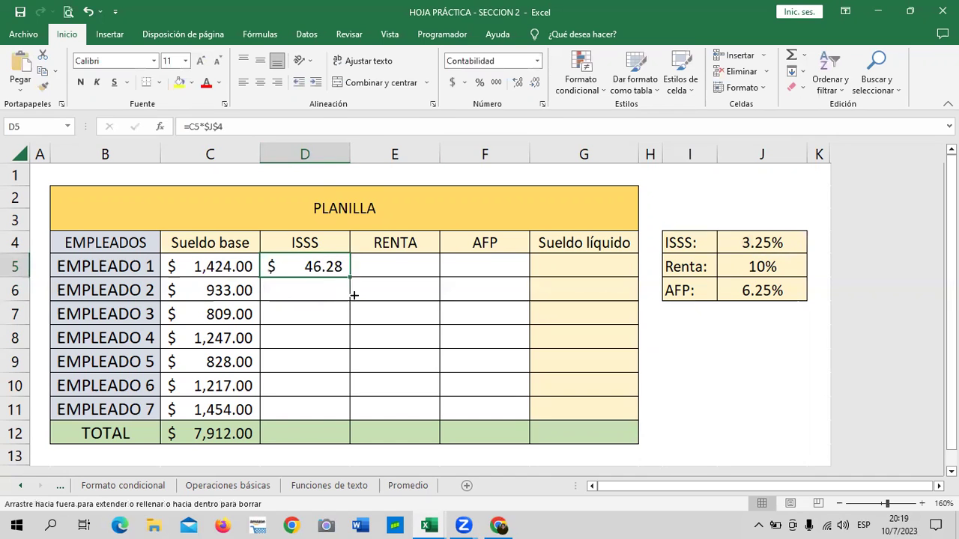
left_click_drag(349, 279, 360, 419)
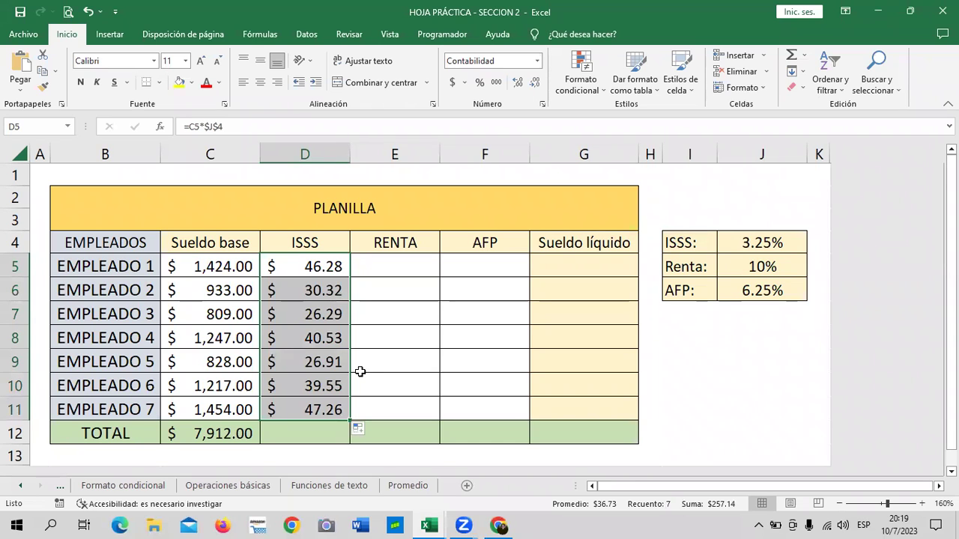
left_click(362, 367)
left_click(300, 410)
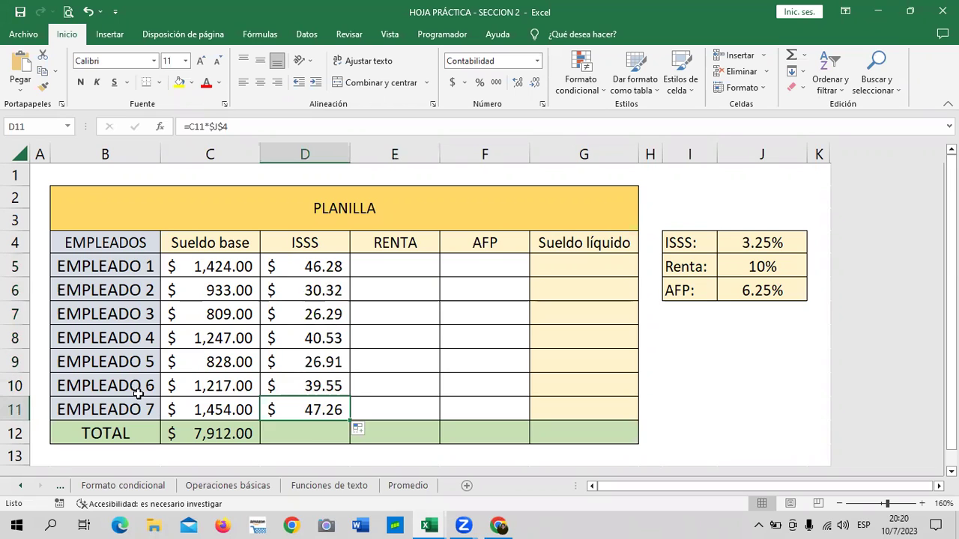
left_click(312, 271)
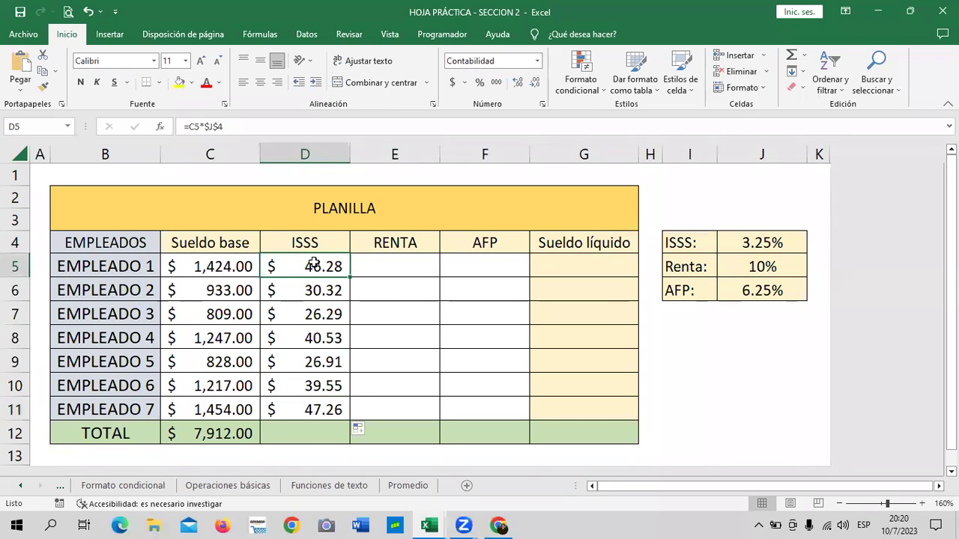
left_click(309, 410)
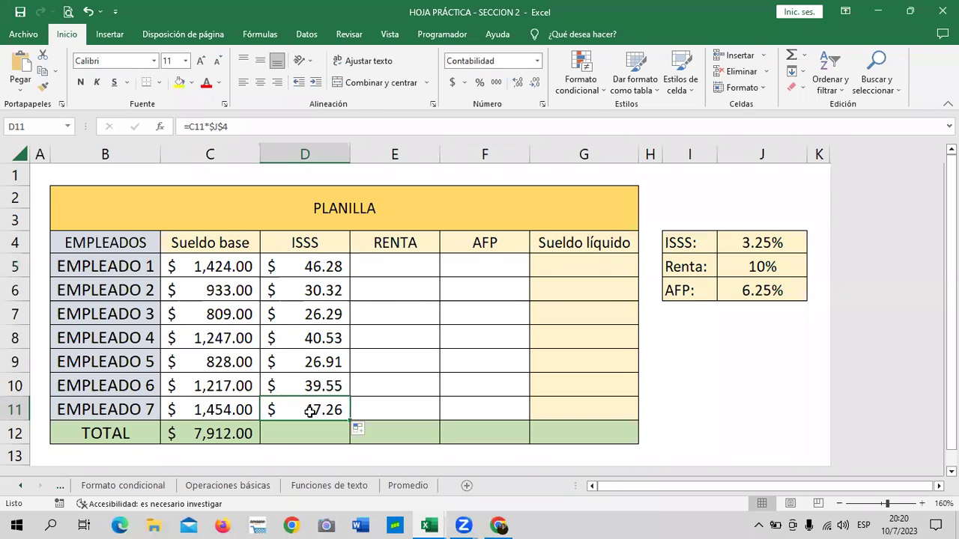
left_click(782, 239)
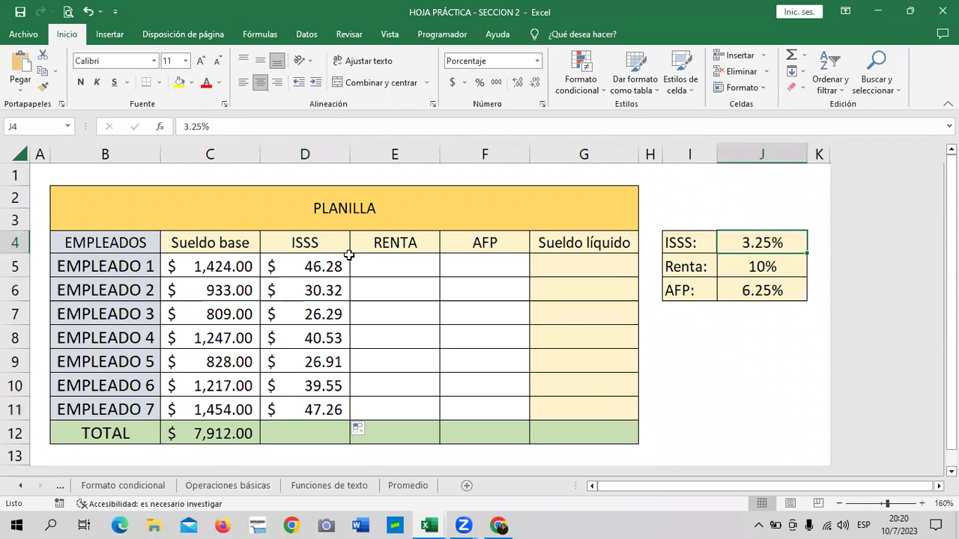
left_click(327, 267)
left_click(303, 126)
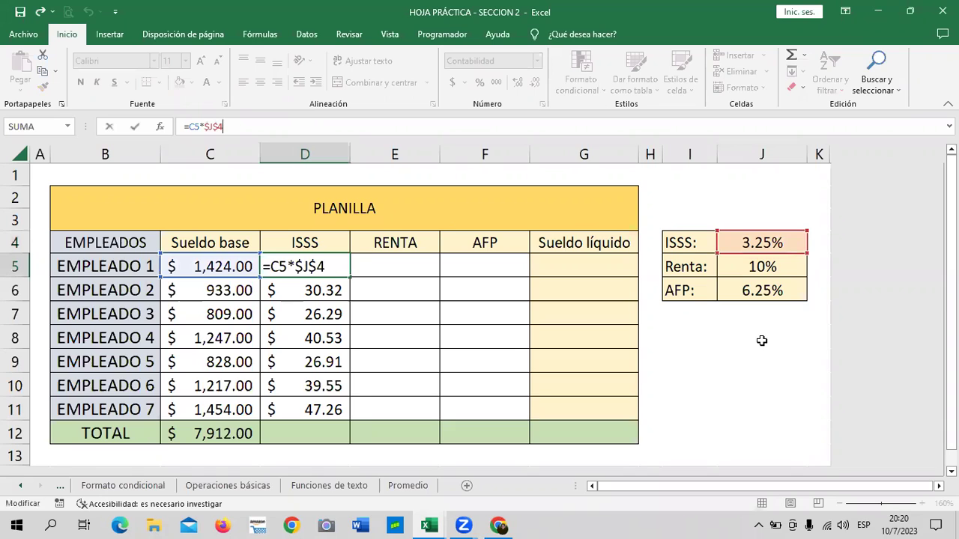
key("Return")
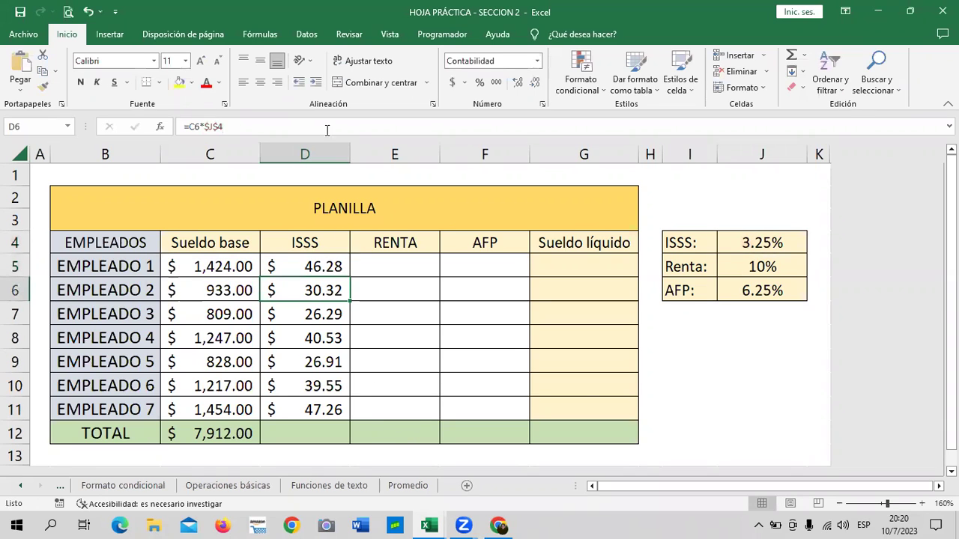
left_click(329, 127)
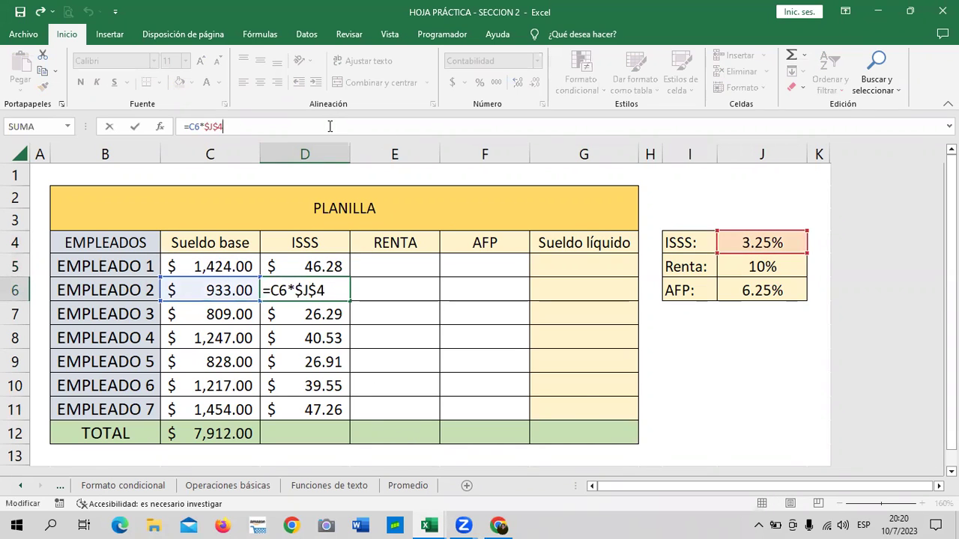
key("Return")
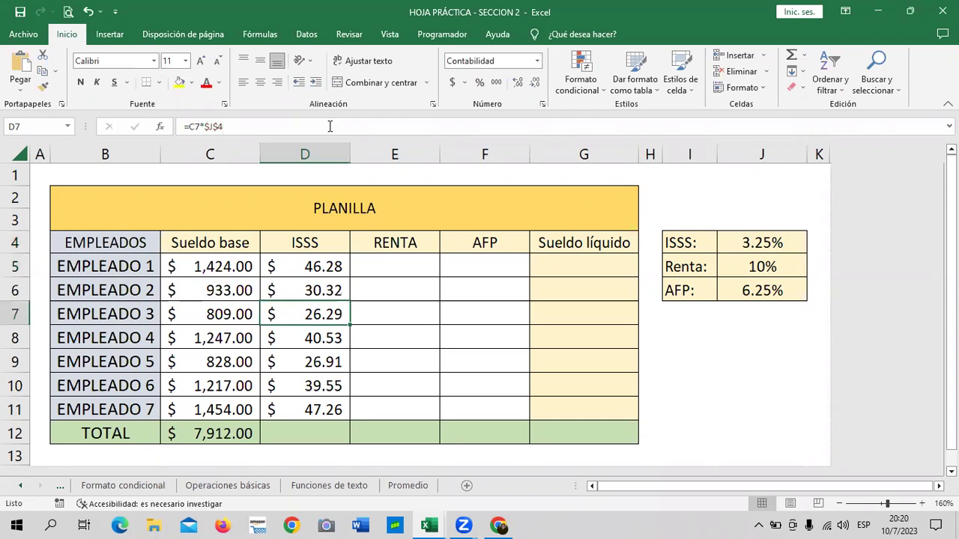
left_click(331, 129)
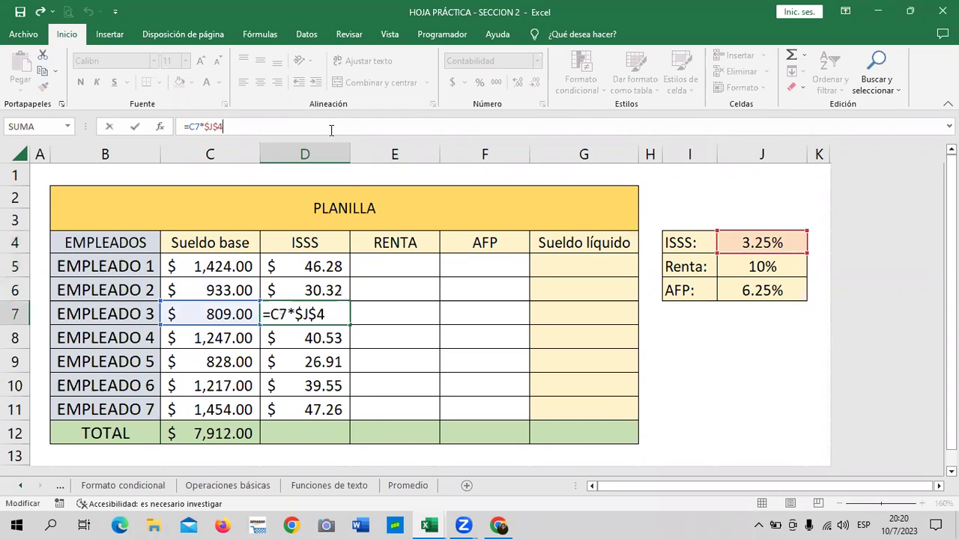
key("Return")
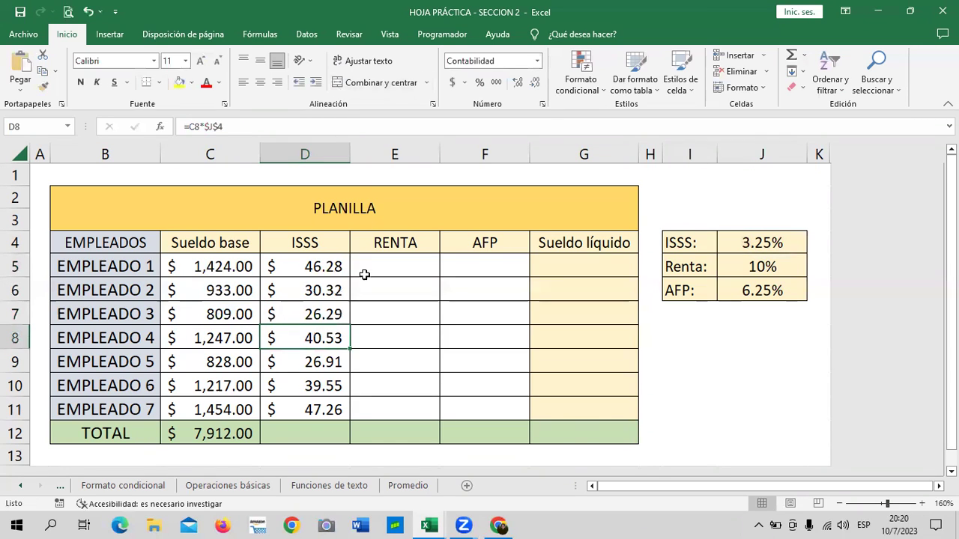
left_click(313, 407)
left_click(299, 122)
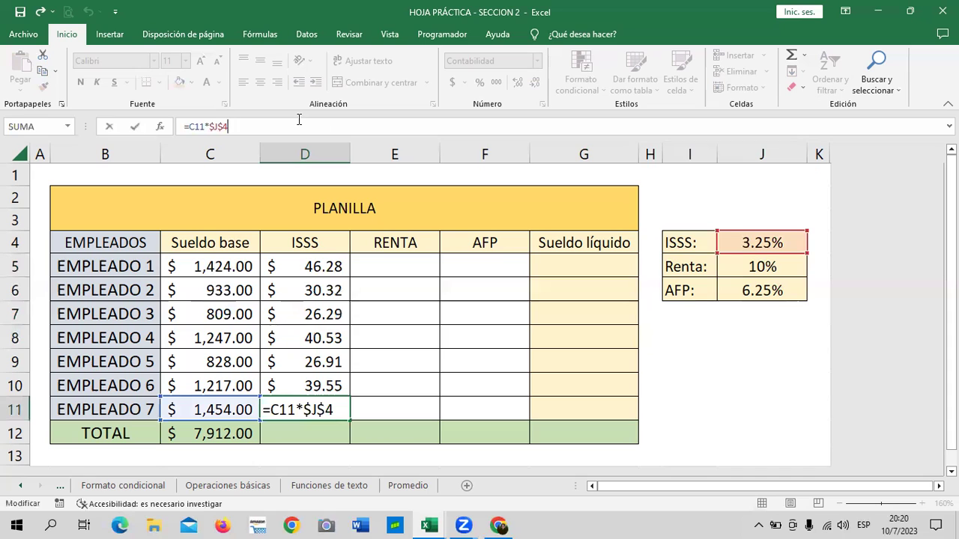
key("Return")
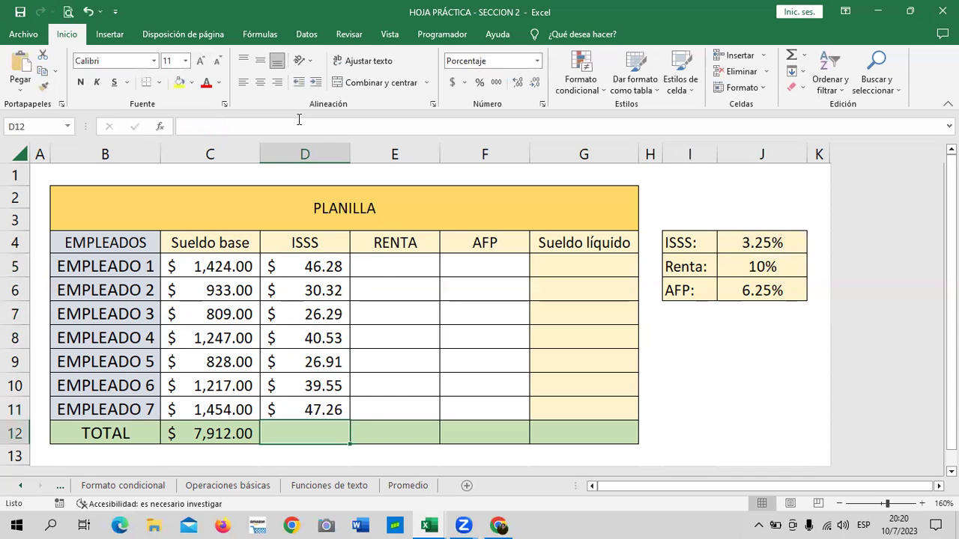
left_click(398, 314)
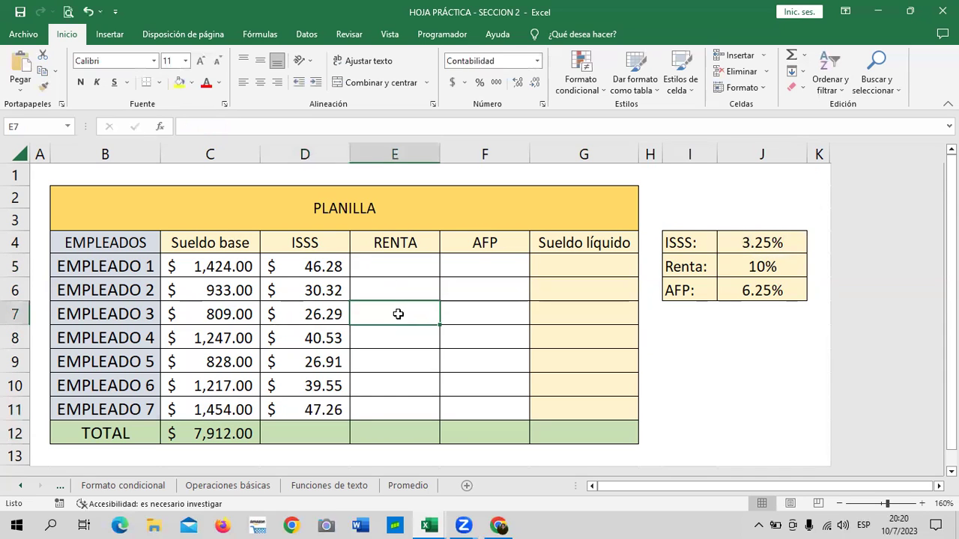
left_click(479, 271)
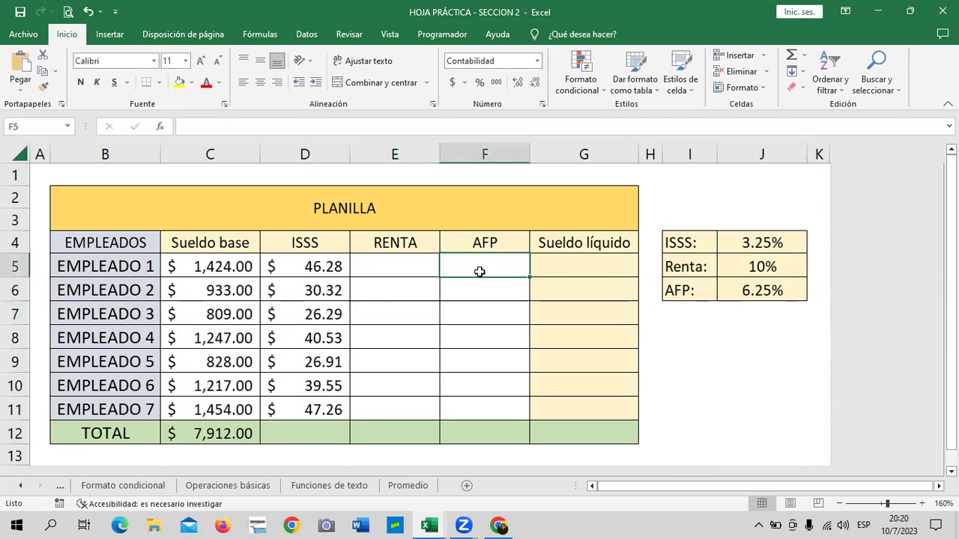
Step: Enter the relative formula =C5*J5 in E5 for Empleado 1's RENTA
left_click(394, 259)
type("=")
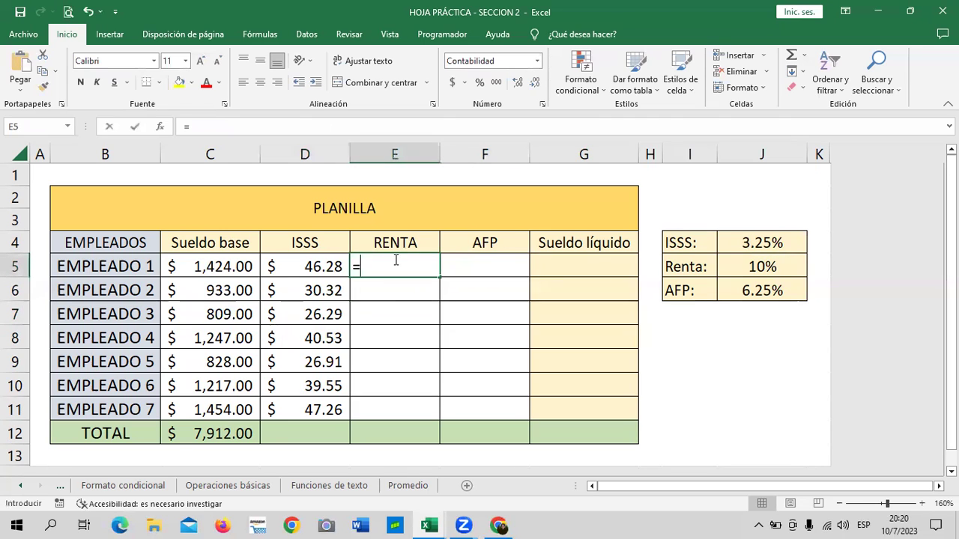
left_click(224, 266)
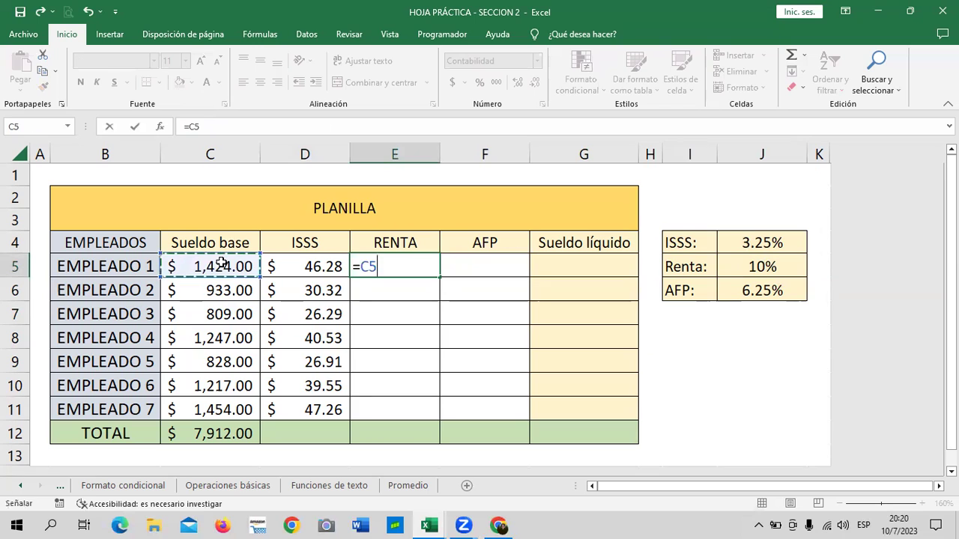
type("*")
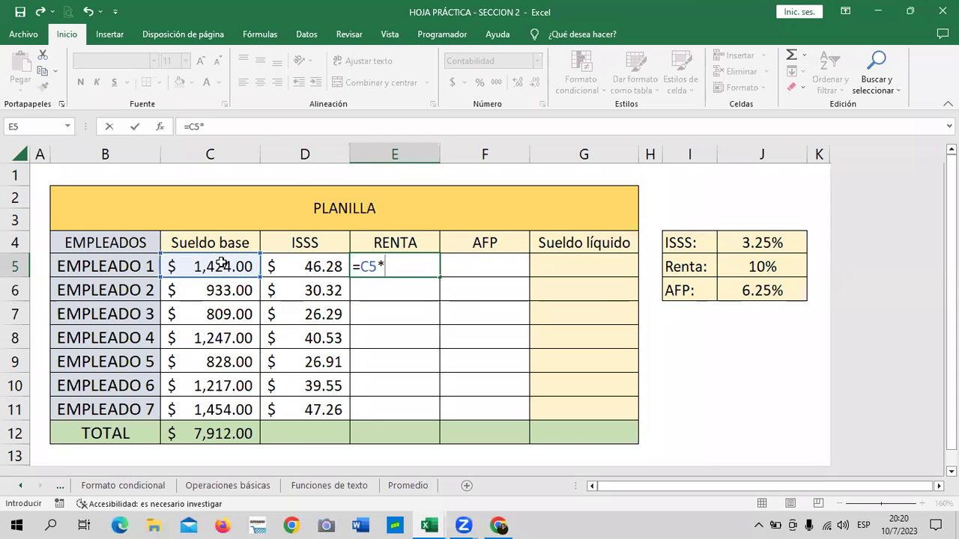
left_click(783, 266)
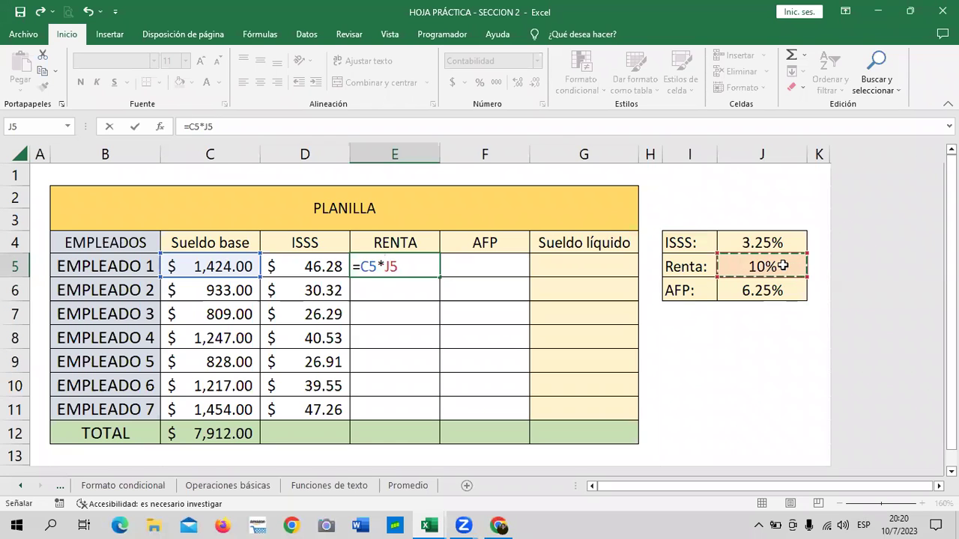
key("Return")
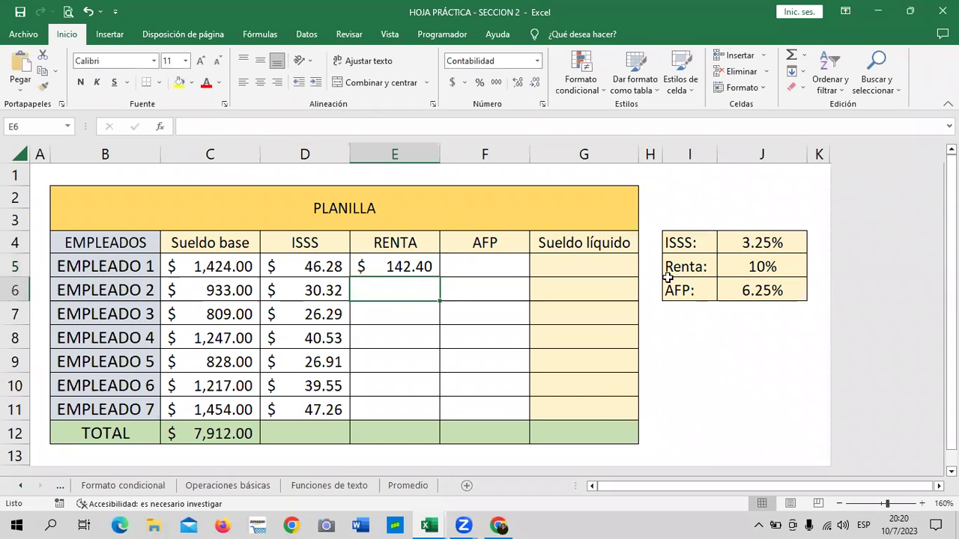
Step: Copy the RENTA formula from E5 down to E11
left_click(397, 264)
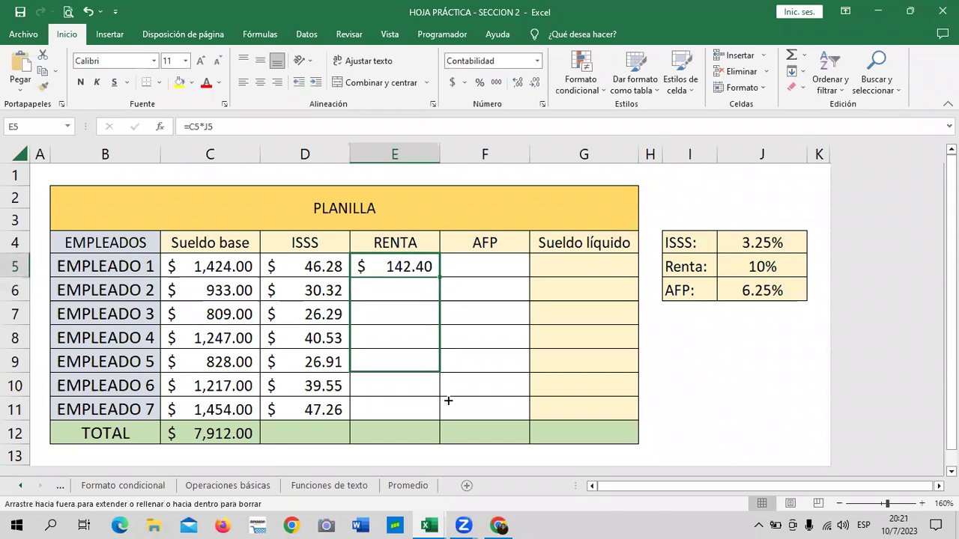
left_click_drag(443, 293, 446, 416)
left_click(522, 390)
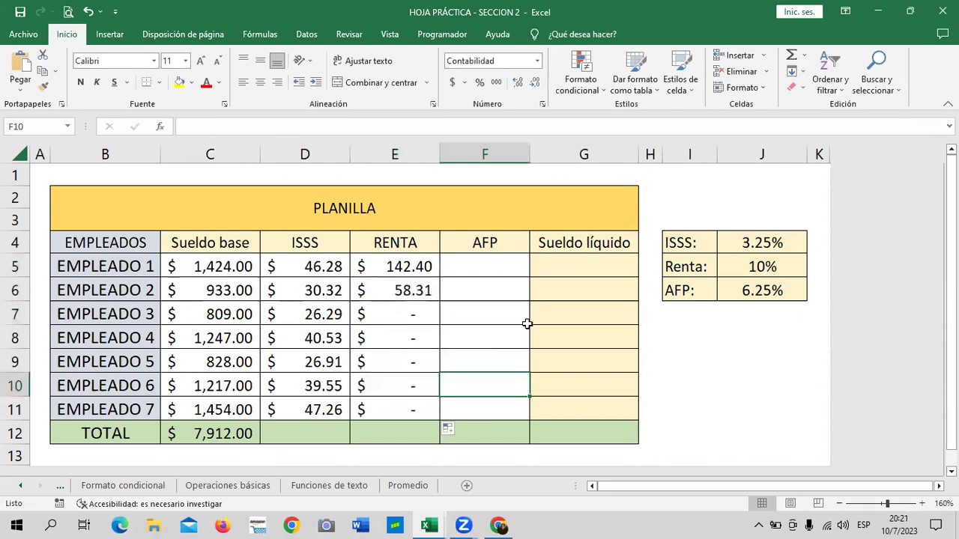
Step: Inspect the E6, E9 and E11 formulas to see the rate reference shifting down to J11
left_click(399, 268)
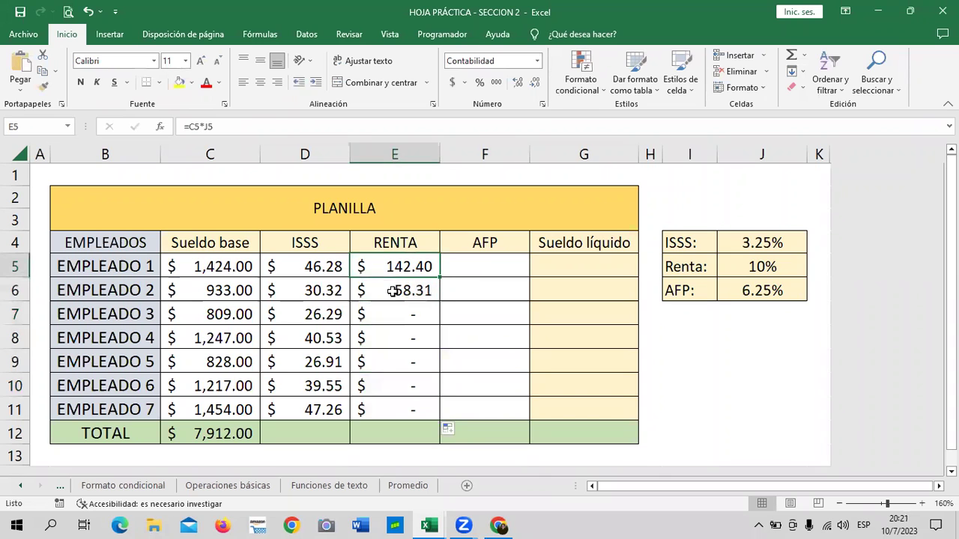
left_click(393, 292)
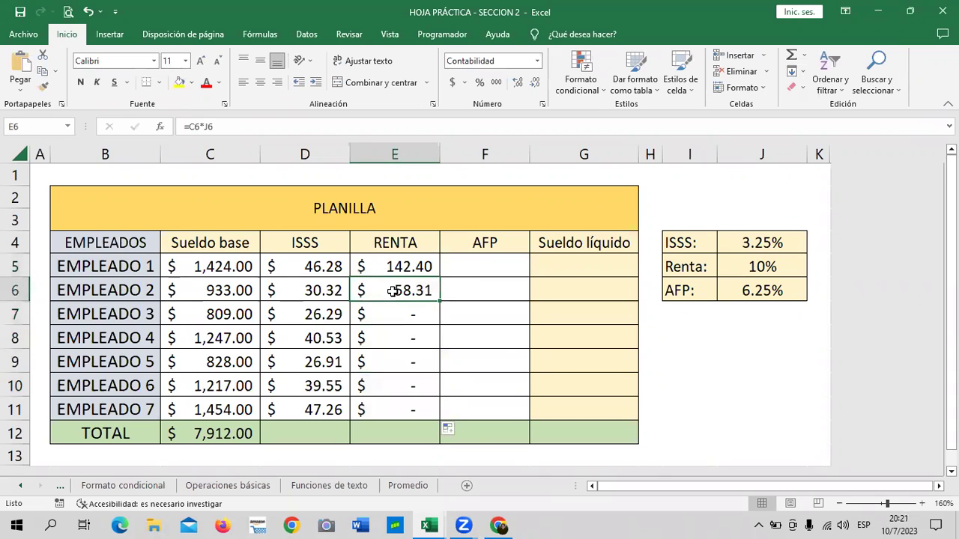
left_click(340, 126)
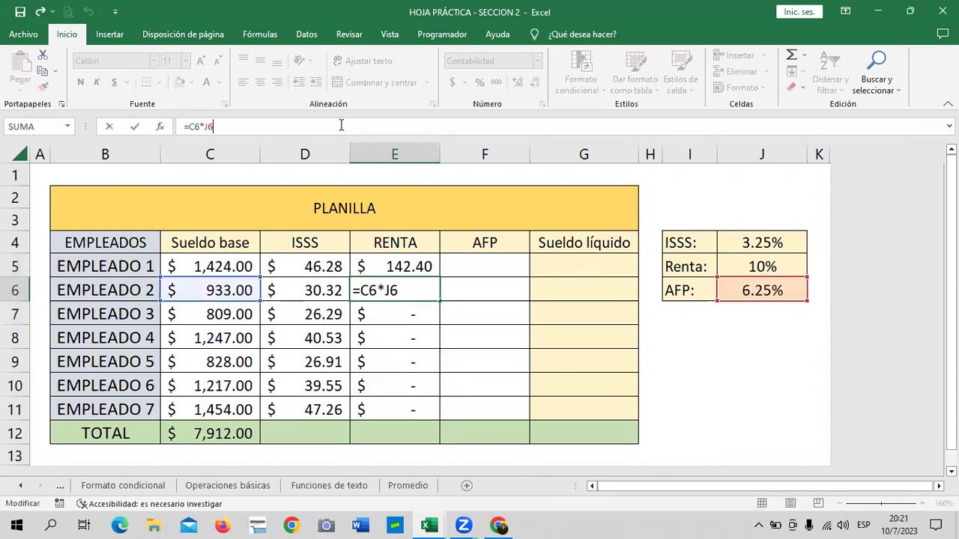
key("Return")
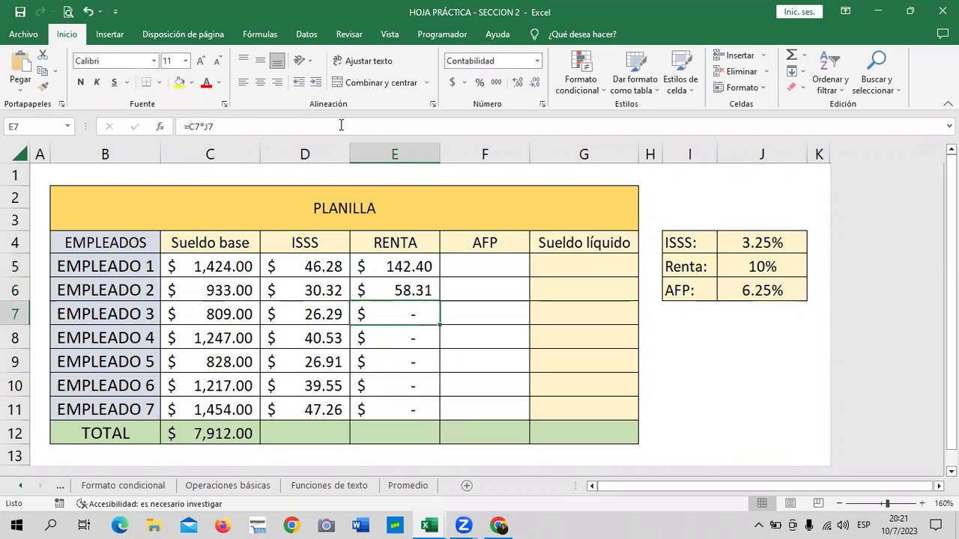
left_click(406, 341)
left_click(417, 366)
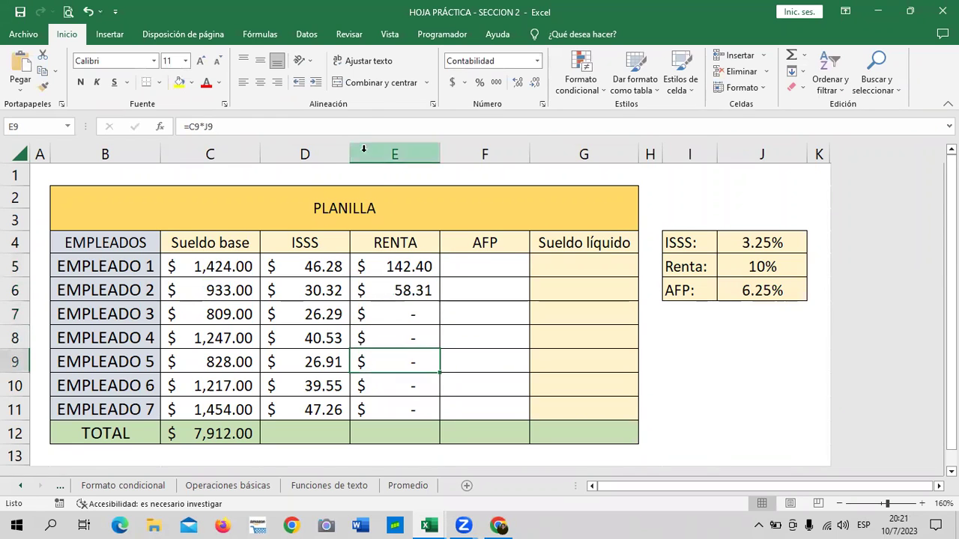
left_click(370, 126)
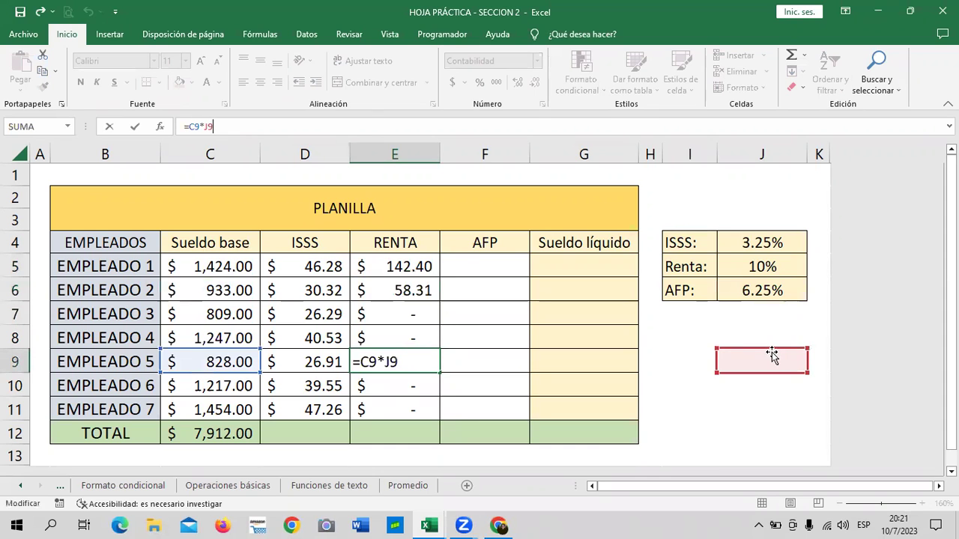
key("Return")
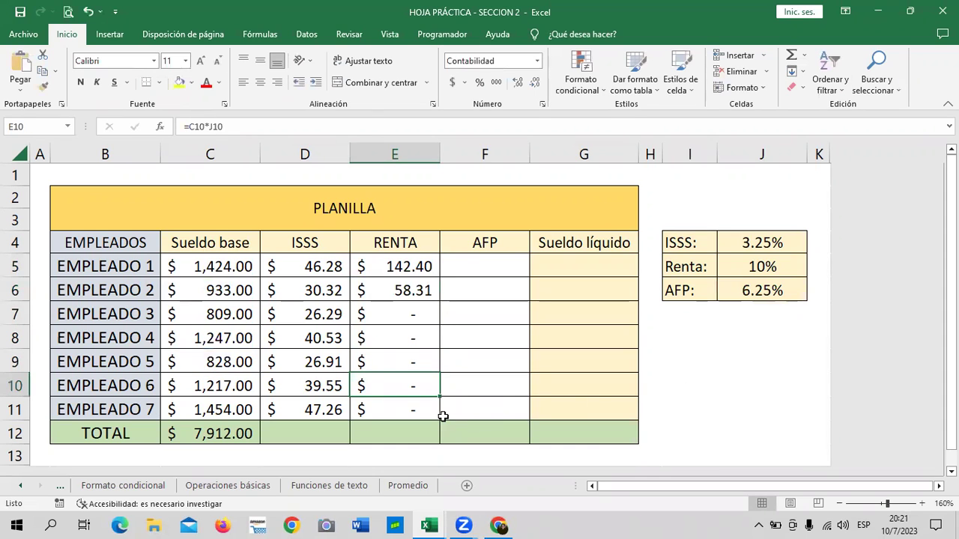
left_click(433, 409)
left_click(273, 126)
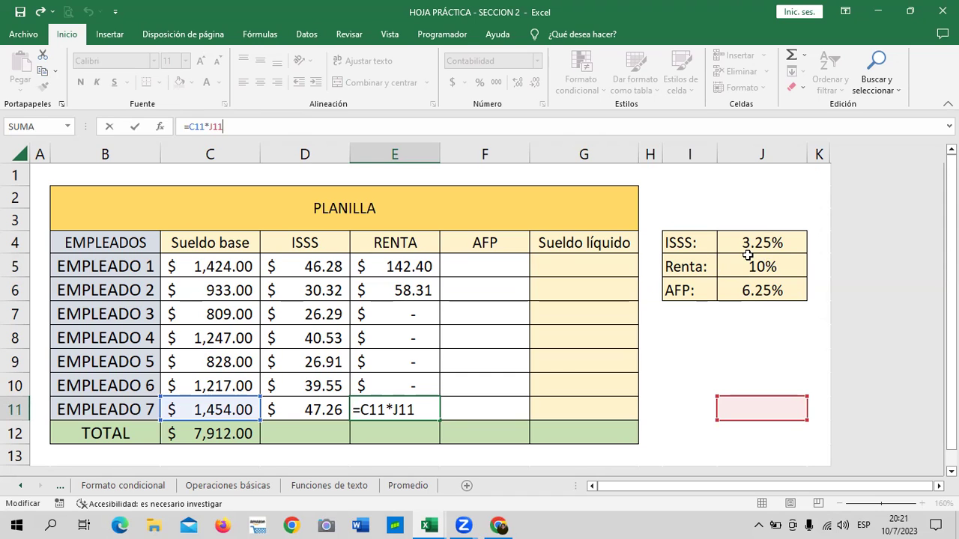
left_click(539, 389)
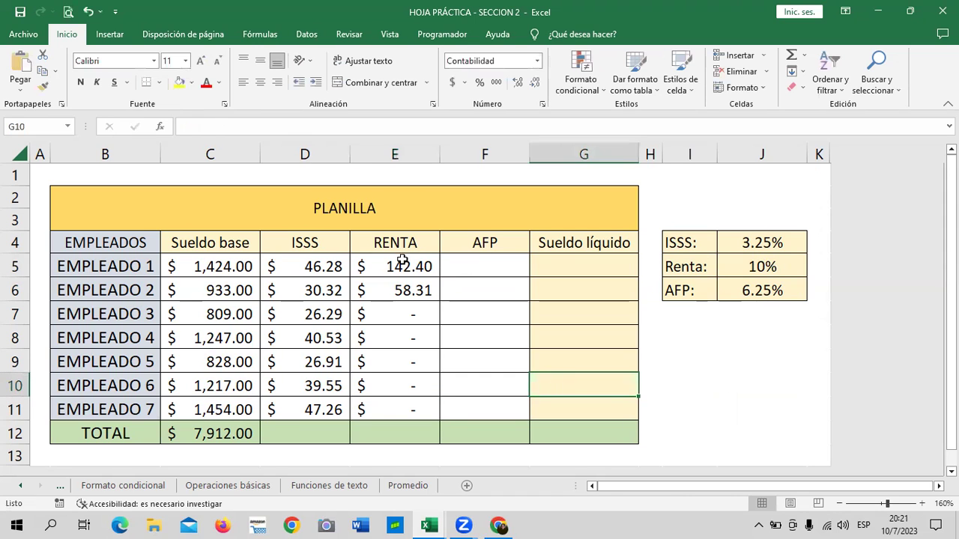
Step: Clear E5:E11 and rebuild E5 as C5 times the J5 rate
left_click_drag(403, 260, 394, 413)
key("Delete")
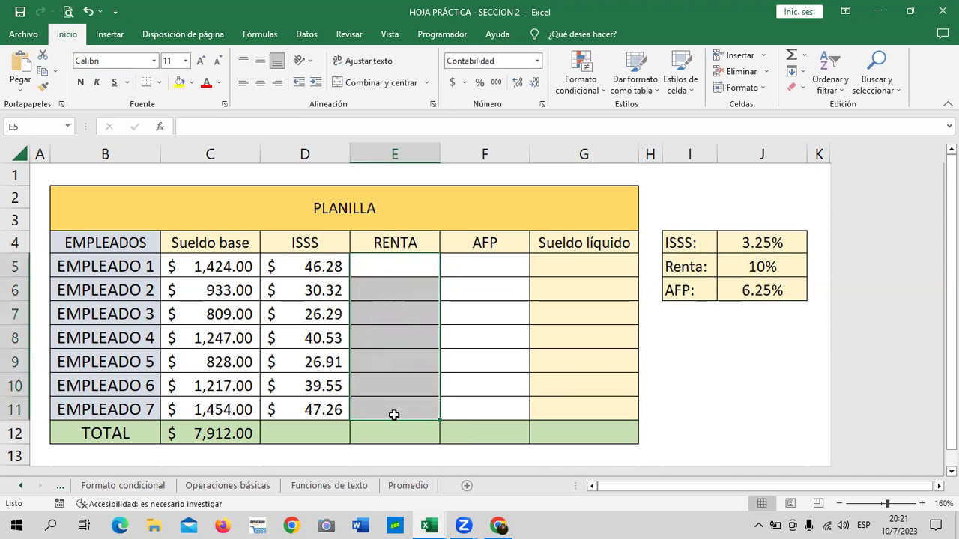
left_click(394, 270)
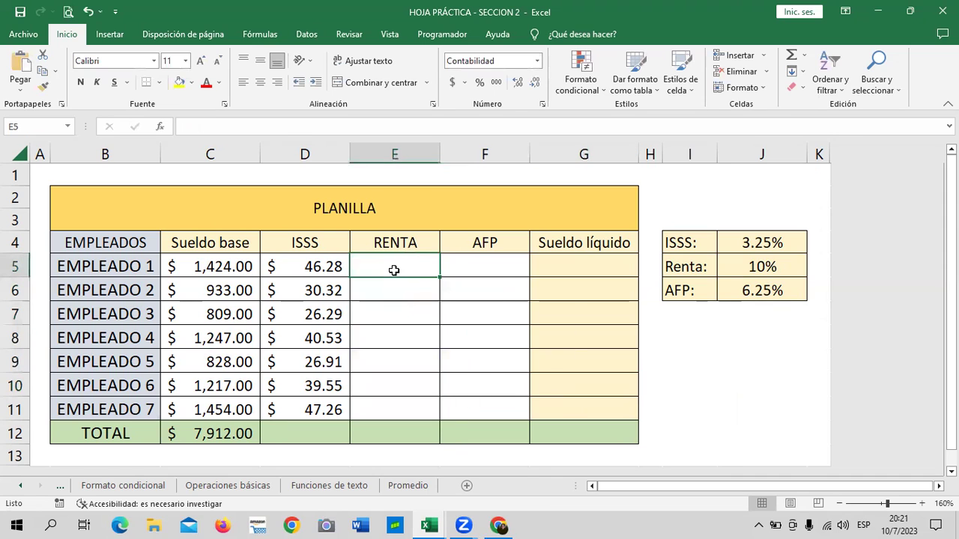
type("=")
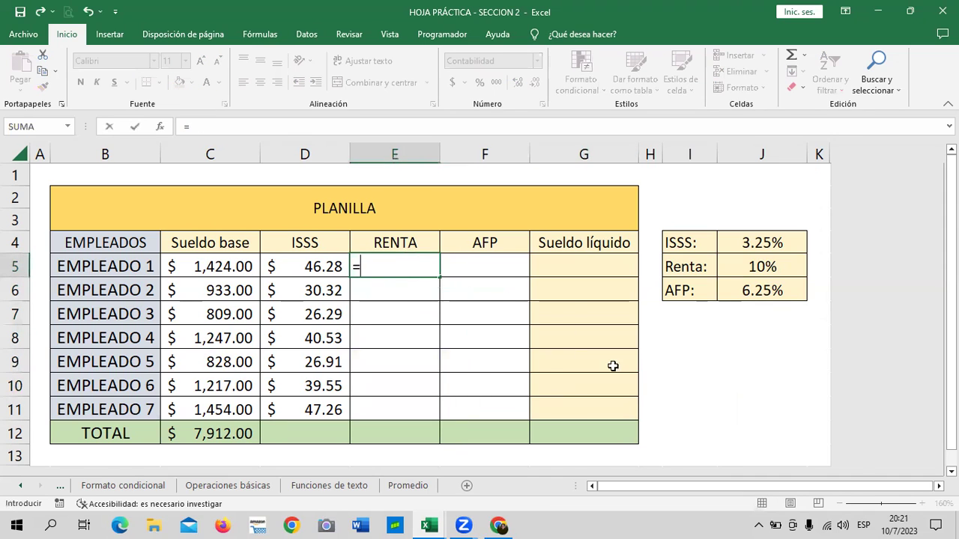
left_click(224, 268)
type("*")
left_click(752, 266)
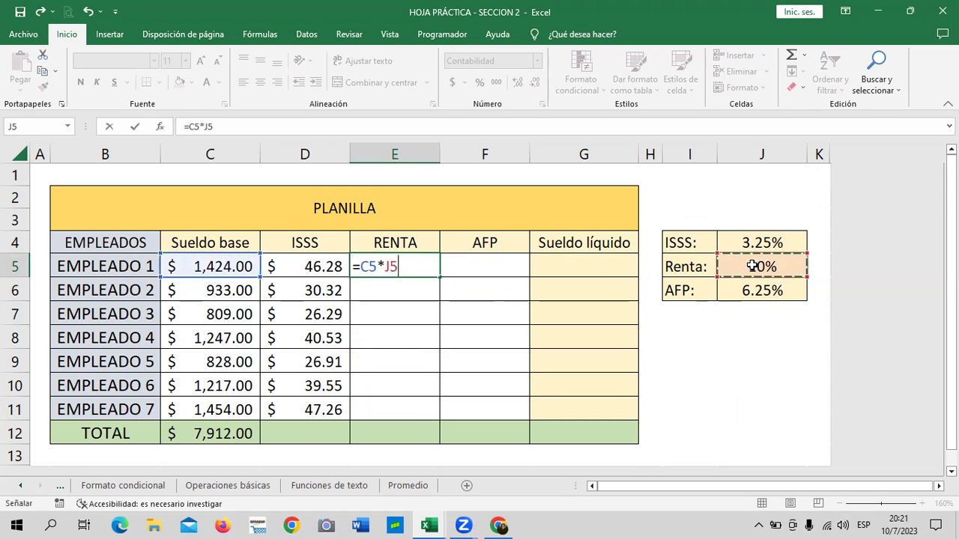
Step: Lock the rate as =C5*$J$5 and fill it down to E11
left_click(384, 267)
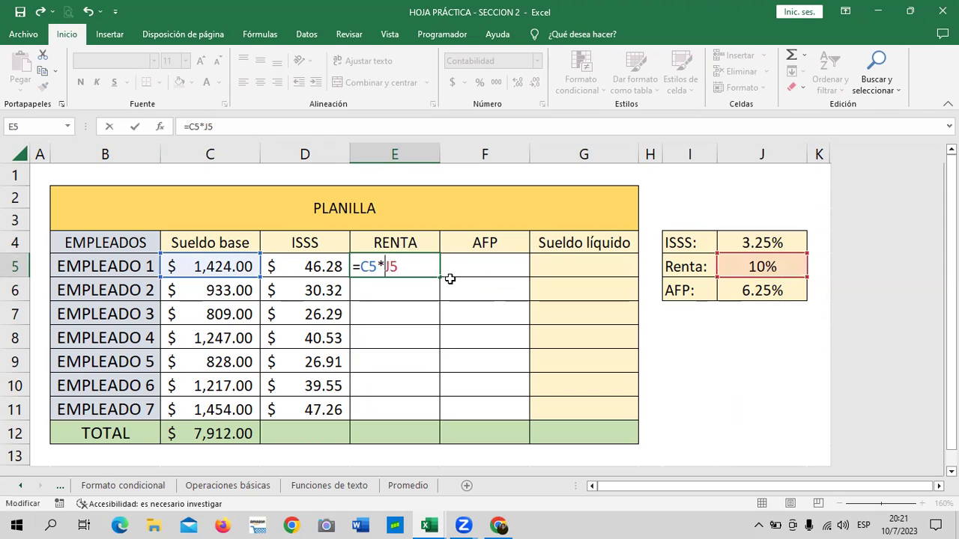
type("$")
left_click(399, 266)
type("$")
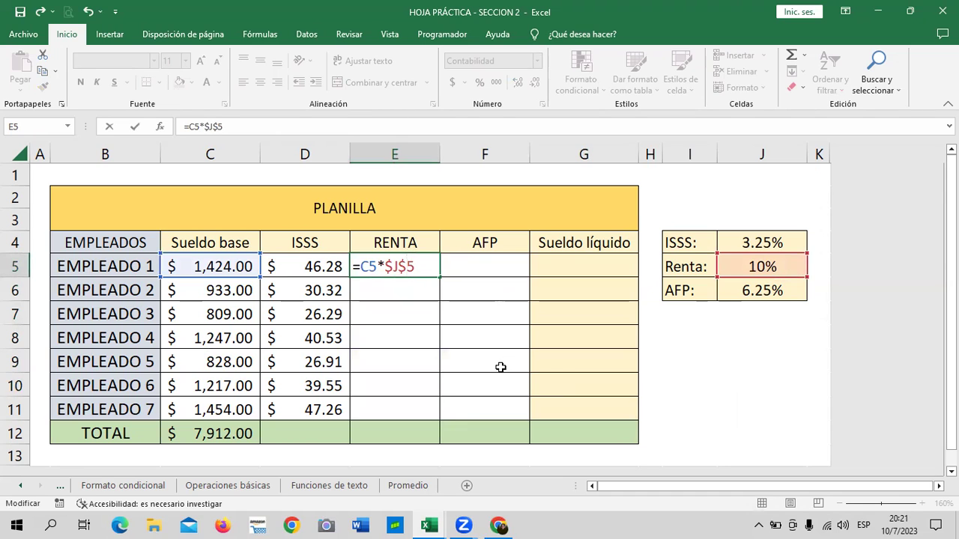
key("Return")
left_click(425, 271)
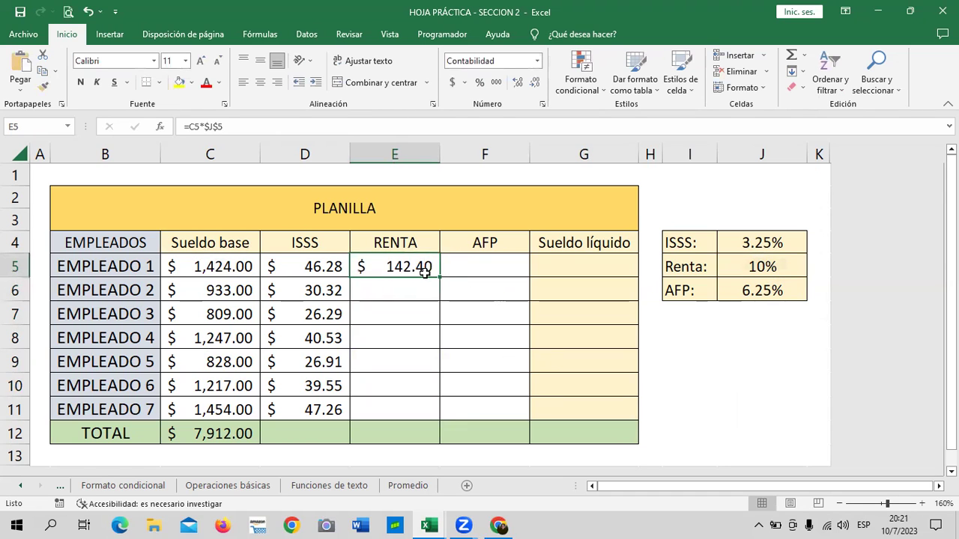
mouse_move(441, 278)
left_mouse_down()
mouse_move(448, 413)
mouse_move(556, 382)
left_mouse_up()
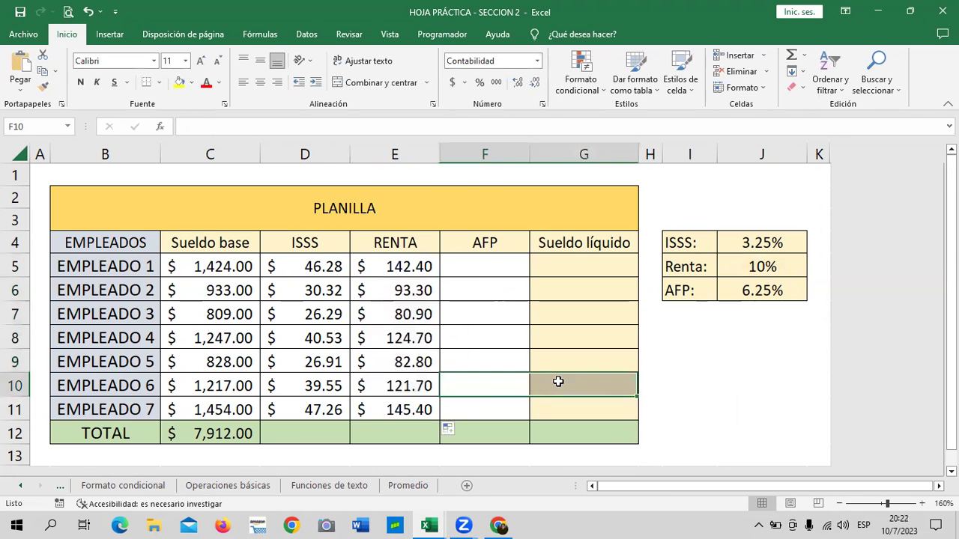
left_click(411, 408)
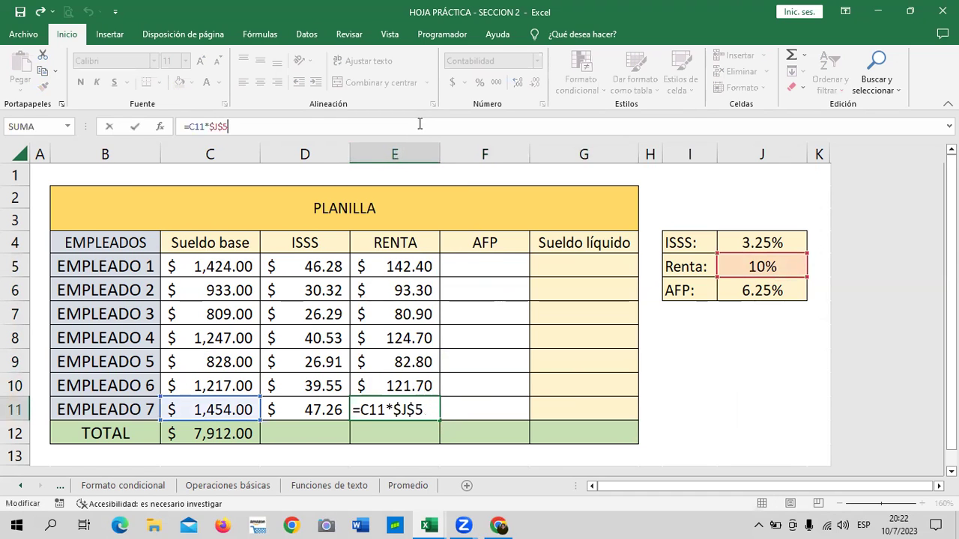
key("Return")
left_click(393, 338)
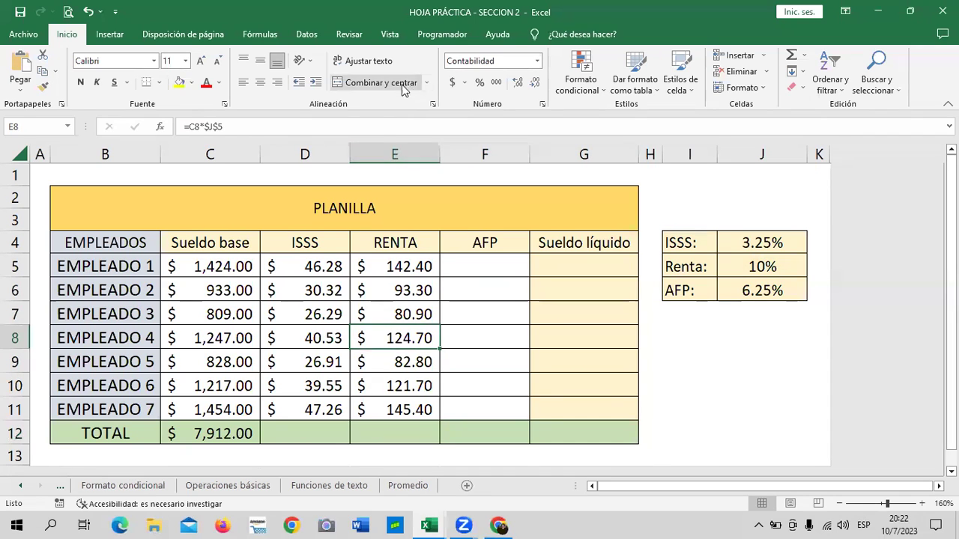
left_click(384, 130)
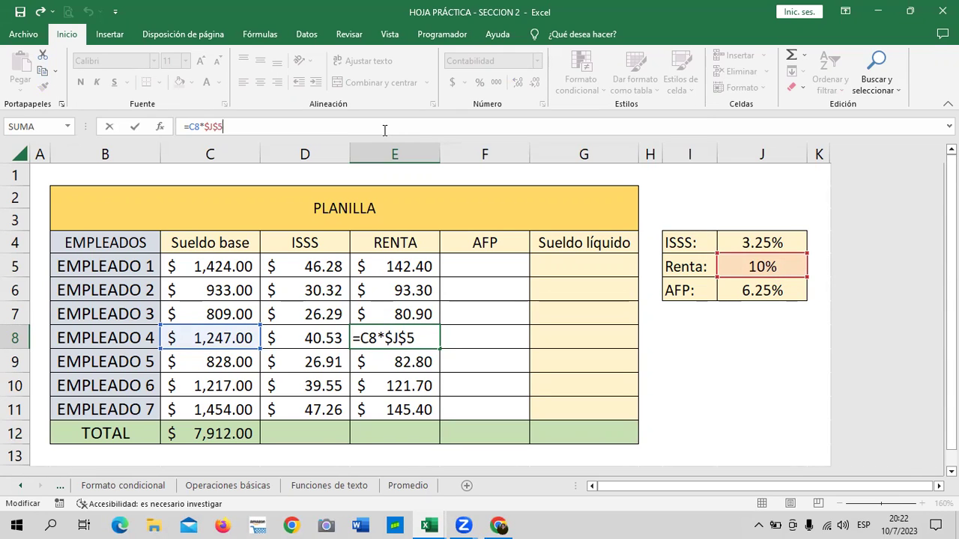
key("Return")
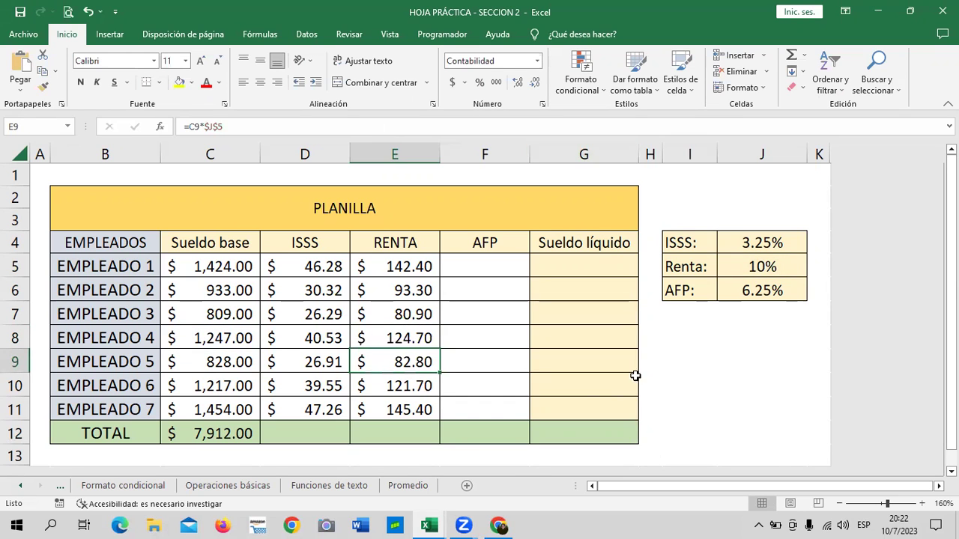
left_click(589, 413)
left_click(502, 268)
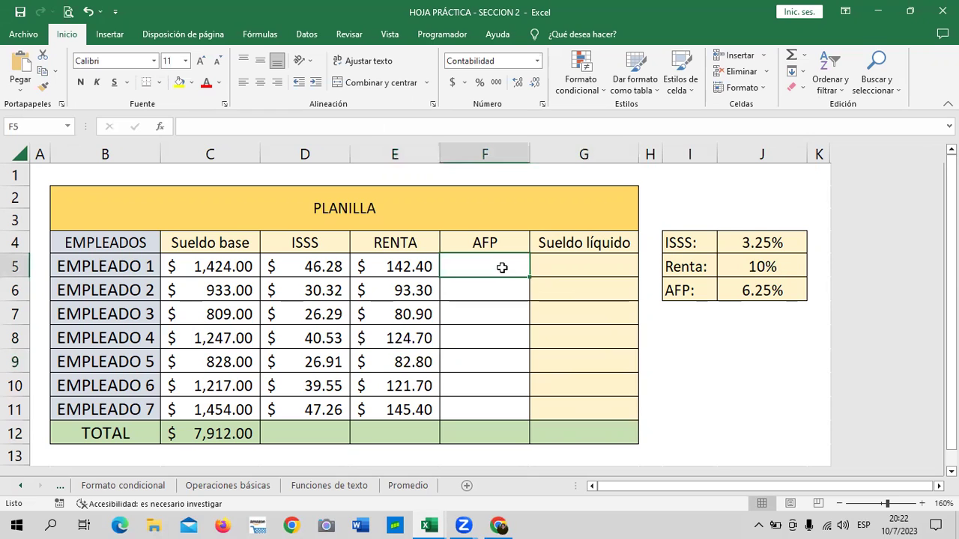
Step: Enter =C5*$J$6 in F5, giving Empleado 1's AFP of $ 89.00
type("=")
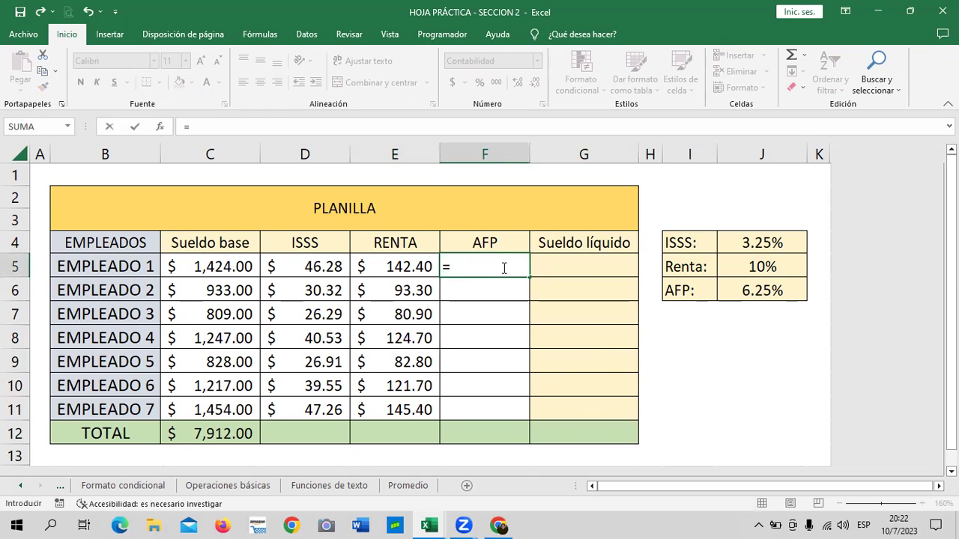
left_click(203, 266)
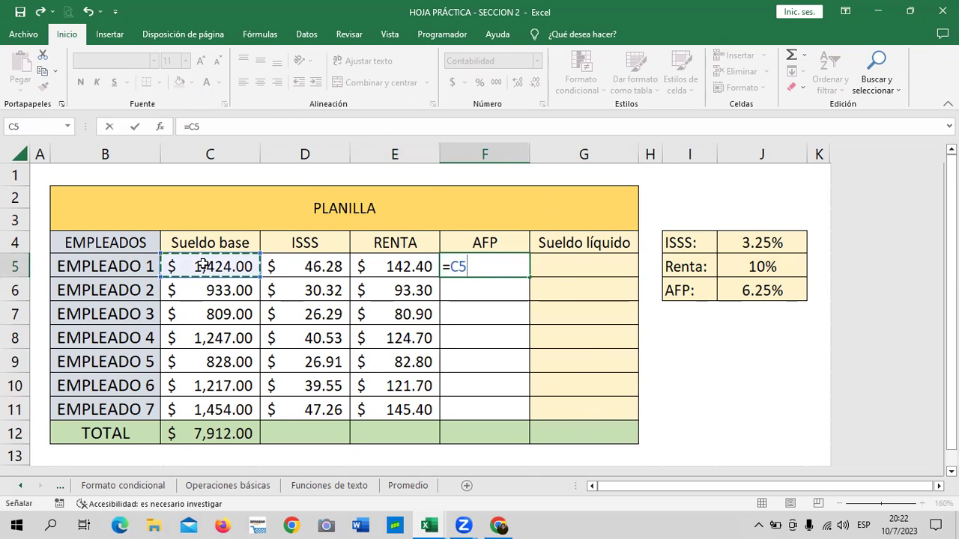
type("*")
left_click(746, 290)
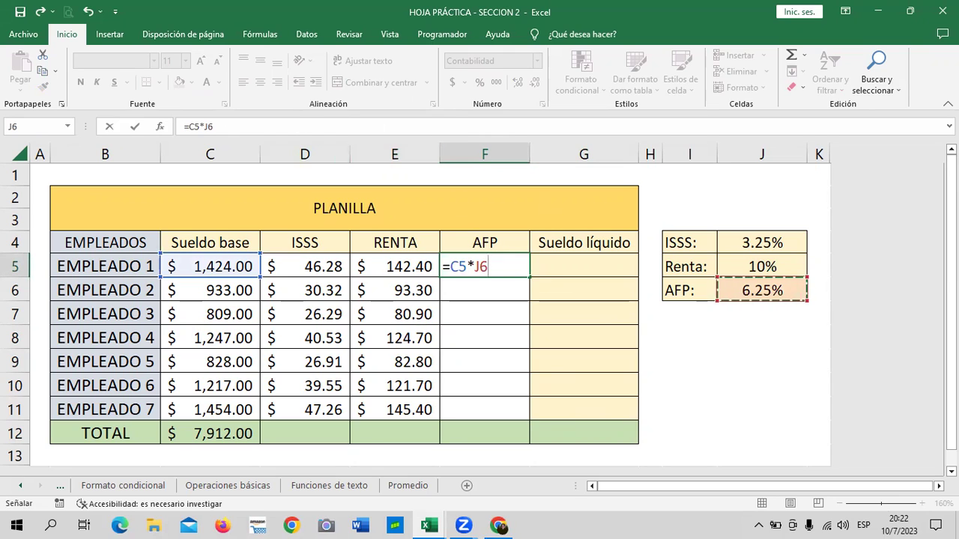
left_click(204, 128)
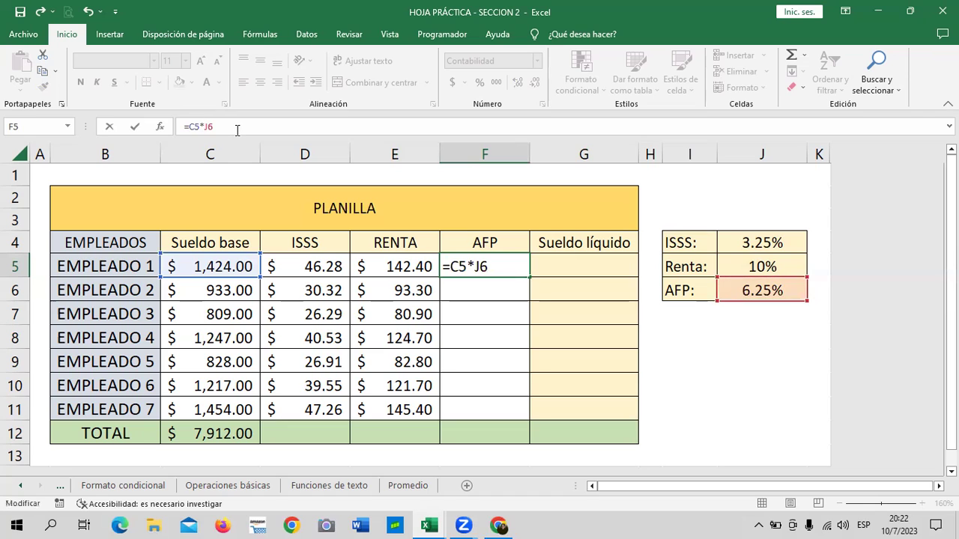
type("$4")
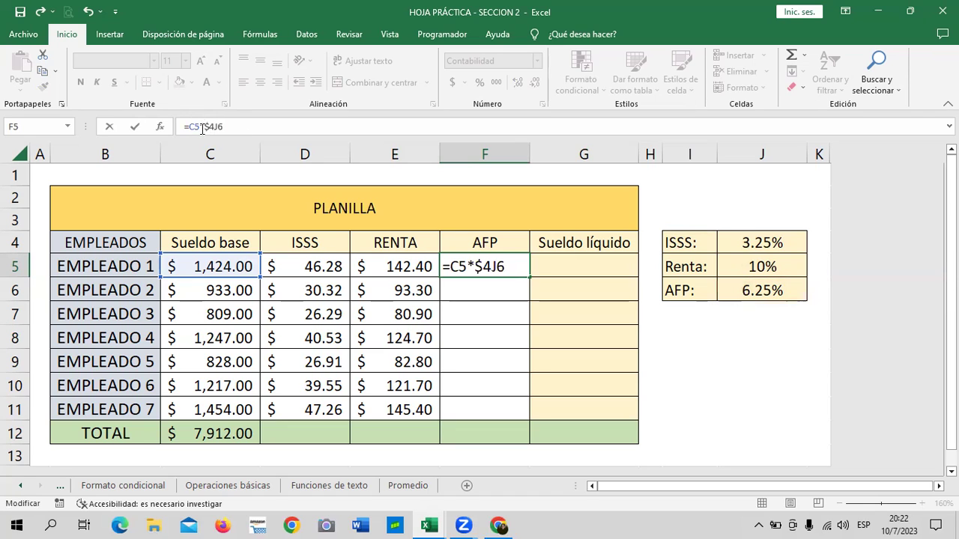
key("BackSpace")
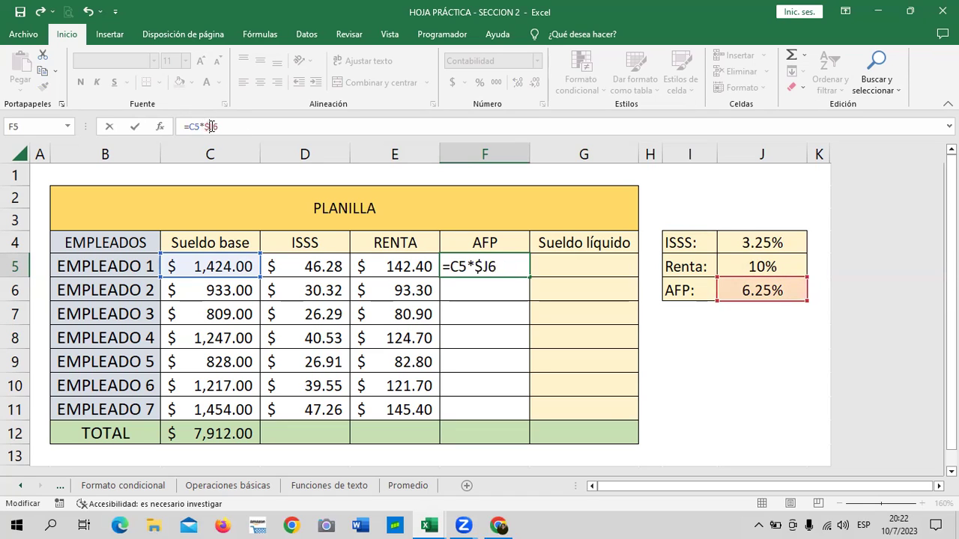
key("Right")
type("$")
key("Return")
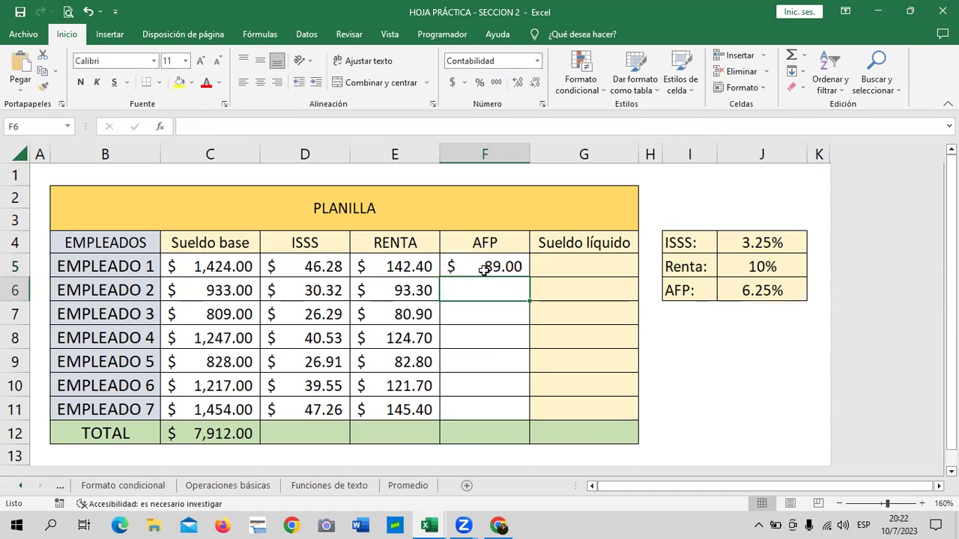
left_click(487, 268)
Step: Fill the AFP formula down to F11 and confirm F11 still uses $J$6
left_click_drag(529, 275, 534, 414)
left_click(580, 408)
left_click(492, 409)
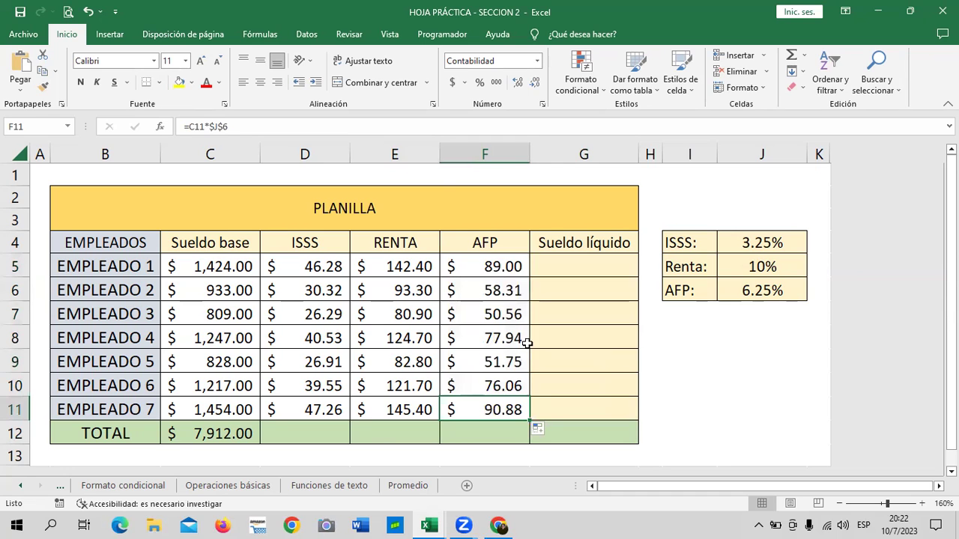
left_click(403, 127)
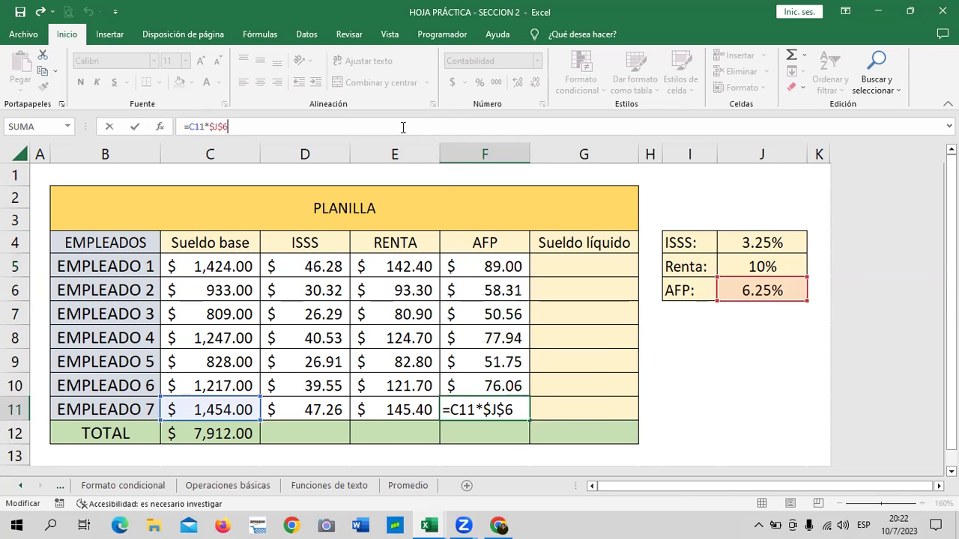
Step: Verify the F8 and F5 formulas both keep the locked $J$6 rate
left_click(498, 338)
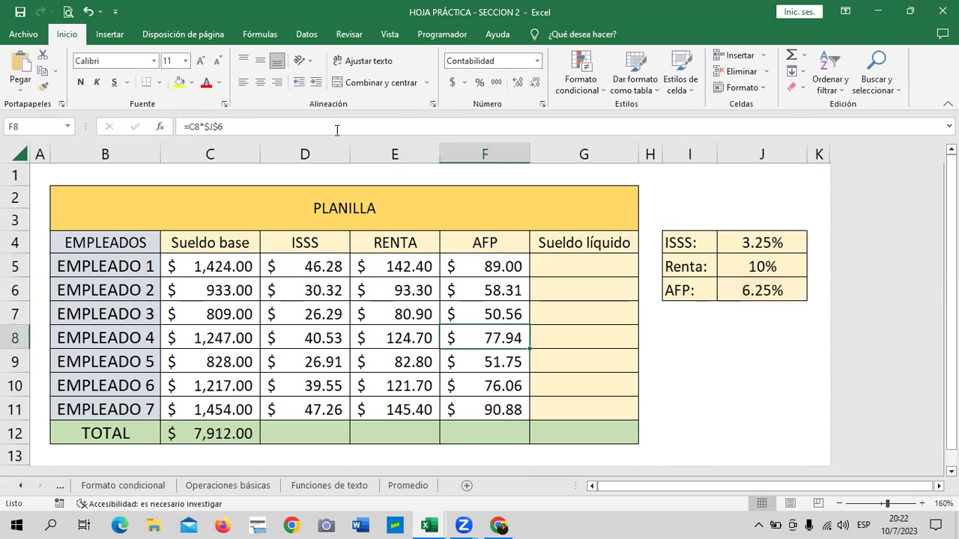
left_click(336, 131)
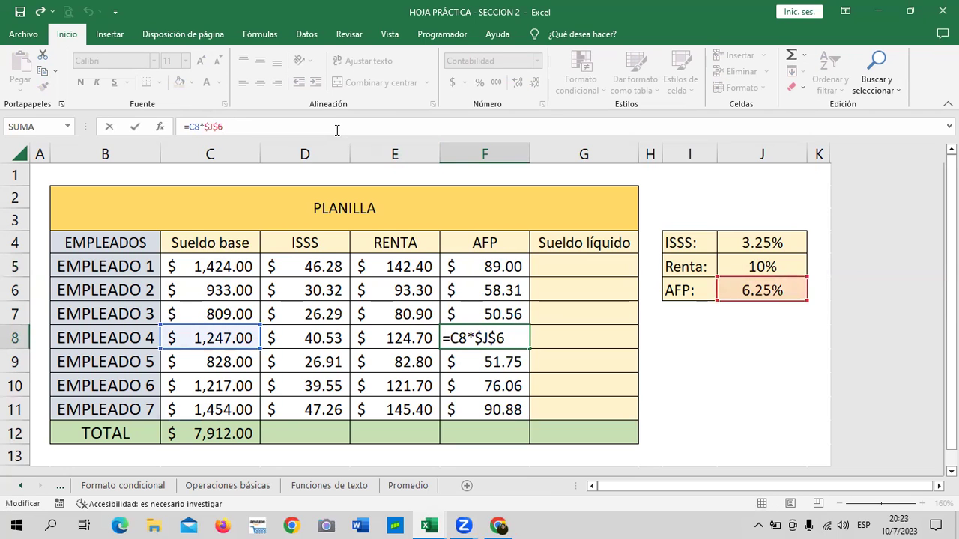
key("Return")
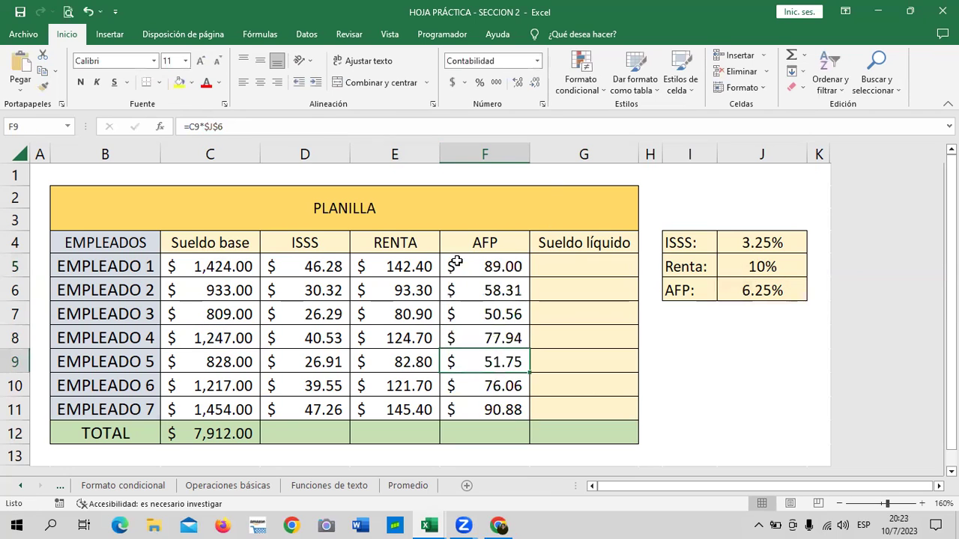
left_click(472, 262)
left_click(337, 126)
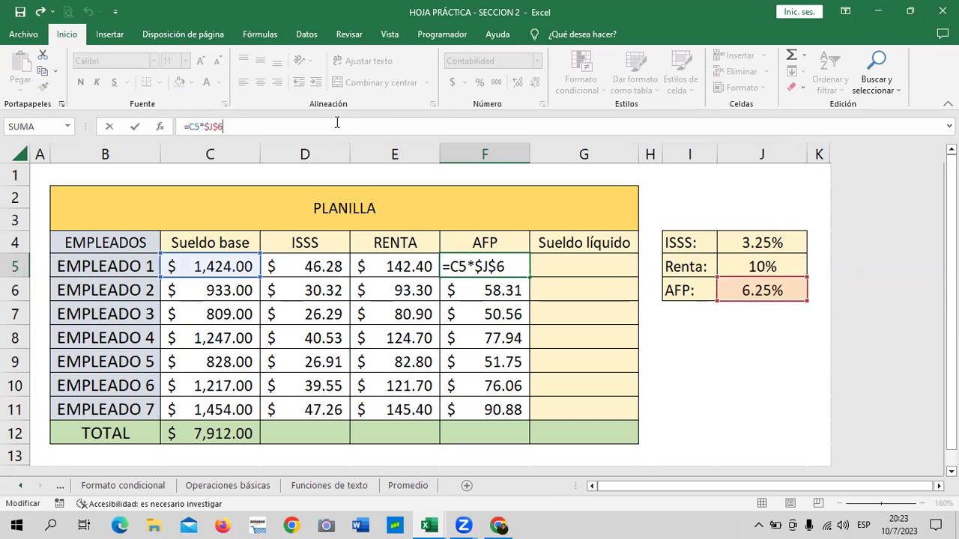
key("Return")
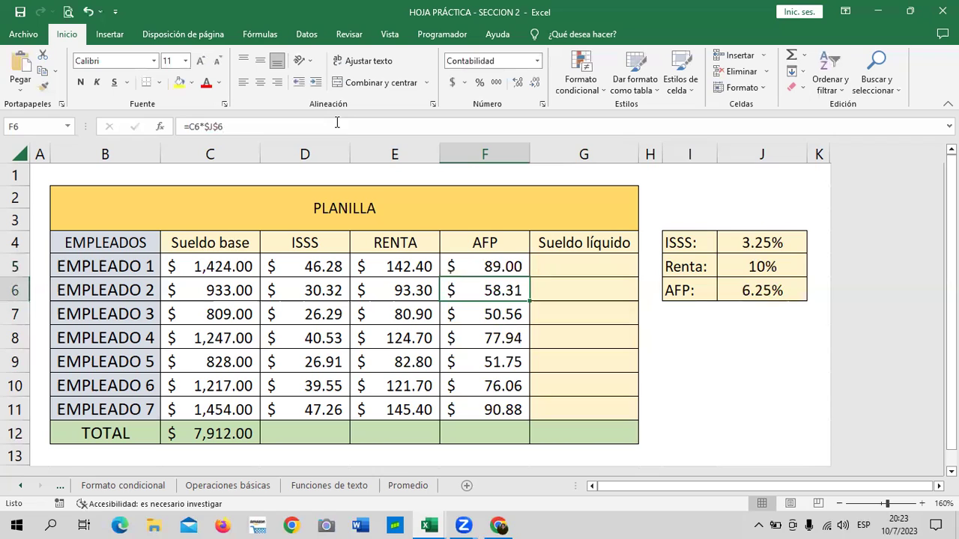
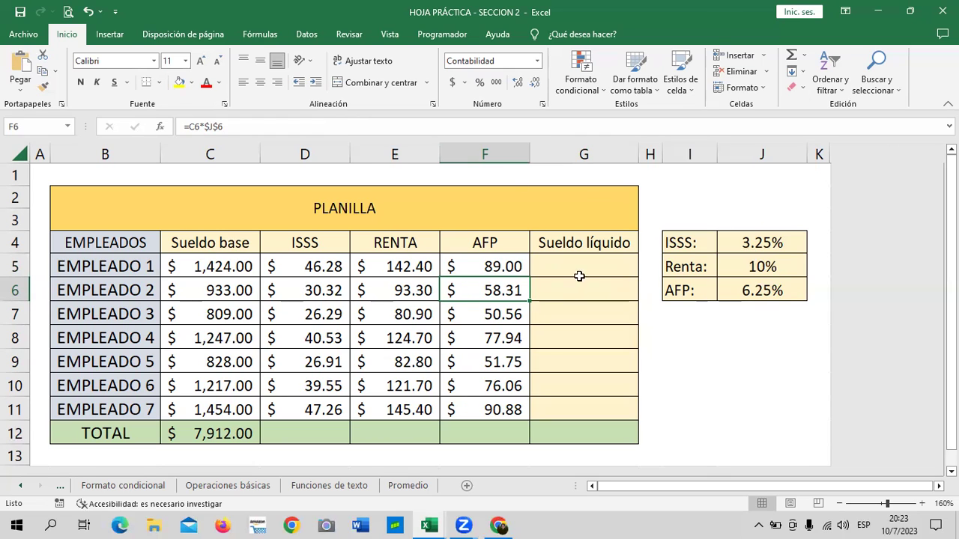
Step: Check the ISSS rate and the AFP formulas for EMPLEADO 1 and EMPLEADO 2
left_click(761, 238)
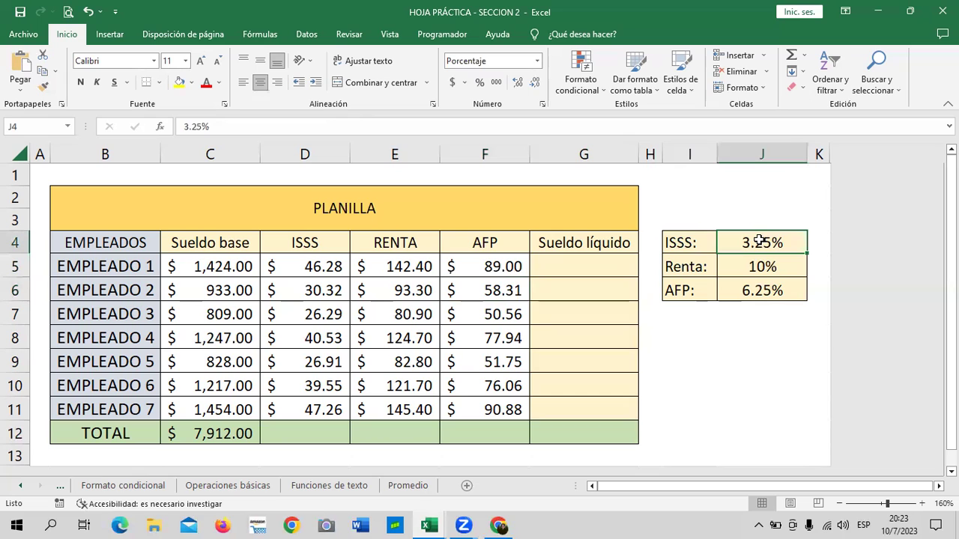
left_click(497, 269)
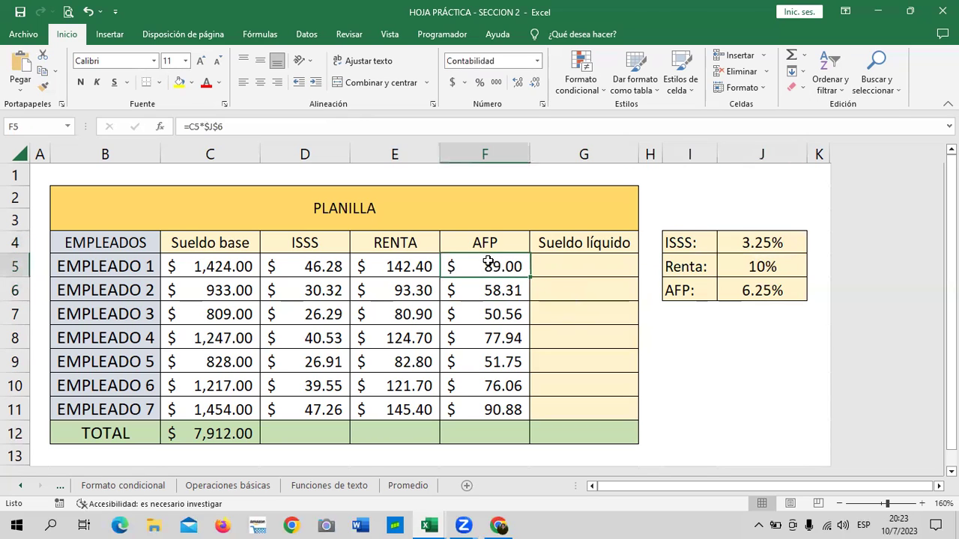
left_click(512, 293)
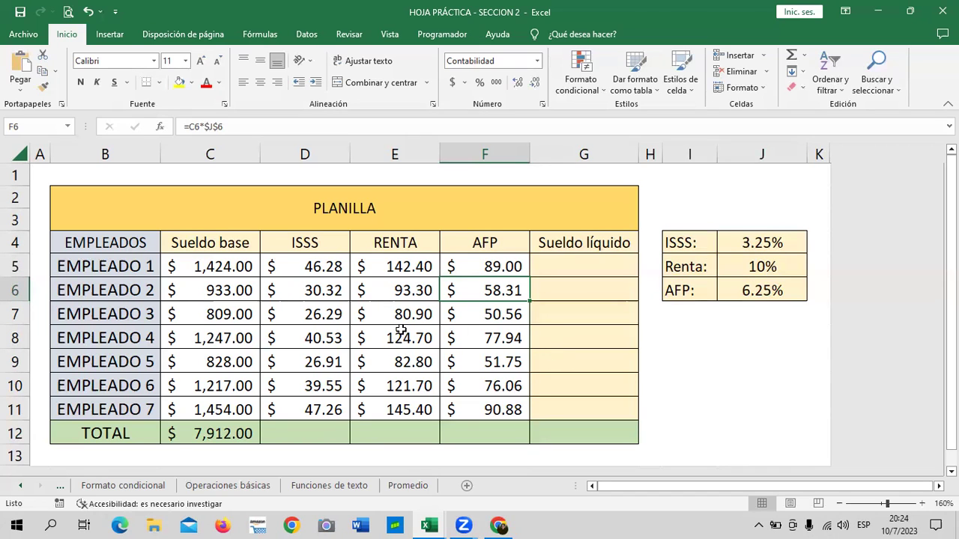
key("Right")
key("Down")
key("Down")
key("Down")
Step: AutoSum the ISSS, RENTA and AFP columns in row 12: 257.14, 791.20 and 494.50
left_click(300, 432)
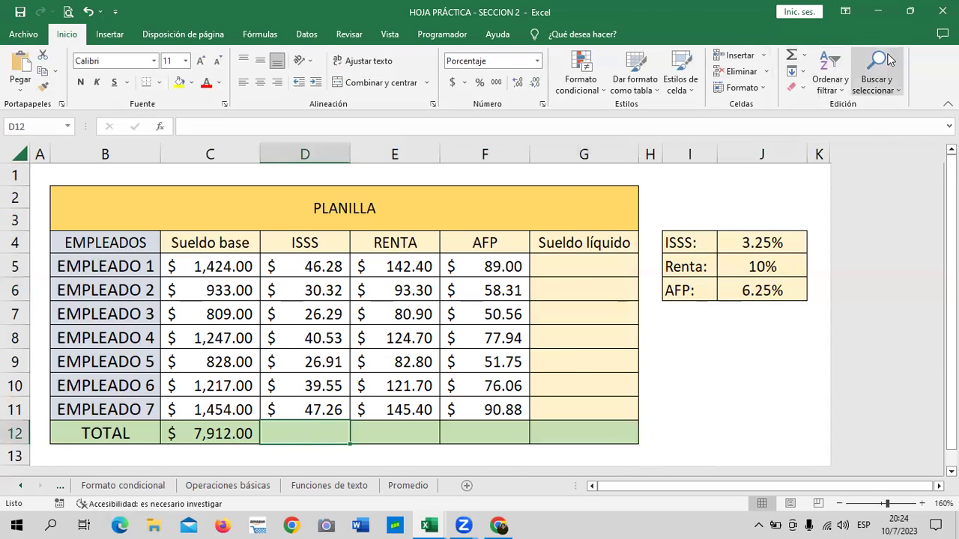
left_click(791, 55)
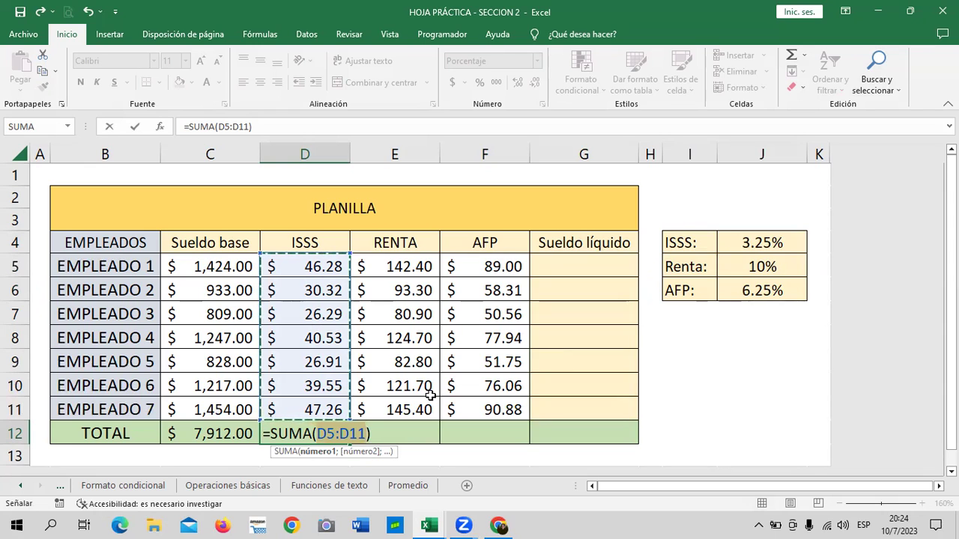
key("Return")
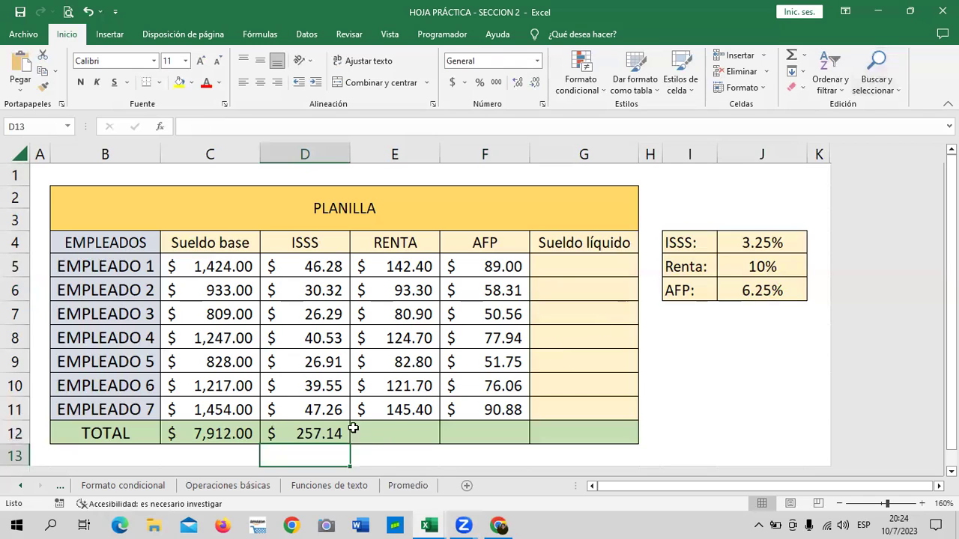
left_click(388, 433)
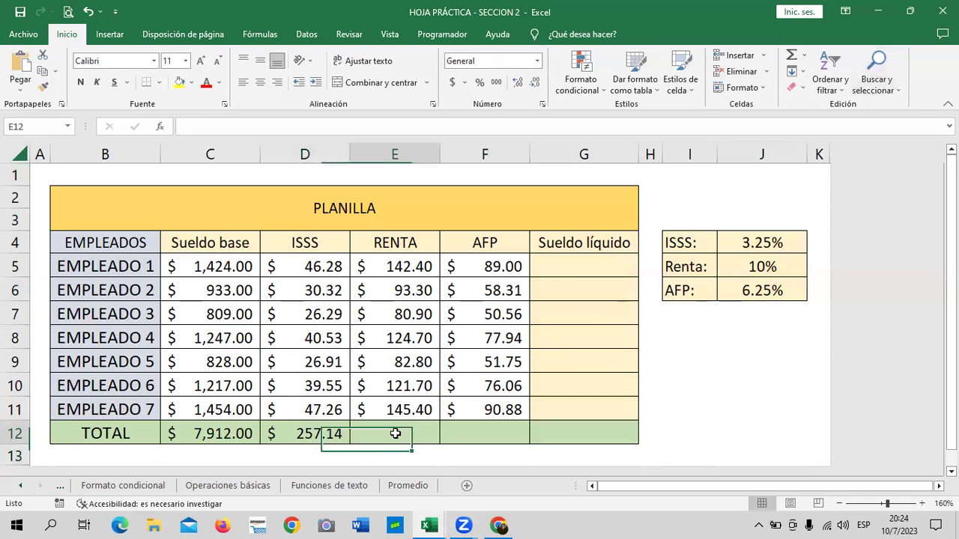
left_click(791, 55)
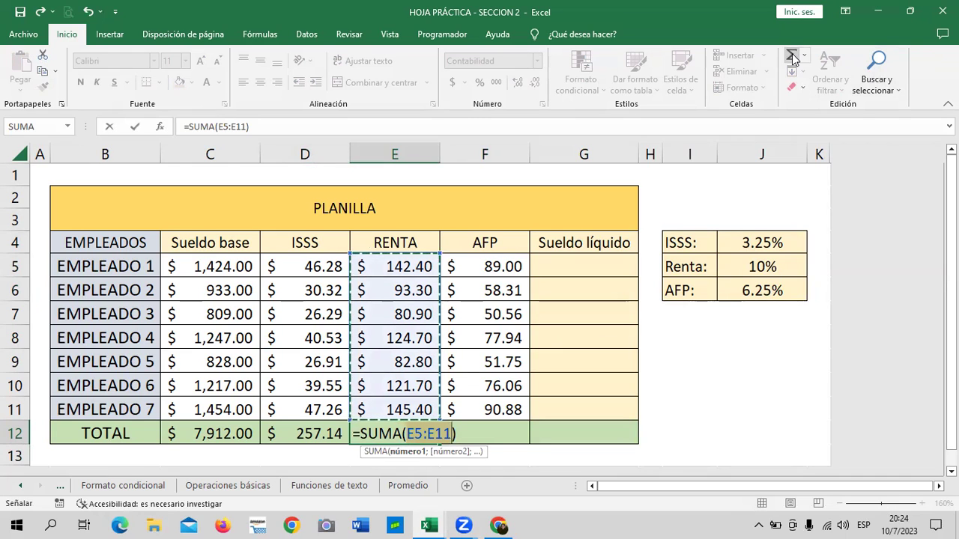
key("Return")
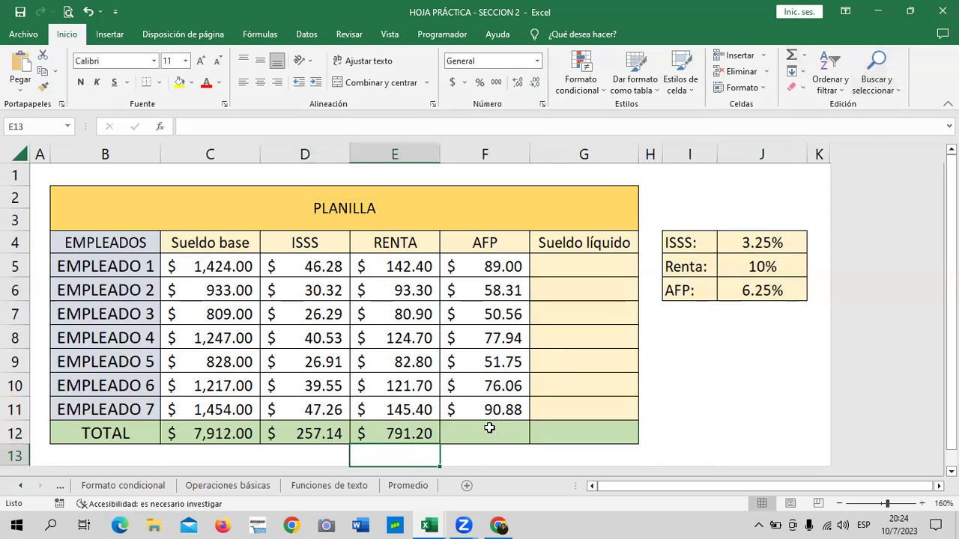
left_click(489, 428)
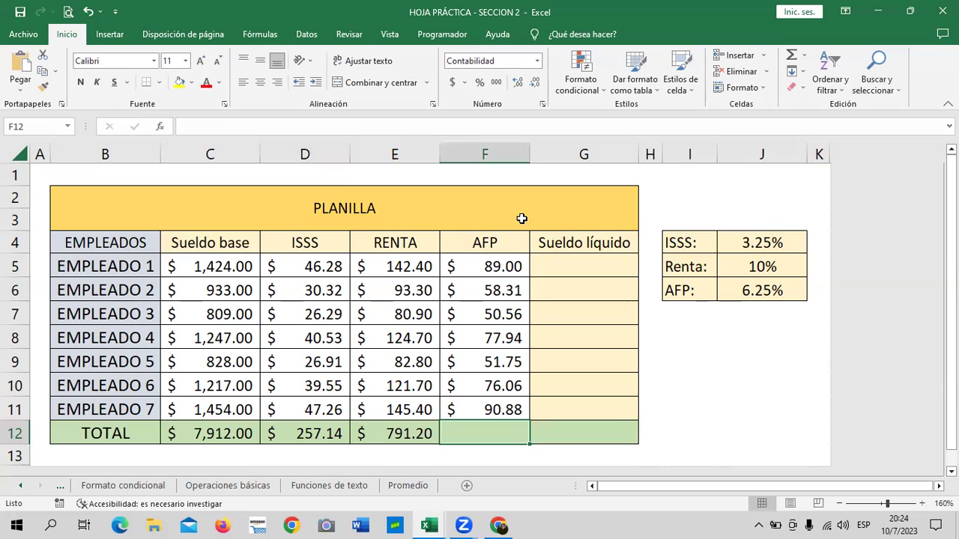
left_click(791, 55)
key("Return")
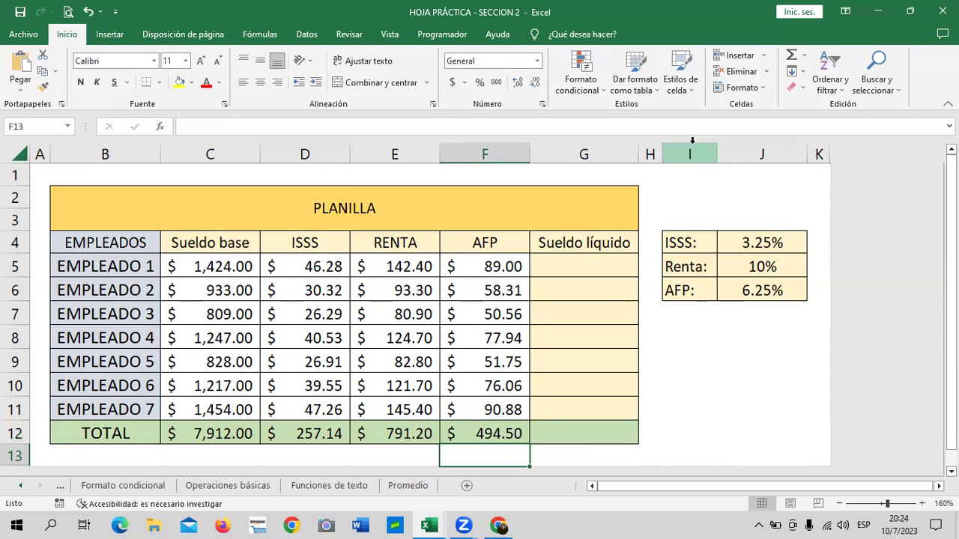
left_click(577, 267)
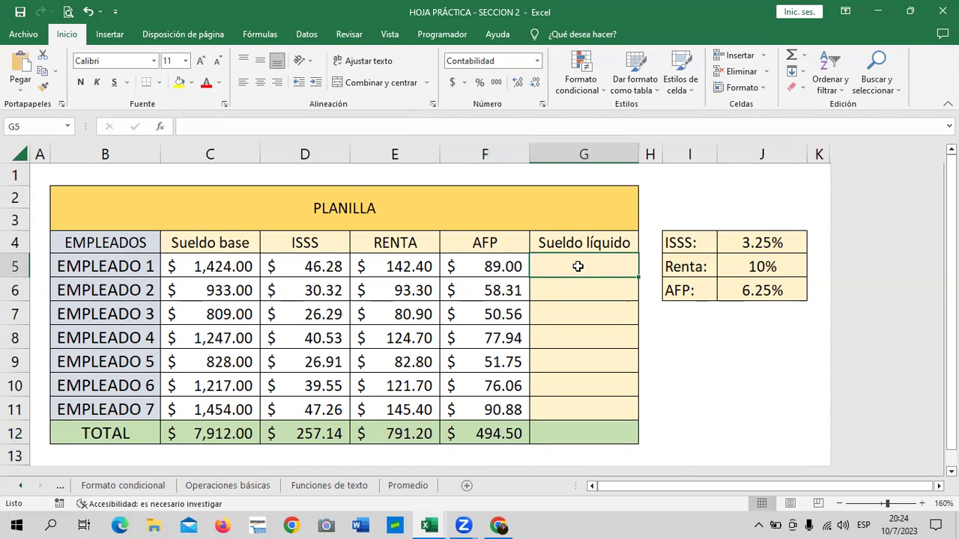
Step: Enter =C5-D5-E5-F5 in G5 so EMPLEADO 1's net salary shows $1,146.32
type("=")
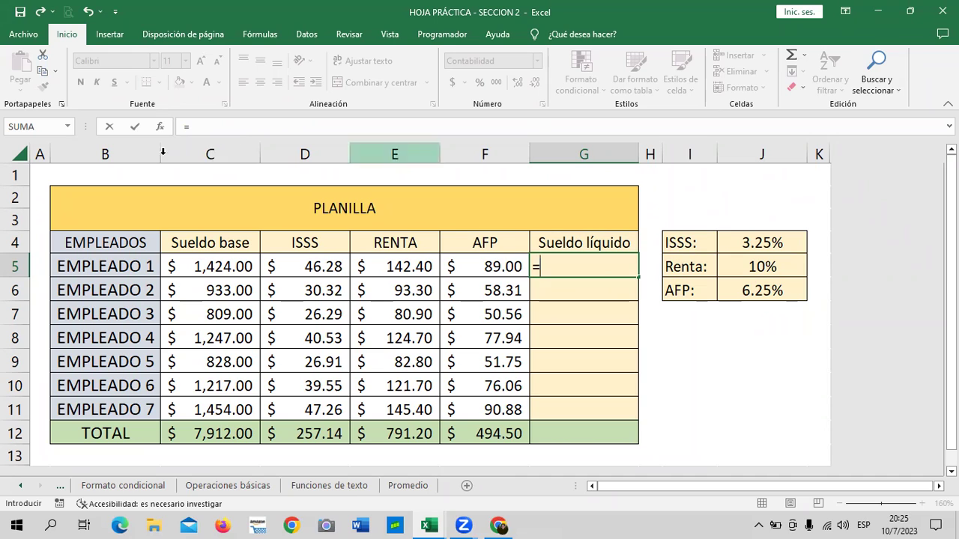
left_click(191, 263)
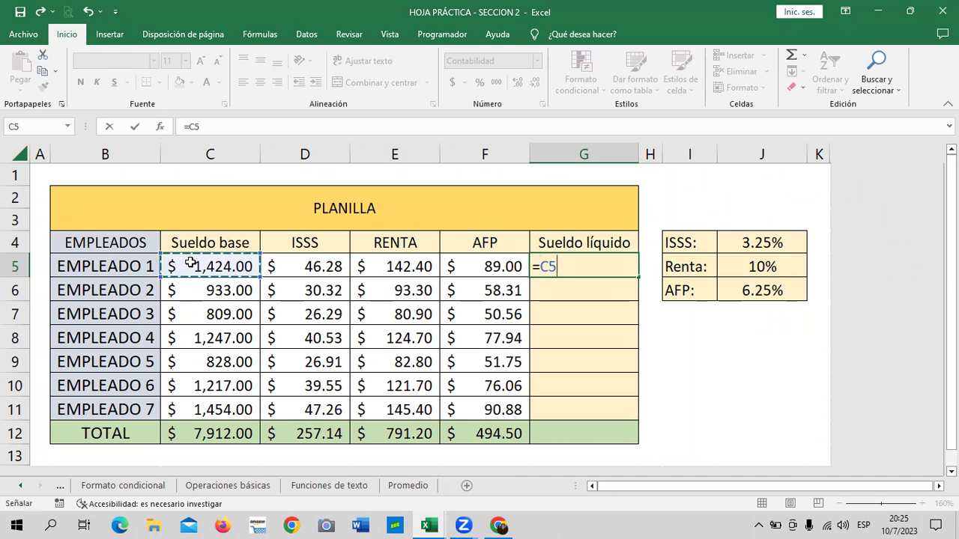
type("-")
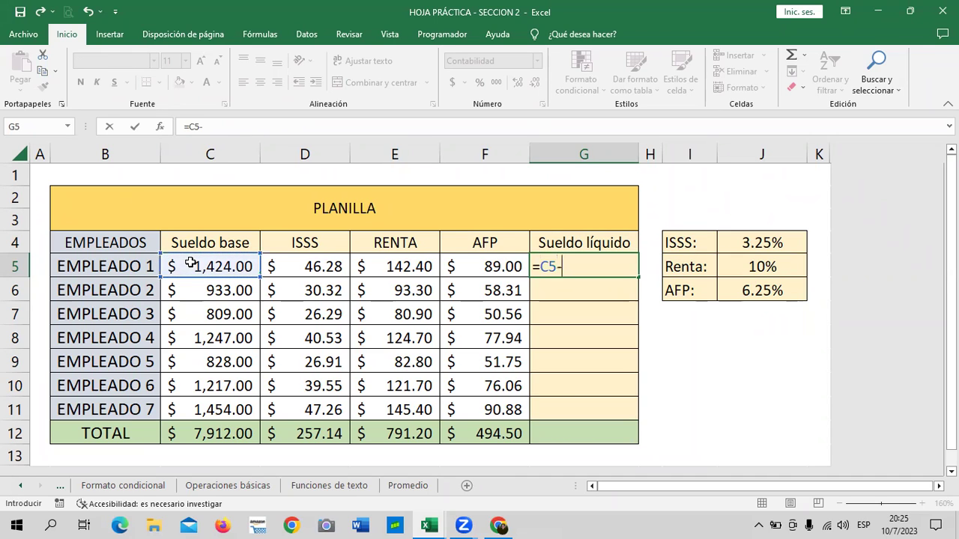
left_click(300, 268)
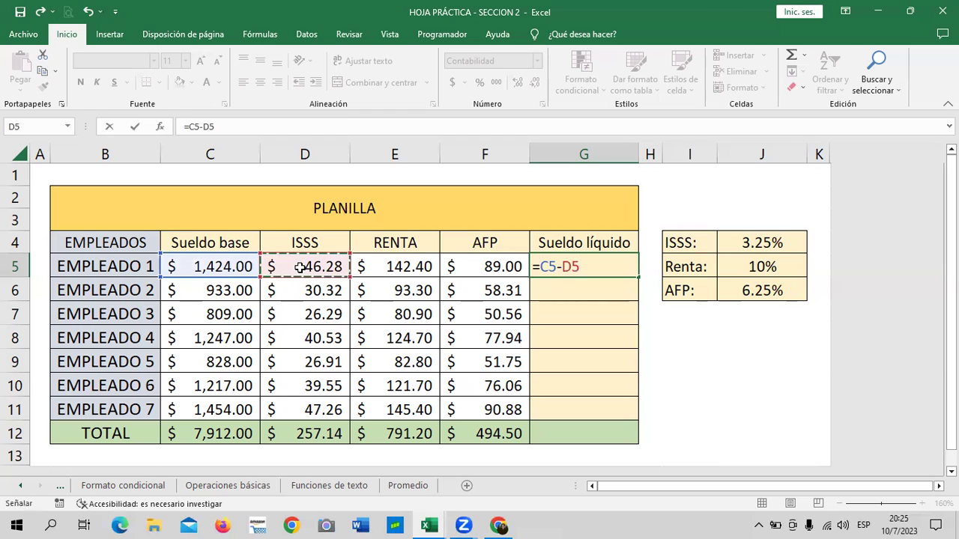
left_click(407, 267)
type("-")
left_click(481, 266)
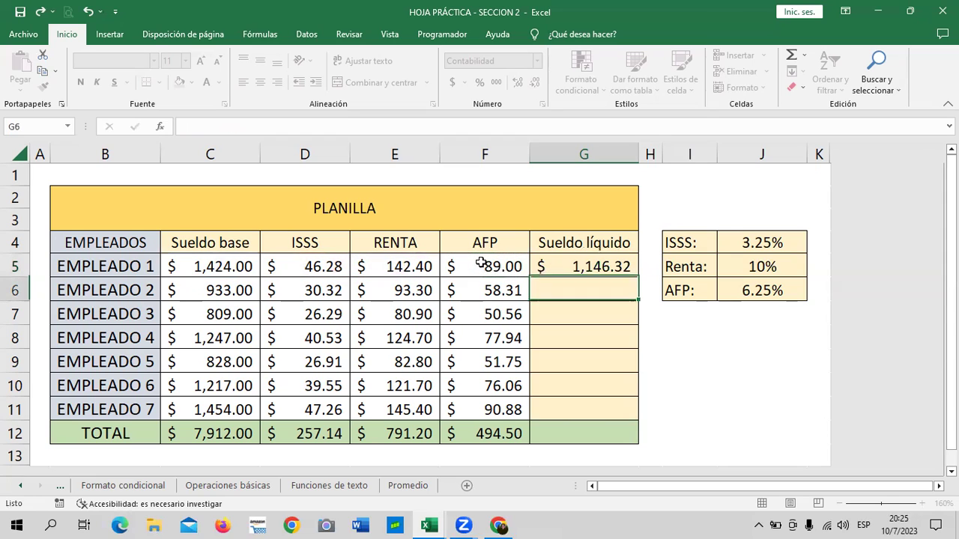
key("Return")
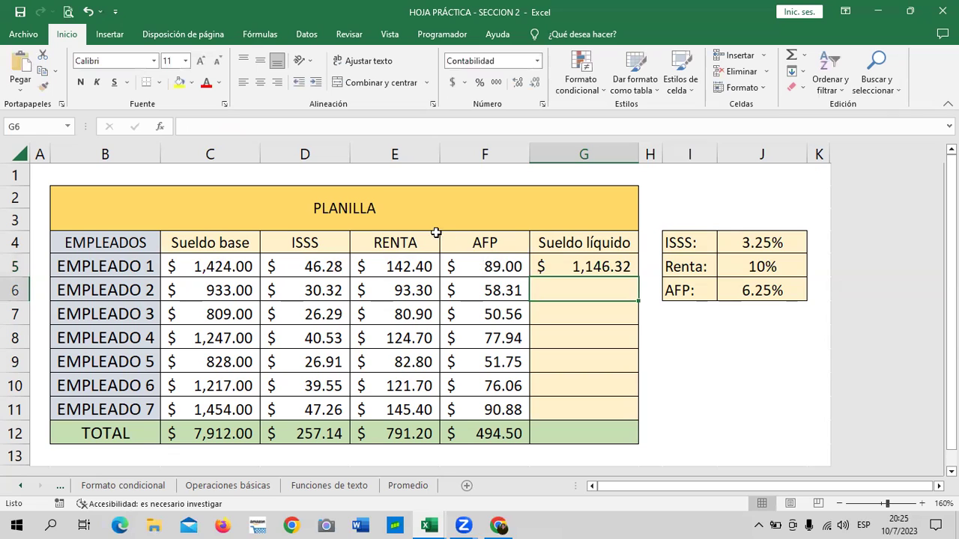
left_click(565, 261)
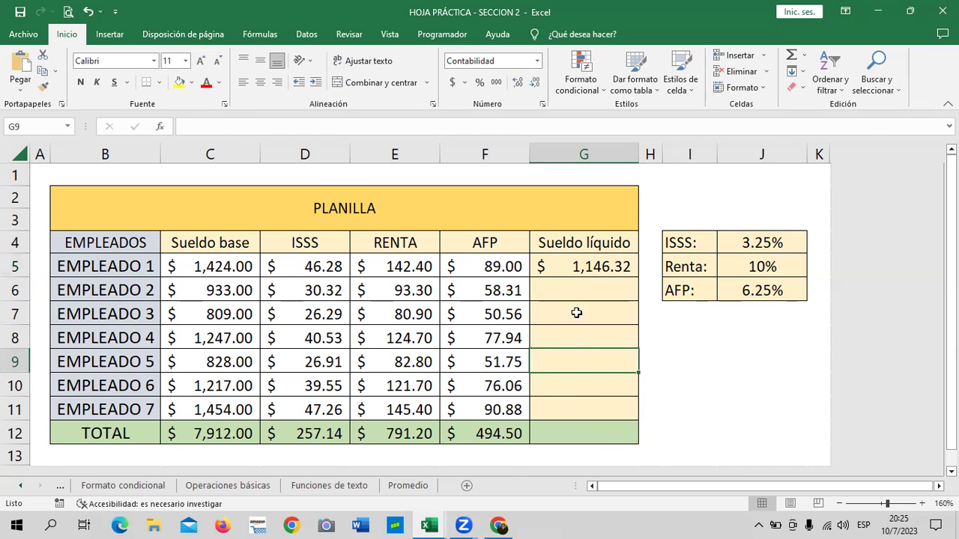
Step: Enter =C6-D6-E6-F6 in G6, giving EMPLEADO 2 a net salary of $751.07
left_click(574, 291)
type("=")
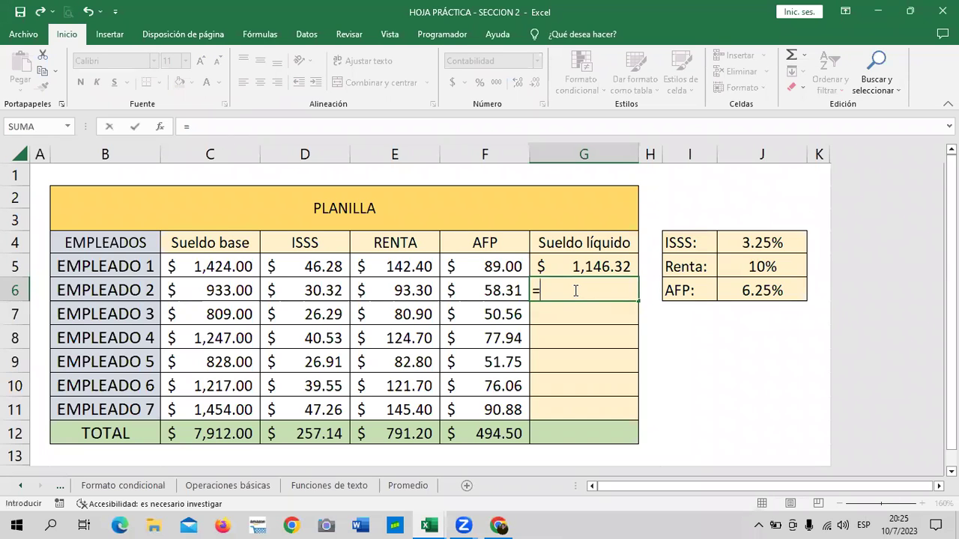
left_click(197, 289)
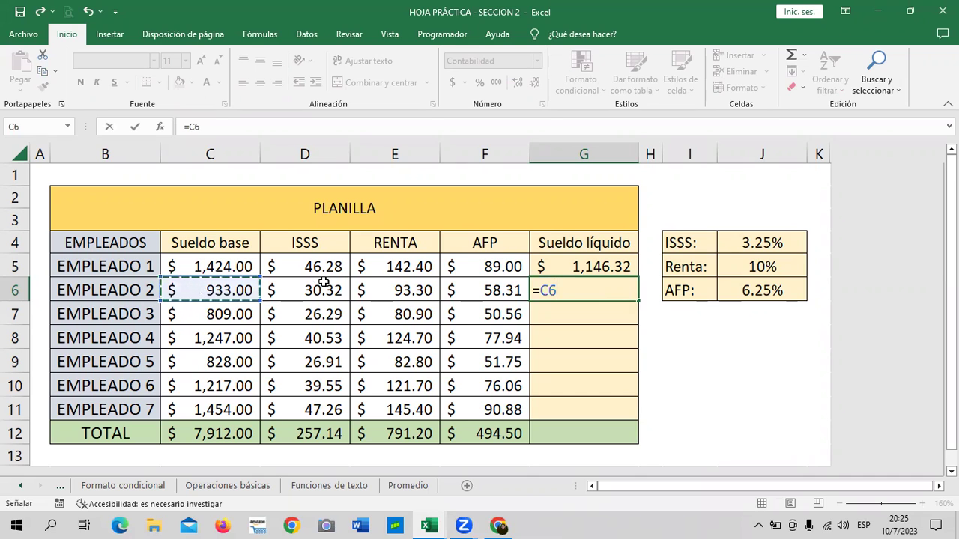
type("-")
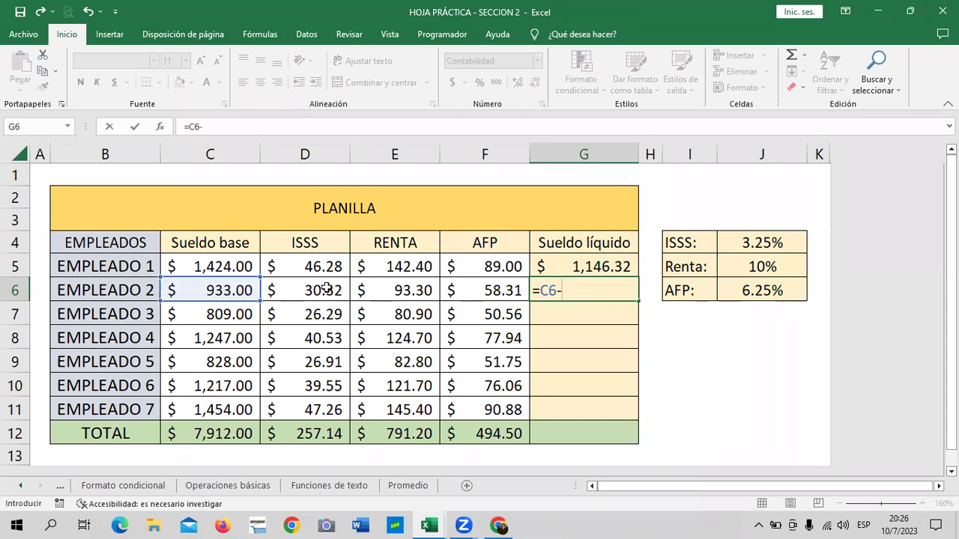
left_click(327, 287)
type("-")
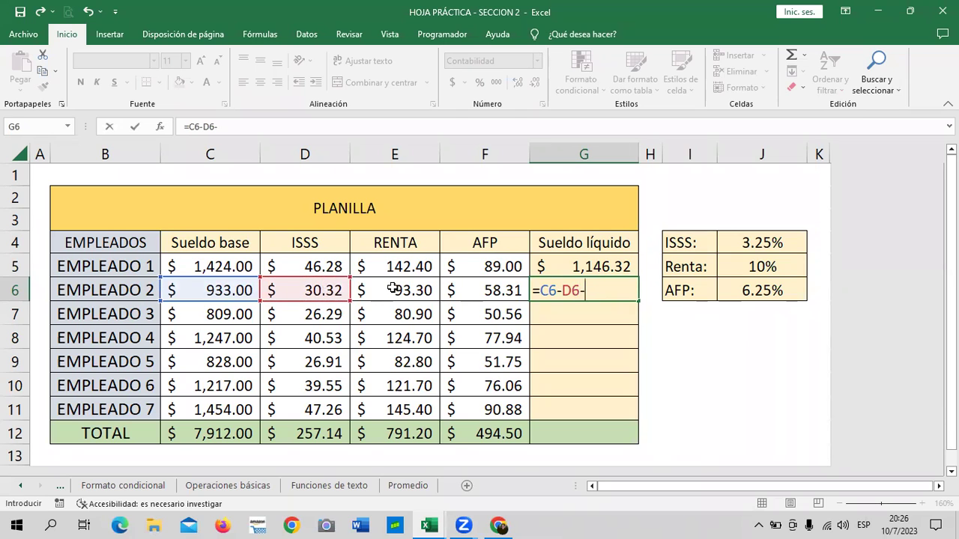
left_click(391, 288)
type("-")
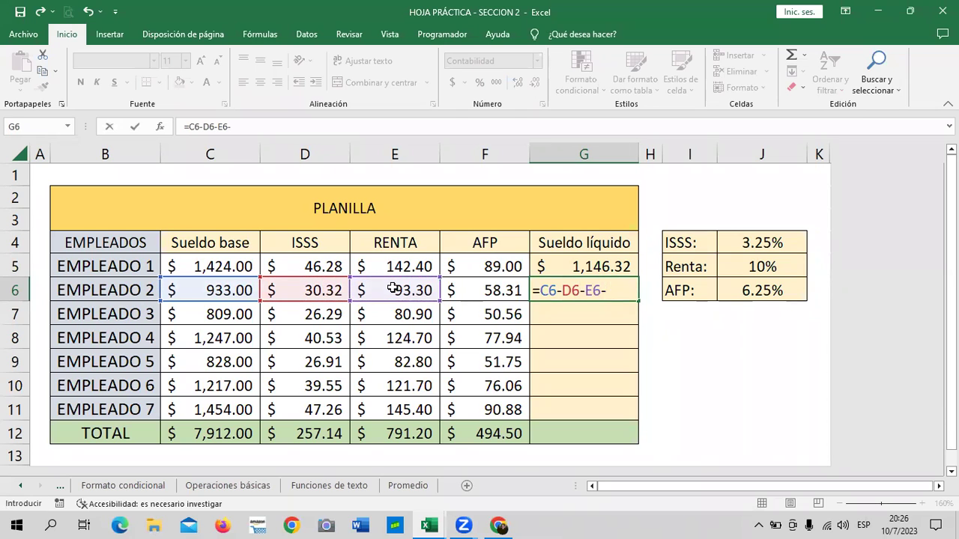
left_click(506, 292)
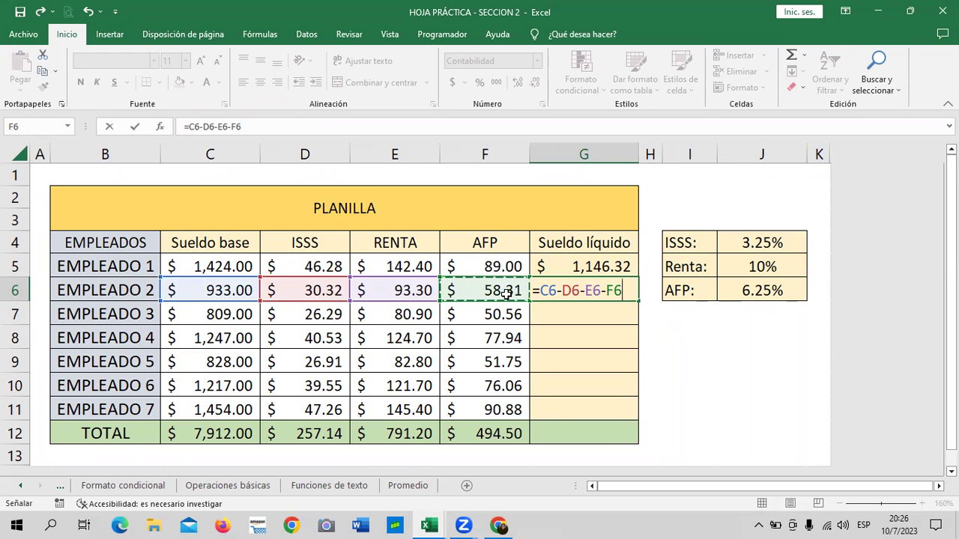
key("Return")
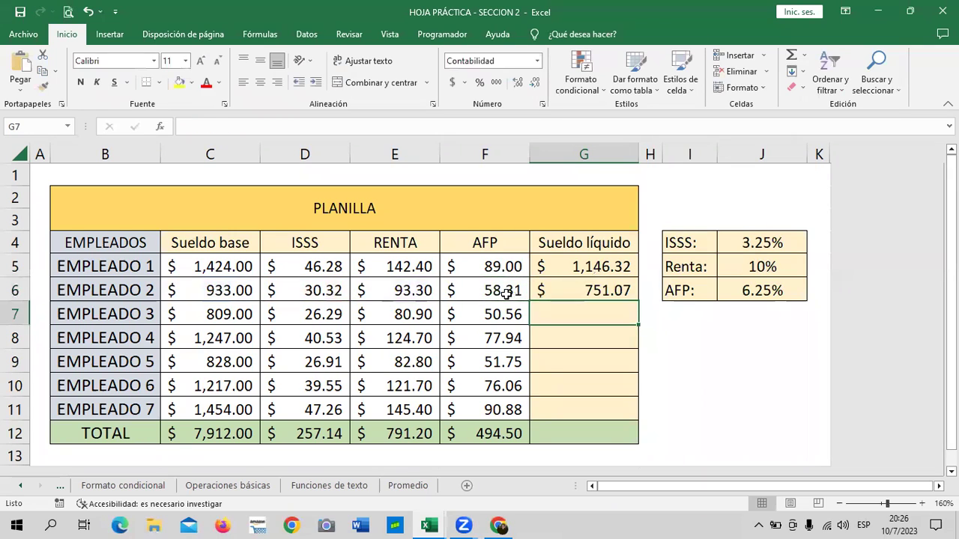
left_click(202, 288)
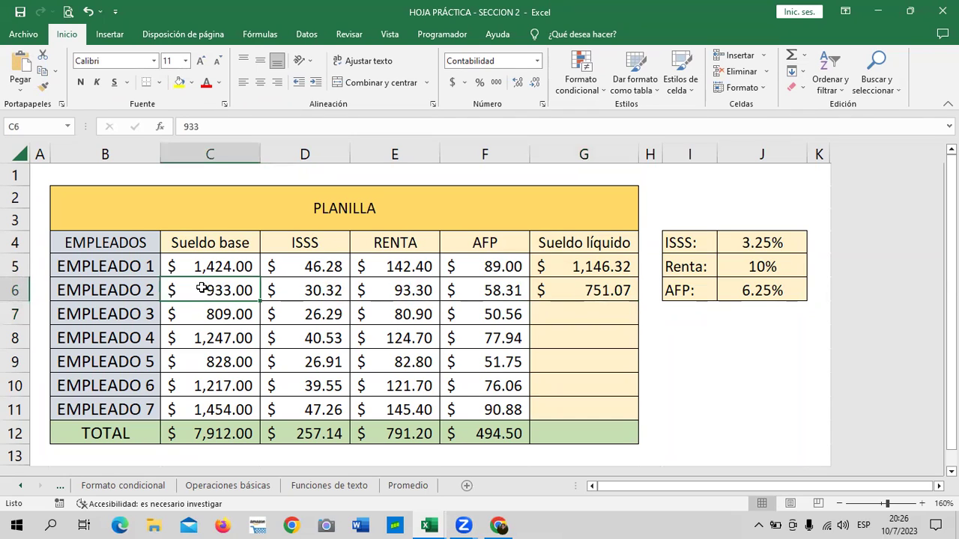
Step: Fill G6's net salary formula down to G11 and AutoSum G5:G11 into G12, giving $6,369.16
left_click(567, 284)
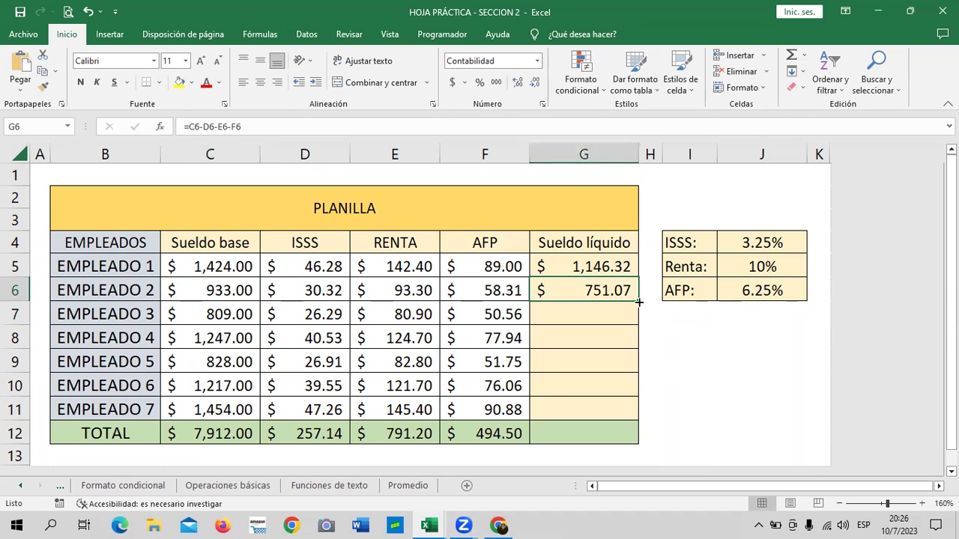
left_click_drag(639, 302, 642, 413)
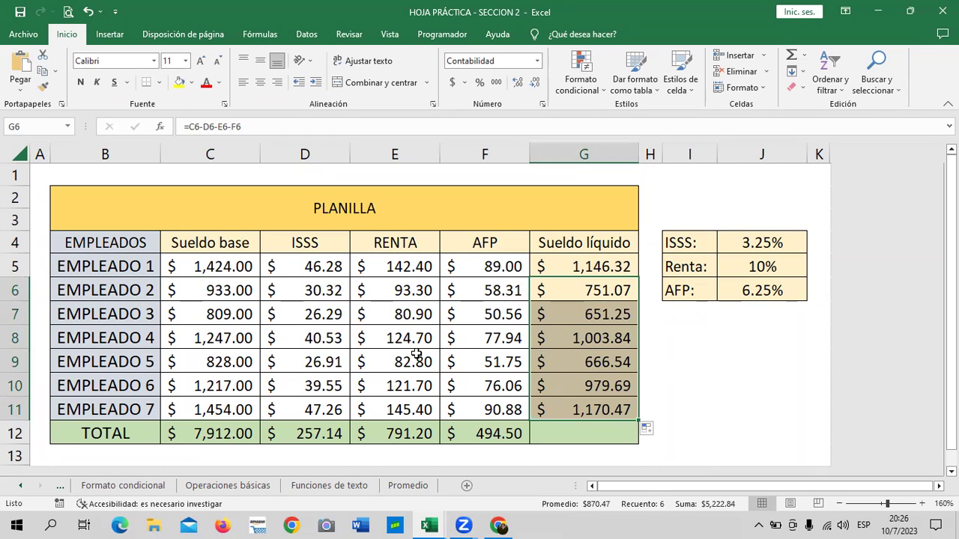
left_click(572, 434)
left_click(768, 384)
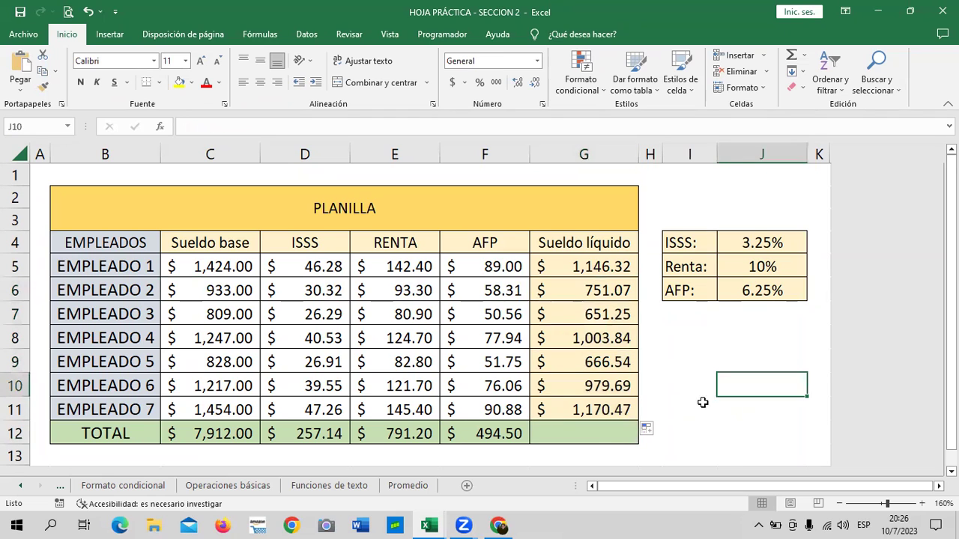
left_click(600, 430)
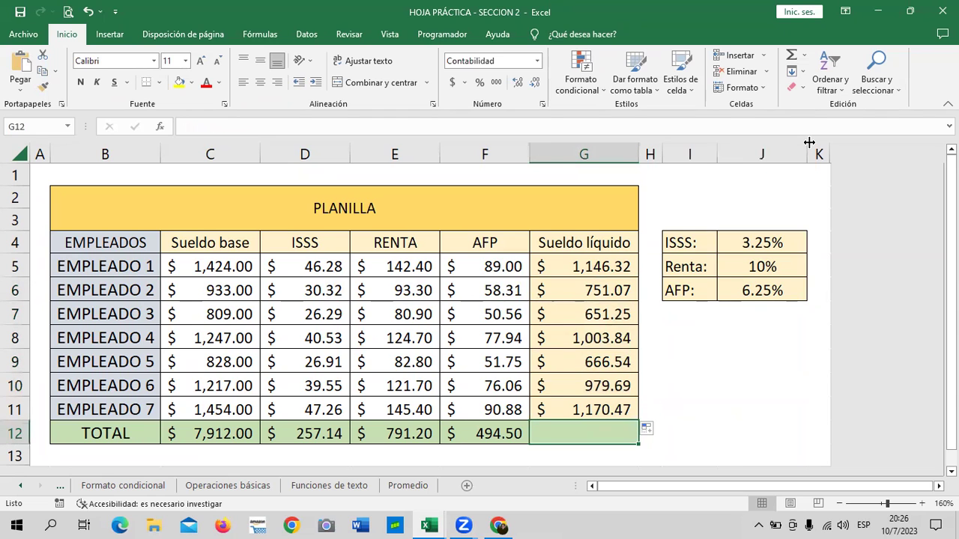
left_click(793, 57)
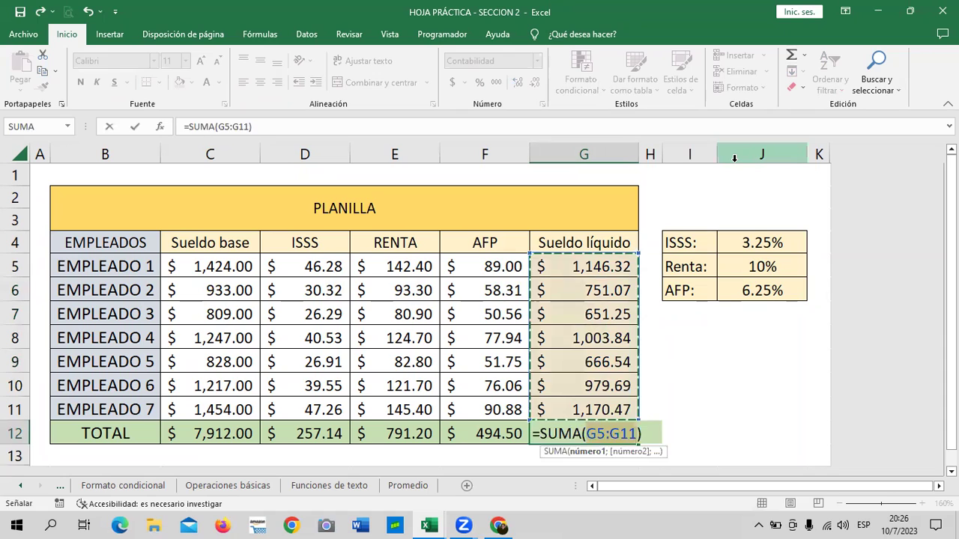
key("Return")
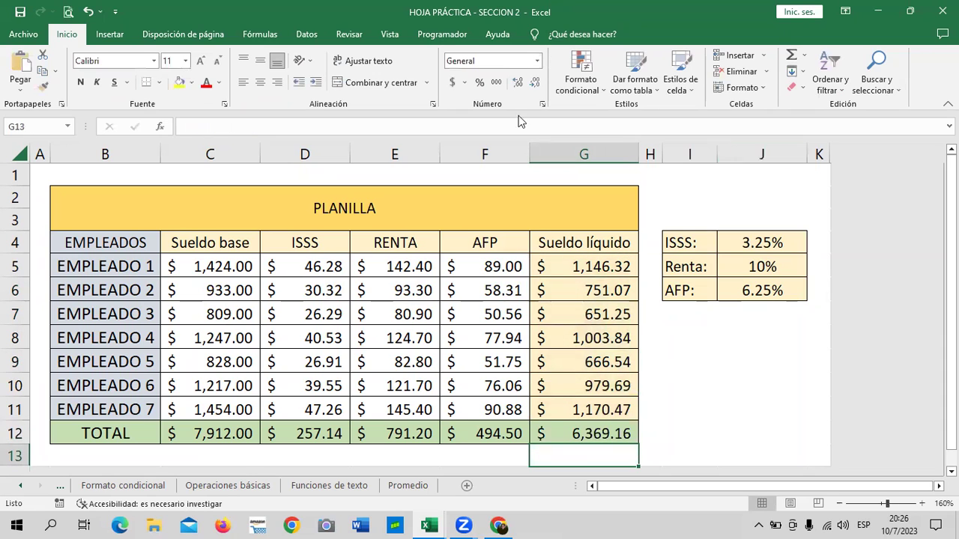
left_click(710, 392)
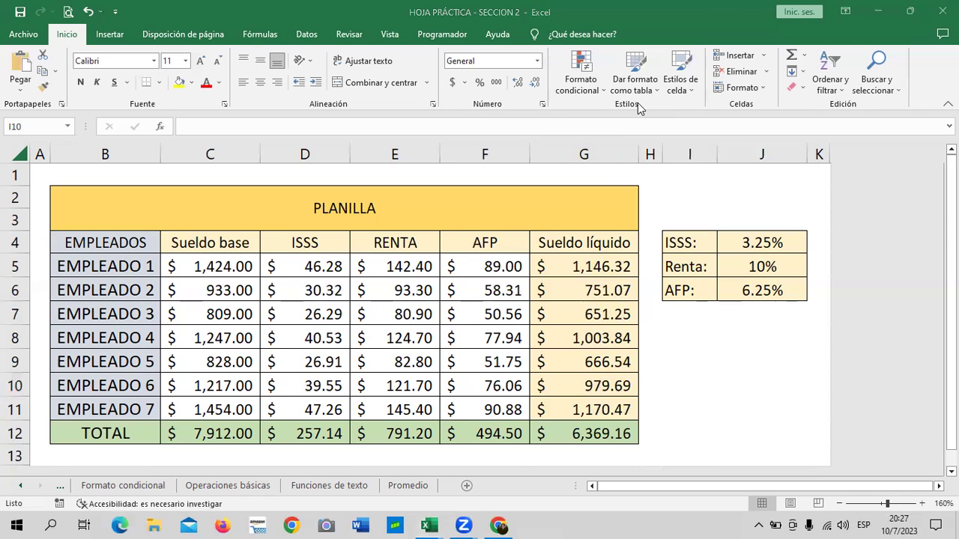
Step: Delete the five totals in C12:G12, leaving the TOTAL row blank
left_click_drag(209, 432, 590, 432)
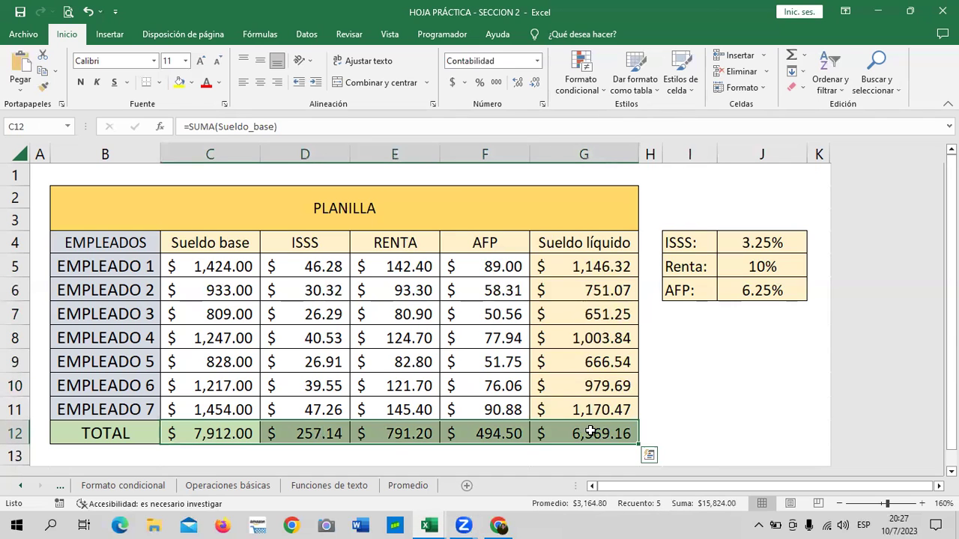
key("Delete")
left_click(730, 358)
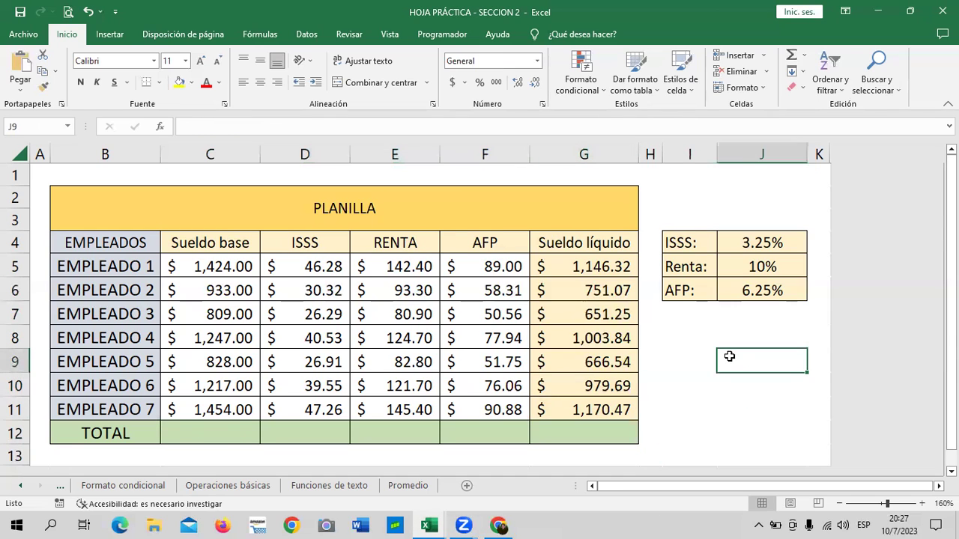
left_click(238, 431)
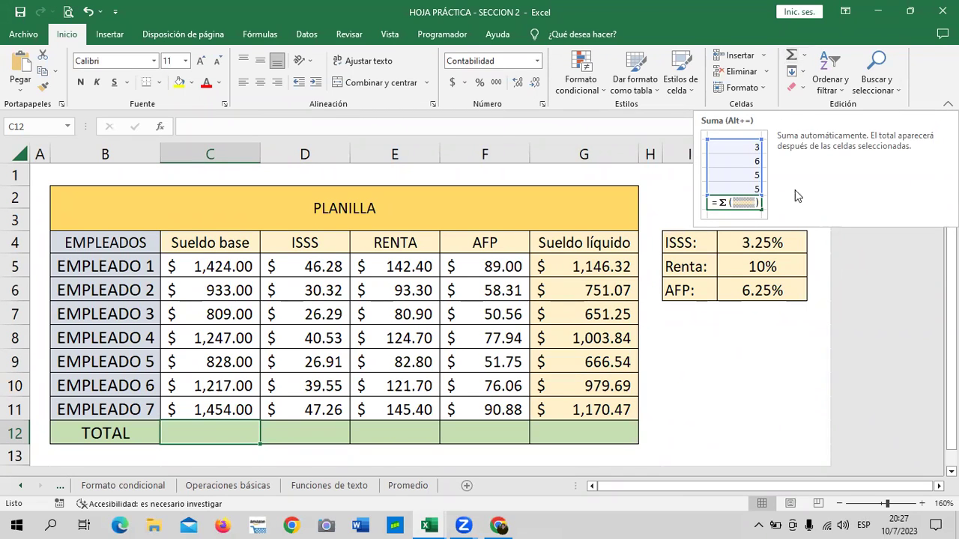
Step: AutoSum the Sueldo base and ISSS columns into C12 and D12
left_click(804, 57)
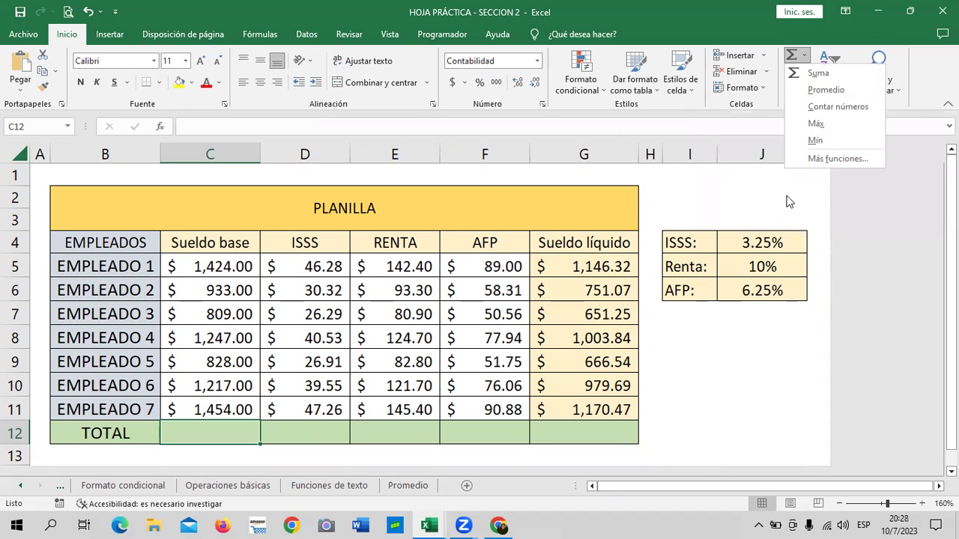
left_click(788, 197)
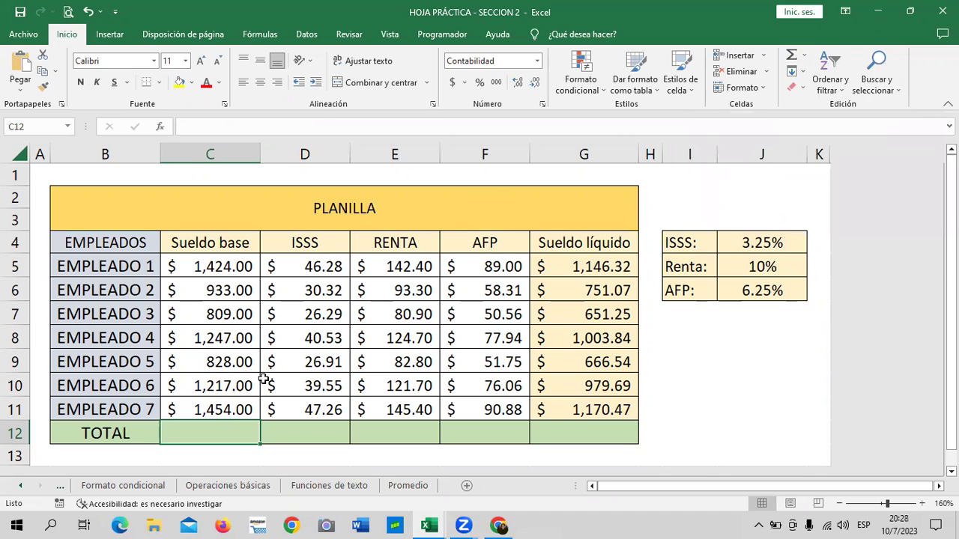
left_click(792, 56)
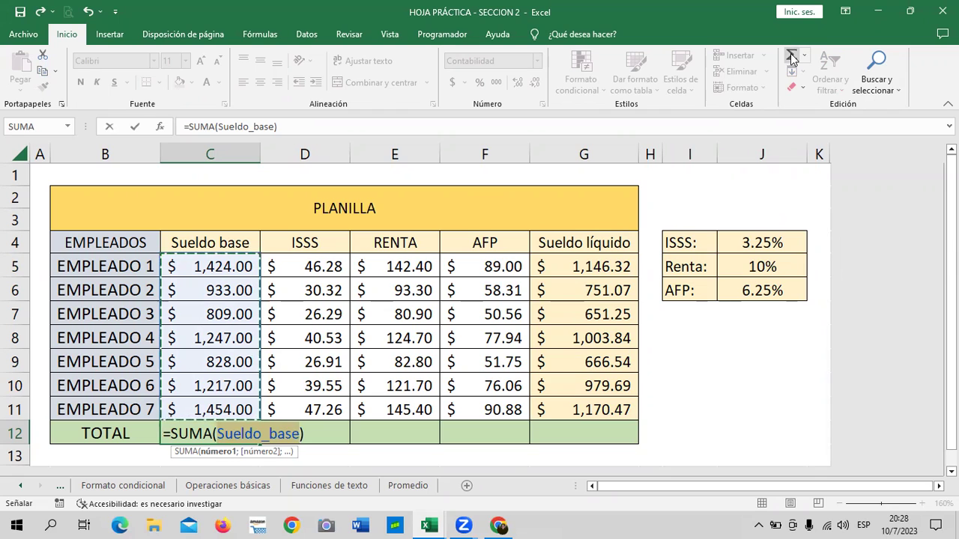
key("Return")
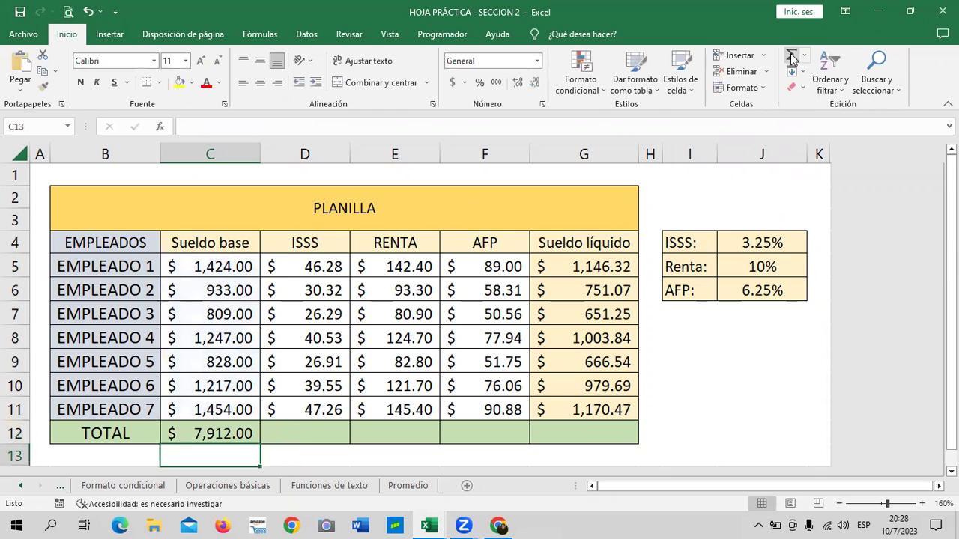
left_click(337, 426)
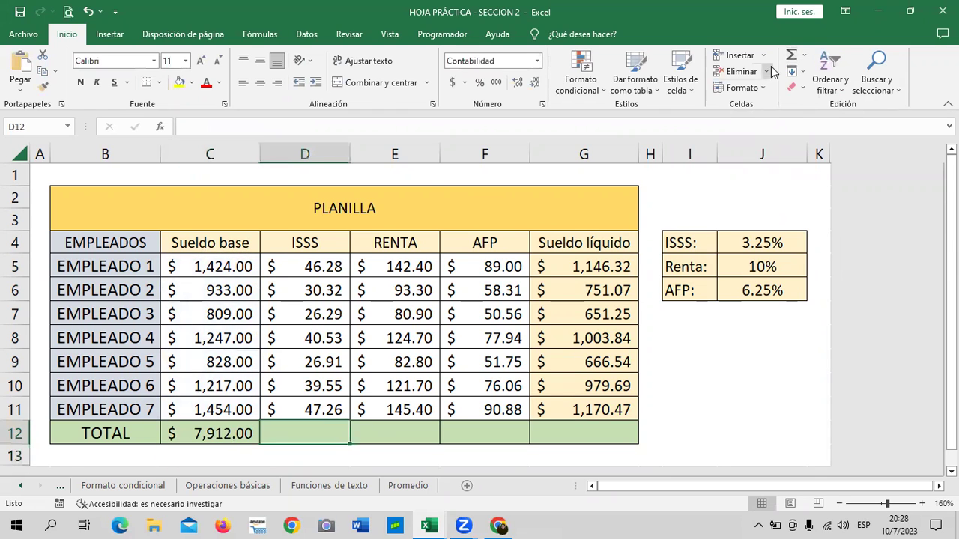
left_click(793, 54)
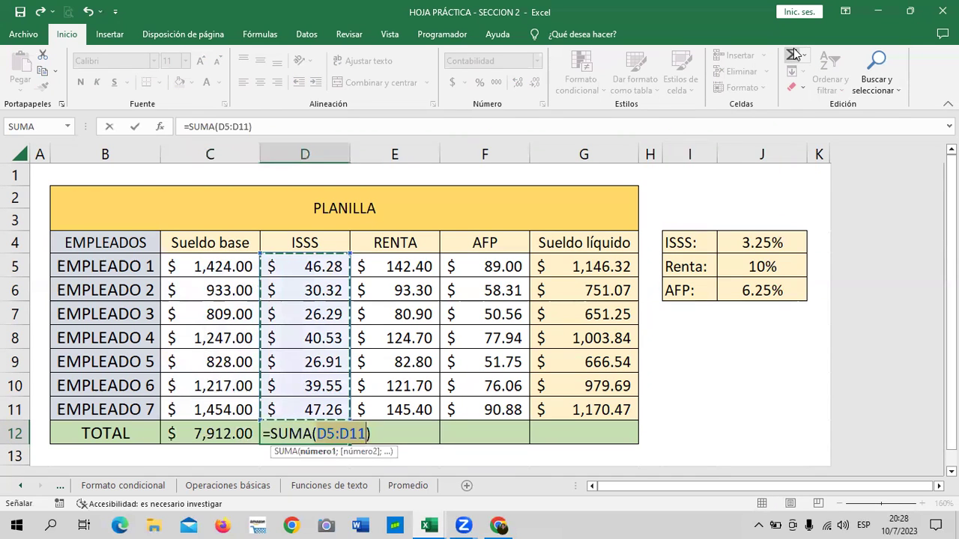
key("Return")
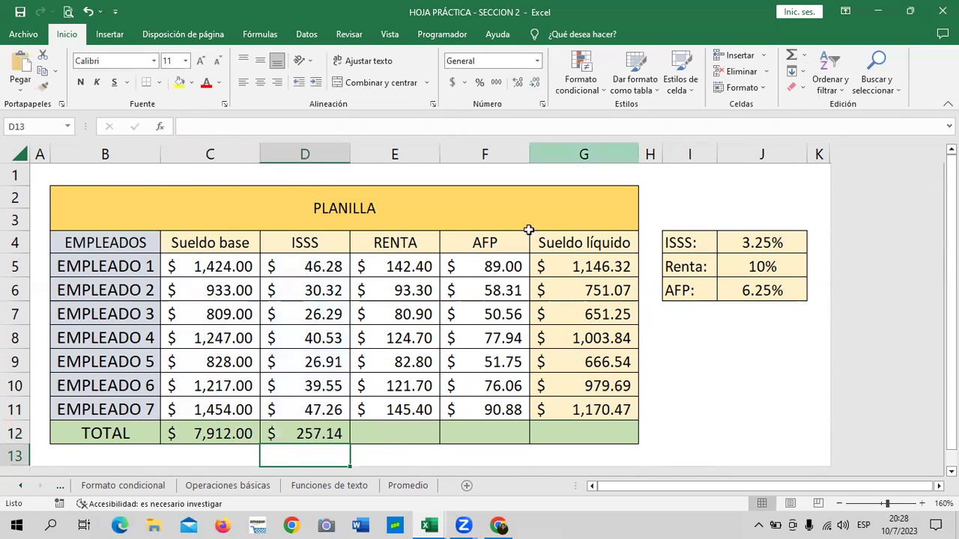
Step: Redo the RENTA total in E12 as a sum of E5:E11
left_click_drag(403, 262, 410, 411)
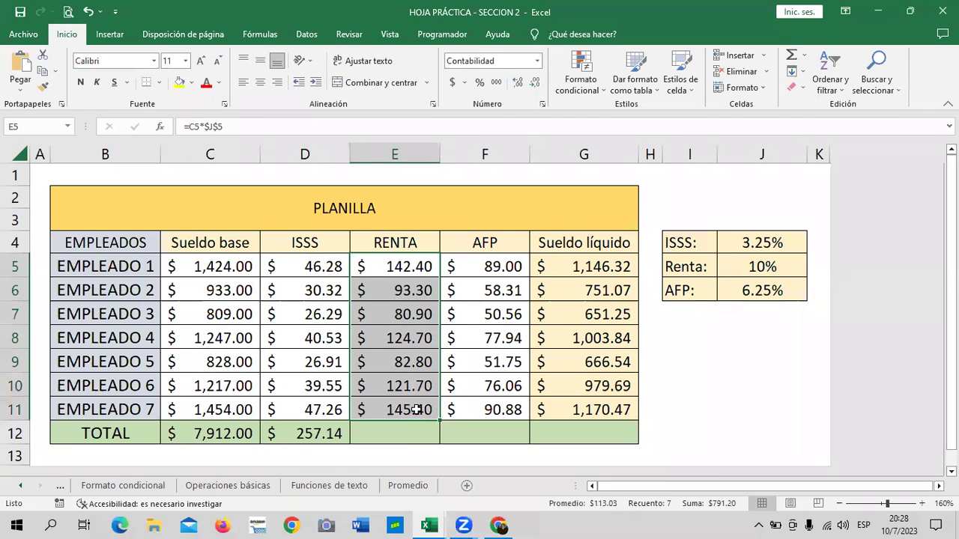
left_click(794, 60)
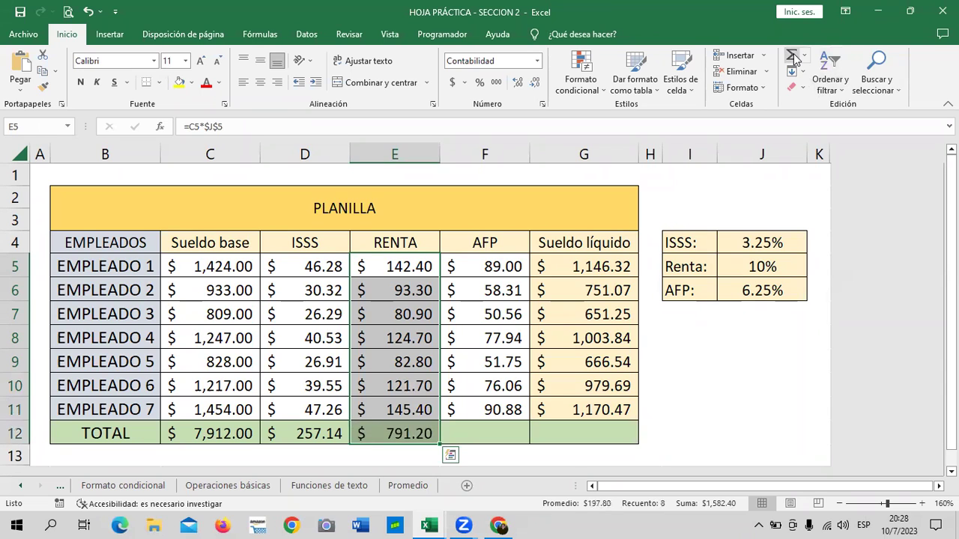
left_click(773, 366)
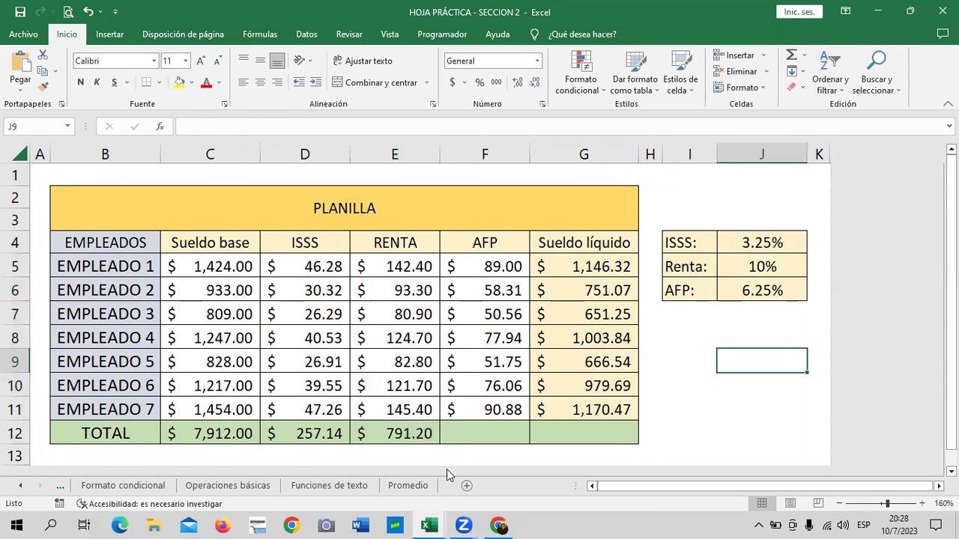
left_click(412, 433)
key("Delete")
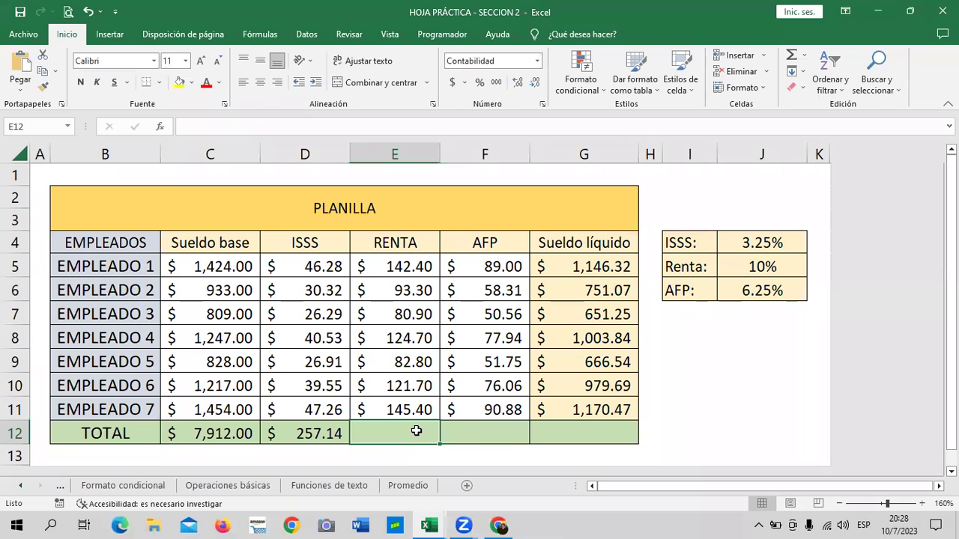
left_click(790, 57)
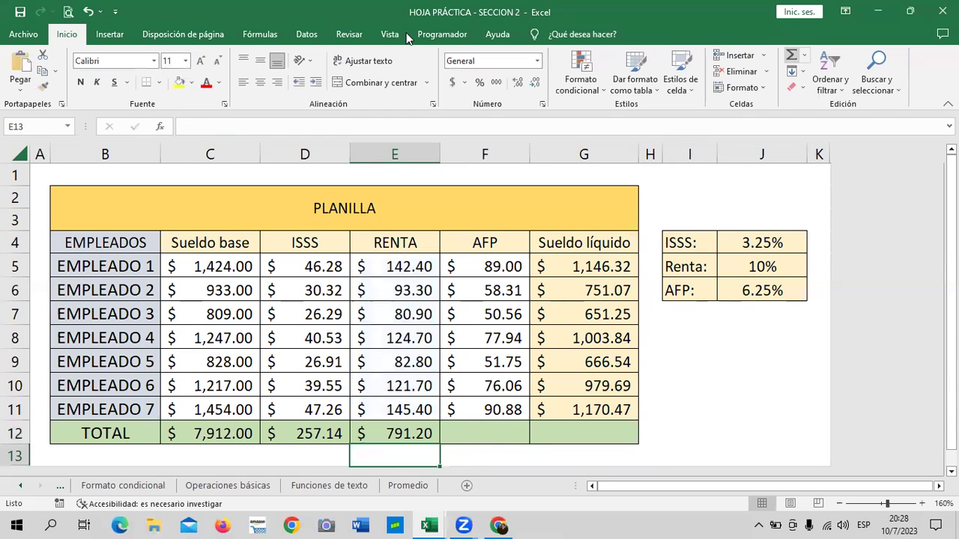
Step: Sum the AFP column into F12 with Alt+= and the Sueldo líquido column into G12
left_click(472, 432)
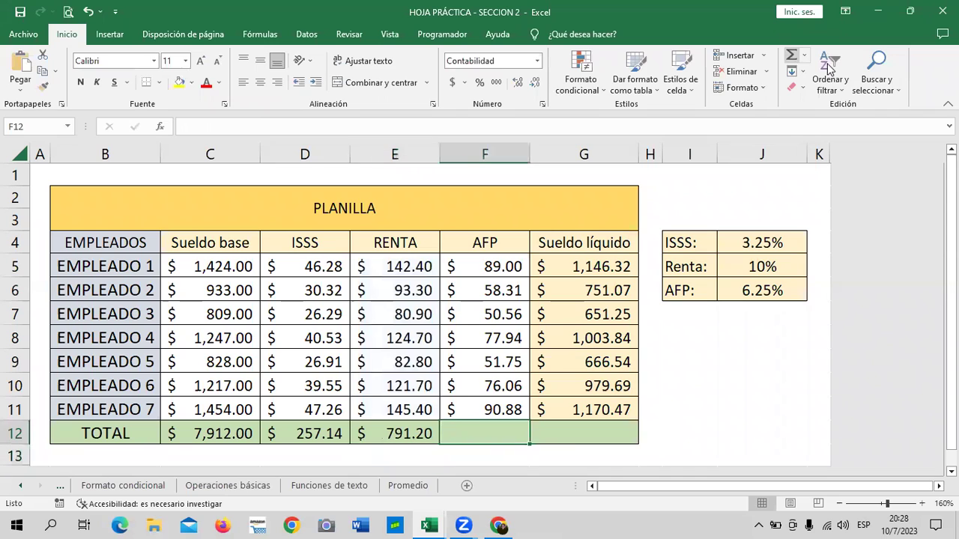
key("alt+equal")
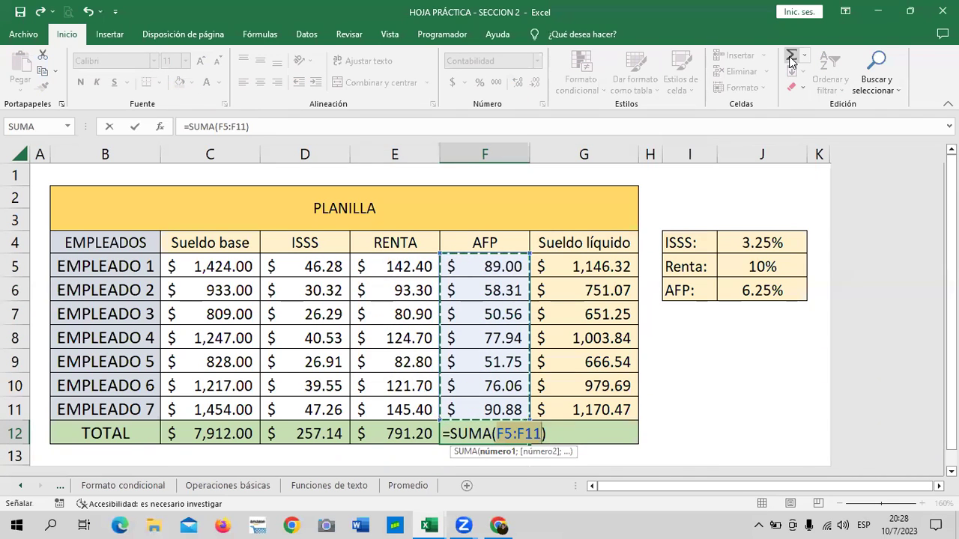
key("Tab")
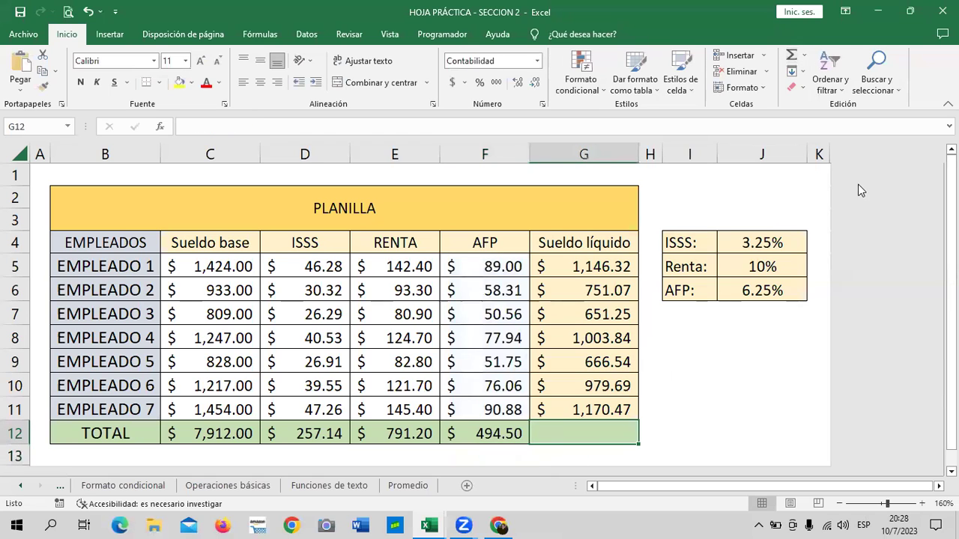
left_click(792, 59)
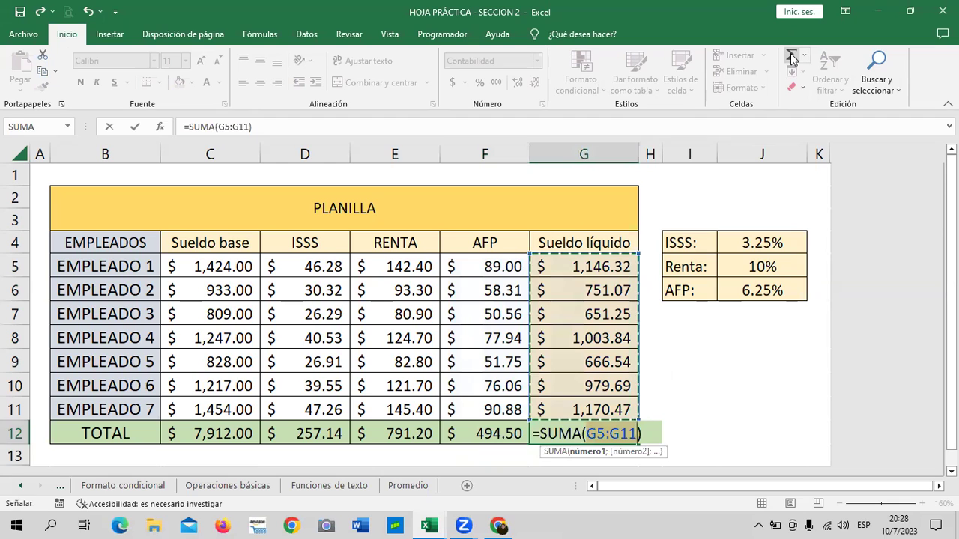
key("Return")
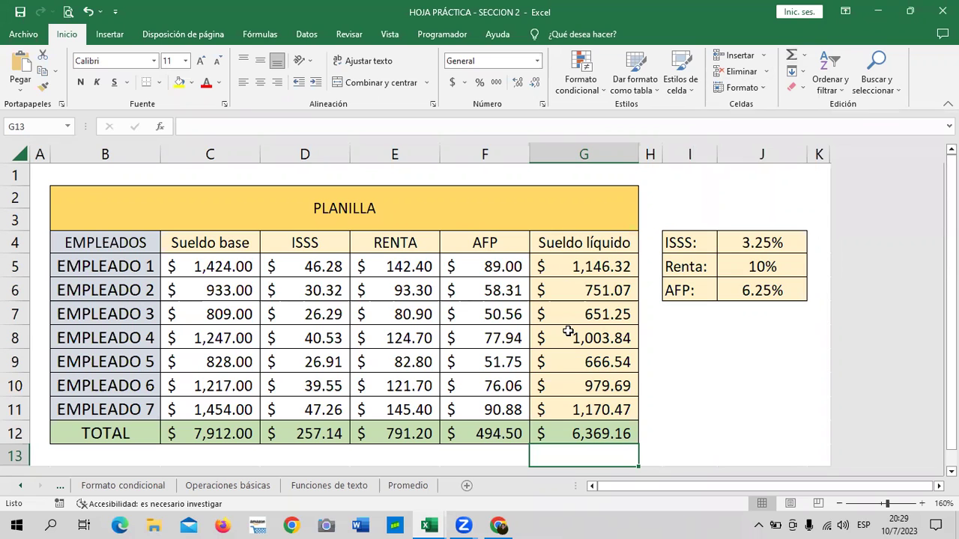
Step: Review the =SUMA(F5:F11) formula in F12 without changes, then delete the AFP total
left_click(676, 342)
left_click(487, 439)
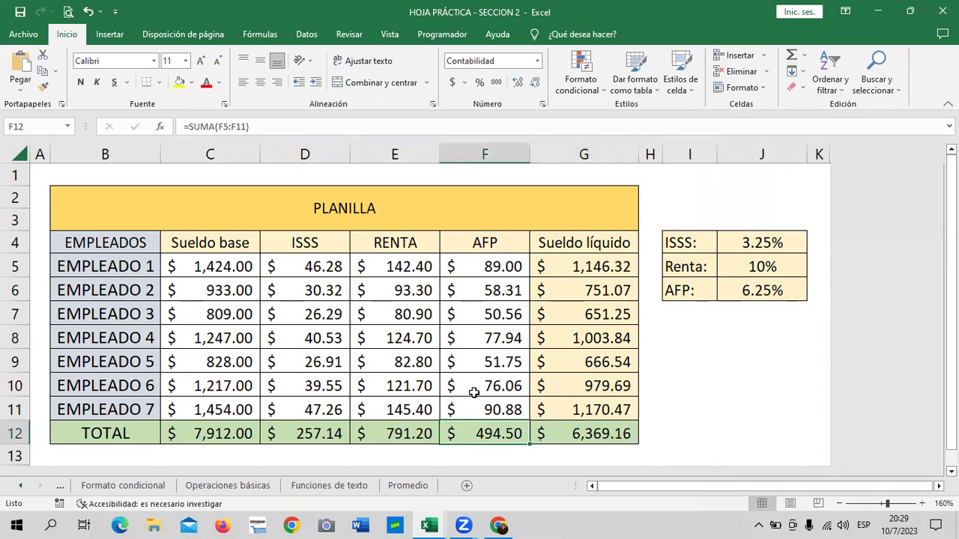
left_click(289, 126)
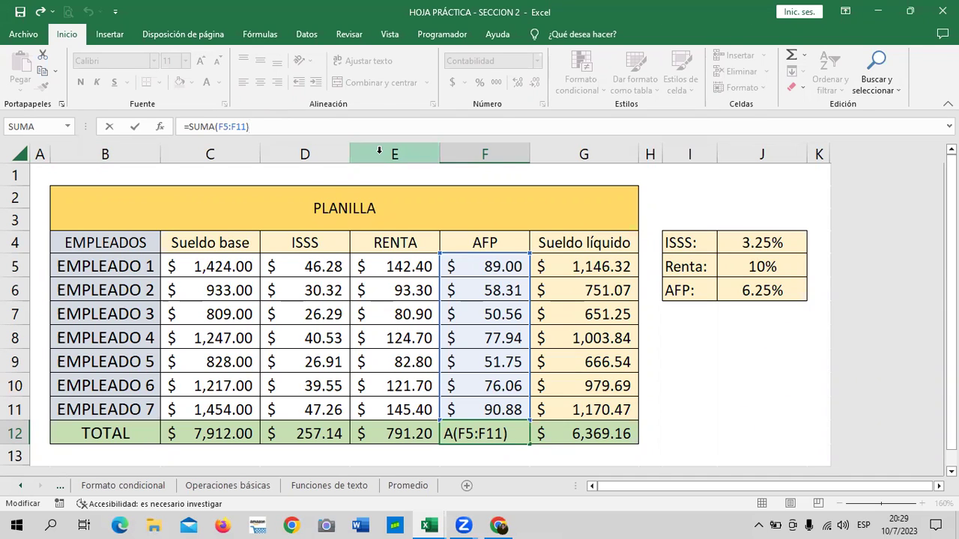
key("Return")
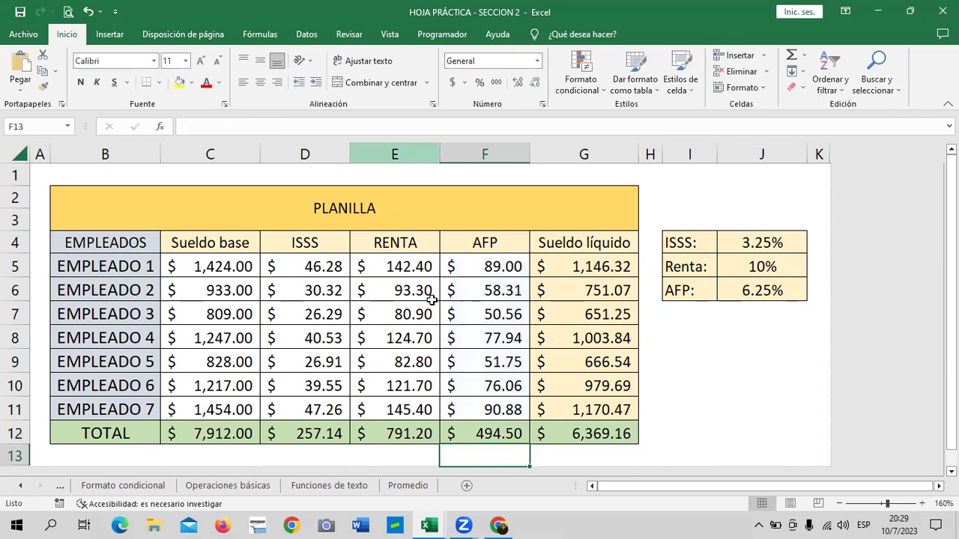
left_click(494, 433)
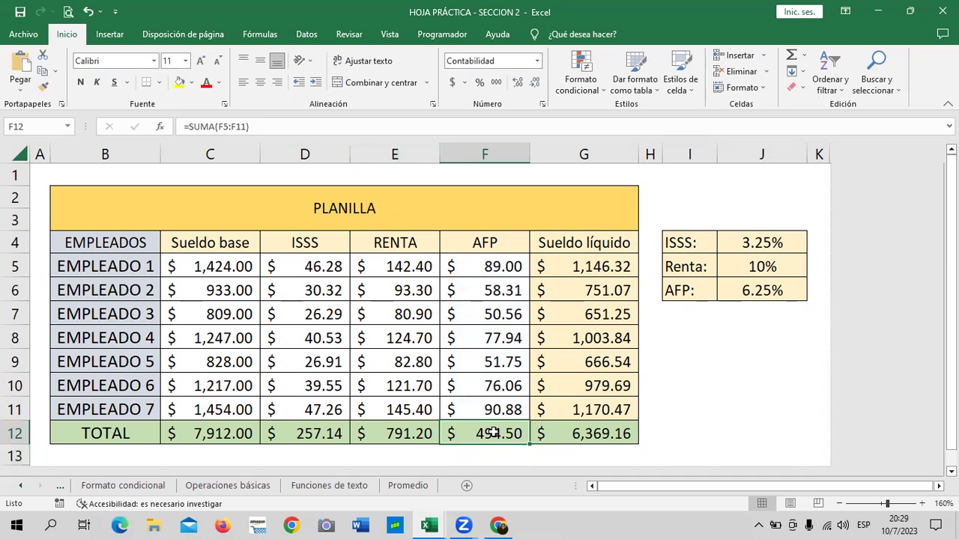
key("Delete")
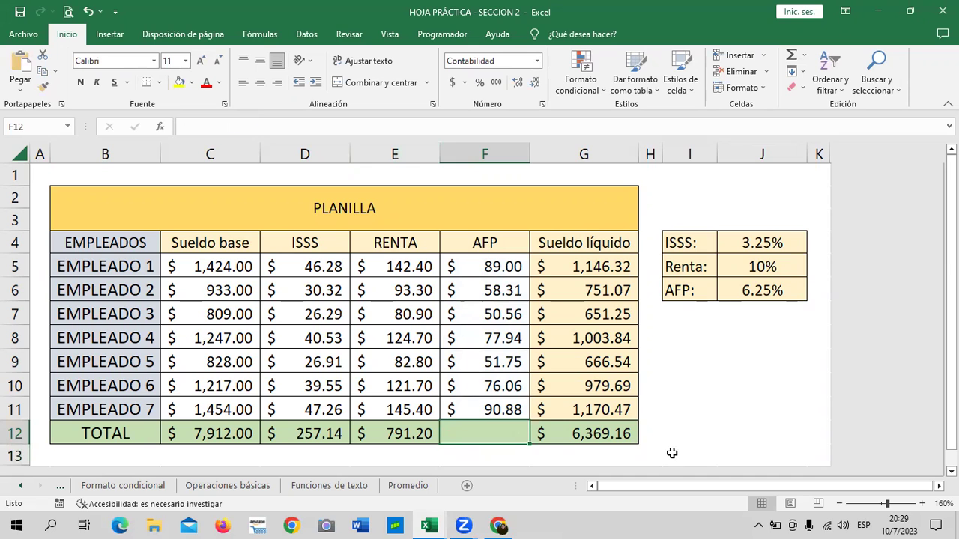
Step: Enter =F5+F6+F7+F8+F9+F10+F11 in F12 to restore the AFP total of 494.50
left_click(676, 405)
left_click(462, 432)
type("=")
left_click(472, 265)
type("+")
left_click(506, 292)
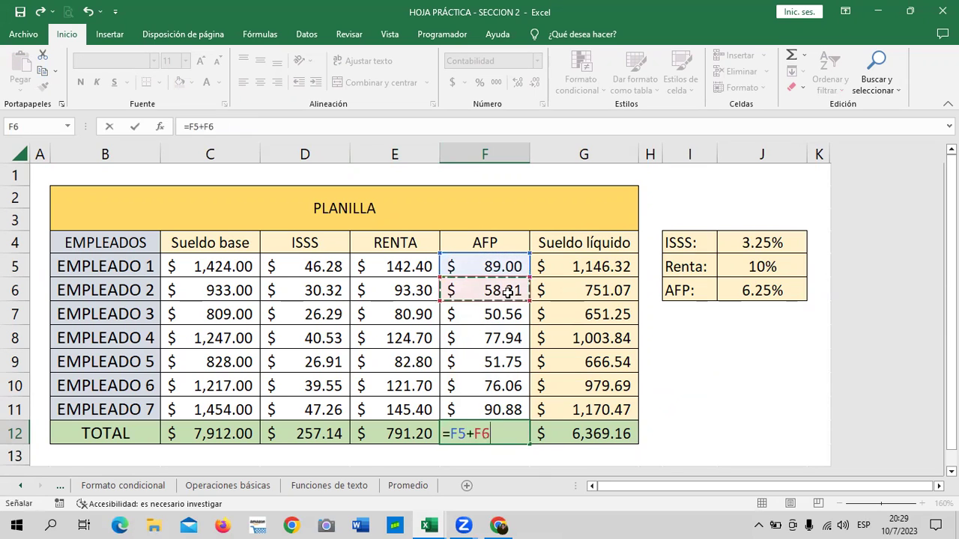
type("+")
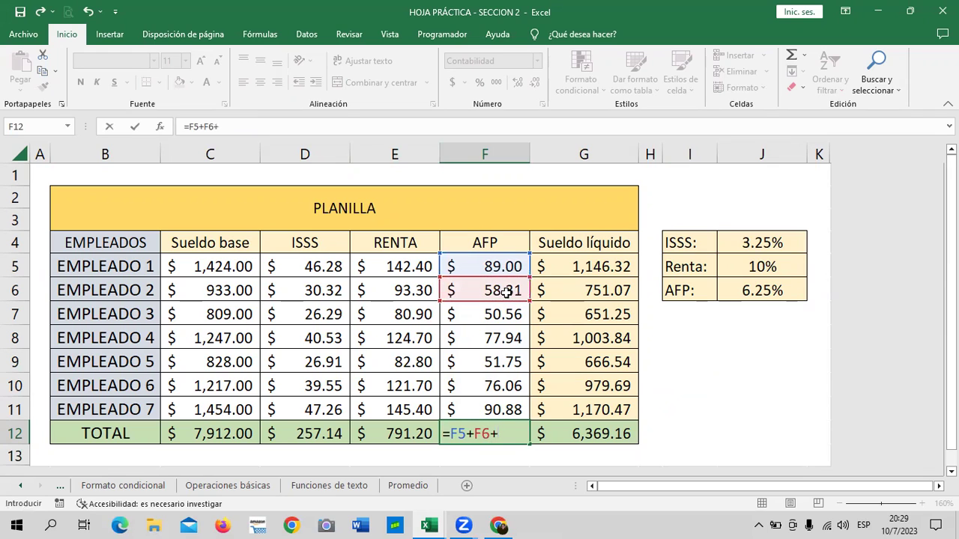
left_click(495, 315)
type("+")
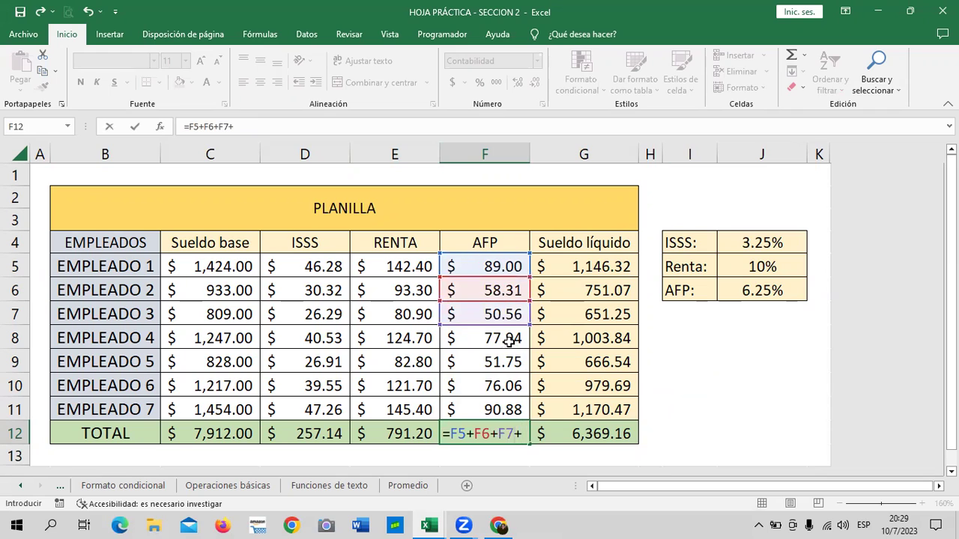
left_click(489, 338)
type("+")
left_click(491, 360)
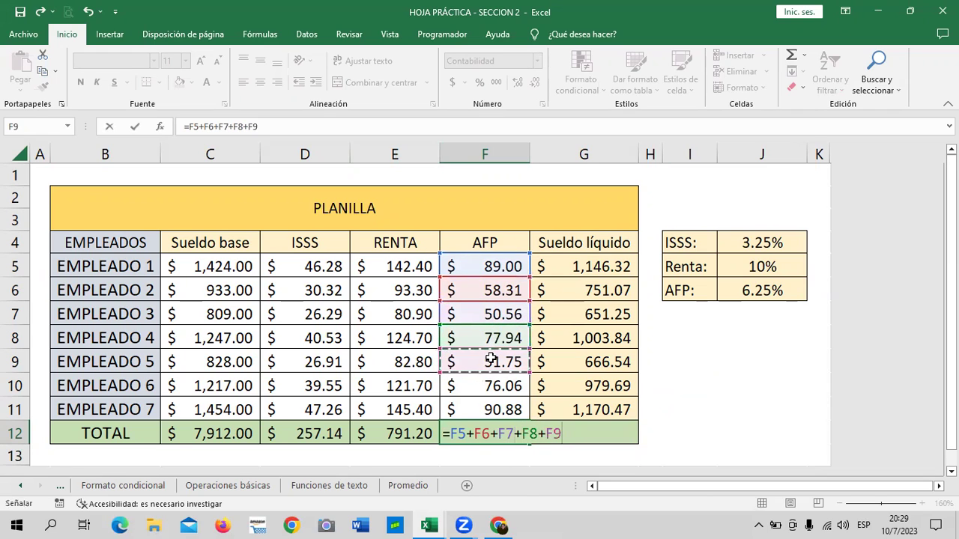
type("+")
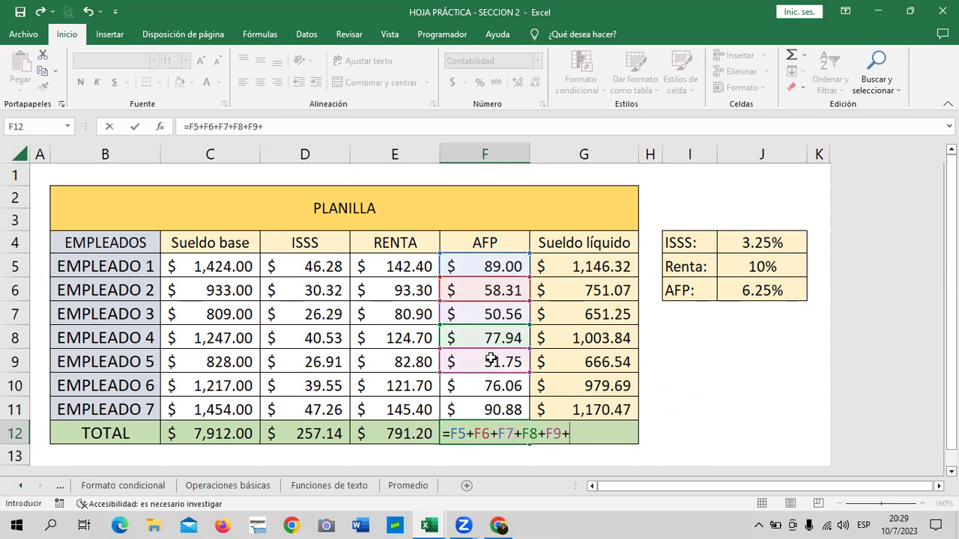
left_click(489, 386)
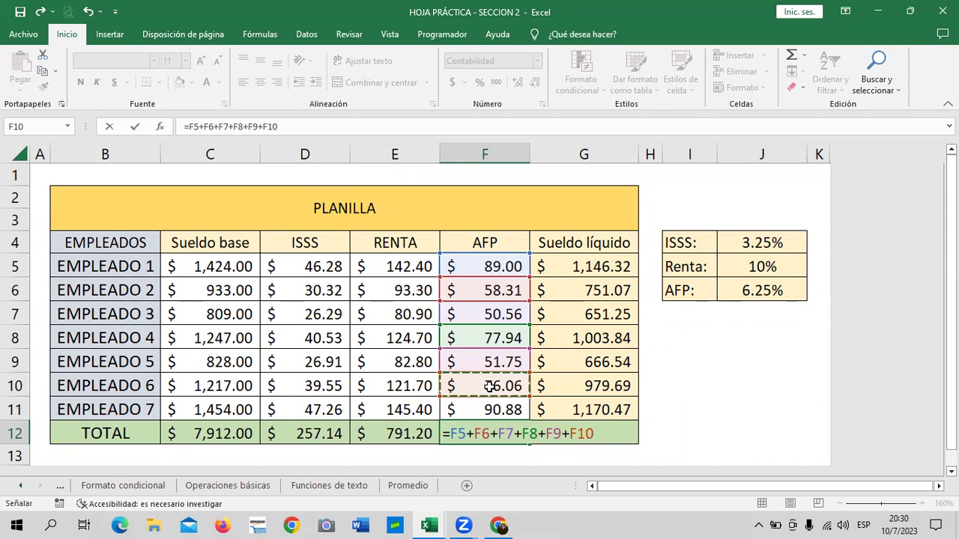
type("+")
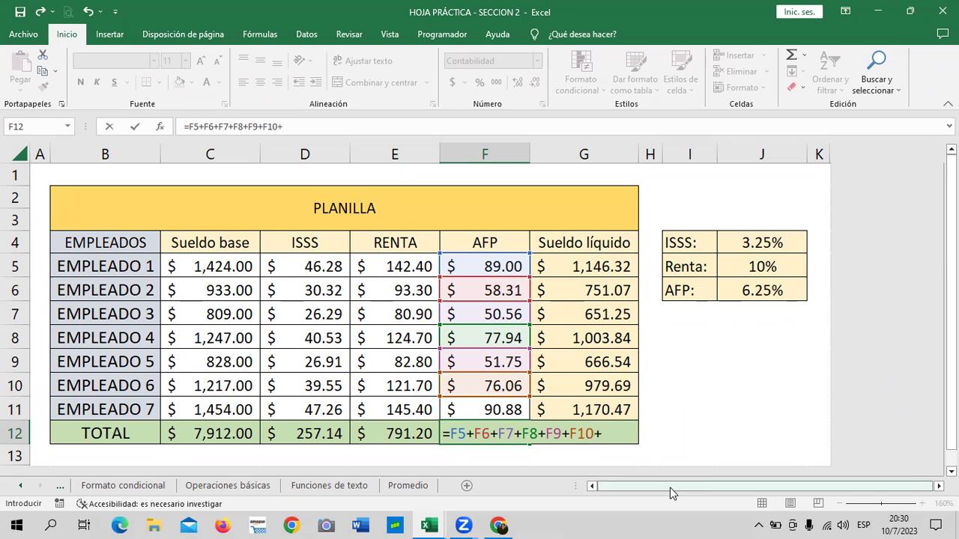
left_click(498, 407)
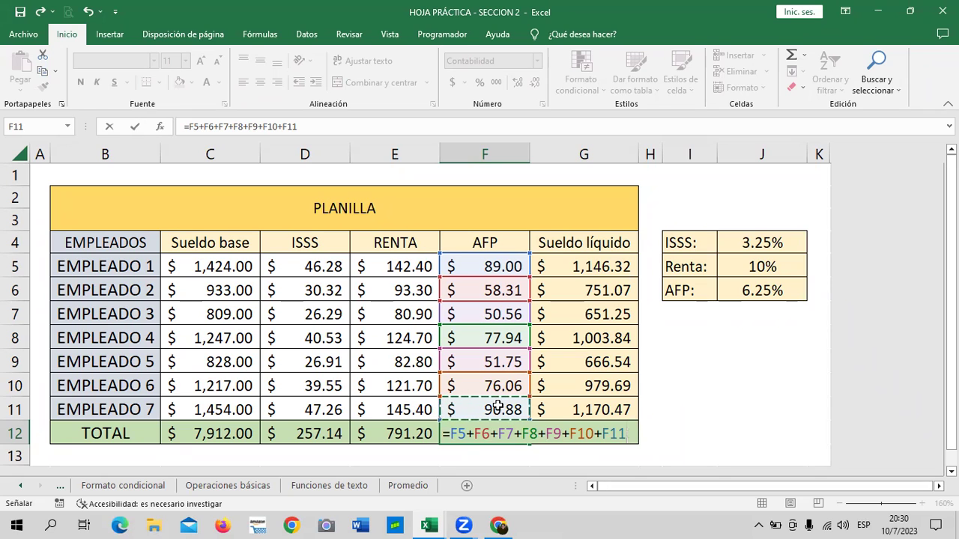
key("Return")
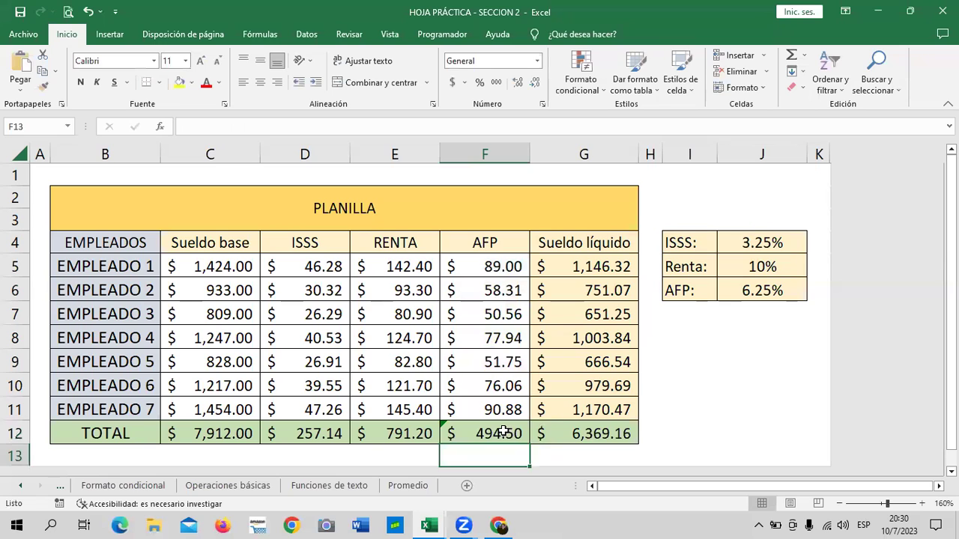
Step: Review the F12 addition formula in the formula bar, leaving it unchanged
left_click(503, 433)
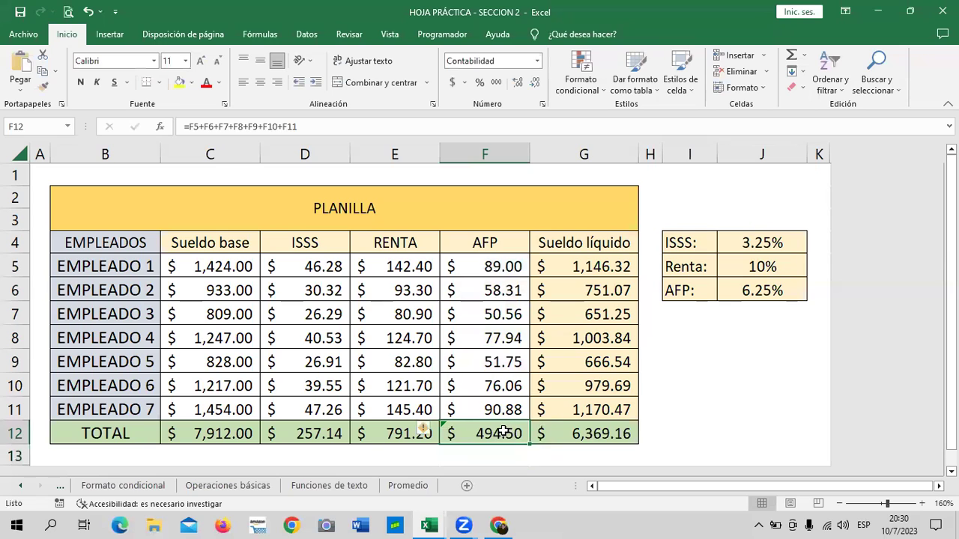
left_click(354, 128)
left_click(354, 128)
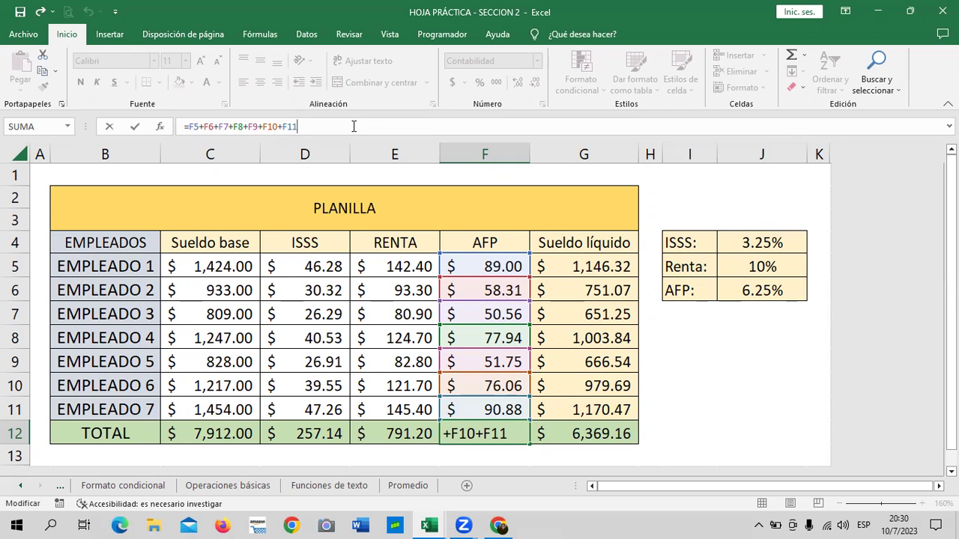
key("Return")
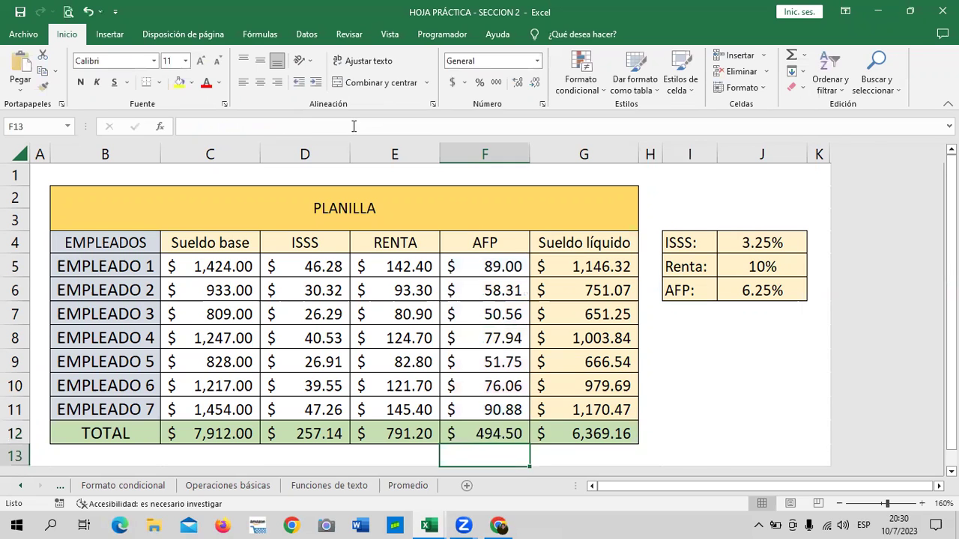
Step: Ignore the inconsistent-formula warning on F12, then delete the AFP total
left_click(446, 433)
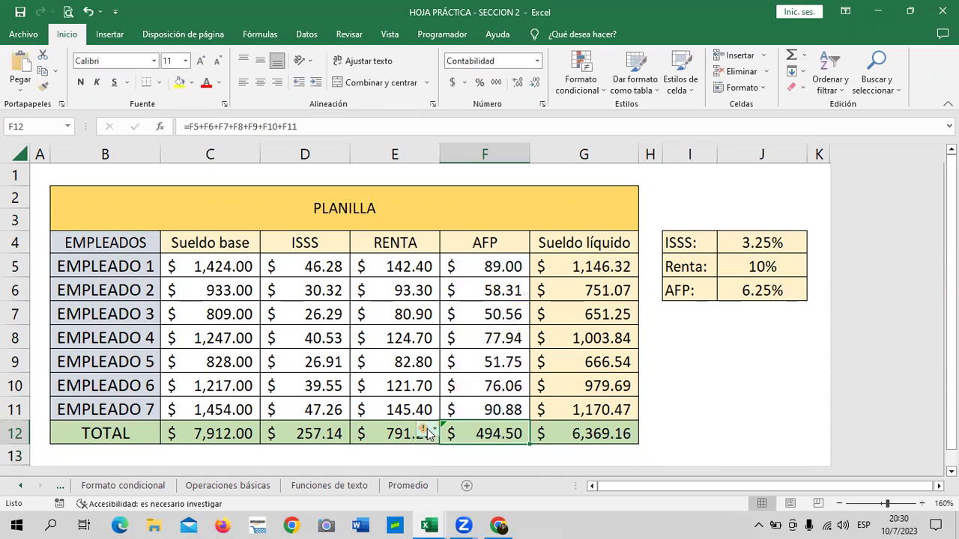
left_click(428, 431)
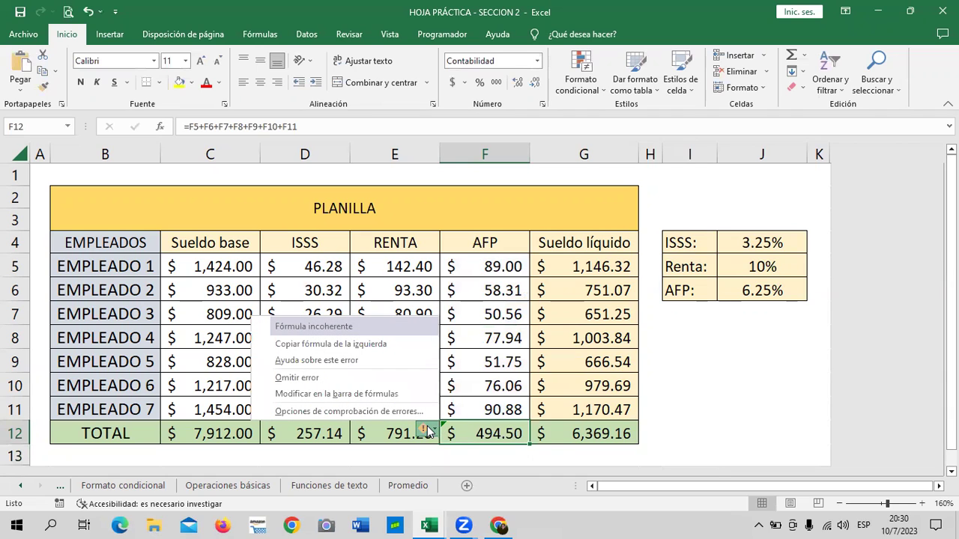
left_click(330, 377)
left_click(742, 385)
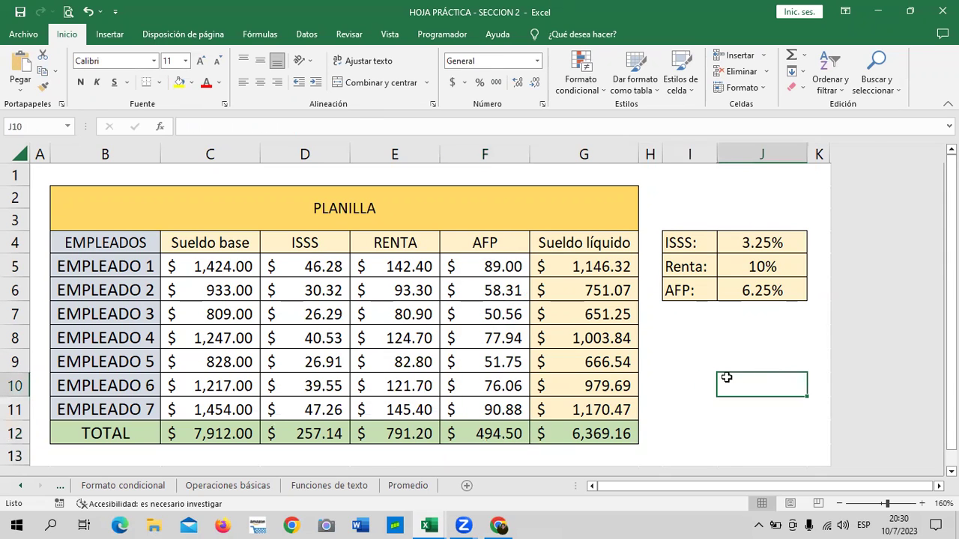
left_click(495, 434)
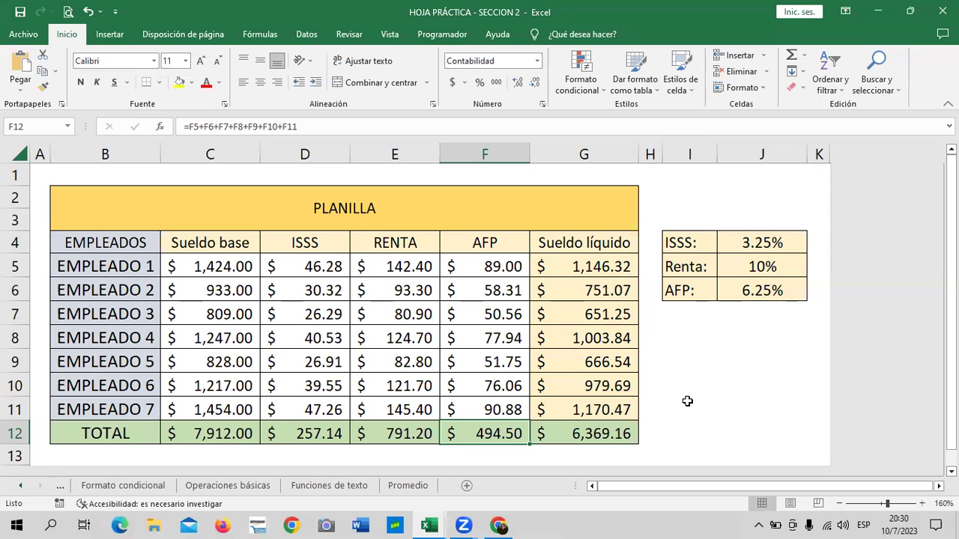
key("Delete")
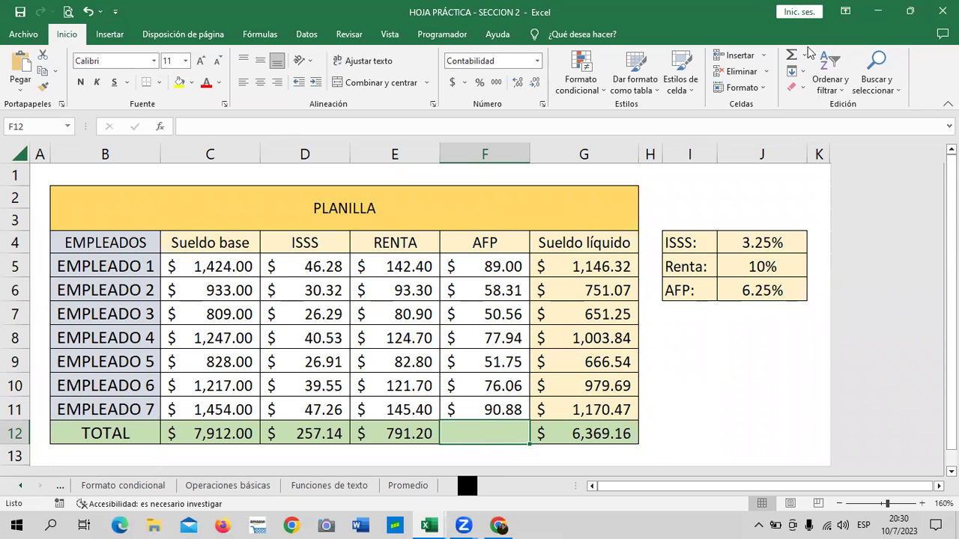
Step: AutoSum F5:F11 into F12 for $494.50, then check the SUMA formulas in F12 and G12
left_click(791, 55)
key("Return")
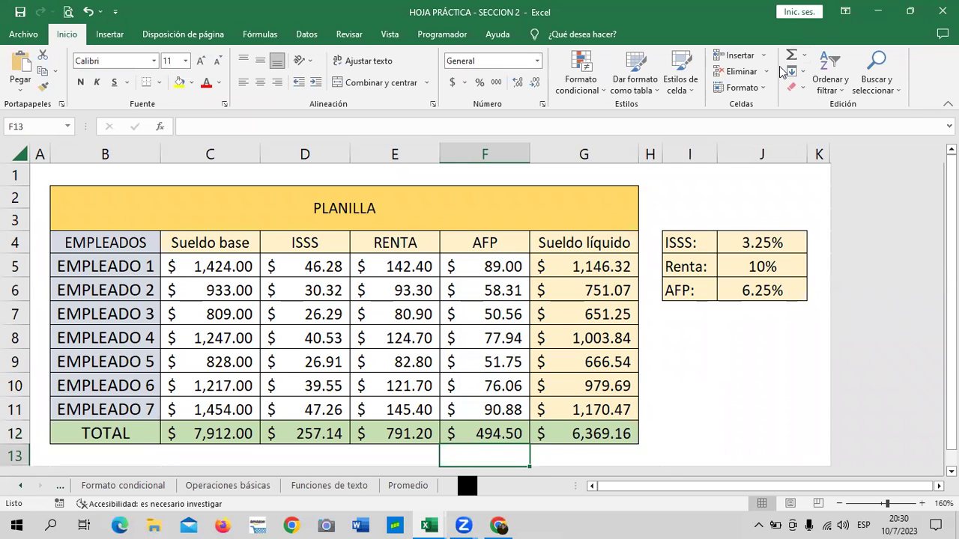
left_click(749, 386)
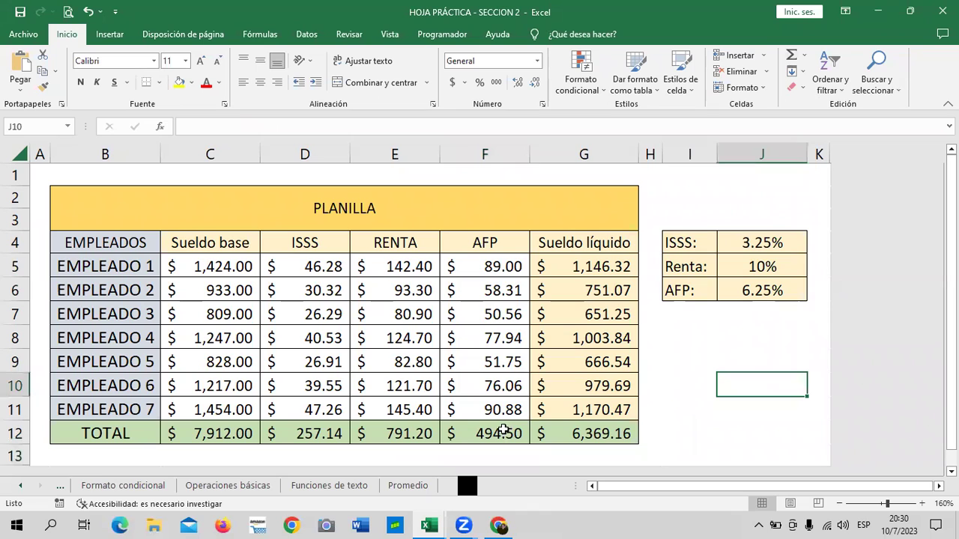
left_click(751, 339)
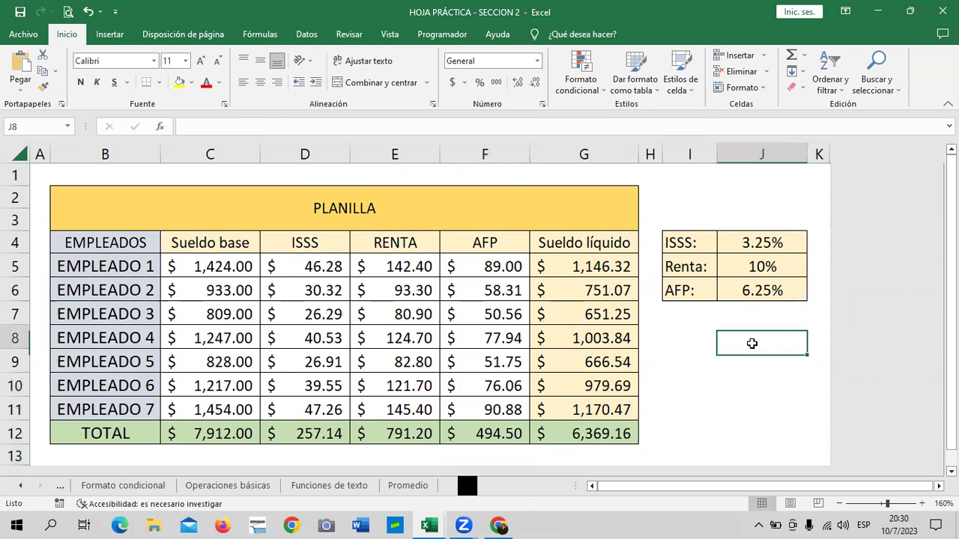
left_click(498, 427)
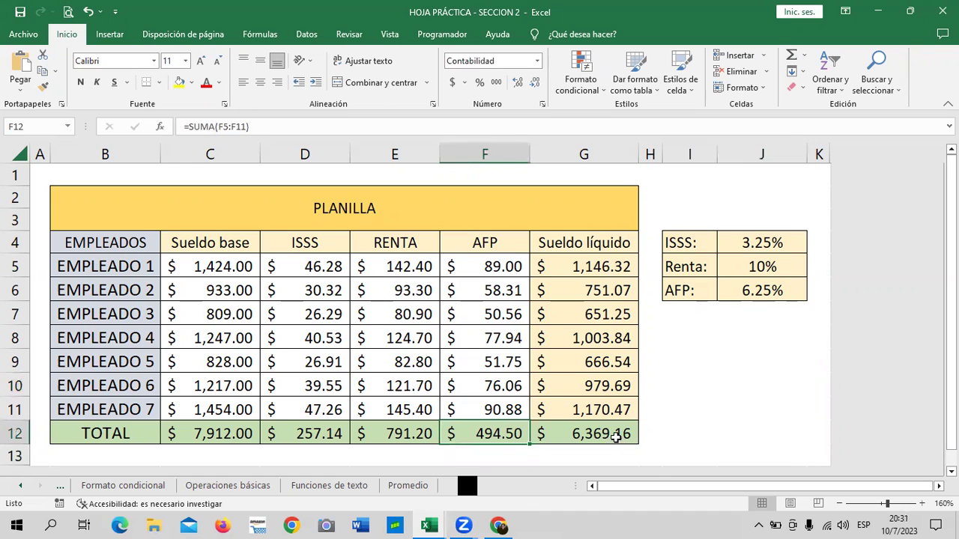
left_click(616, 437)
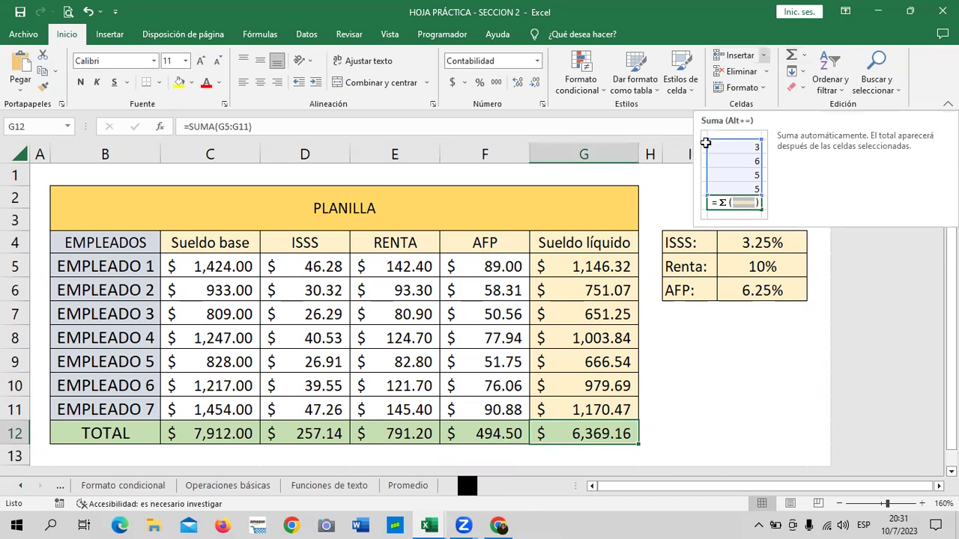
Step: Inspect the Sueldo líquido formulas down column G, from G5 to EMPLEADO 7 in G11
left_click(756, 338)
left_click(578, 267)
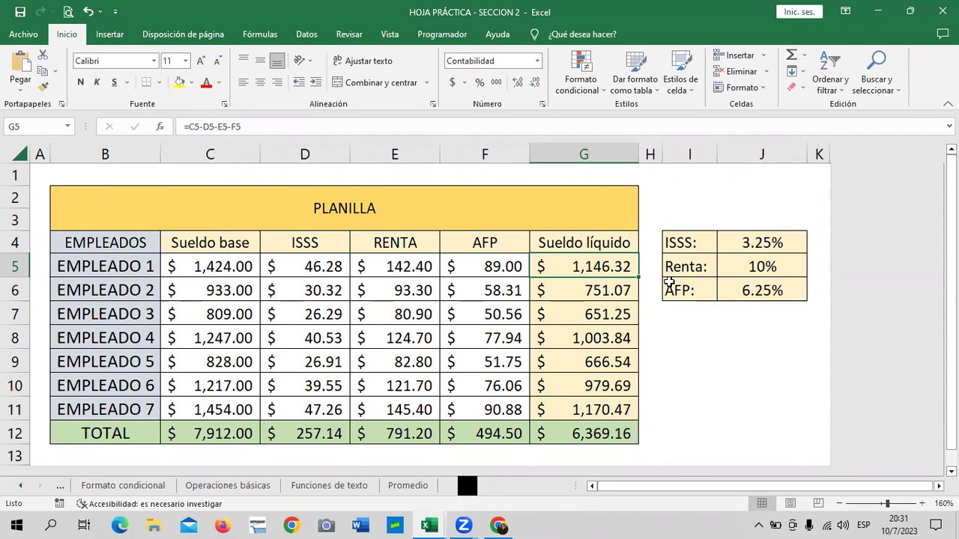
key("Down")
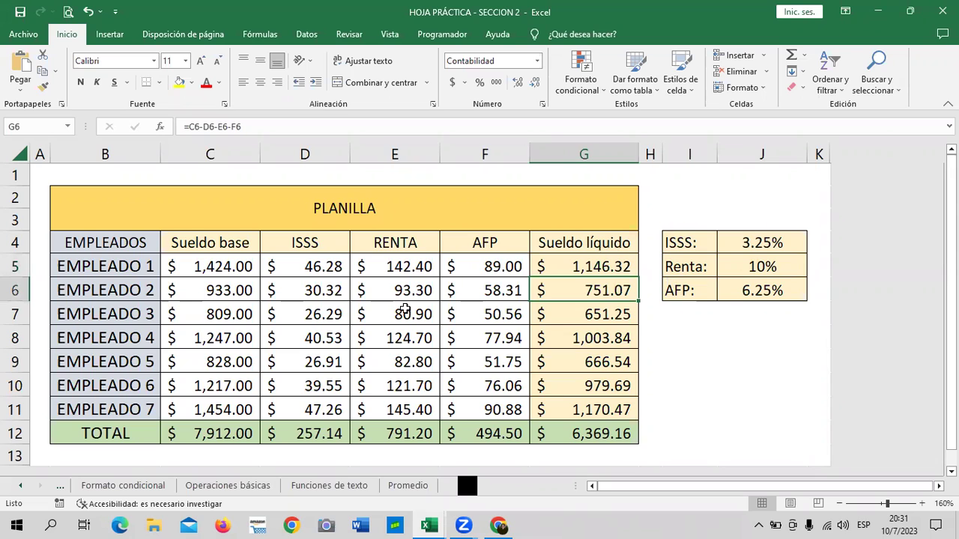
left_click(588, 363)
left_click(595, 432)
left_click(587, 410)
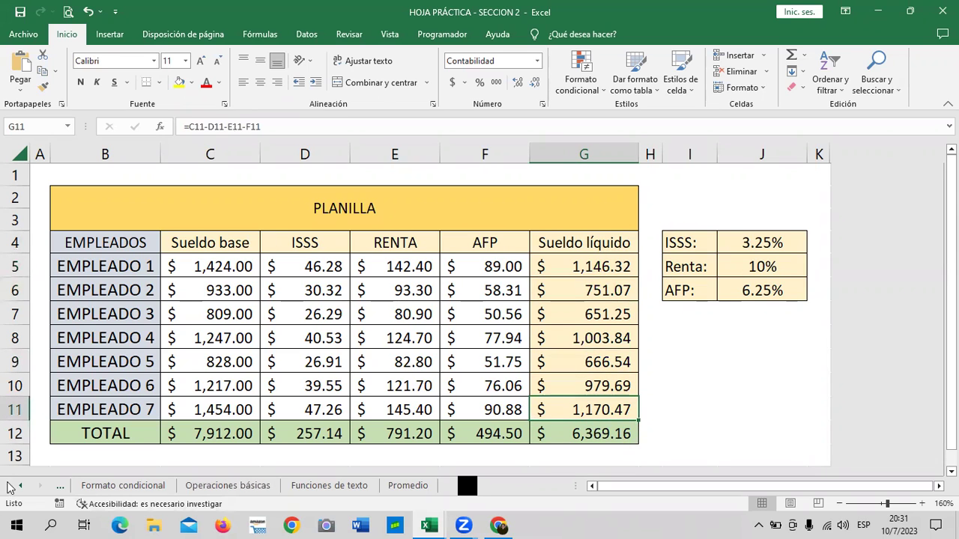
Step: Scroll the sheet tabs back and switch to the Referencias sheet
left_click(19, 487)
left_click(18, 487)
left_click(18, 487)
left_click(97, 486)
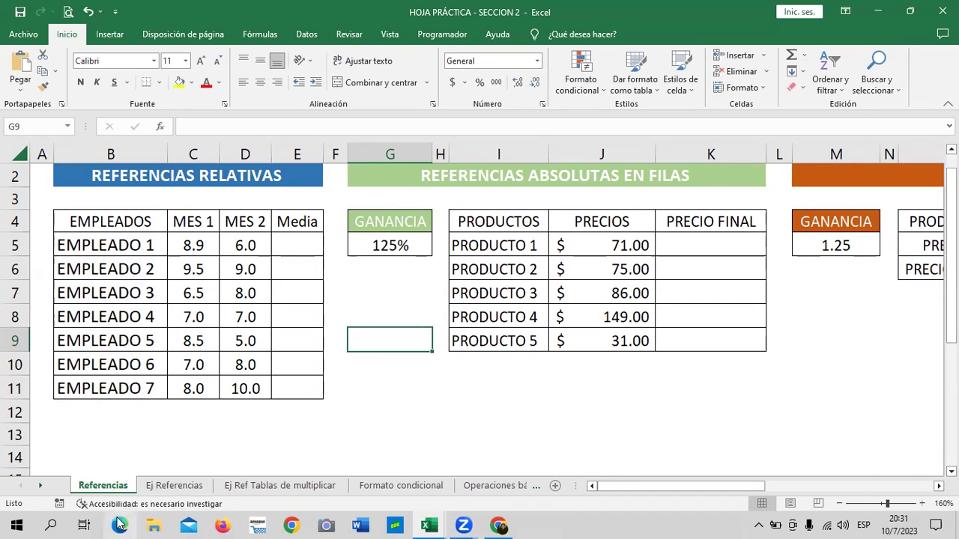
Step: Return to the Ej Referencias sheet with the $6,369.16 PLANILLA payroll table
left_click(155, 487)
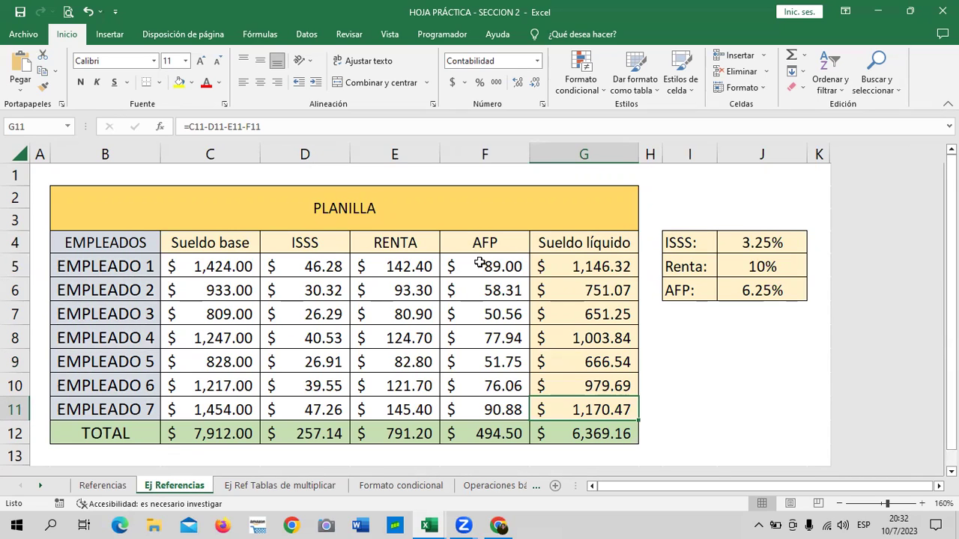
Step: Read the ISSS, RENTA and AFP formulas in D5, E5 and F5, checking base salary C5
left_click(321, 265)
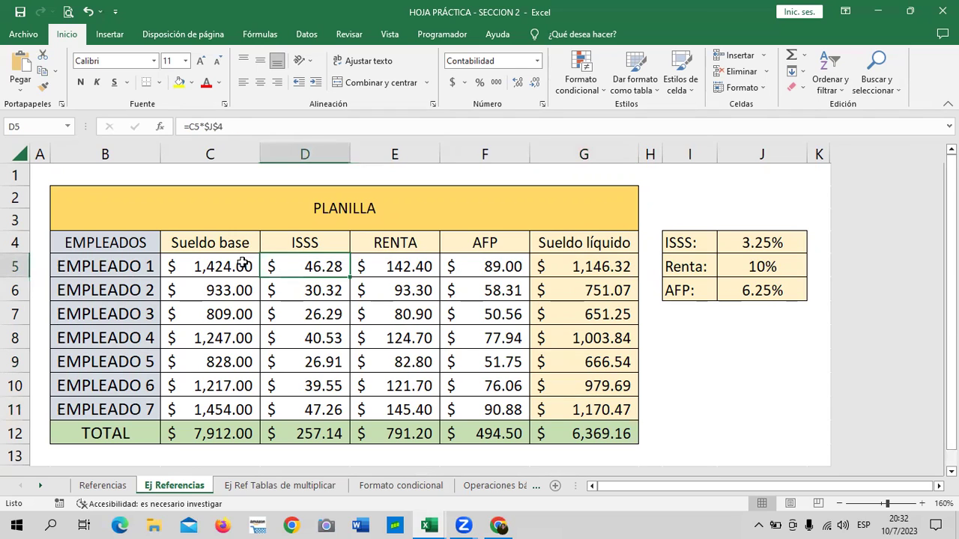
left_click(209, 266)
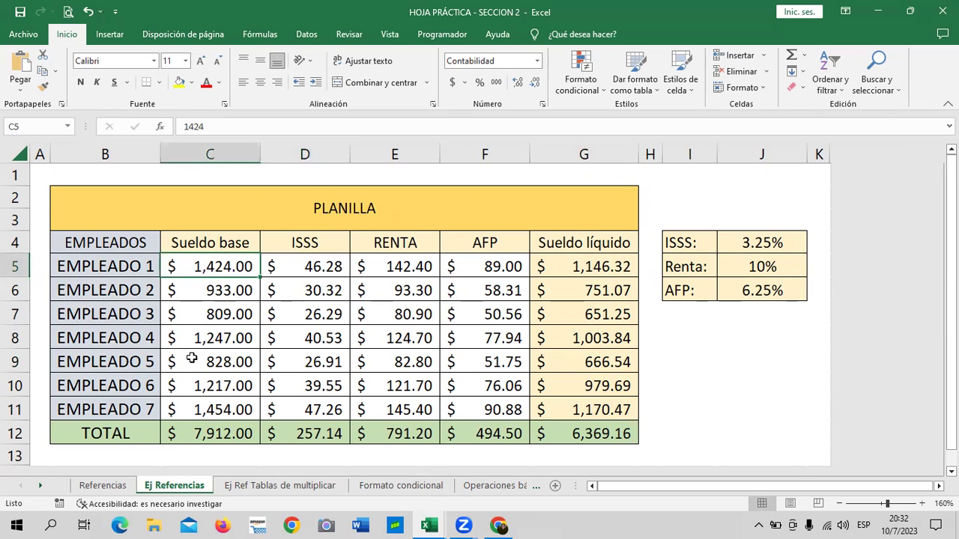
left_click(220, 292)
left_click(305, 267)
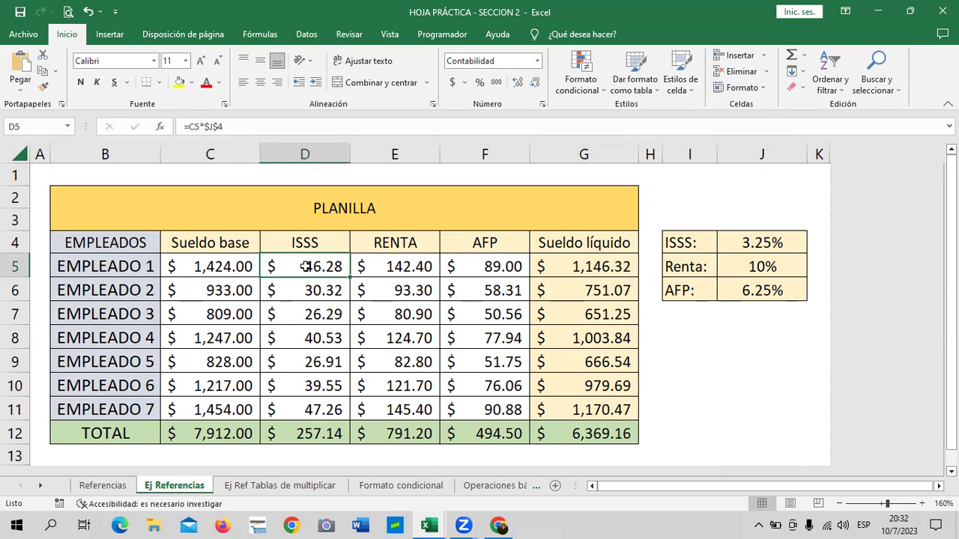
left_click(400, 265)
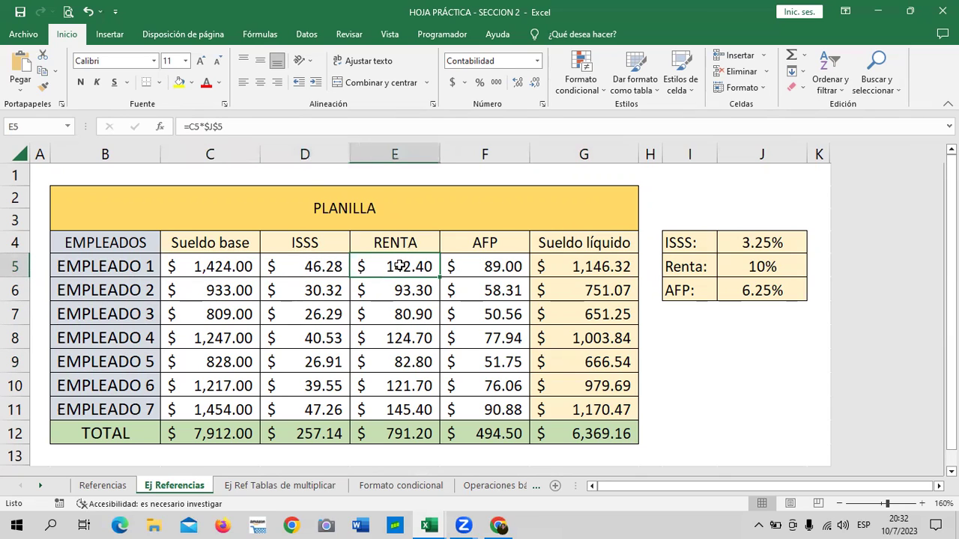
left_click(484, 267)
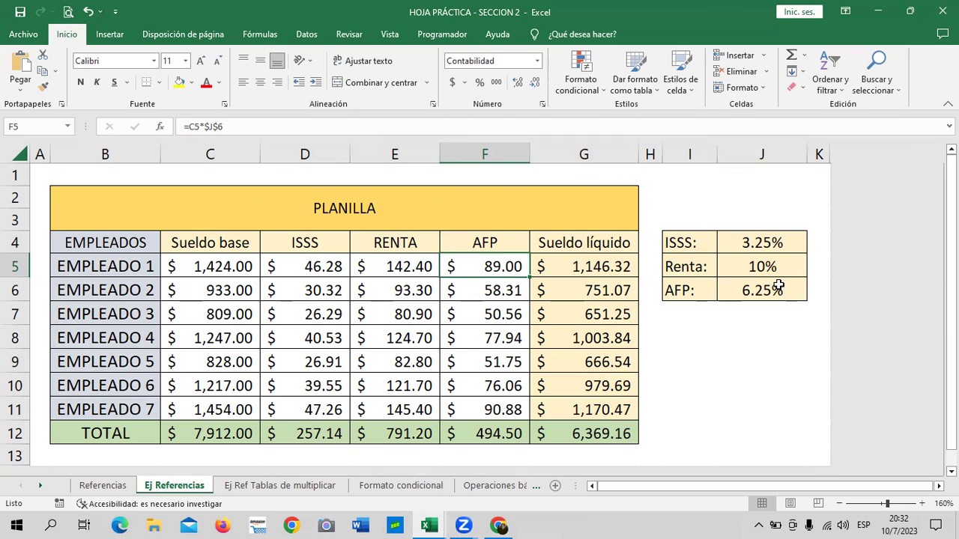
Step: Compare the fixed rates in J4, J5, J6 with the F5, E5, D5 formulas, then bring Chrome forward
left_click(773, 242)
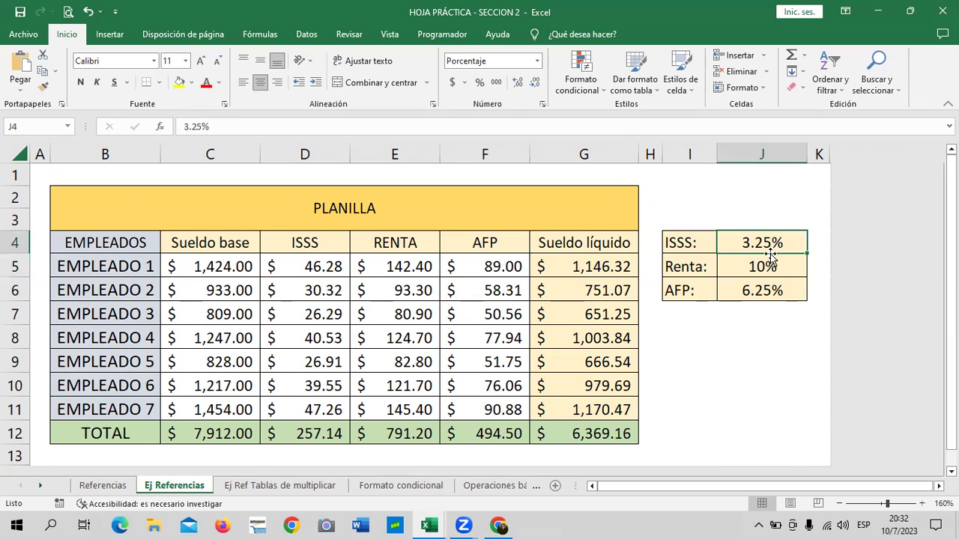
left_click(765, 266)
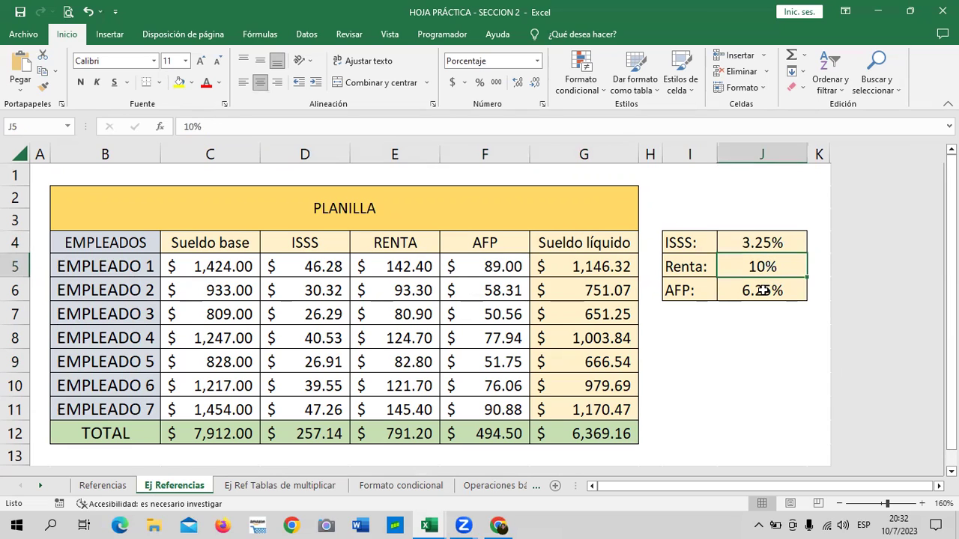
left_click(762, 291)
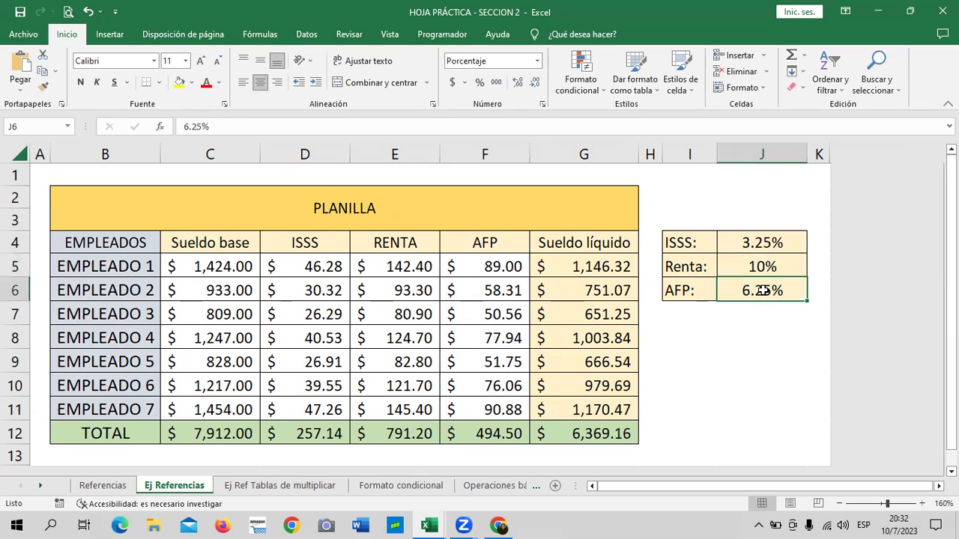
left_click(485, 267)
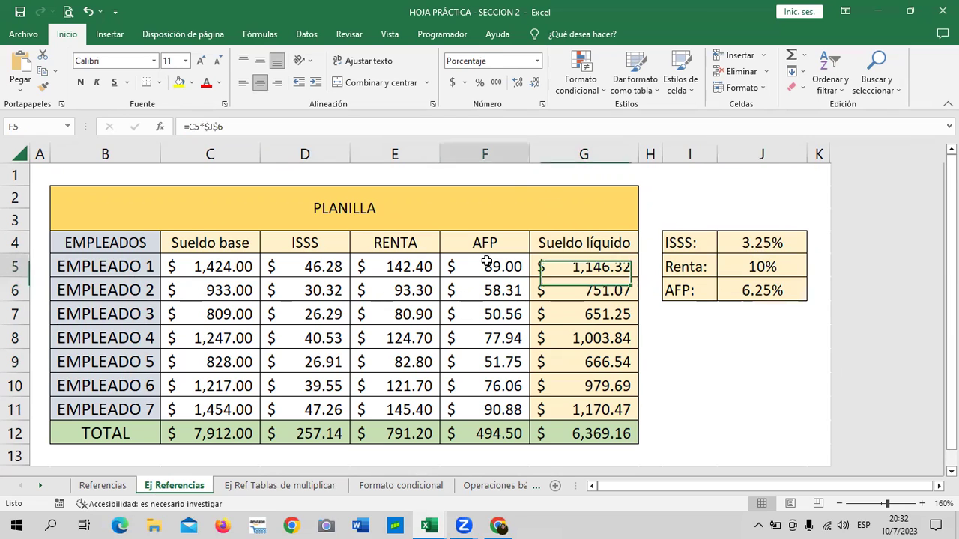
left_click(401, 267)
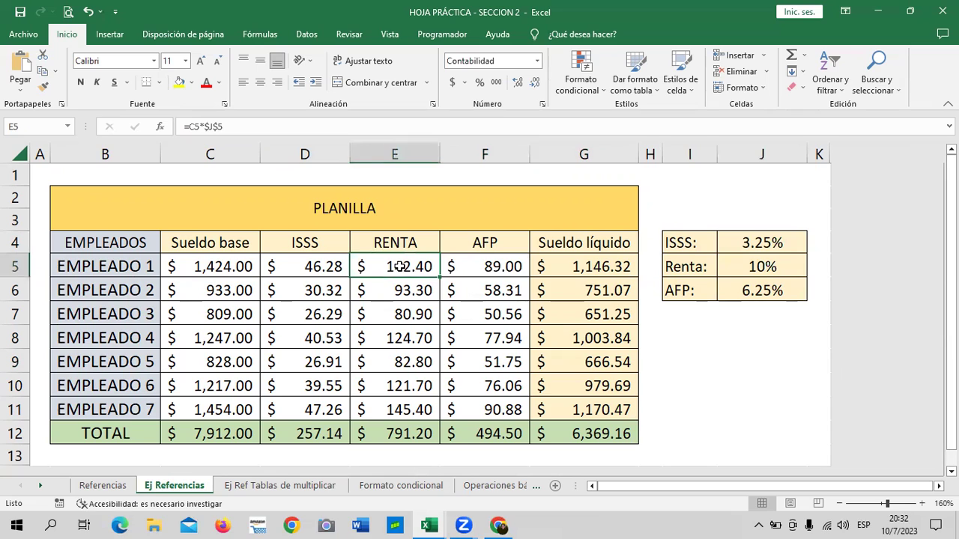
left_click(230, 263)
left_click(311, 268)
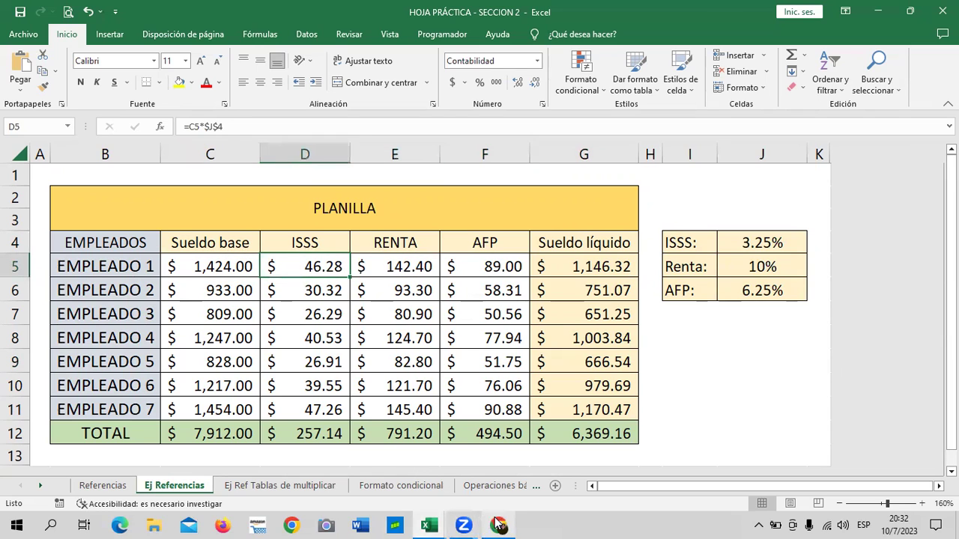
mouse_move(498, 525)
left_click(530, 450)
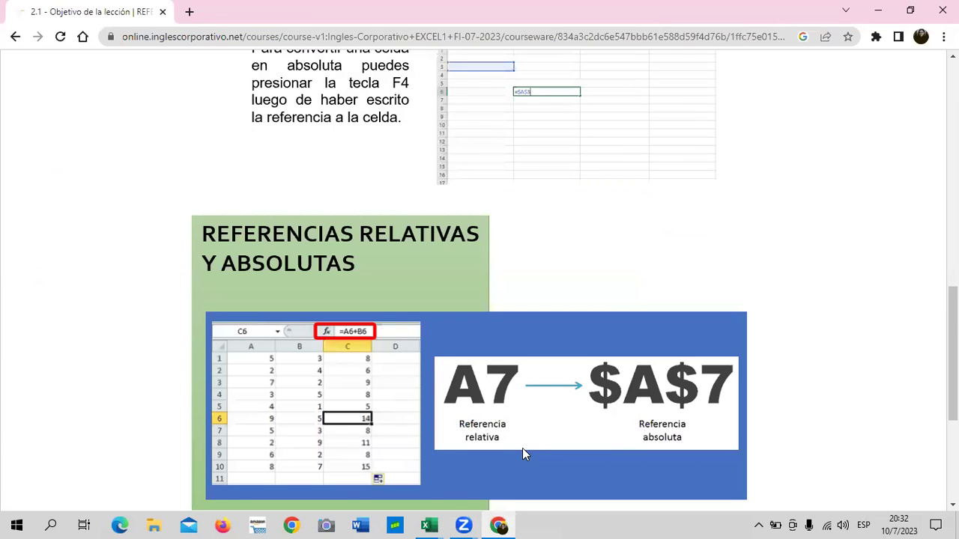
Step: Advance to lesson 2.2 - Uso de referencias en Excel and scroll through its video and practice-file link
scroll(488, 268, "down", 2)
left_click(515, 455)
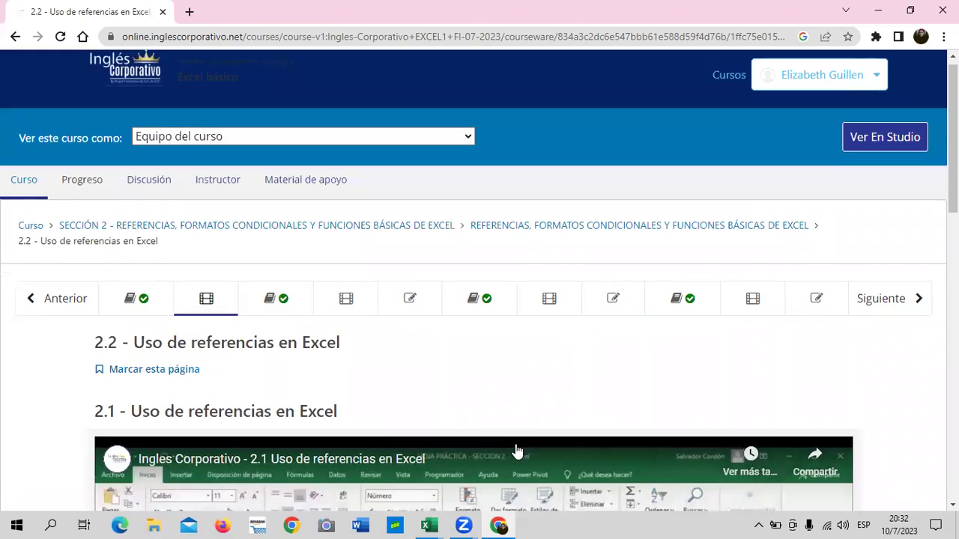
scroll(515, 447, "down", 2)
scroll(515, 447, "down", 2)
scroll(683, 406, "down", 1)
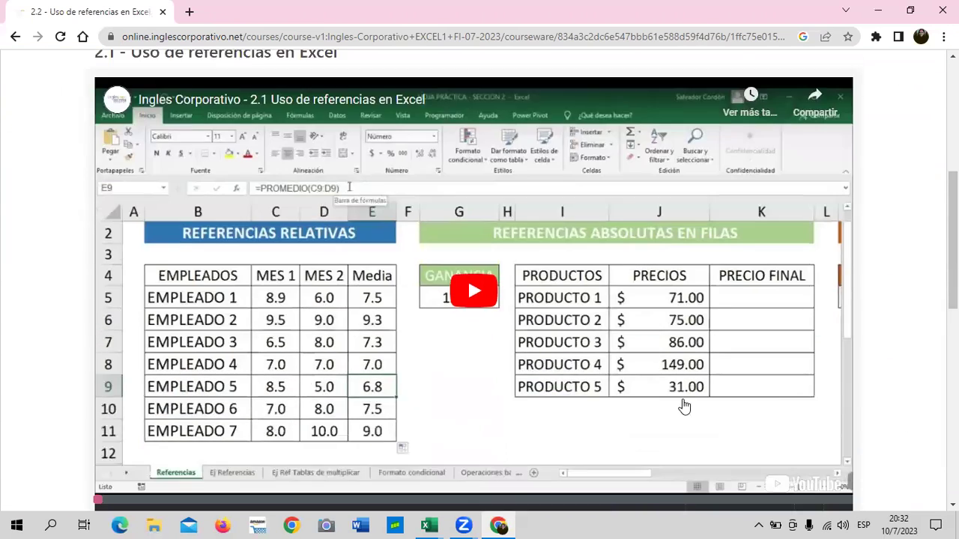
scroll(652, 397, "down", 1)
scroll(502, 347, "down", 1)
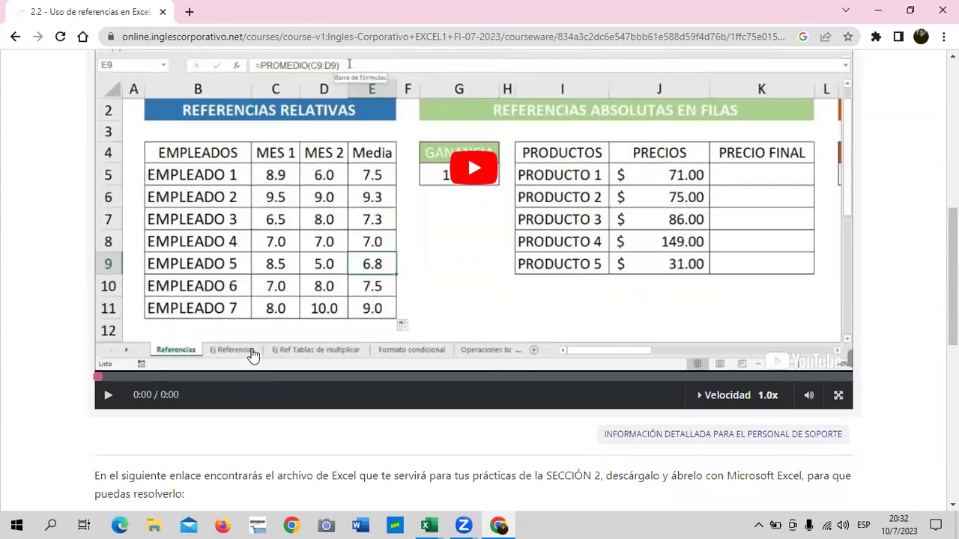
scroll(284, 356, "down", 2)
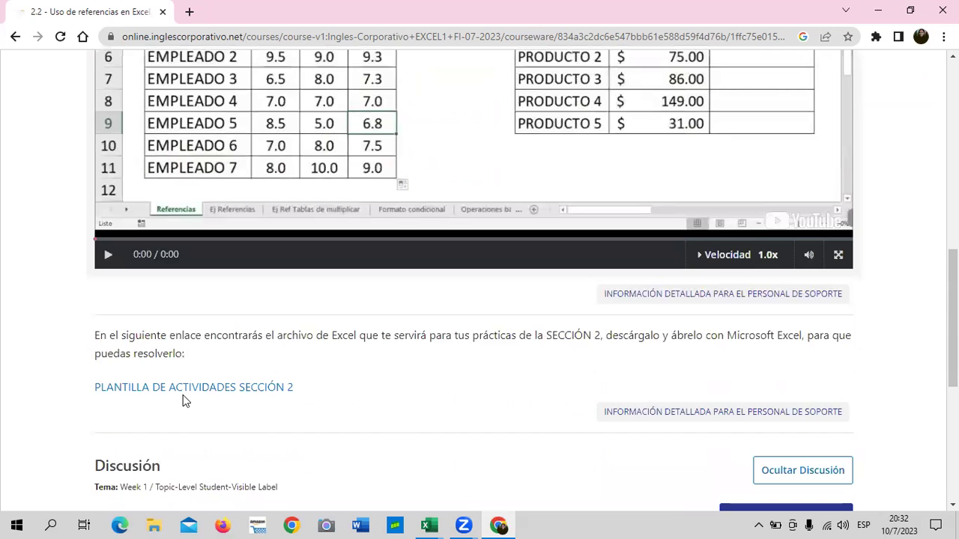
scroll(310, 385, "up", 5)
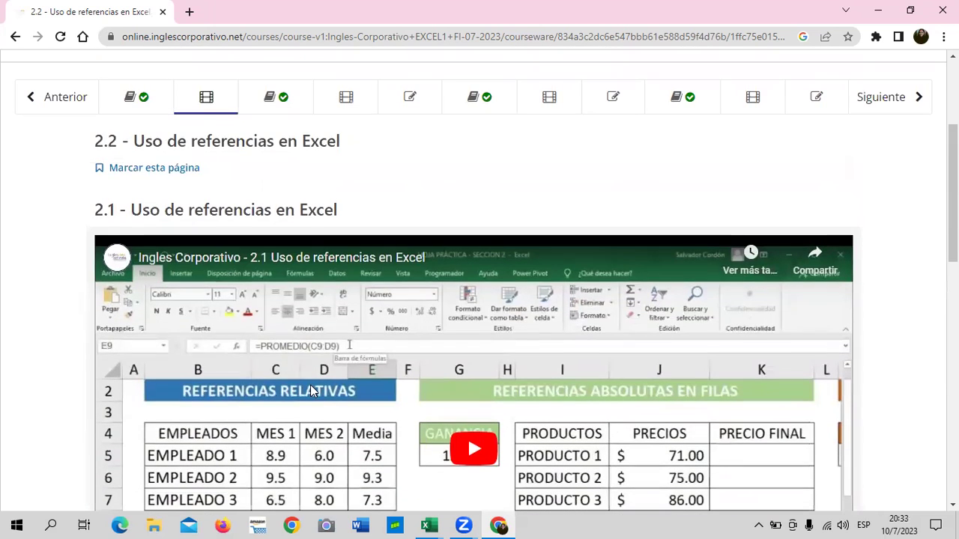
Step: Open the 2.4 Formatos condicionales lesson and scroll through it
left_click(364, 102)
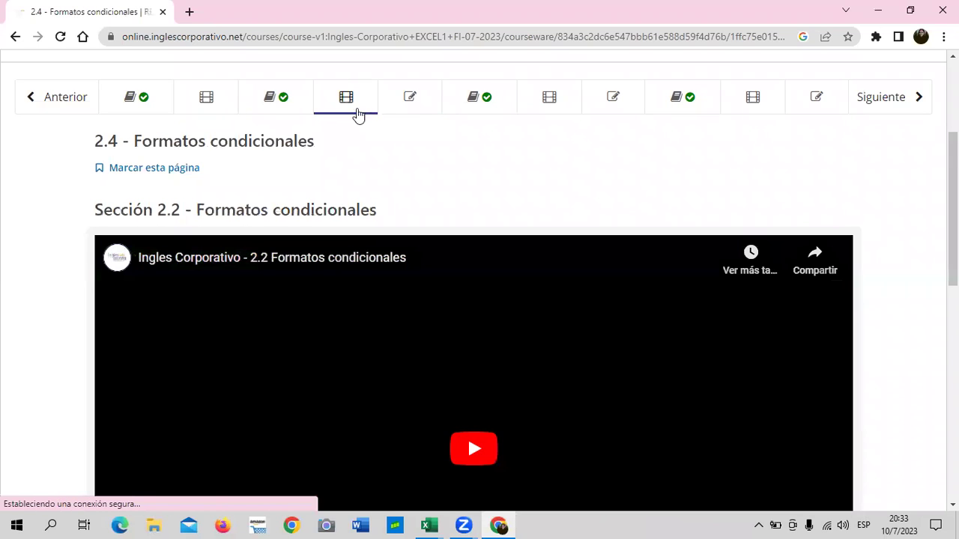
scroll(352, 337, "down", 3)
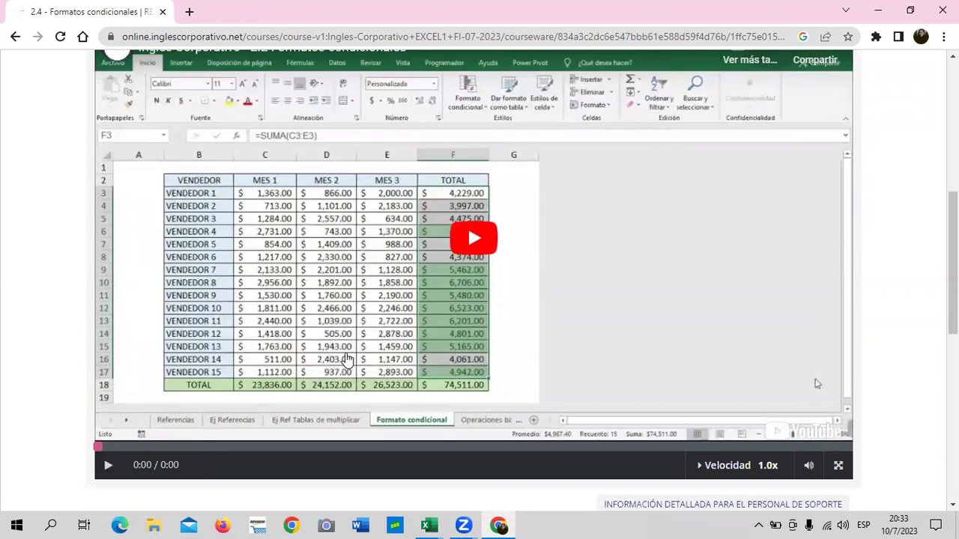
scroll(346, 360, "down", 1)
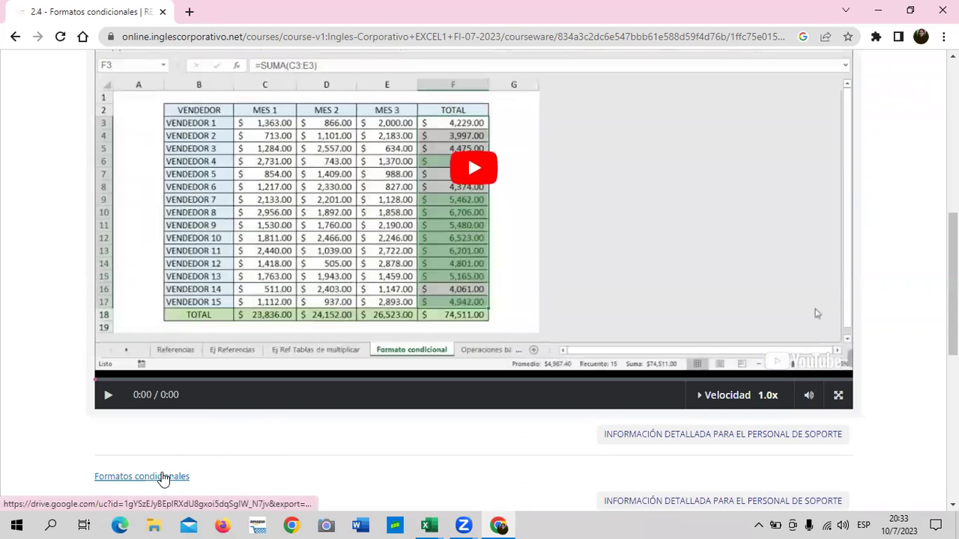
scroll(311, 418, "up", 4)
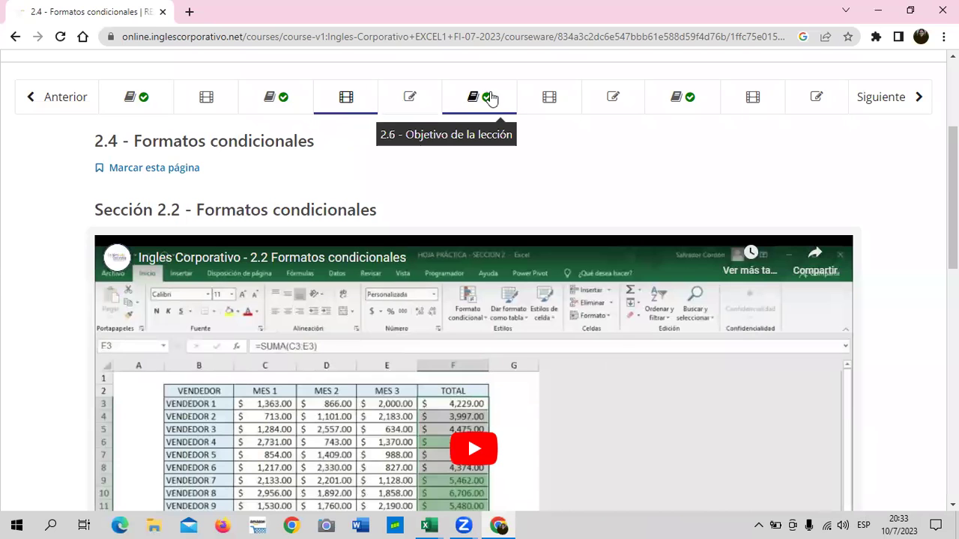
Step: Open the 2.7 Administrador de nombres lesson and scroll through its content
left_click(528, 101)
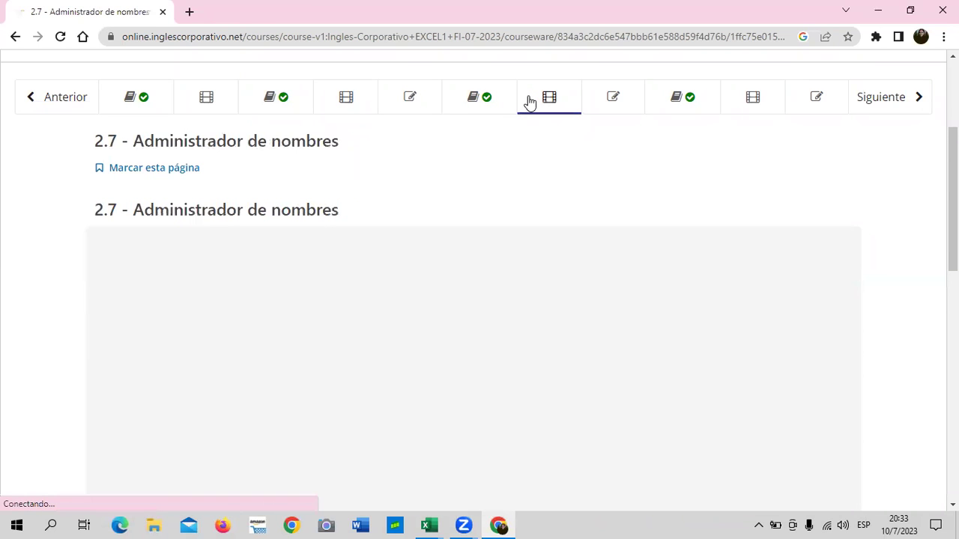
scroll(459, 299, "down", 2)
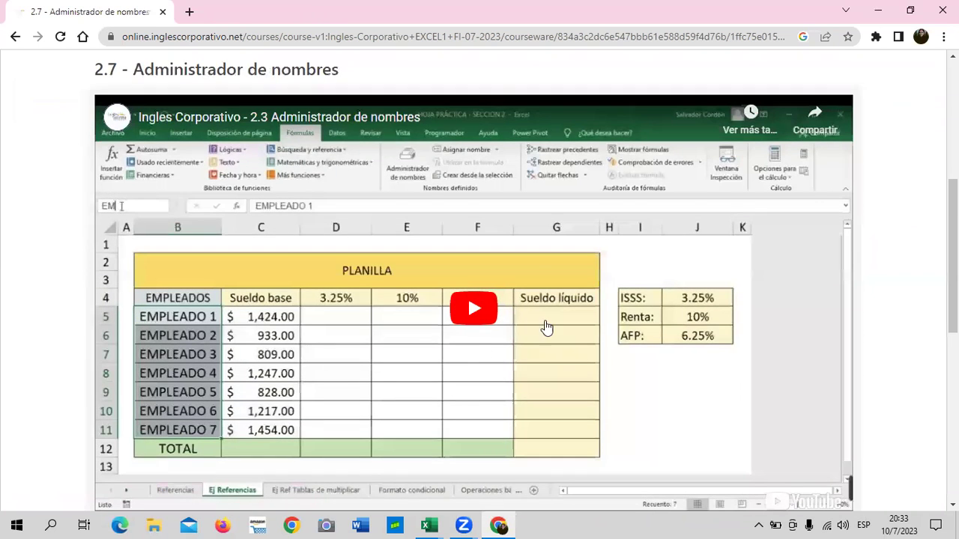
scroll(558, 362, "down", 1)
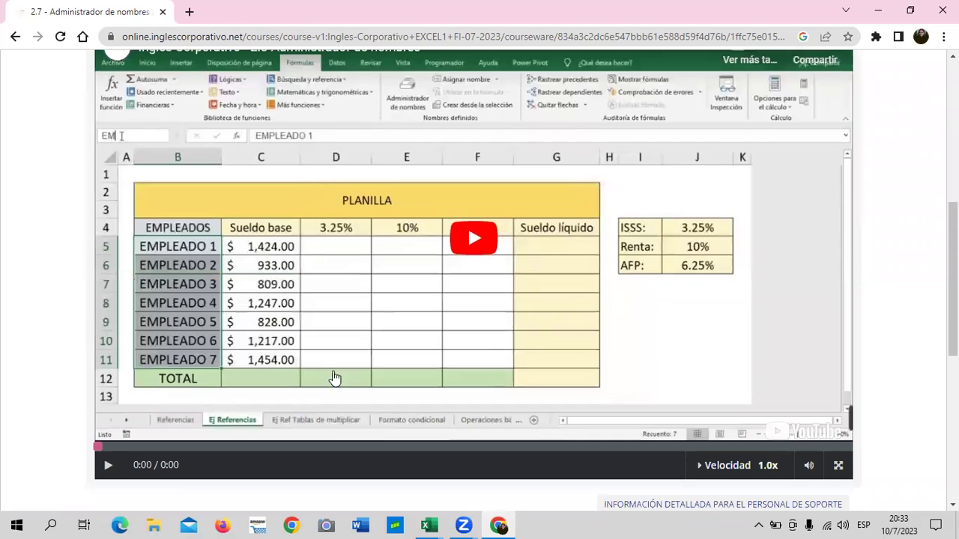
scroll(265, 403, "down", 1)
scroll(265, 403, "down", 1)
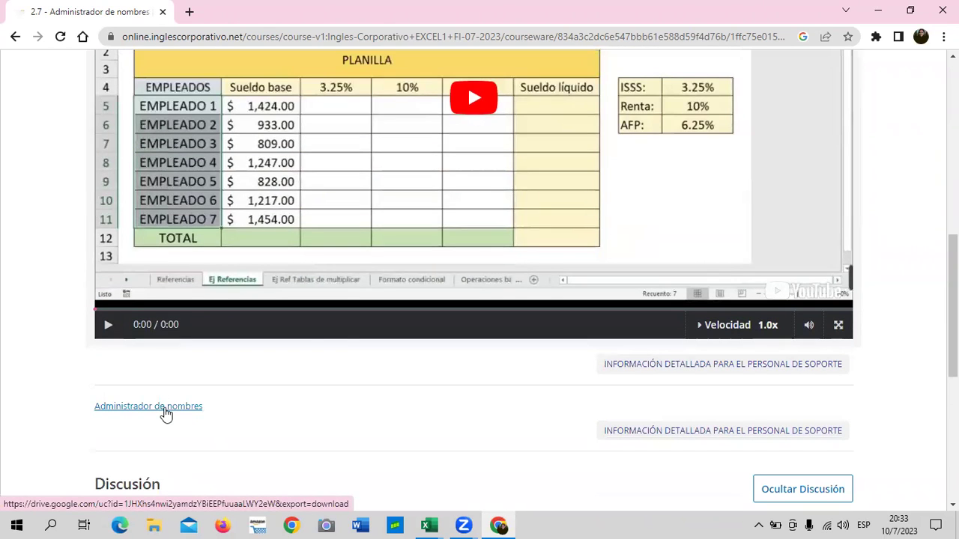
scroll(332, 405, "up", 1)
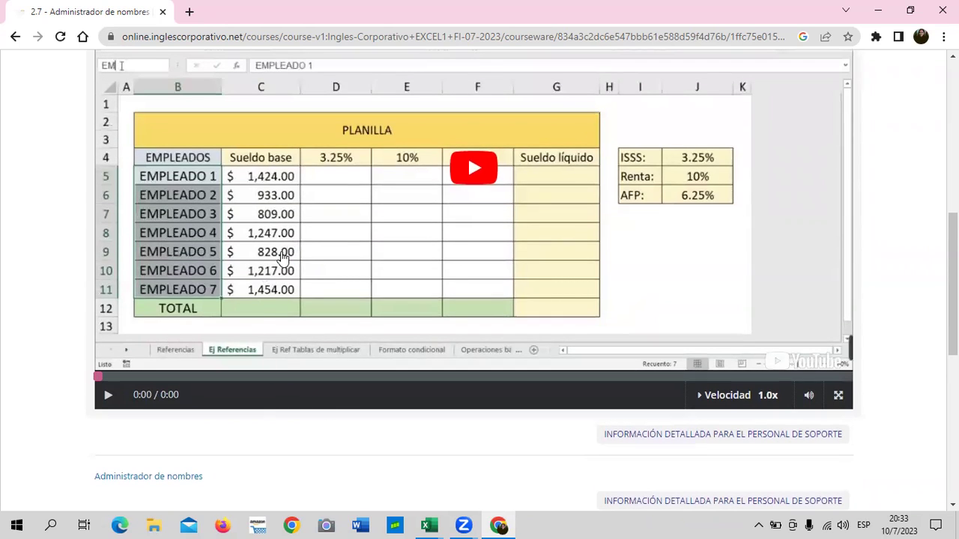
scroll(294, 331, "up", 1)
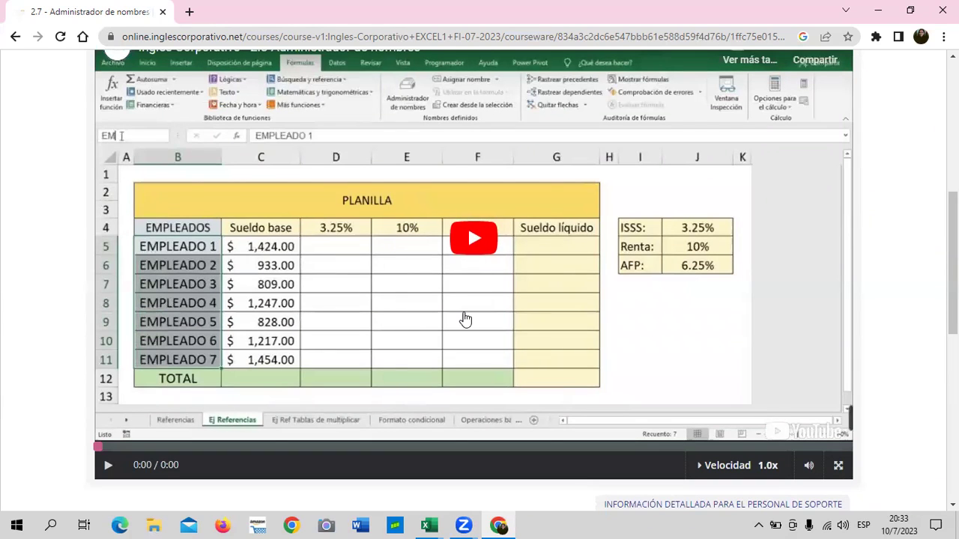
scroll(465, 318, "up", 1)
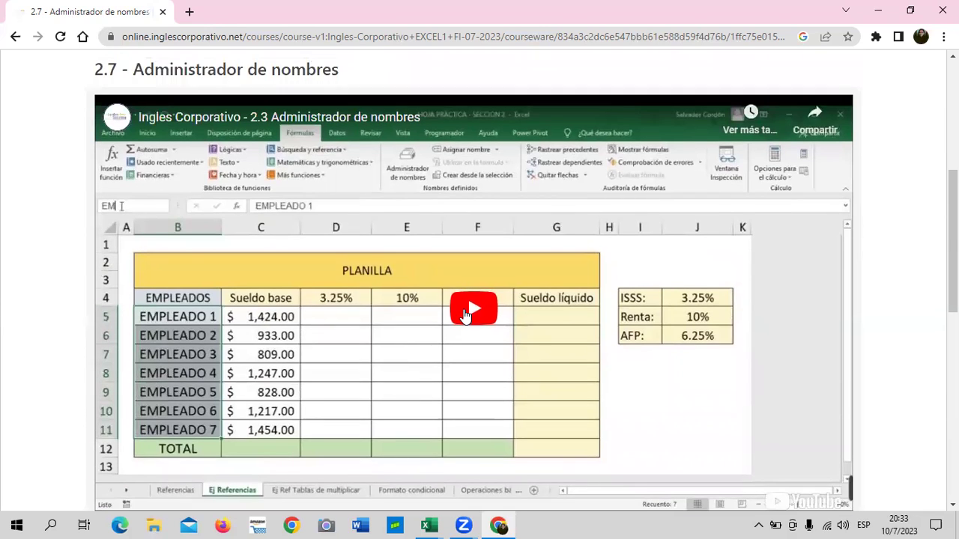
scroll(465, 315, "up", 2)
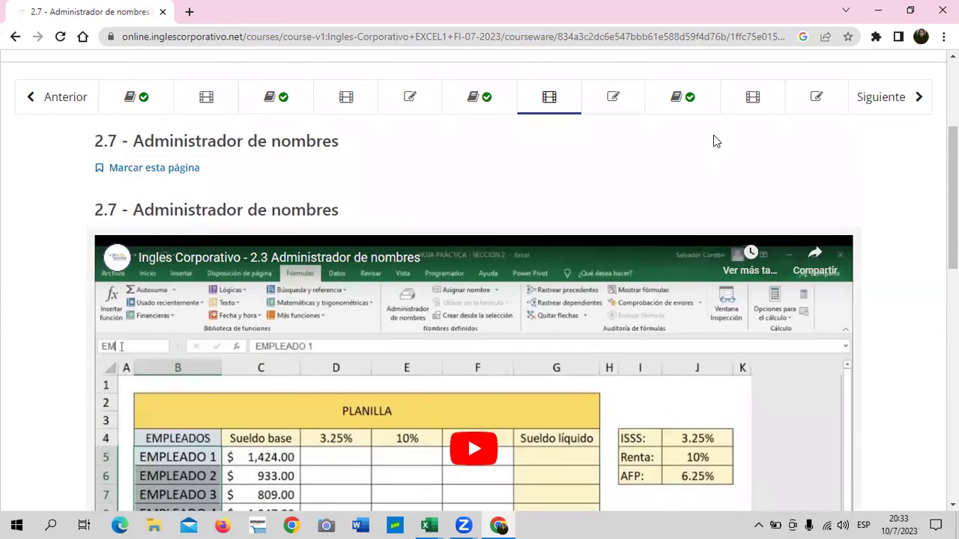
Step: Open lesson 2.10 - Fórmulas y funciones básicas and scroll through its page
left_click(737, 102)
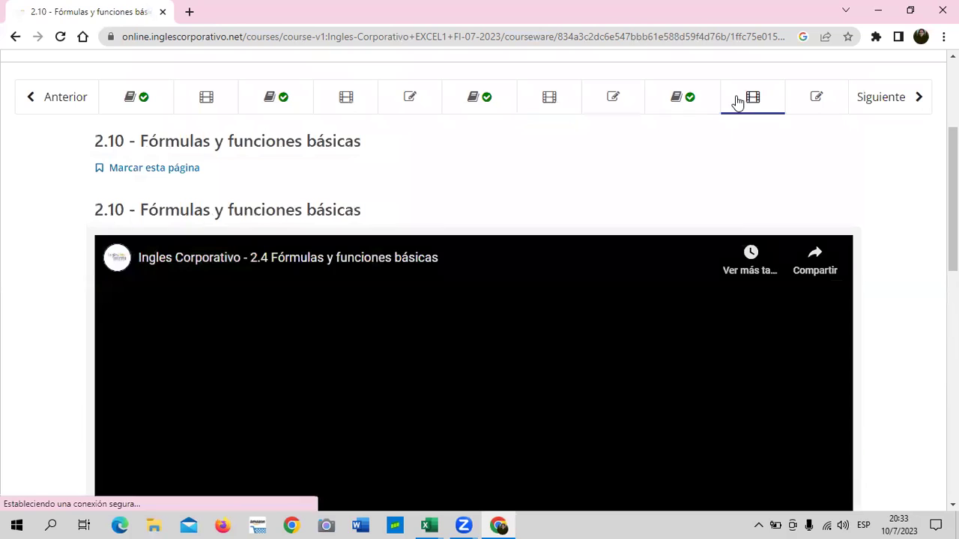
scroll(522, 263, "down", 3)
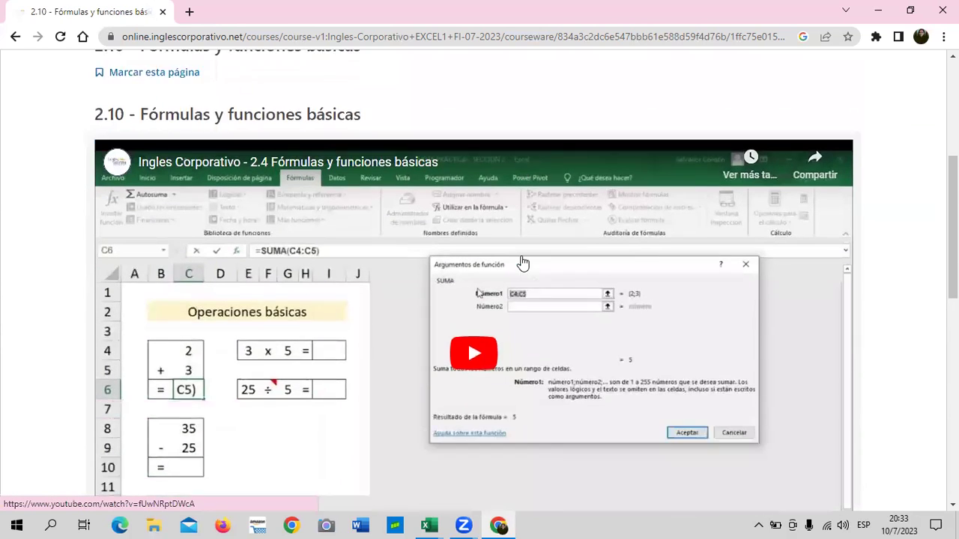
scroll(266, 442, "down", 3)
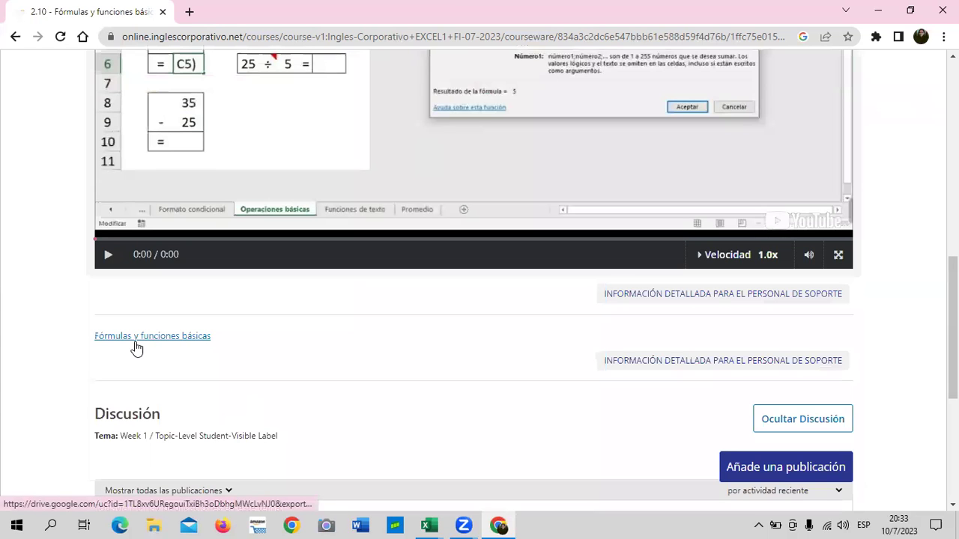
scroll(213, 329, "up", 3)
scroll(213, 329, "up", 3)
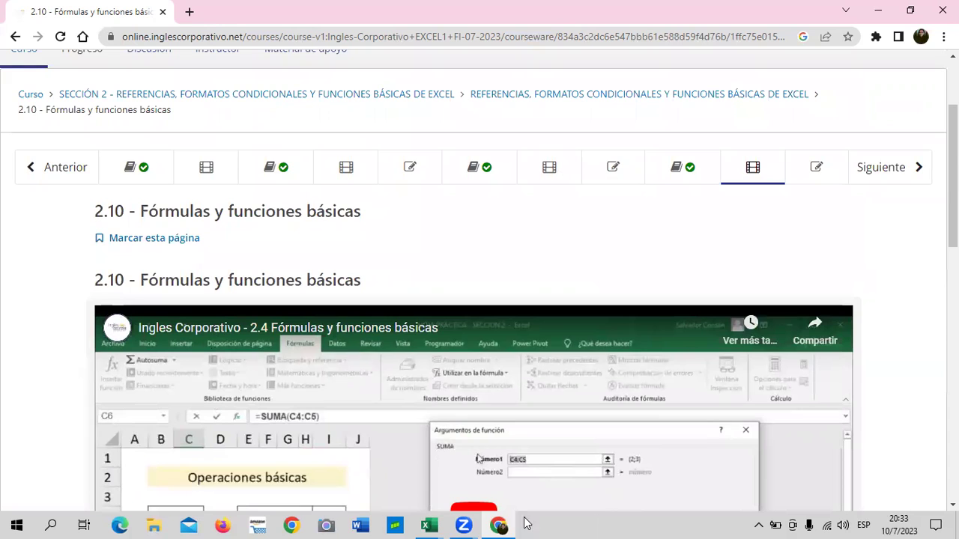
mouse_move(428, 526)
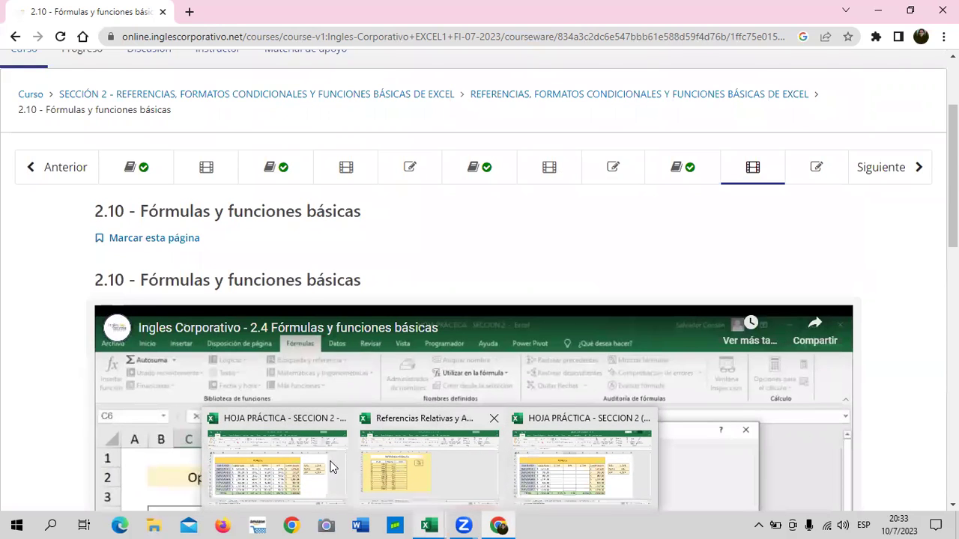
Step: Bring the workbook forward and browse the Formato condicional, Operaciones básicas, Funciones de texto and Promedio sheets
left_click(273, 479)
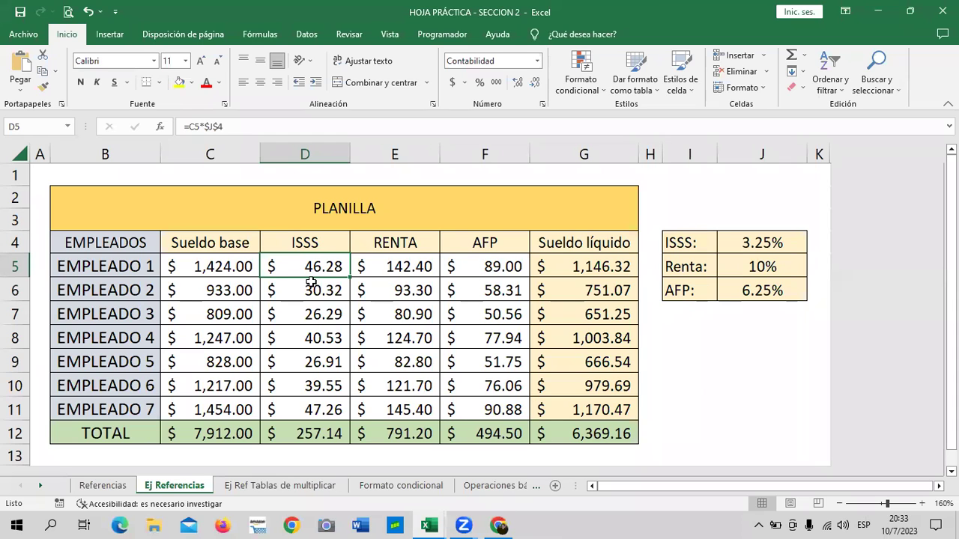
left_click(377, 486)
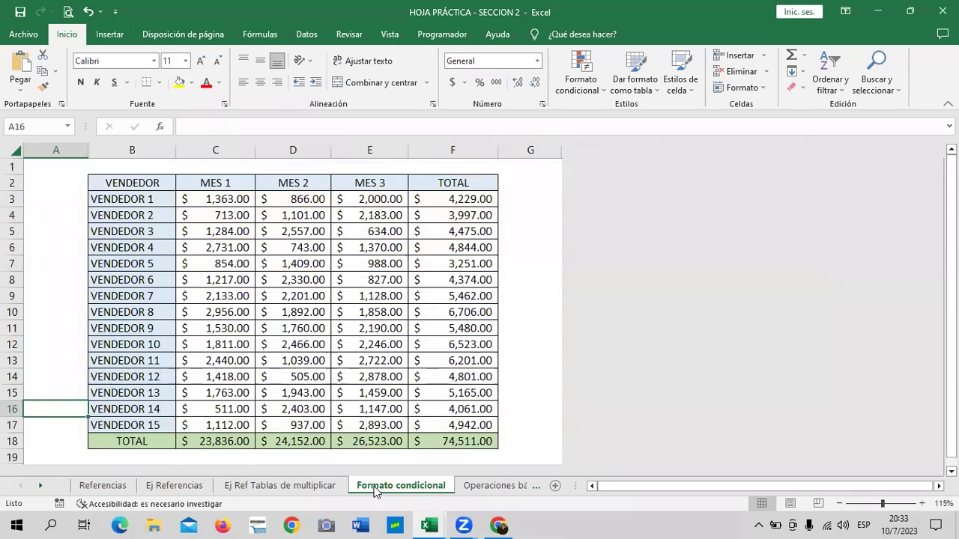
left_click(535, 227)
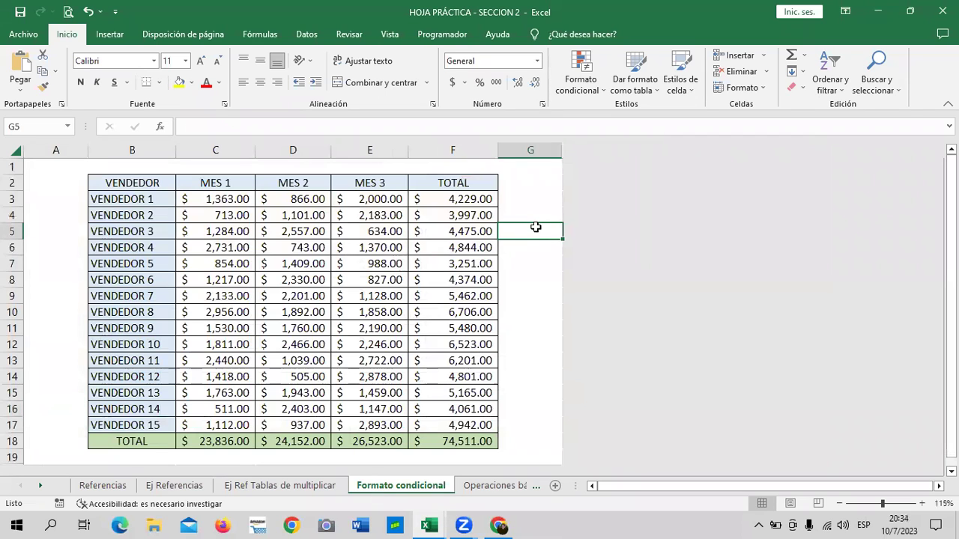
left_click(487, 486)
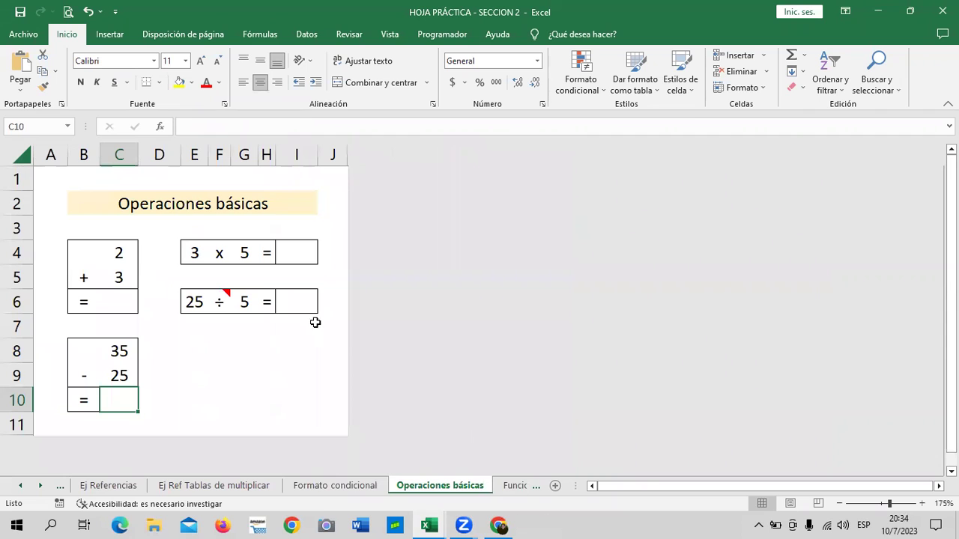
left_click(514, 486)
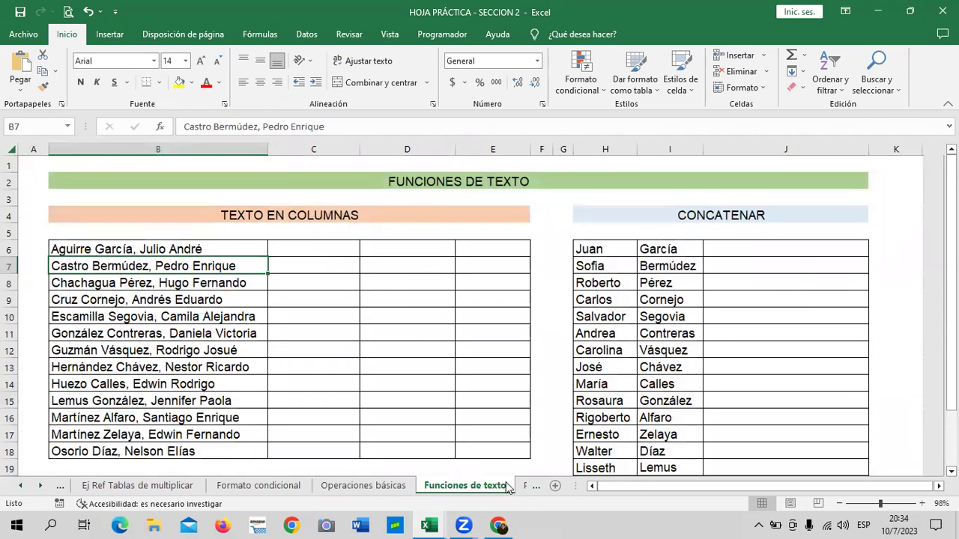
left_click(523, 485)
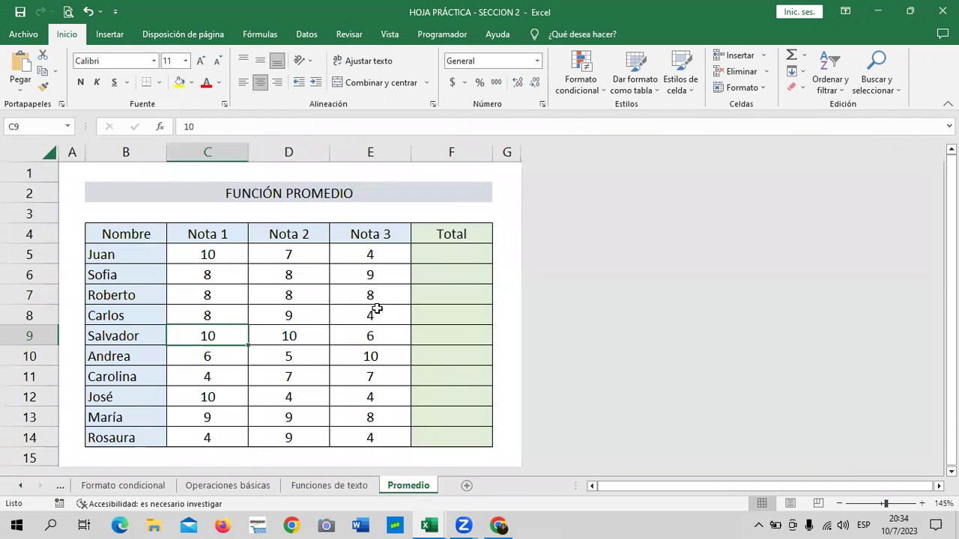
Step: Scroll the sheet tabs back and return to the Ej Referencias payroll sheet
left_click(20, 486)
left_click(21, 486)
left_click(21, 486)
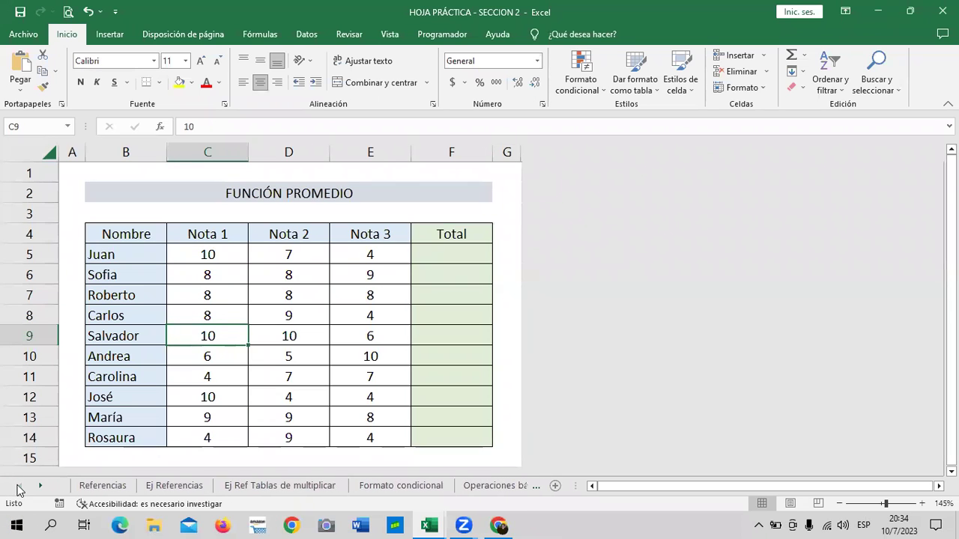
left_click(177, 485)
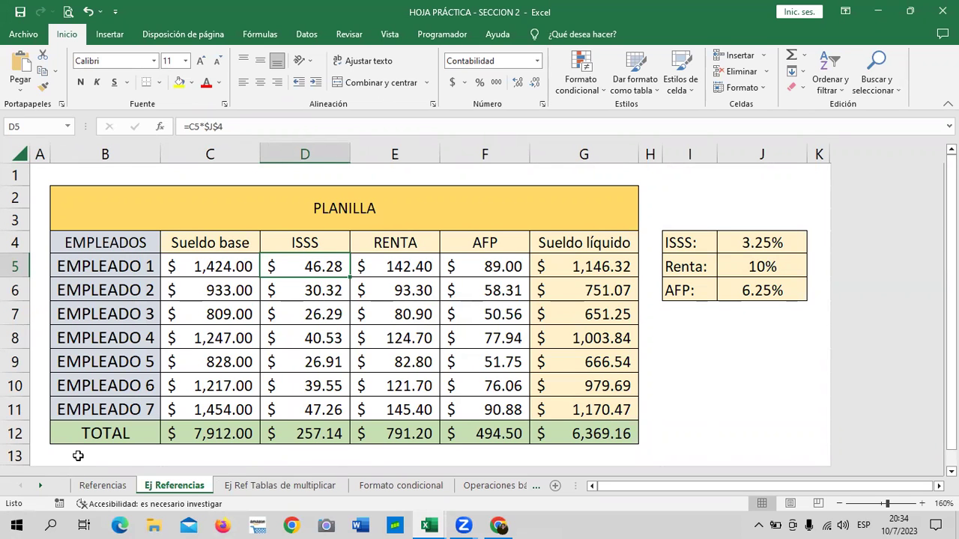
Step: Switch to the Referencias sheet, then bring the course page in Chrome forward
left_click(86, 487)
left_click(498, 524)
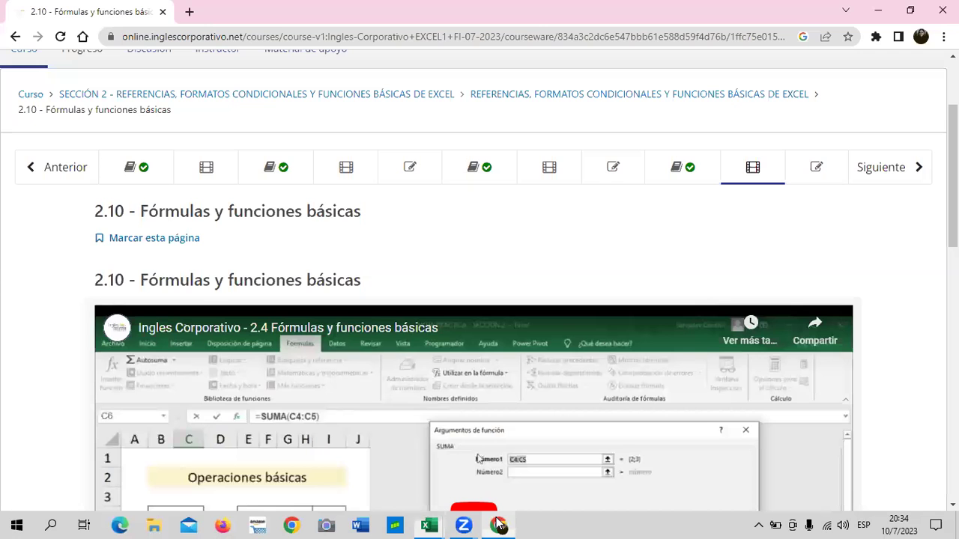
scroll(544, 278, "down", 2)
scroll(544, 277, "down", 1)
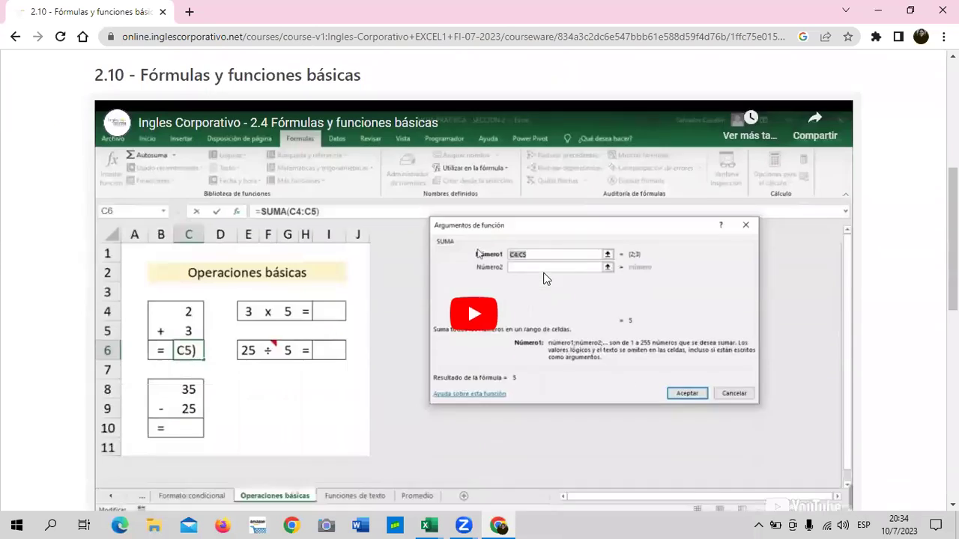
scroll(543, 278, "down", 2)
scroll(385, 295, "up", 4)
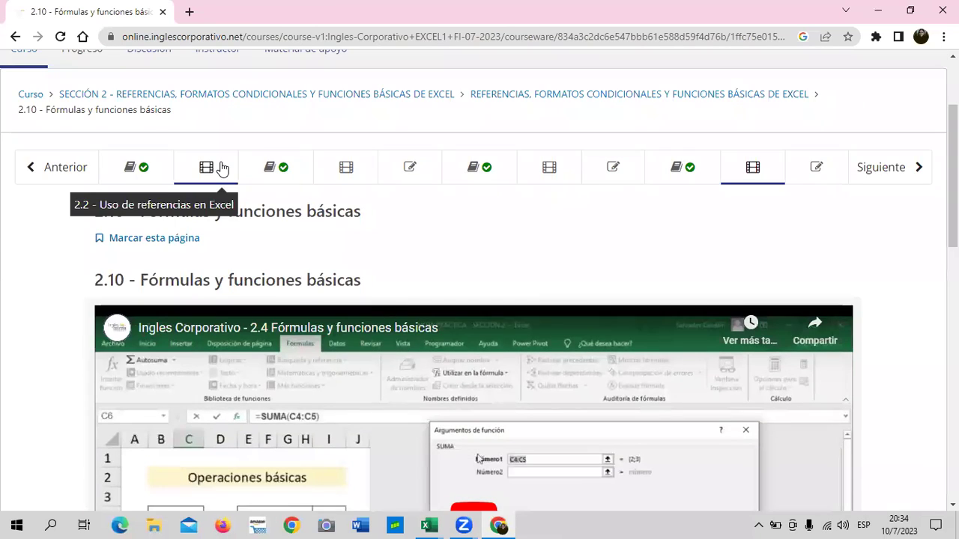
Step: Open lesson 2.2 - Uso de referencias en Excel and scroll to its references video
left_click(220, 167)
scroll(380, 301, "down", 1)
scroll(379, 300, "down", 2)
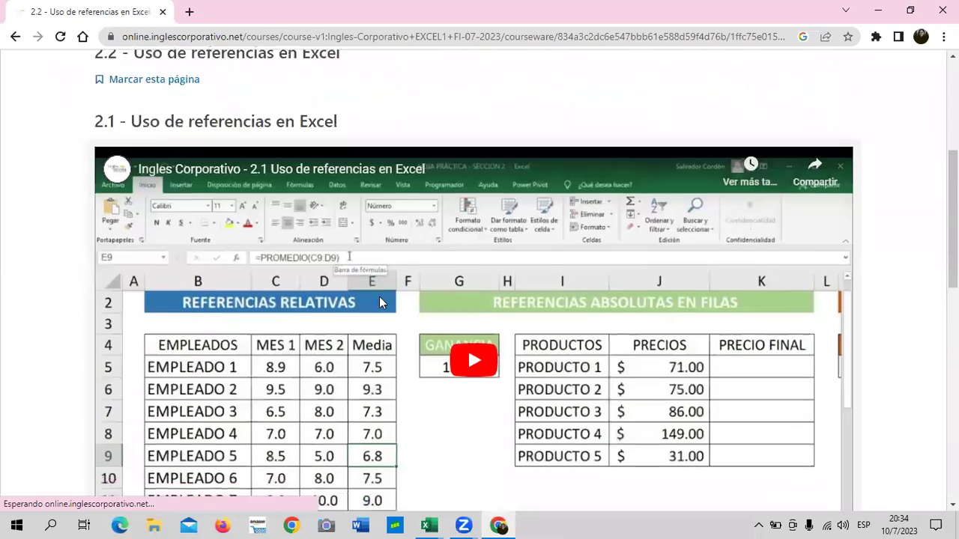
scroll(379, 299, "down", 1)
scroll(291, 287, "up", 2)
scroll(290, 287, "up", 1)
scroll(291, 287, "down", 2)
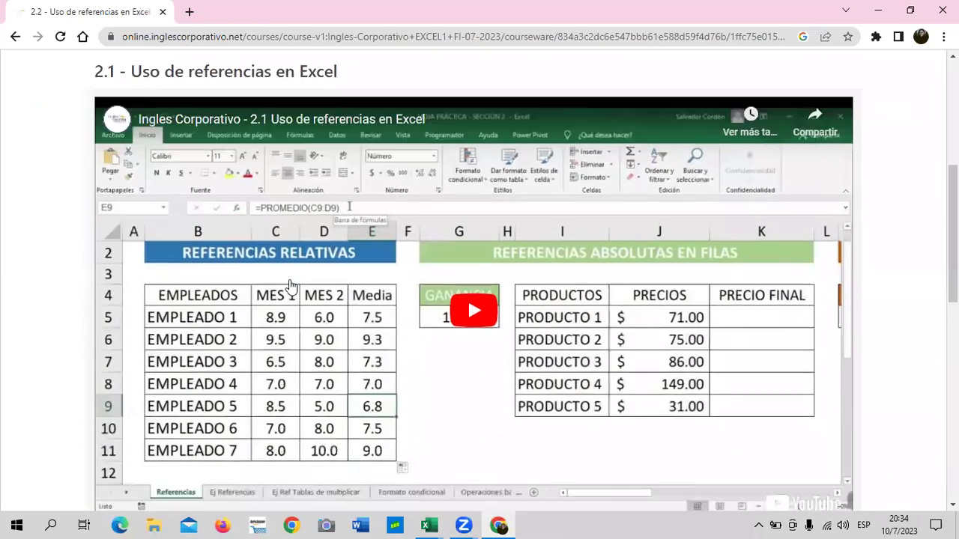
scroll(290, 262, "down", 2)
scroll(307, 217, "up", 3)
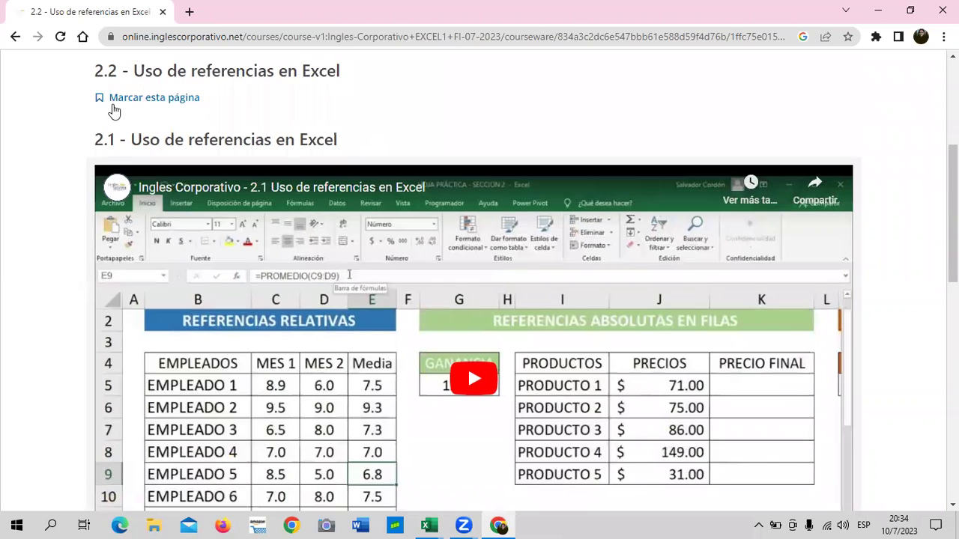
Step: Start the embedded references lesson video and raise the volume
left_click(482, 380)
scroll(482, 380, "down", 1)
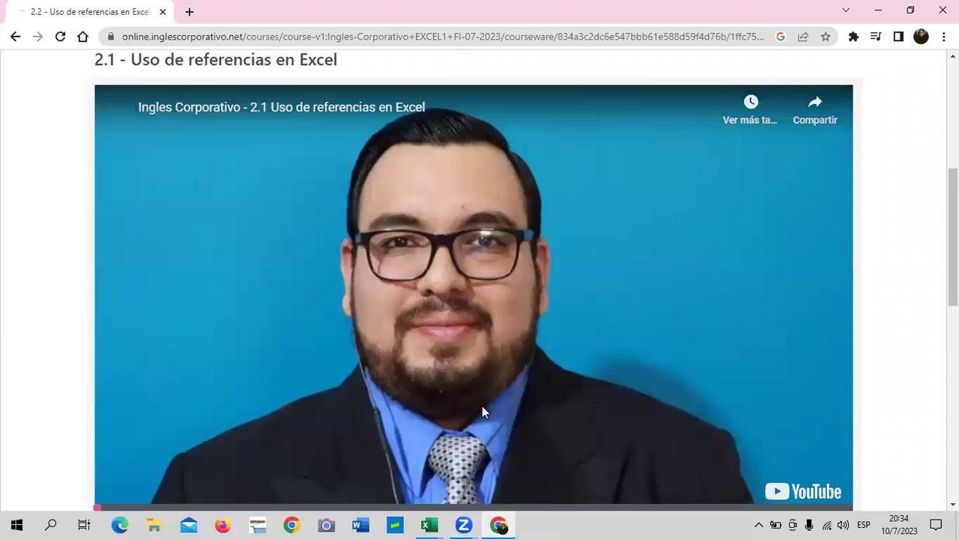
key("XF86AudioRaiseVolume")
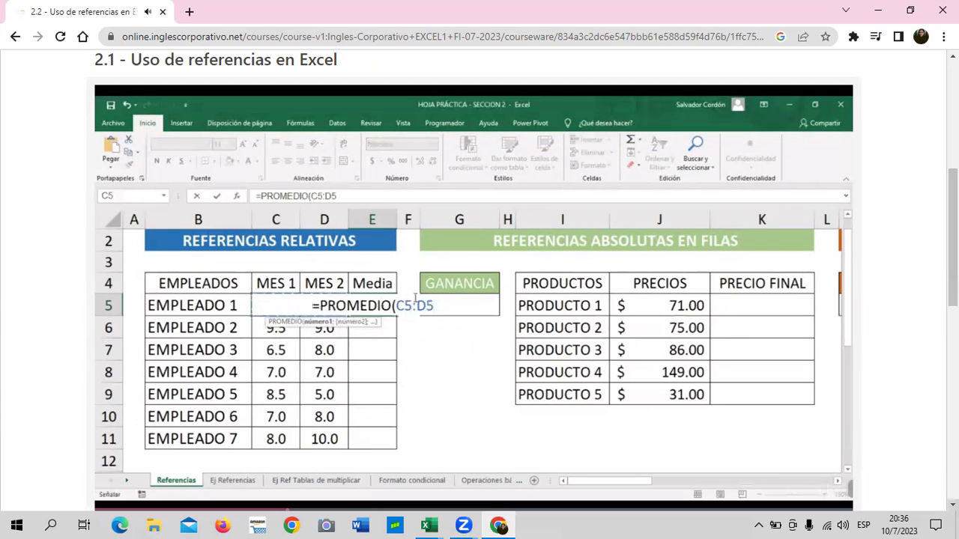
Step: Let the 2.1 Uso de referencias en Excel video play to its end at 6:33
scroll(446, 309, "down", 1)
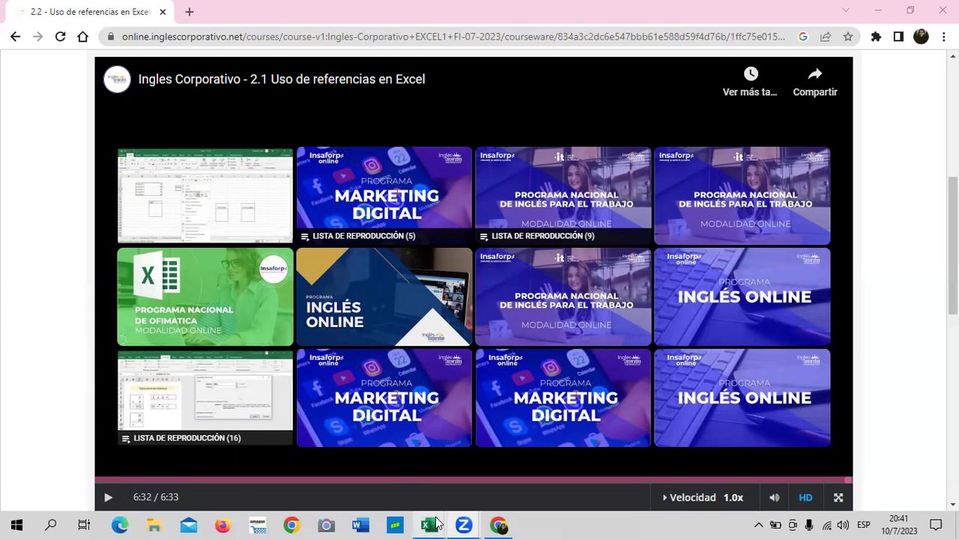
Step: Back in Excel, locate the REFERENCIAS RELATIVAS and ABSOLUTAS EN FILAS tables, selecting E5 and K5
mouse_move(428, 525)
left_click(313, 496)
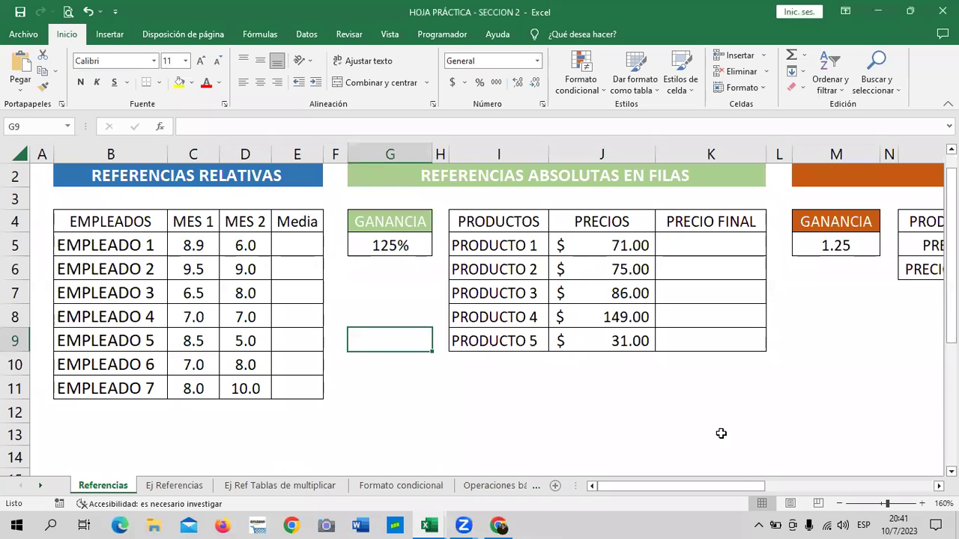
left_click_drag(639, 488, 824, 490)
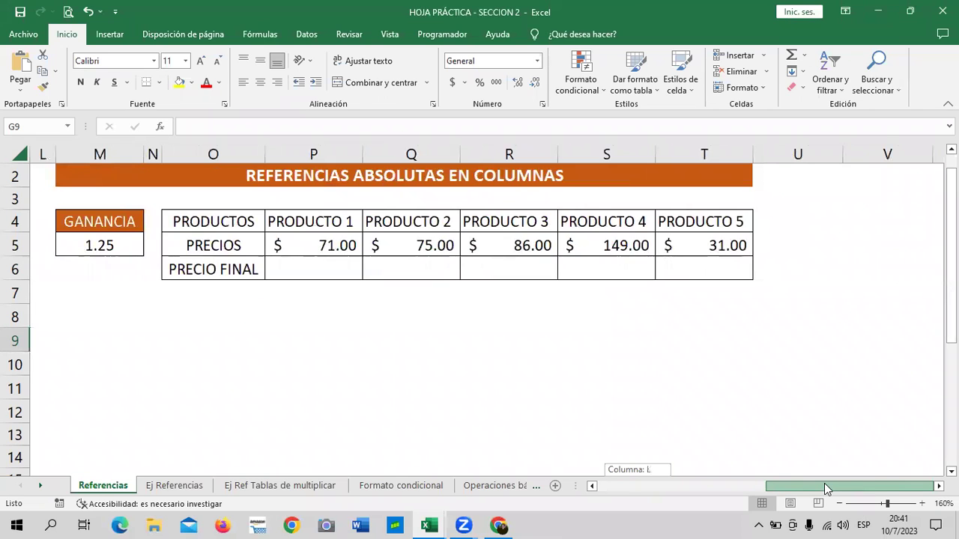
mouse_move(824, 484)
left_mouse_down()
mouse_move(634, 477)
mouse_move(869, 480)
left_mouse_up()
left_click_drag(768, 483, 592, 495)
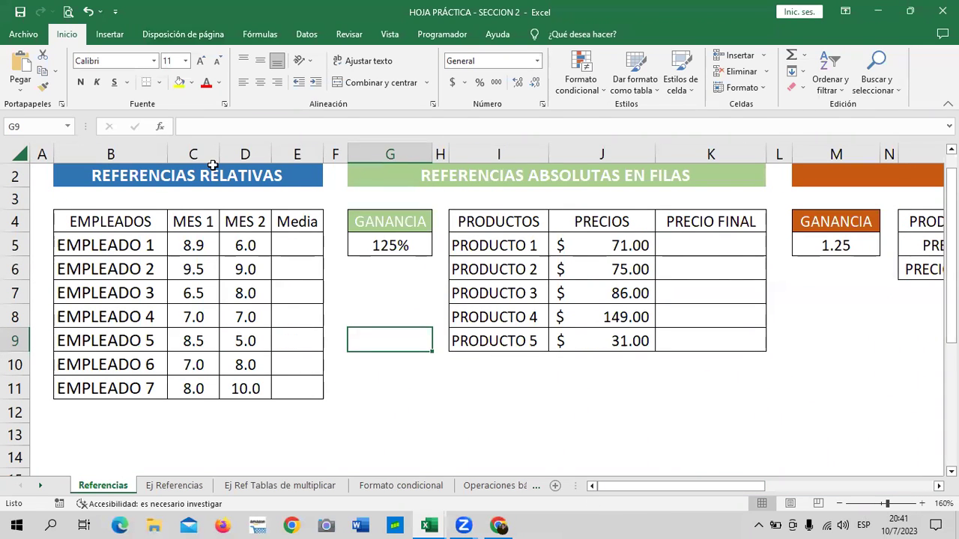
left_click(282, 178)
left_click(292, 237)
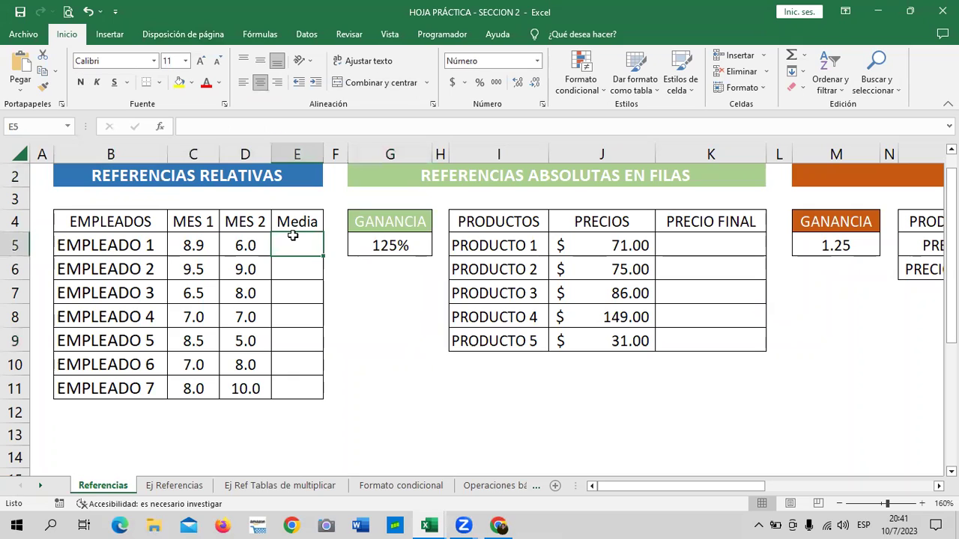
left_click(689, 178)
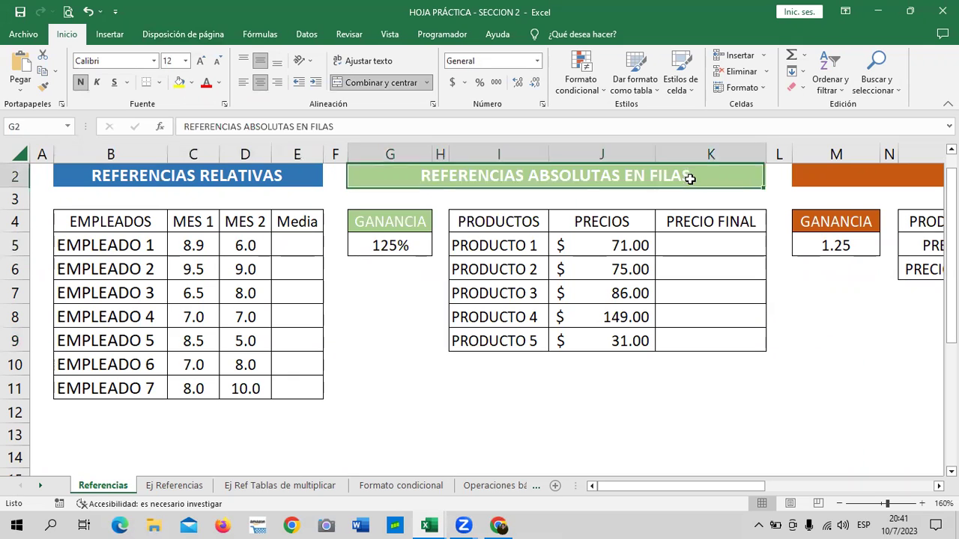
left_click(693, 245)
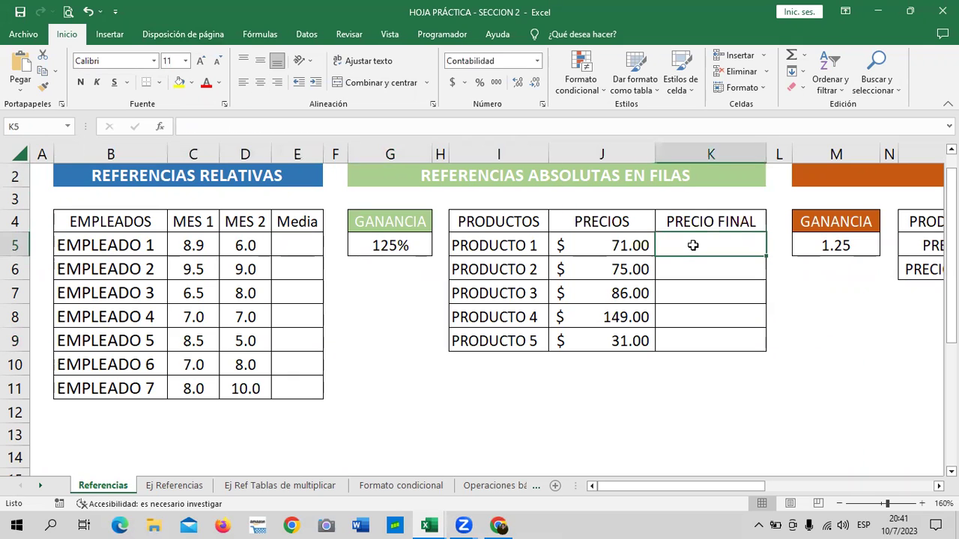
Step: Scroll right until columns K–U show PRODUCTO 1 through PRODUCTO 5
mouse_move(709, 485)
left_mouse_down()
mouse_move(806, 483)
mouse_move(848, 470)
left_mouse_up()
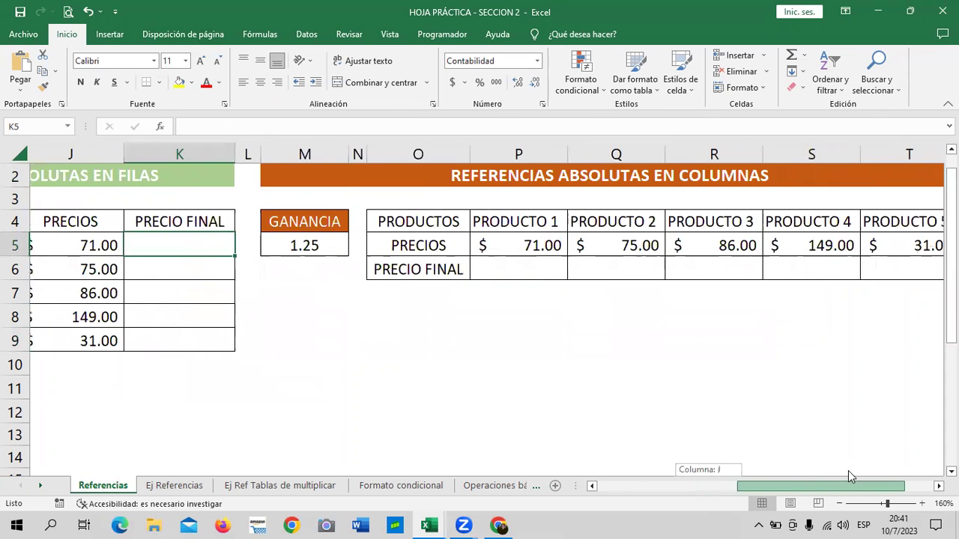
left_click_drag(849, 471, 690, 479)
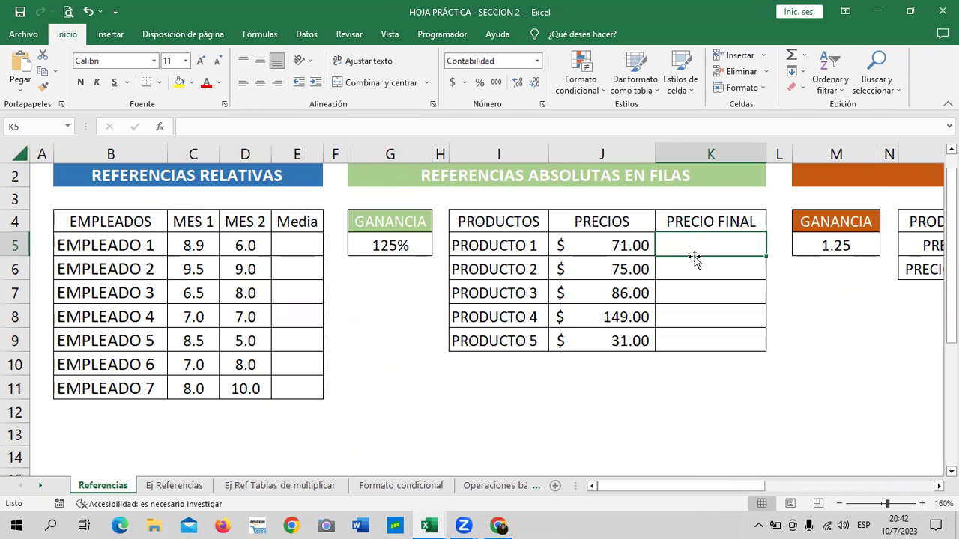
left_click_drag(728, 486, 863, 486)
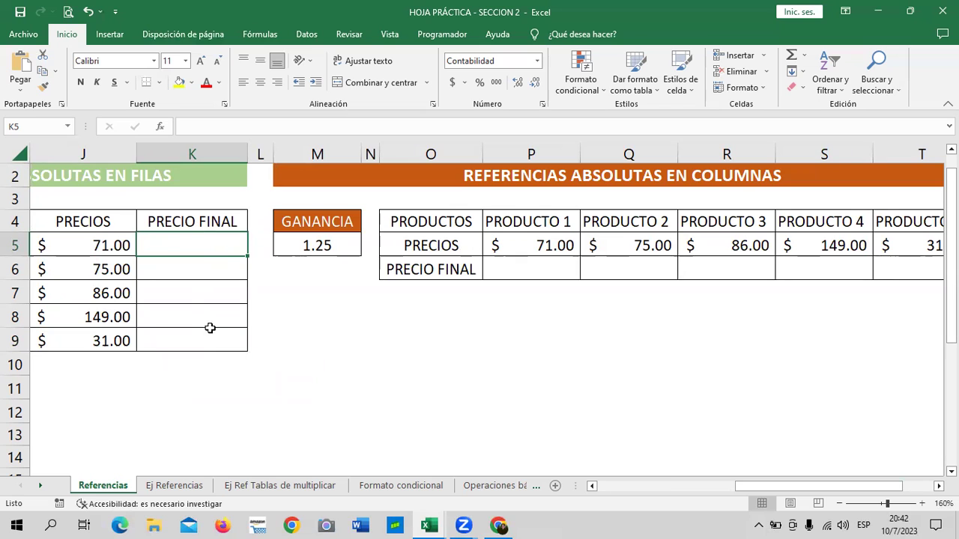
left_click_drag(811, 487, 839, 485)
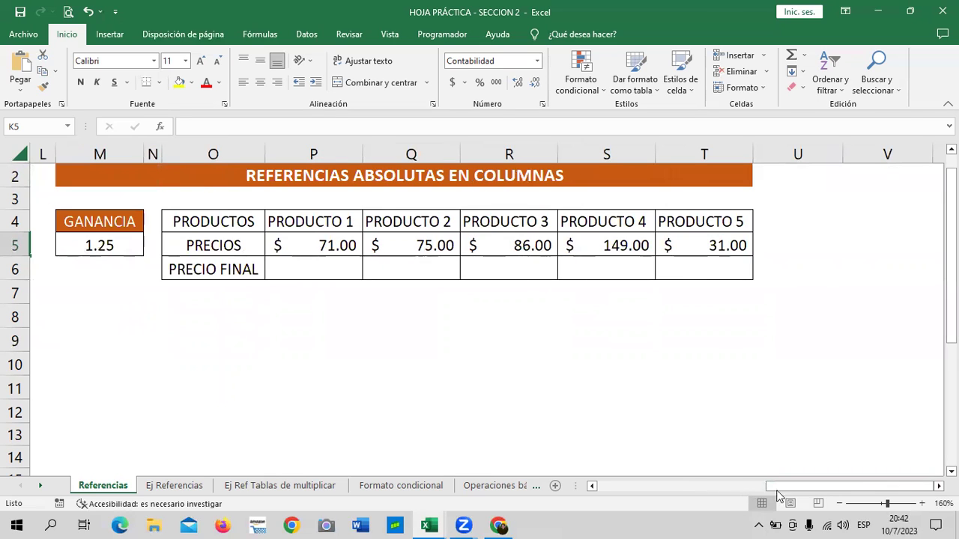
left_click_drag(775, 490, 726, 487)
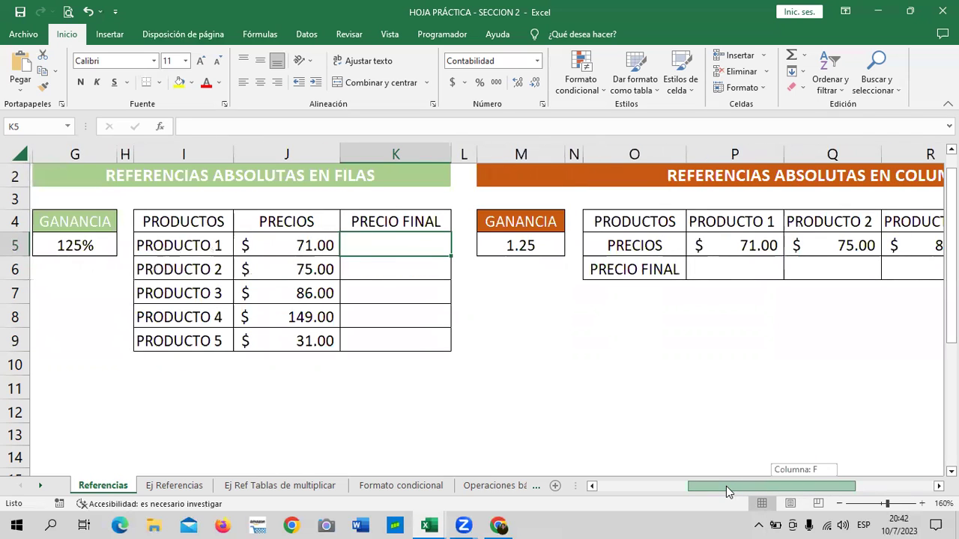
left_click_drag(726, 487, 795, 479)
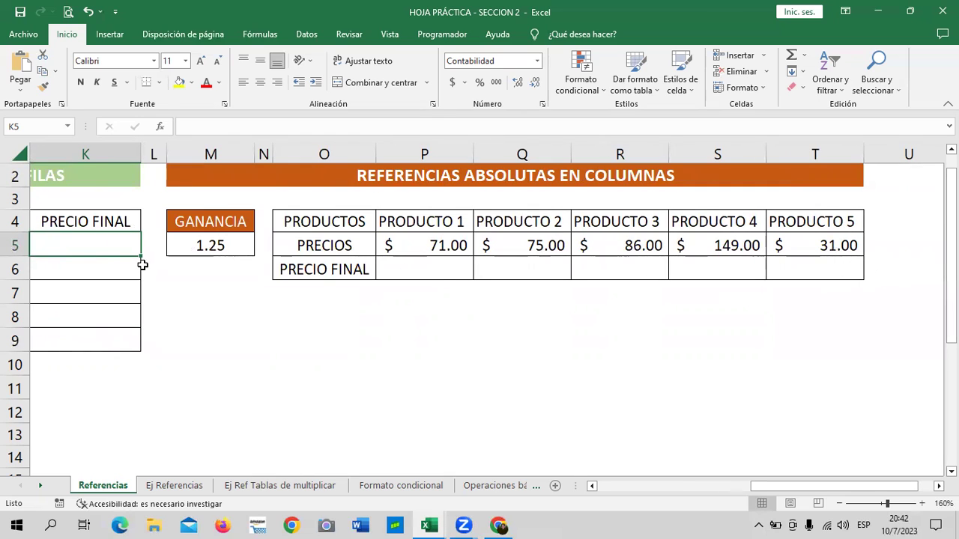
left_click(533, 271)
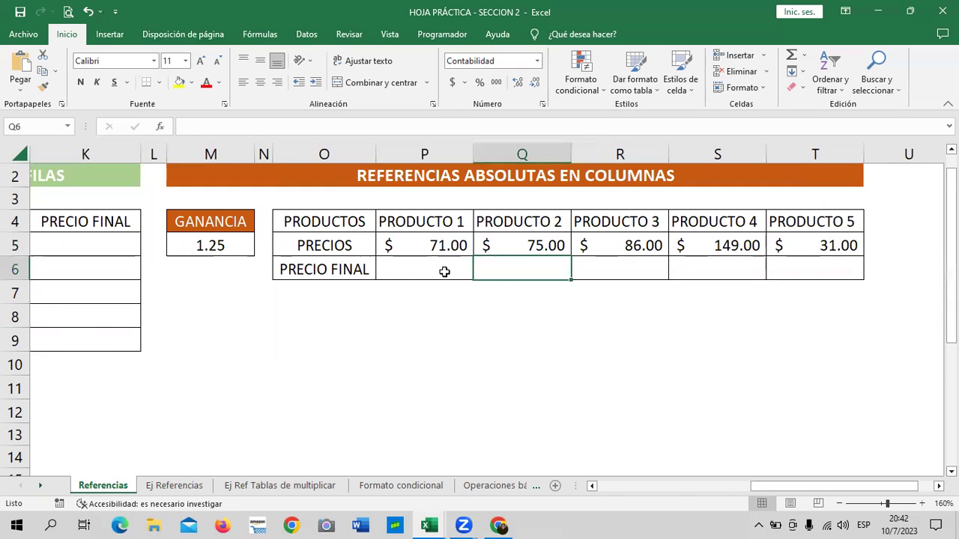
left_click(433, 267)
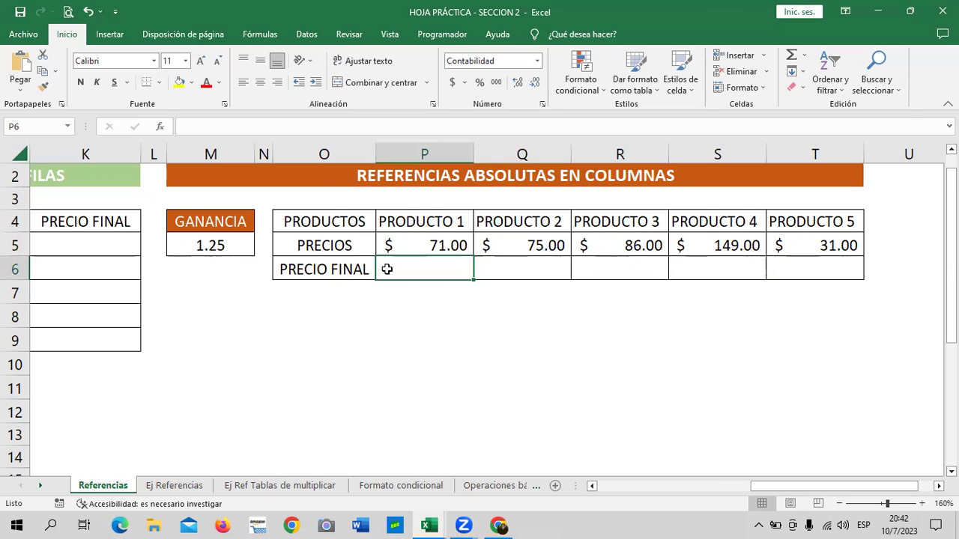
left_click(9, 269)
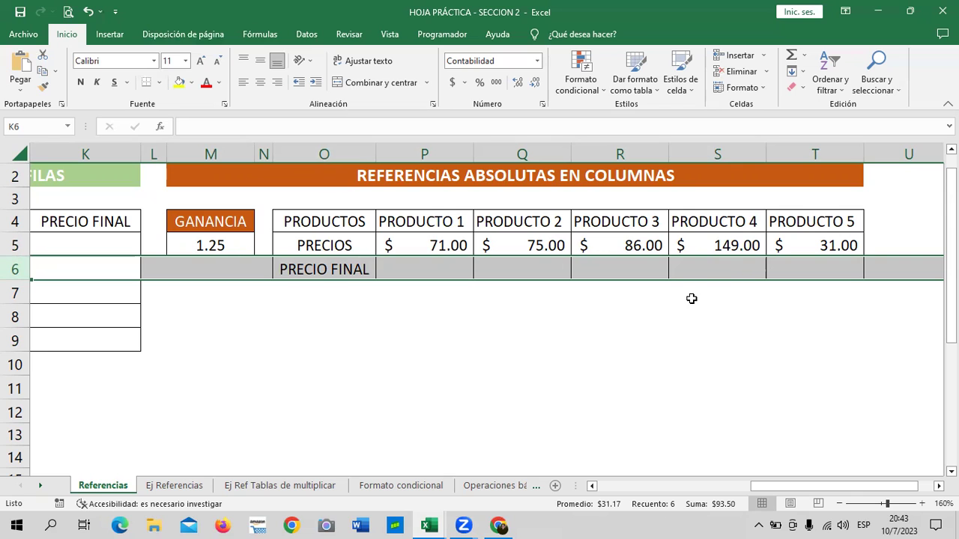
left_click(939, 485)
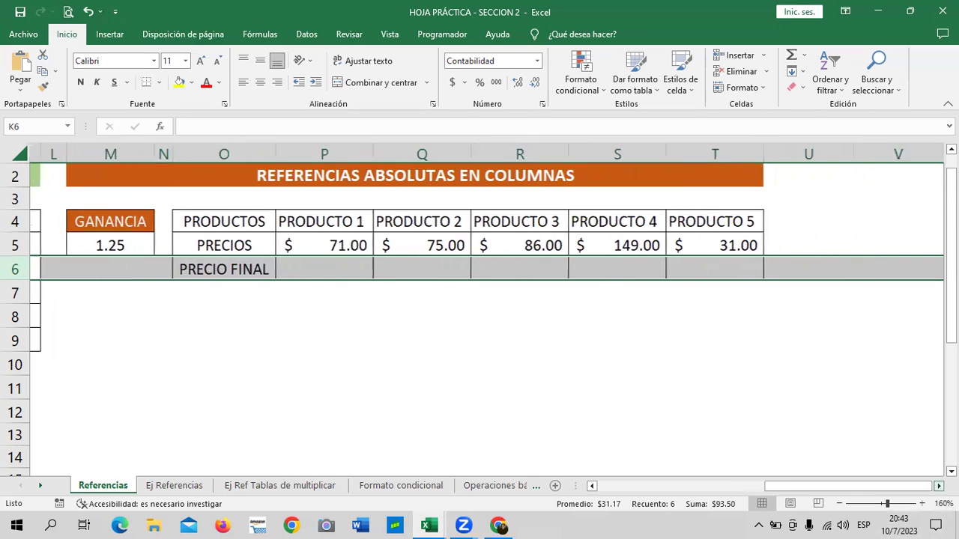
left_click(939, 486)
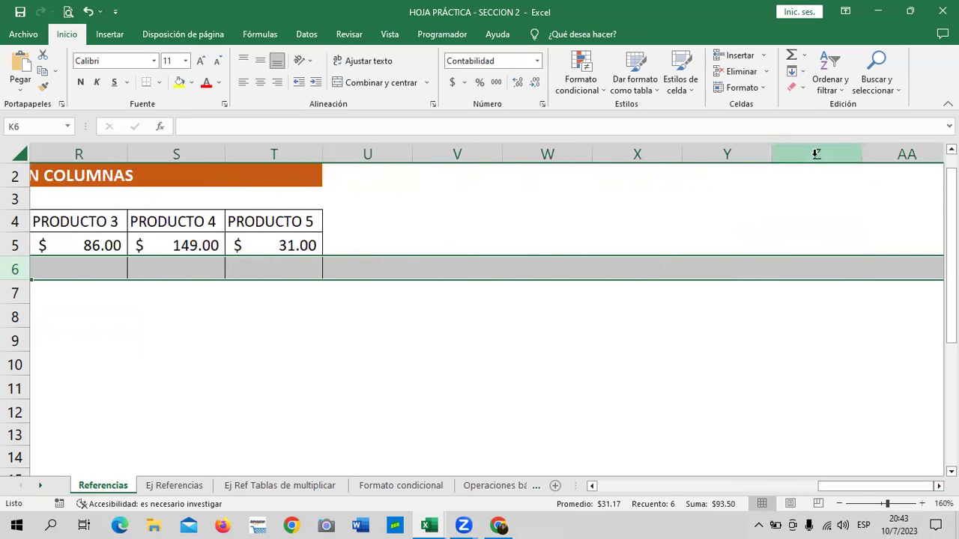
left_click(826, 153)
mouse_move(773, 255)
left_mouse_down()
mouse_move(366, 257)
mouse_move(366, 244)
left_mouse_up()
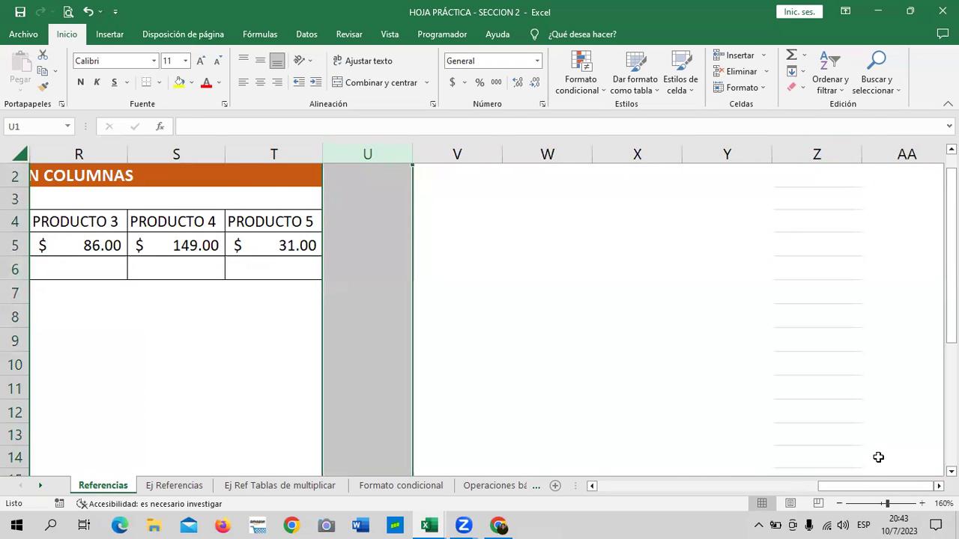
mouse_move(882, 486)
left_mouse_down()
mouse_move(646, 499)
mouse_move(785, 485)
left_mouse_up()
left_click(551, 268)
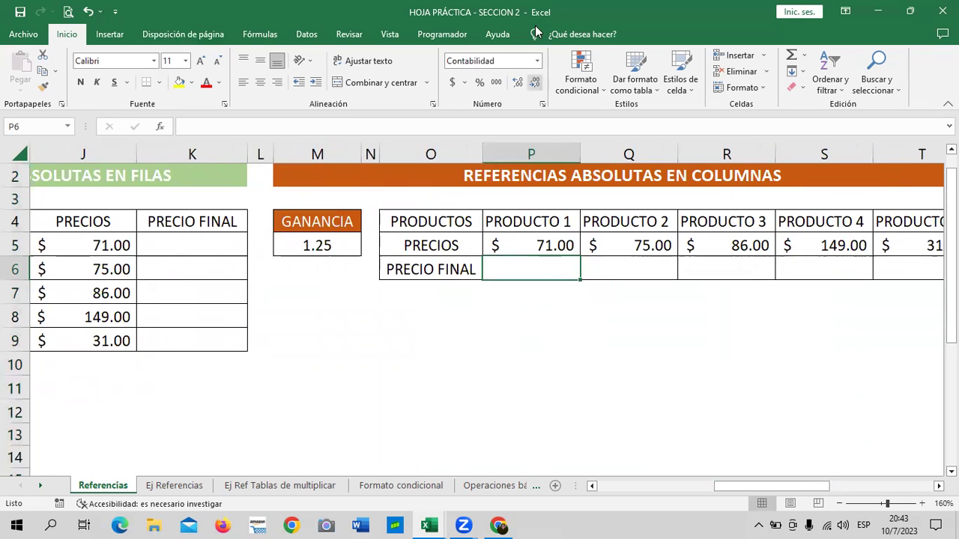
left_click_drag(773, 488, 760, 483)
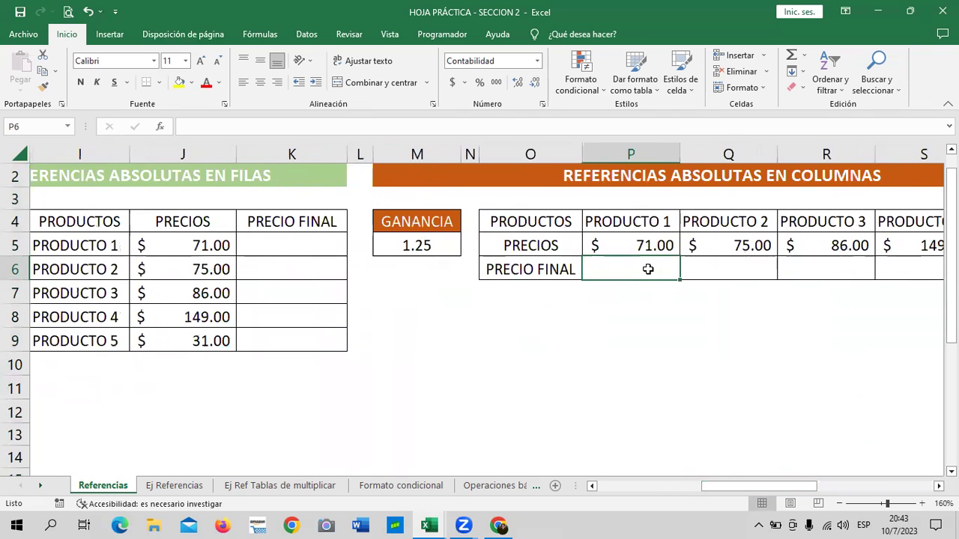
left_click(11, 269)
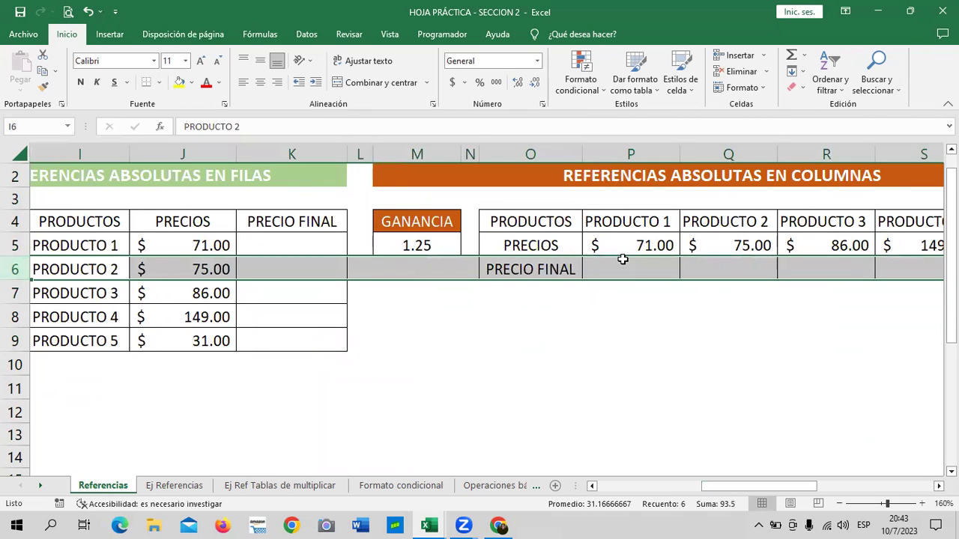
left_click(418, 241)
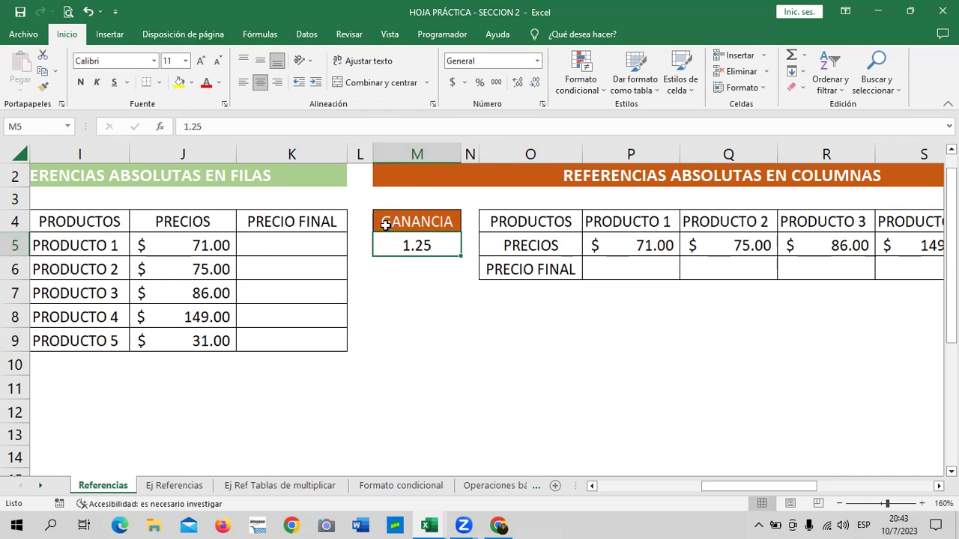
left_click(633, 275)
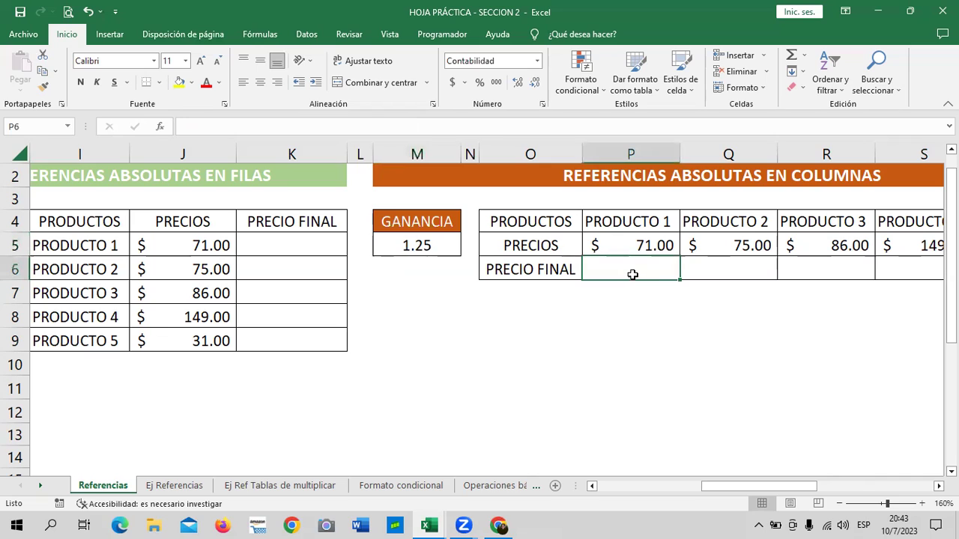
left_click(415, 245)
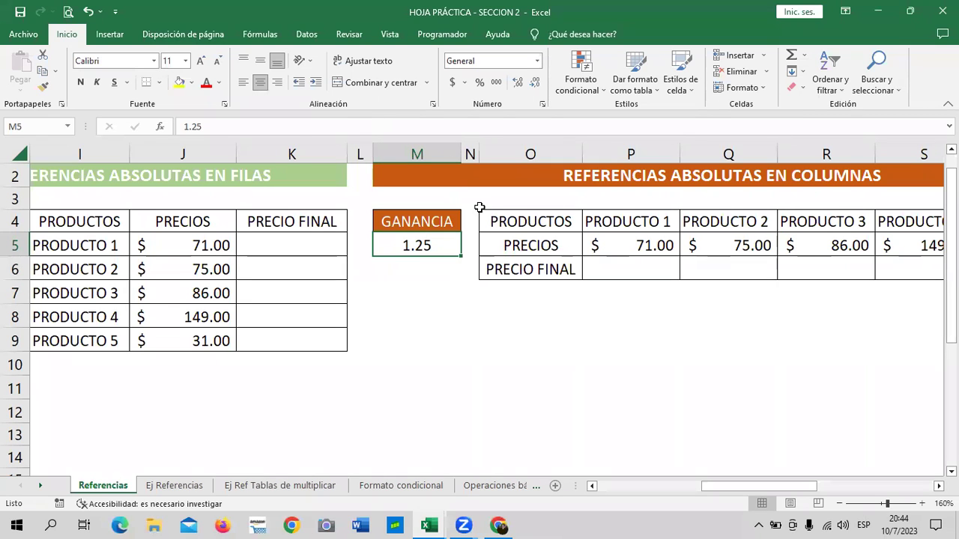
left_click_drag(764, 487, 680, 488)
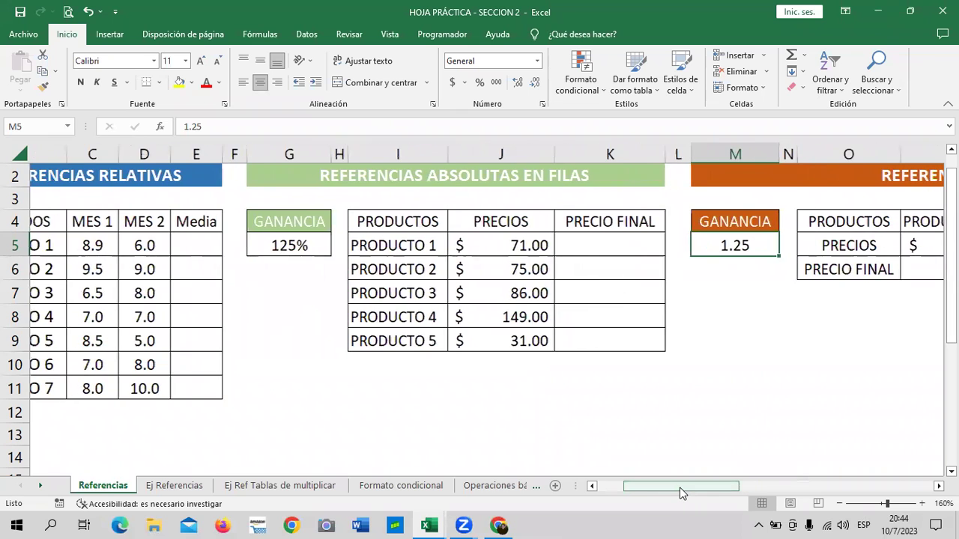
left_click_drag(680, 488, 660, 489)
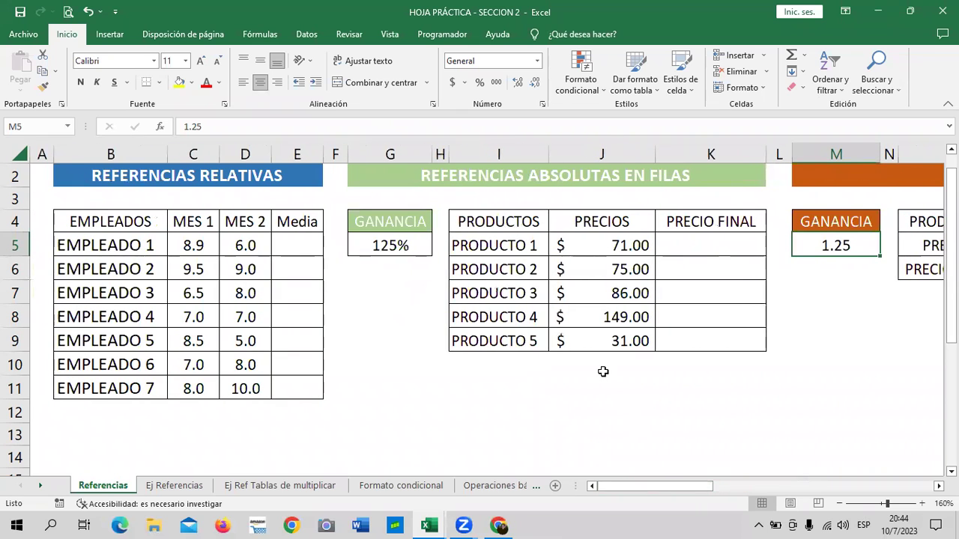
left_click(684, 252)
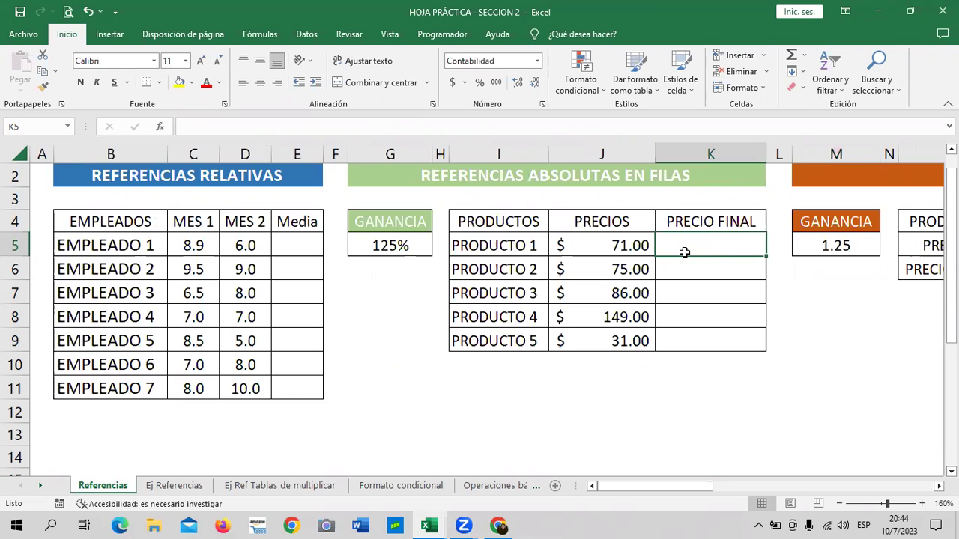
left_click(844, 241)
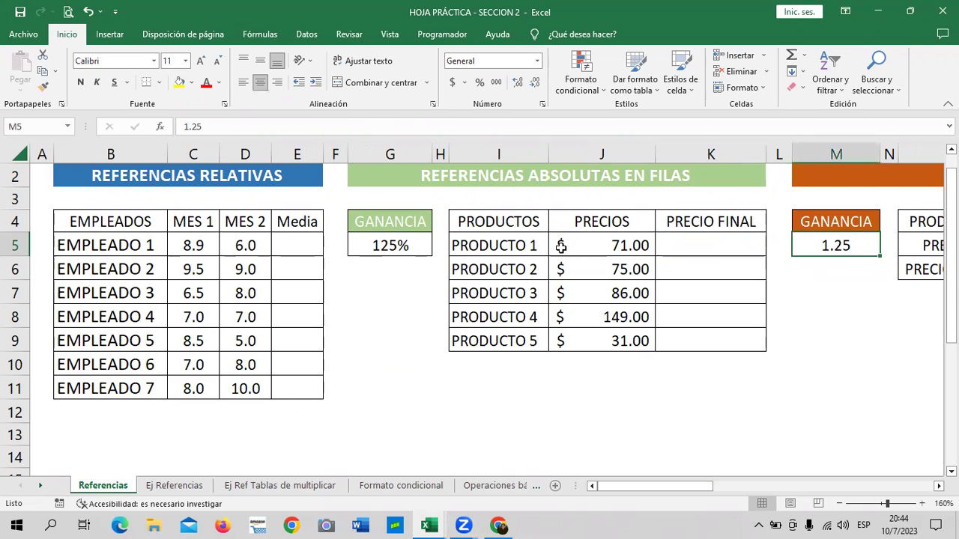
left_click(404, 241)
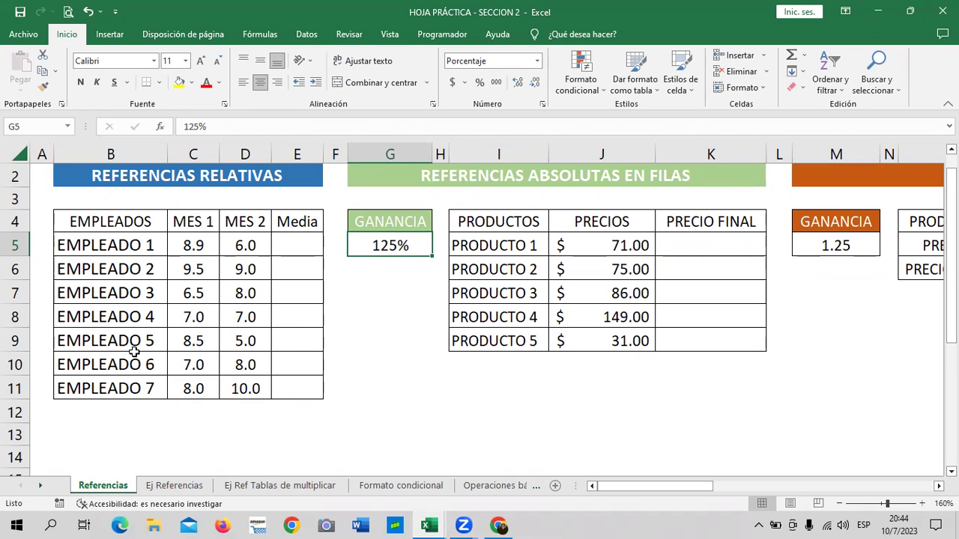
left_click(386, 342)
left_click(304, 240)
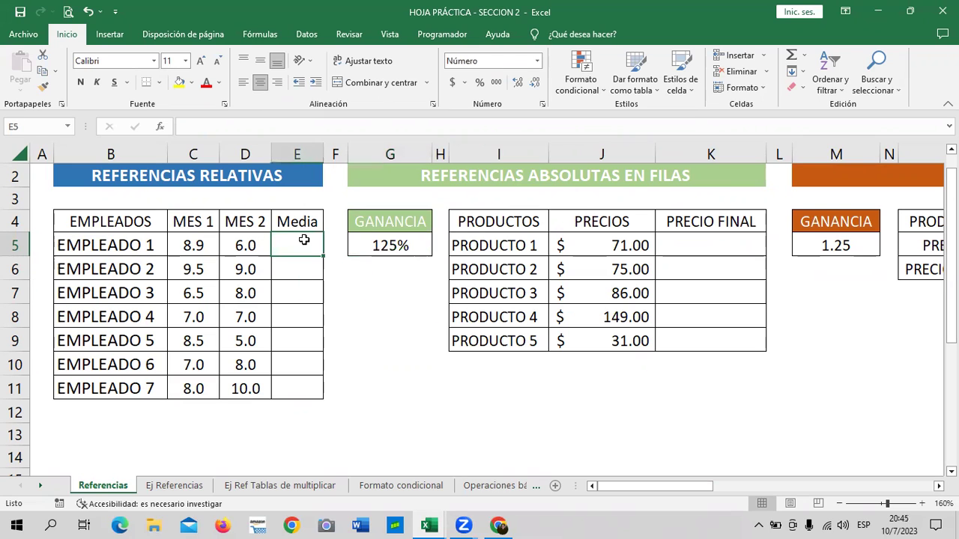
type("=")
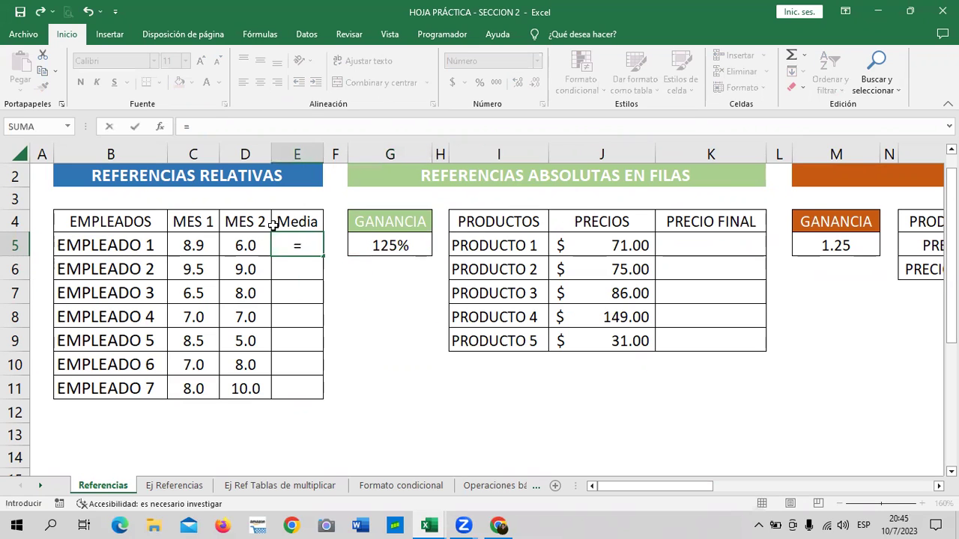
key("Escape")
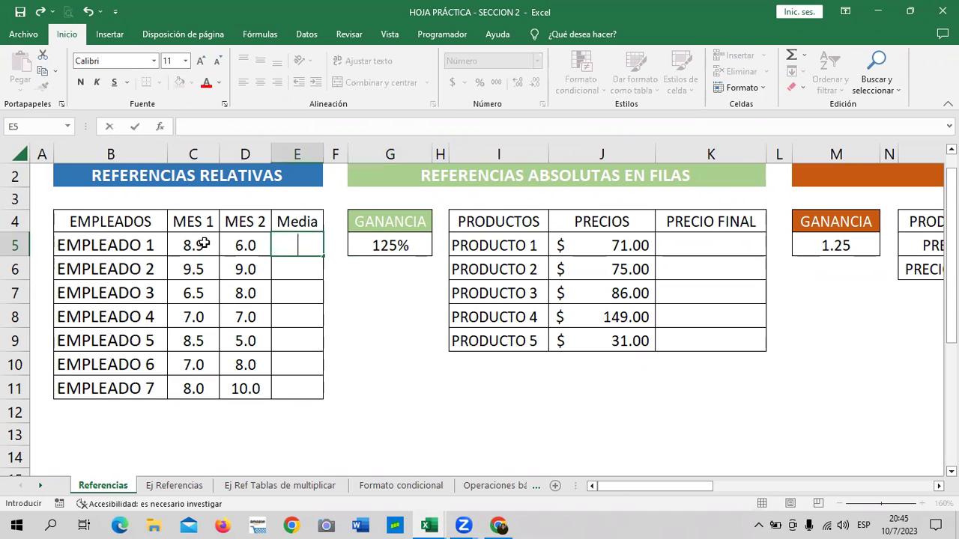
left_click(201, 245)
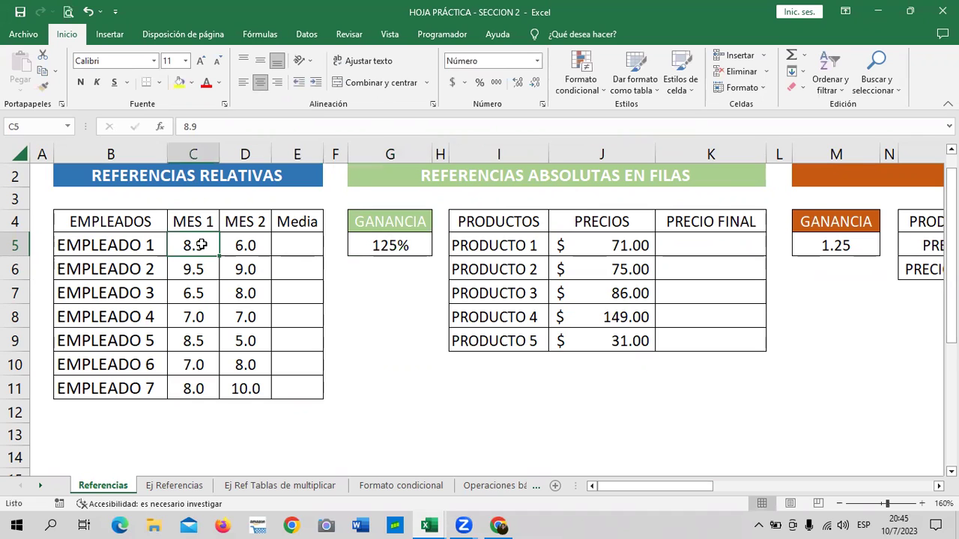
left_click(256, 235)
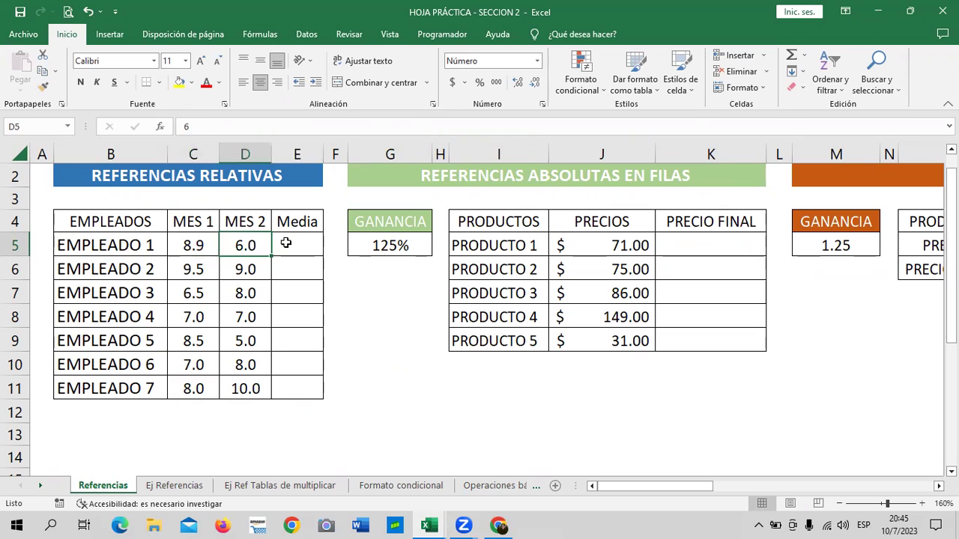
left_click(286, 242)
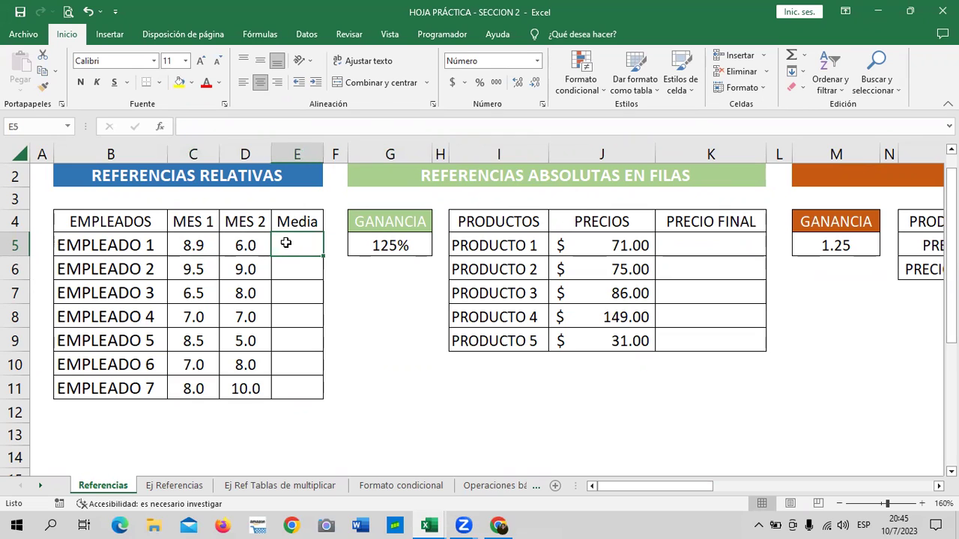
left_click(349, 285)
left_click(305, 249)
left_click(384, 299)
left_click(300, 243)
left_click(291, 237)
type("=")
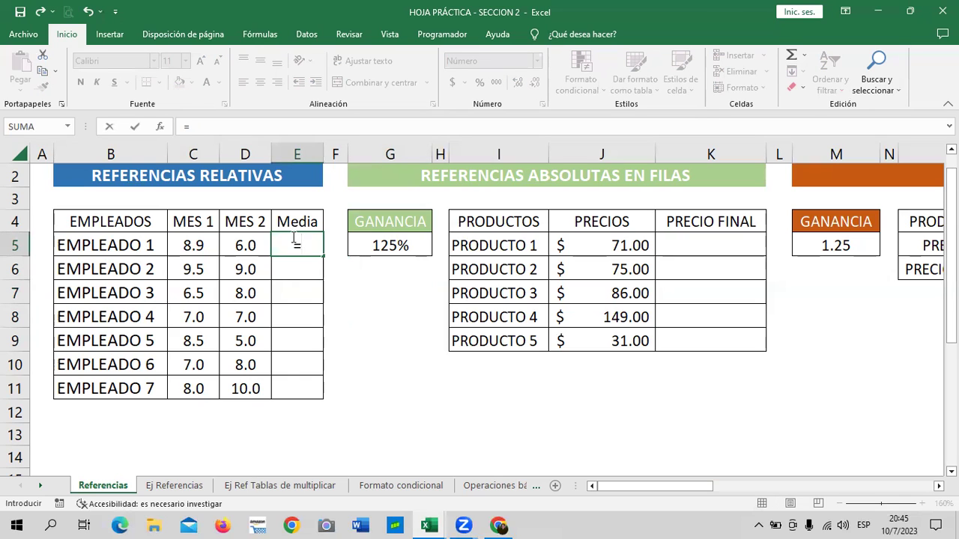
type("PROM")
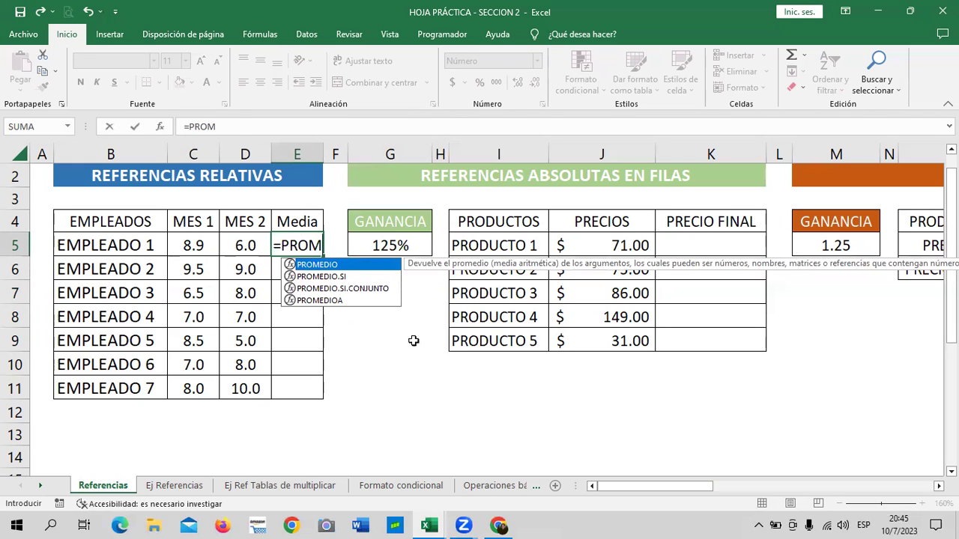
key("BackSpace")
key("BackSpace")
key("BackSpace")
key("BackSpace")
key("Escape")
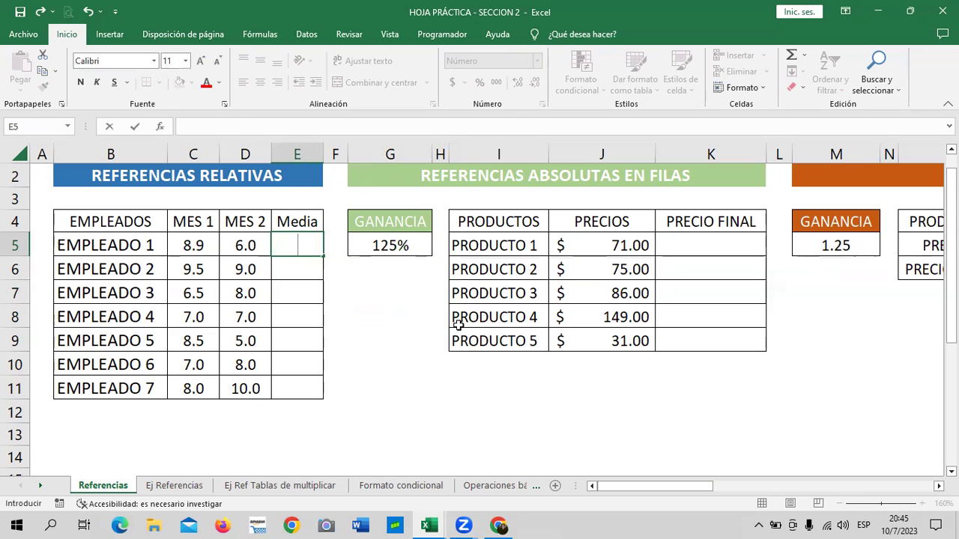
left_click(397, 355)
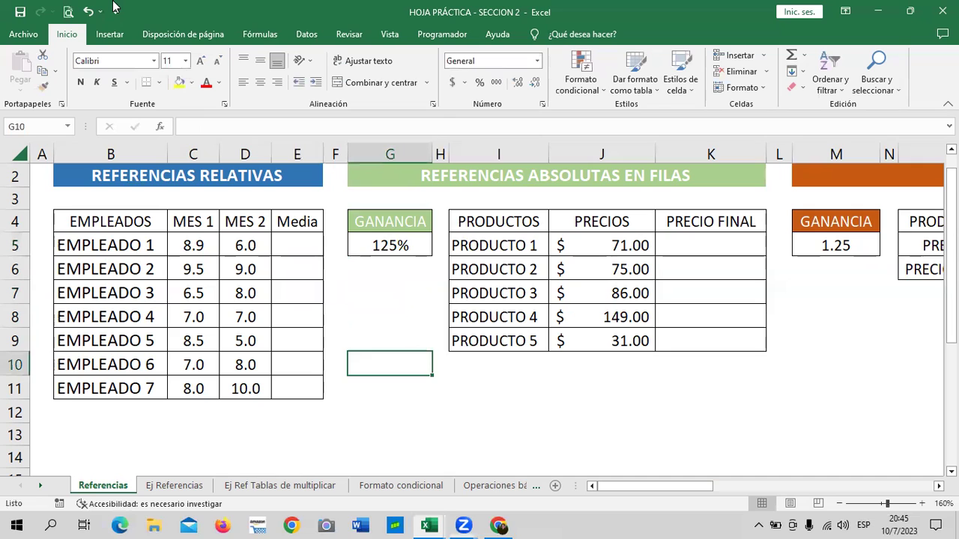
Step: On the Fórmulas tab, browse the Búsqueda y referencia and Lógicas function lists
left_click(265, 38)
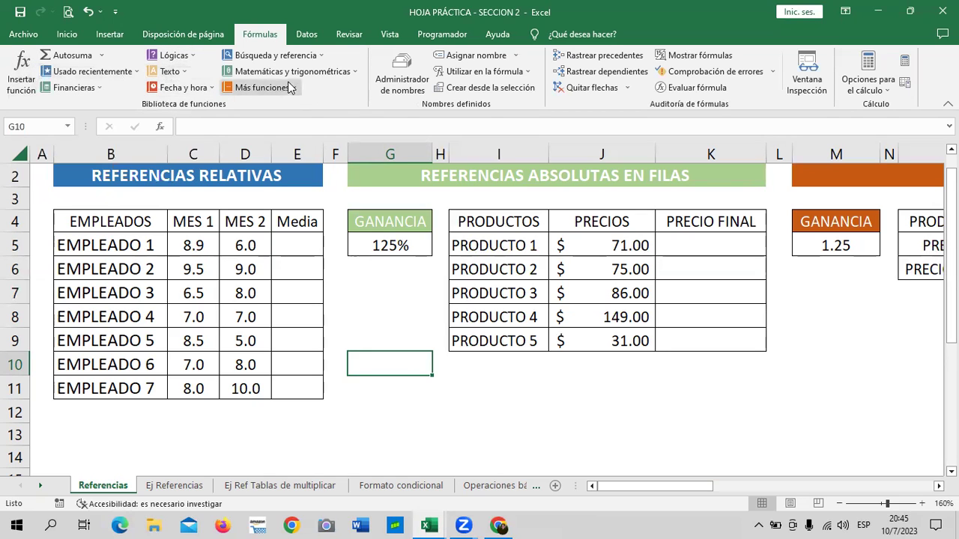
left_click(313, 57)
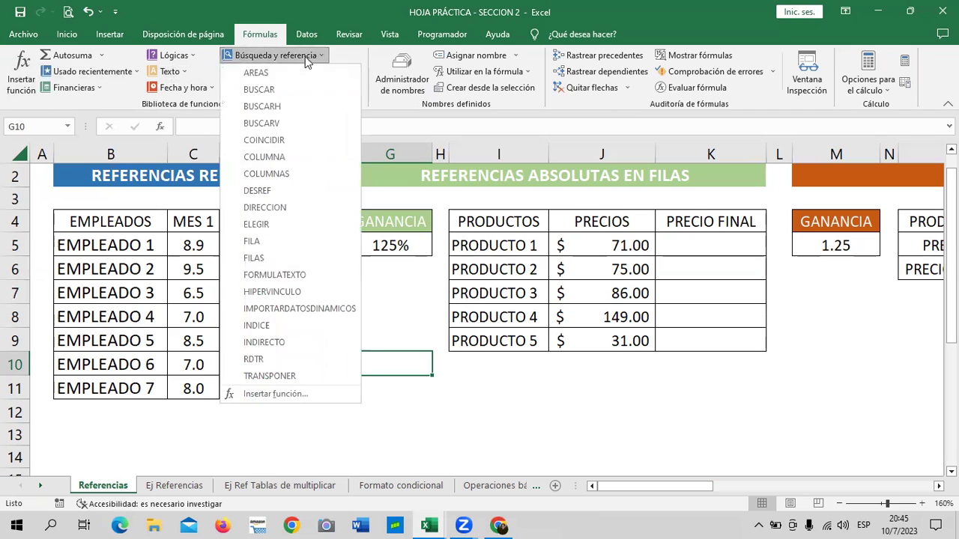
left_click(189, 55)
left_click(342, 98)
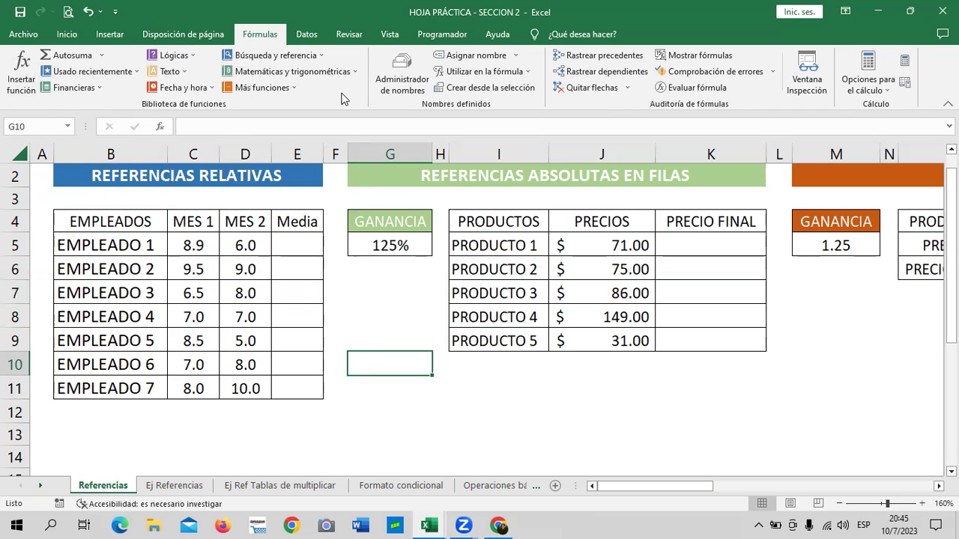
Step: Browse Más funciones > Estadísticas down to PROMEDIO, then close the menus
left_click(264, 87)
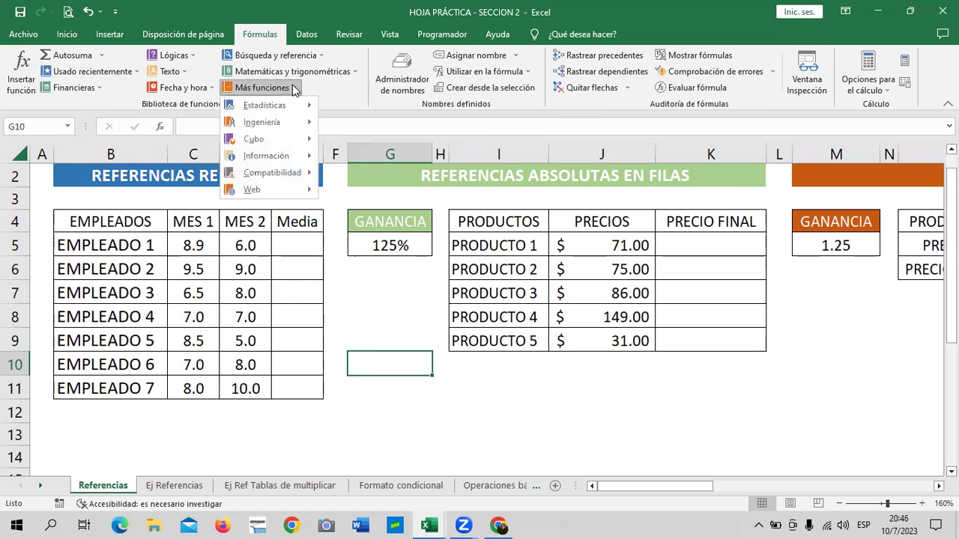
mouse_move(264, 106)
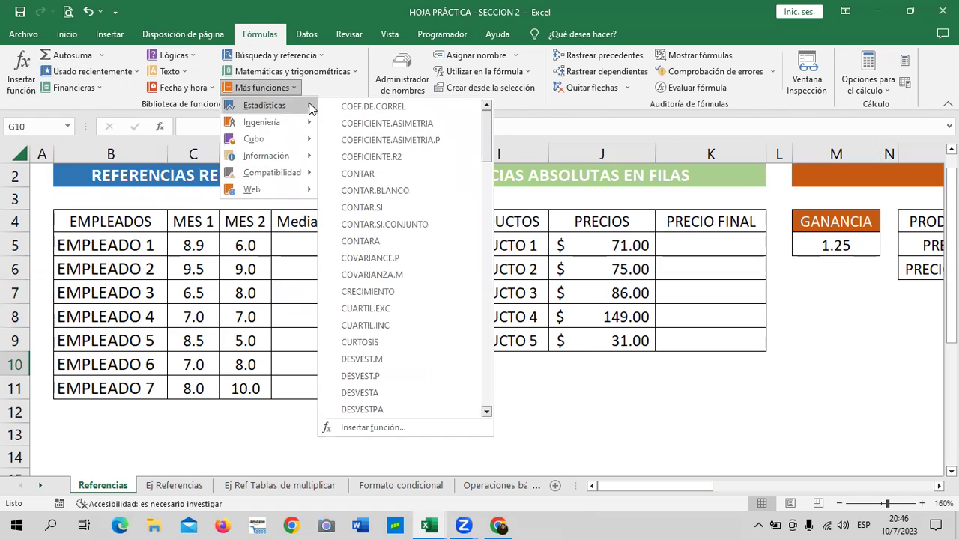
scroll(486, 293, "down", 7)
scroll(486, 293, "down", 8)
scroll(486, 293, "down", 5)
scroll(486, 314, "down", 5)
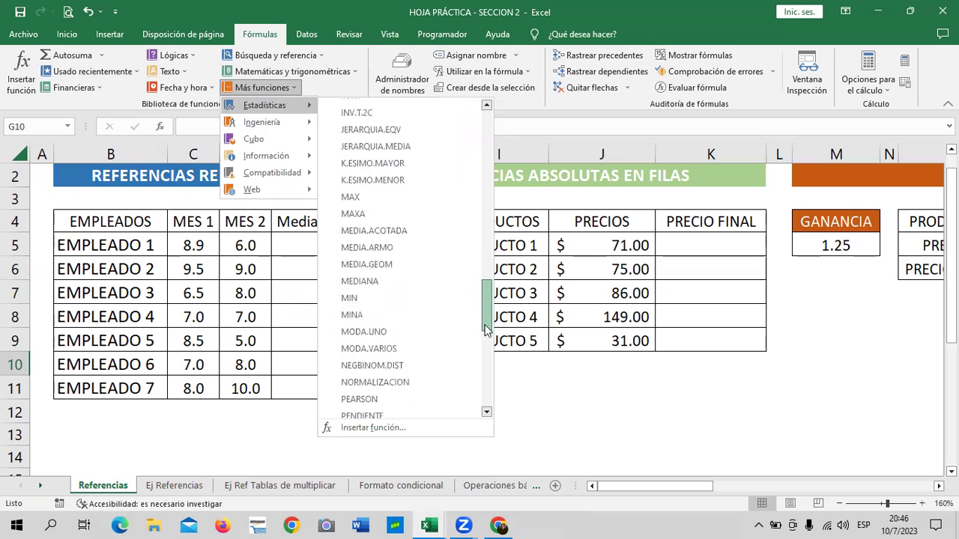
scroll(486, 337, "down", 5)
scroll(487, 360, "down", 5)
scroll(487, 374, "down", 1)
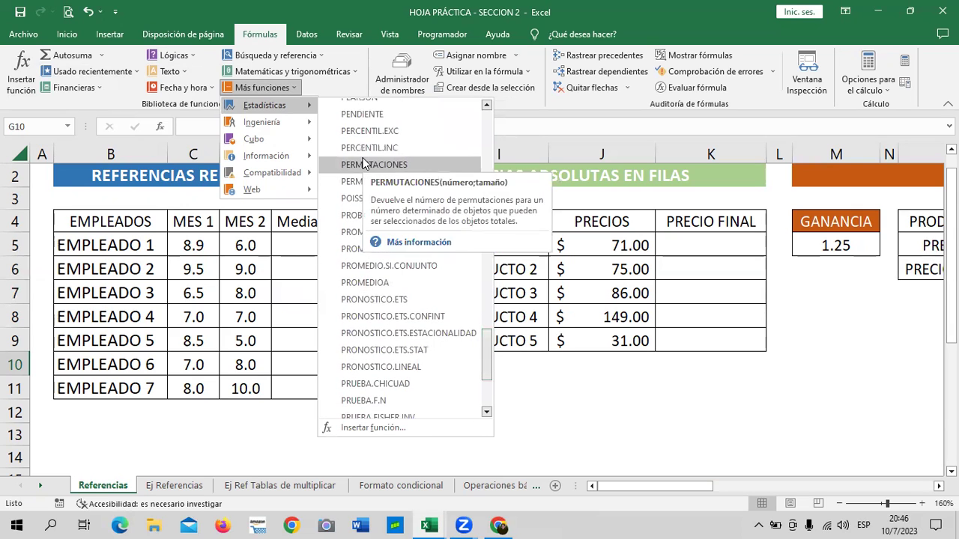
mouse_move(487, 353)
left_mouse_down()
mouse_move(492, 121)
mouse_move(466, 272)
mouse_move(472, 352)
left_mouse_up()
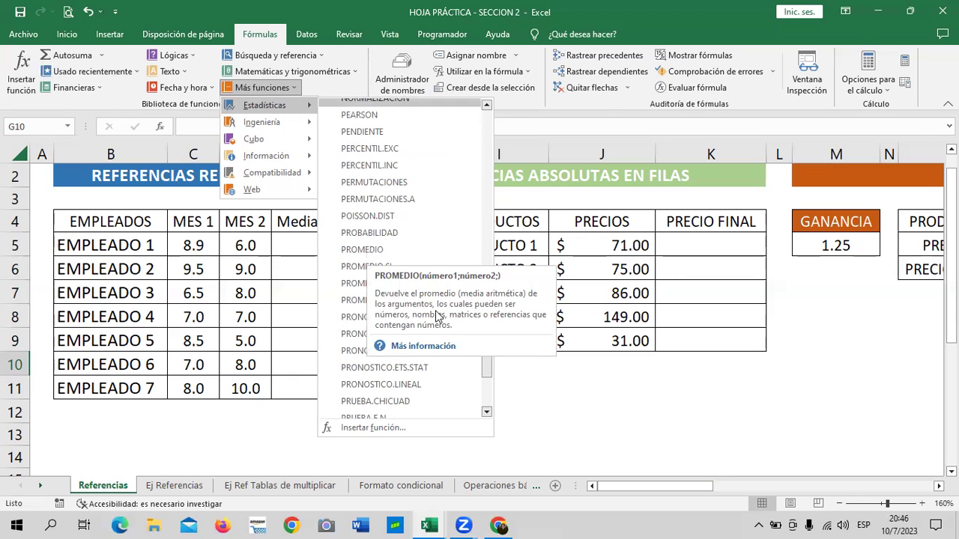
left_click(704, 397)
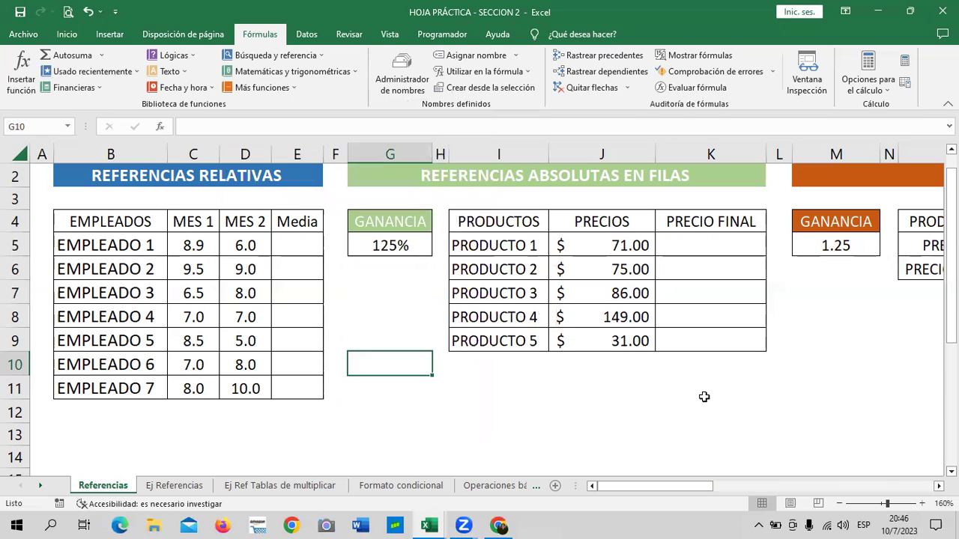
Step: In cell E5, type =PROM and pick PROMEDIO from autocomplete to start =PROMEDIO(
left_click(290, 241)
left_click(386, 283)
left_click(284, 252)
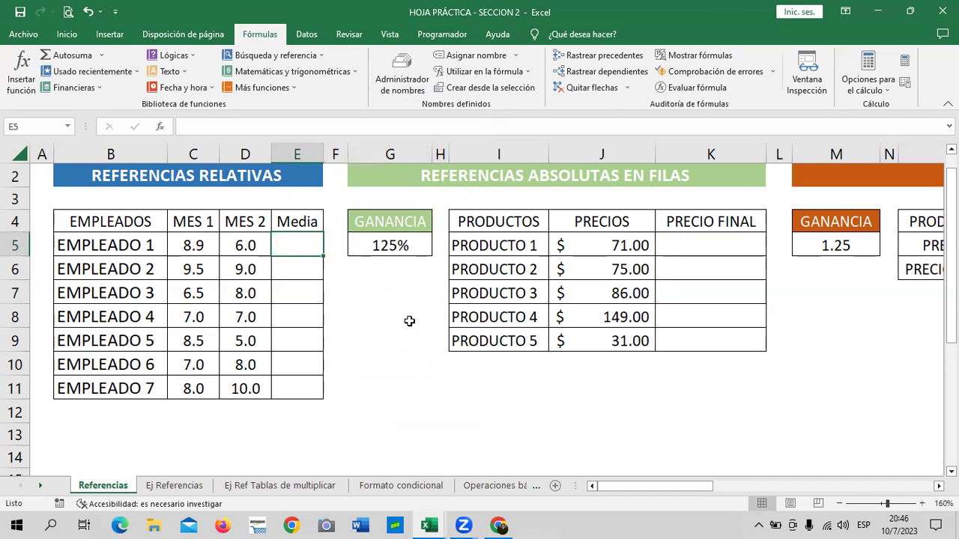
left_click(385, 313)
left_click(291, 247)
type("=PROM")
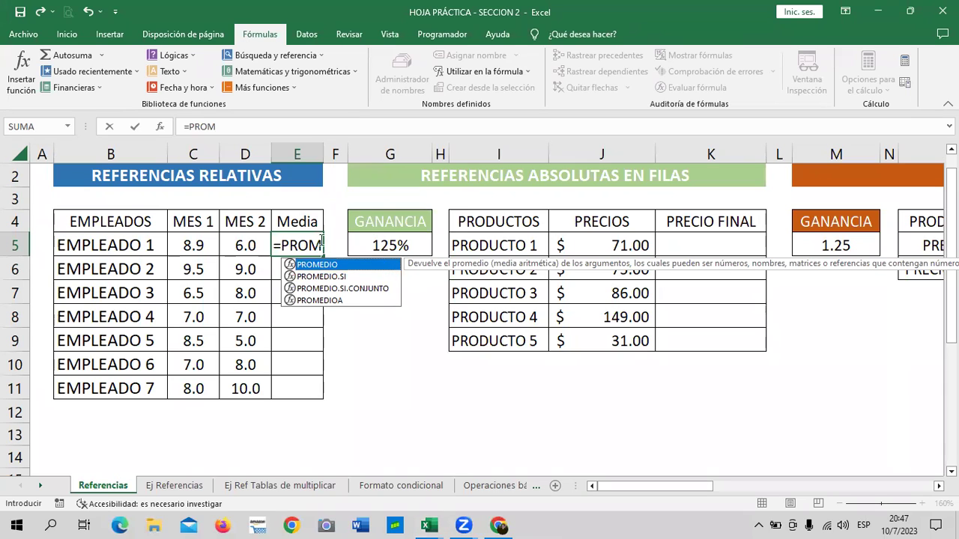
double_click(353, 266)
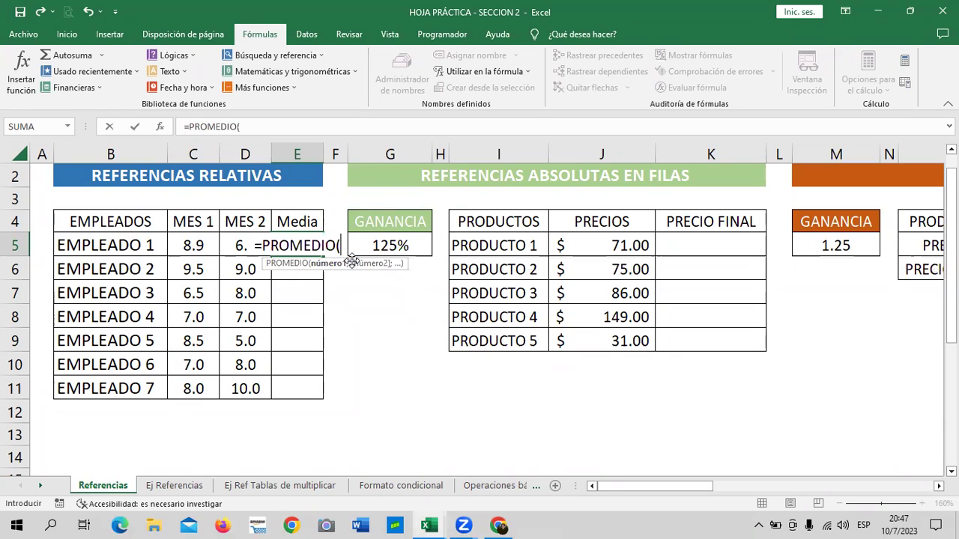
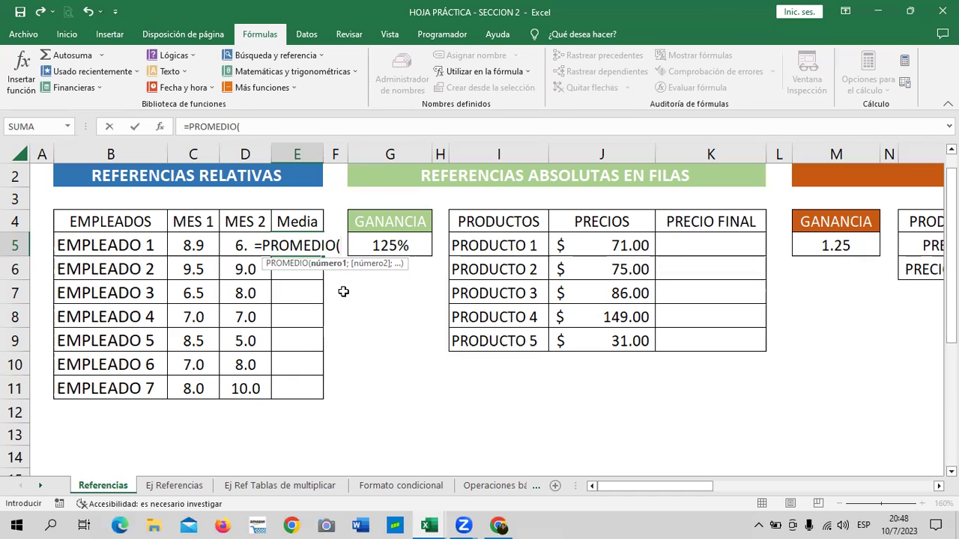
Step: Enter =PROMEDIO(C5:D5) in E5 to average EMPLEADO 1's MES 1 and MES 2
left_click(193, 242)
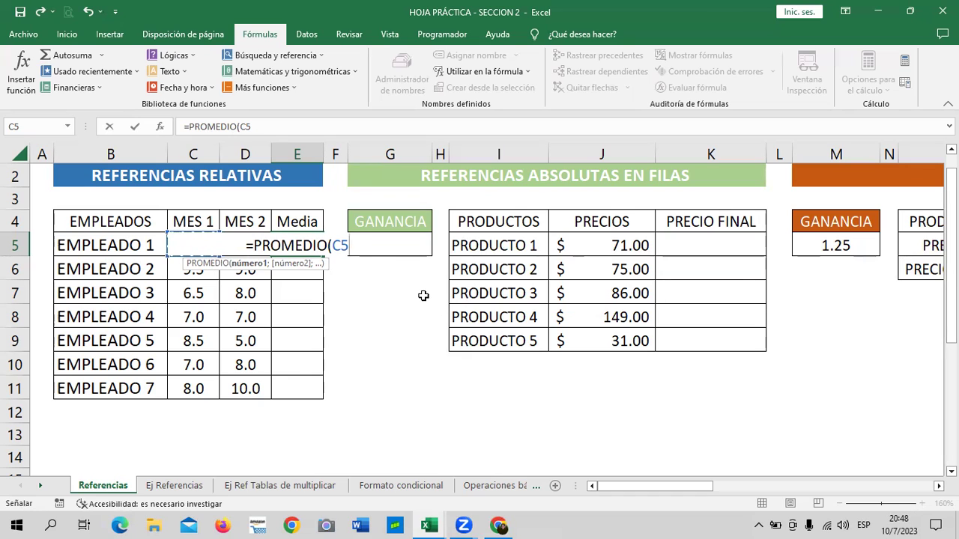
key("F8")
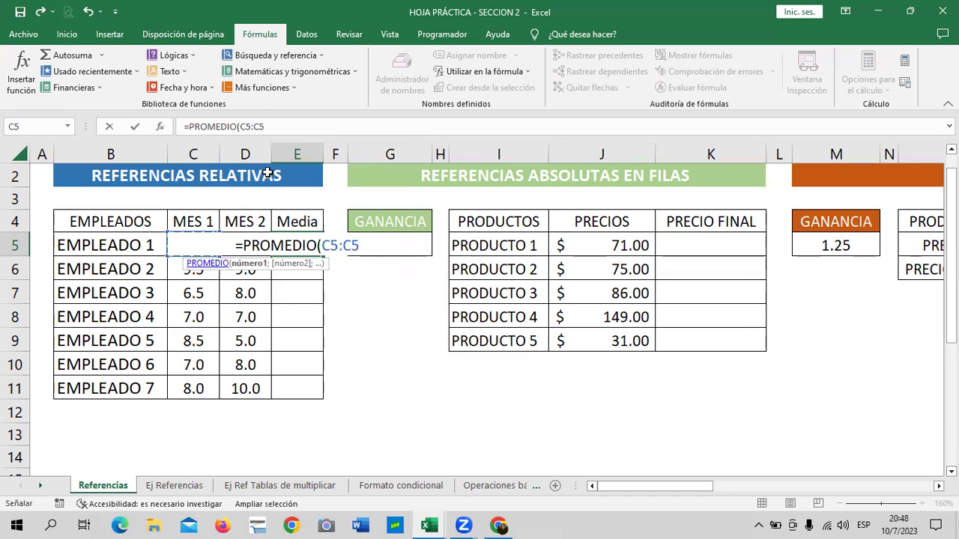
left_click(291, 122)
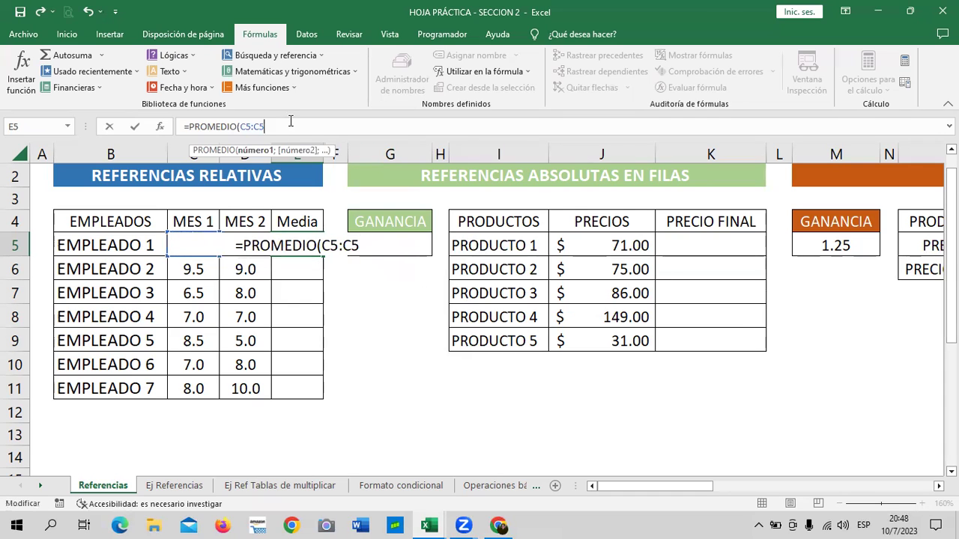
key("BackSpace")
key("BackSpace")
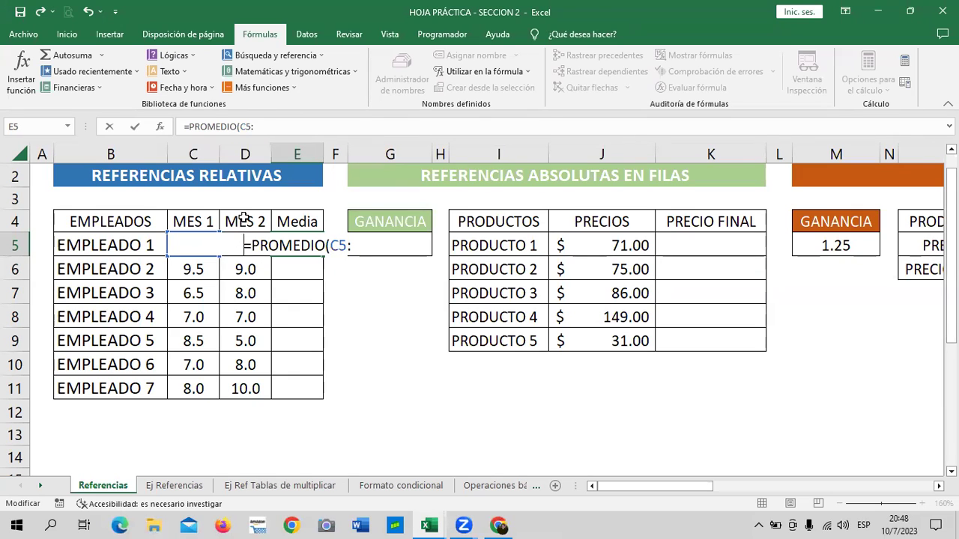
left_click(292, 126)
type("D5")
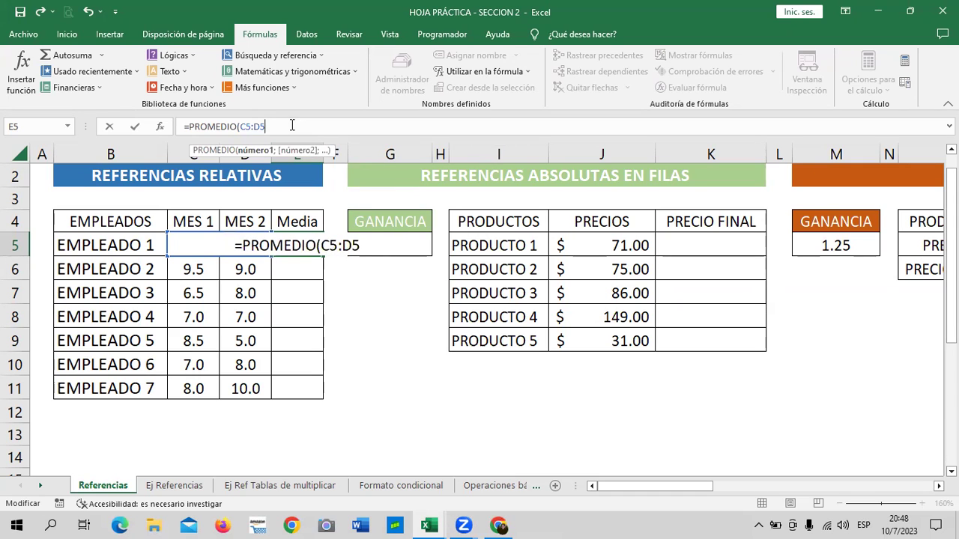
type(")")
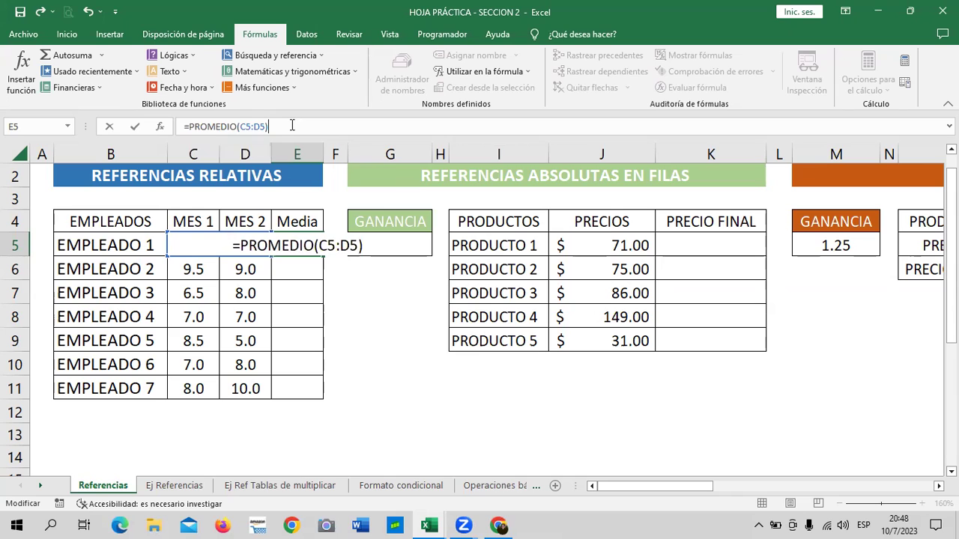
key("Return")
Step: Change E5's formula to =PROMEDIO(C5;D5), separating the two cells with a semicolon
left_click(299, 242)
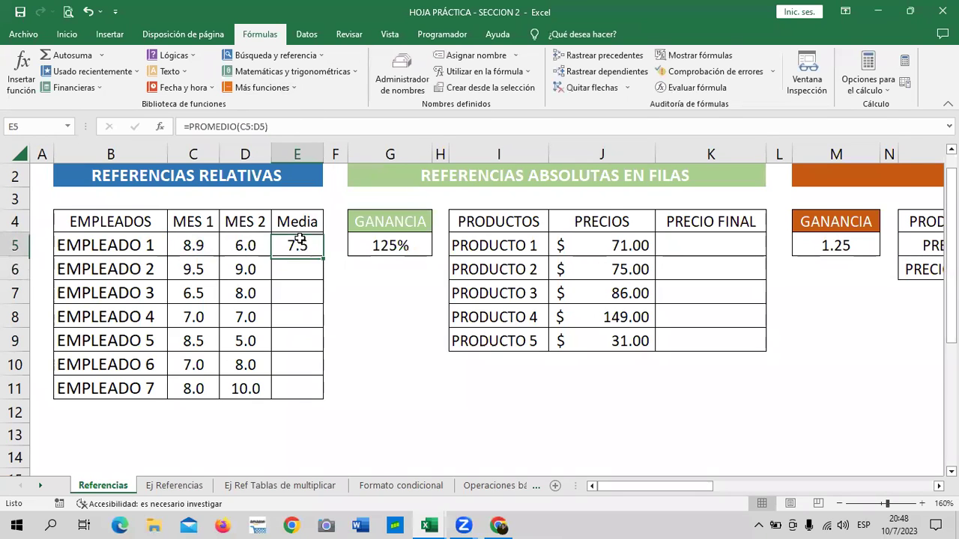
left_click(341, 125)
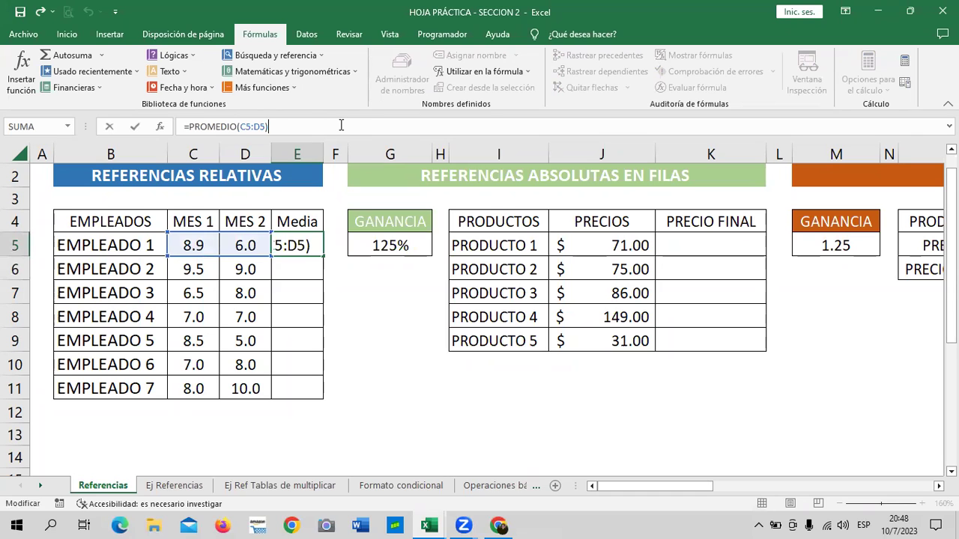
left_click(254, 127)
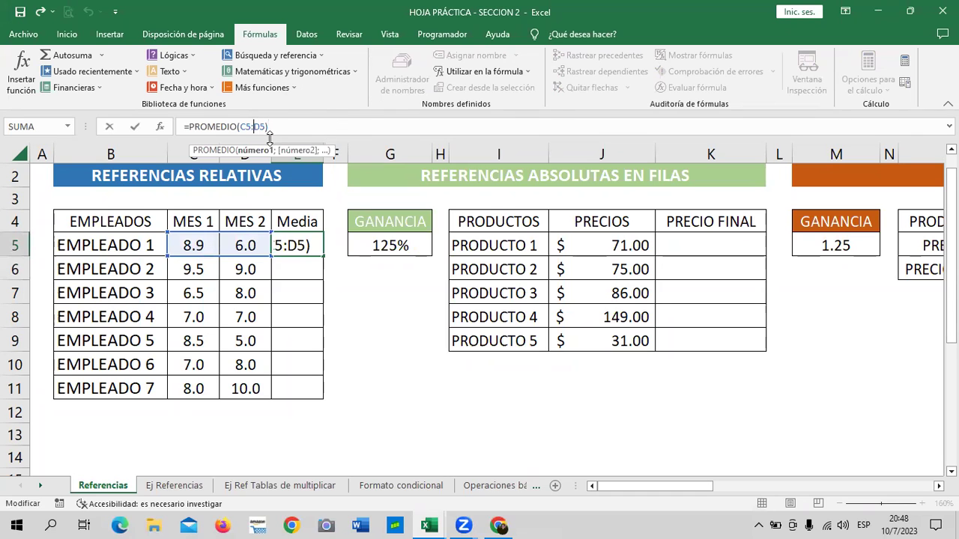
key("BackSpace")
type(";")
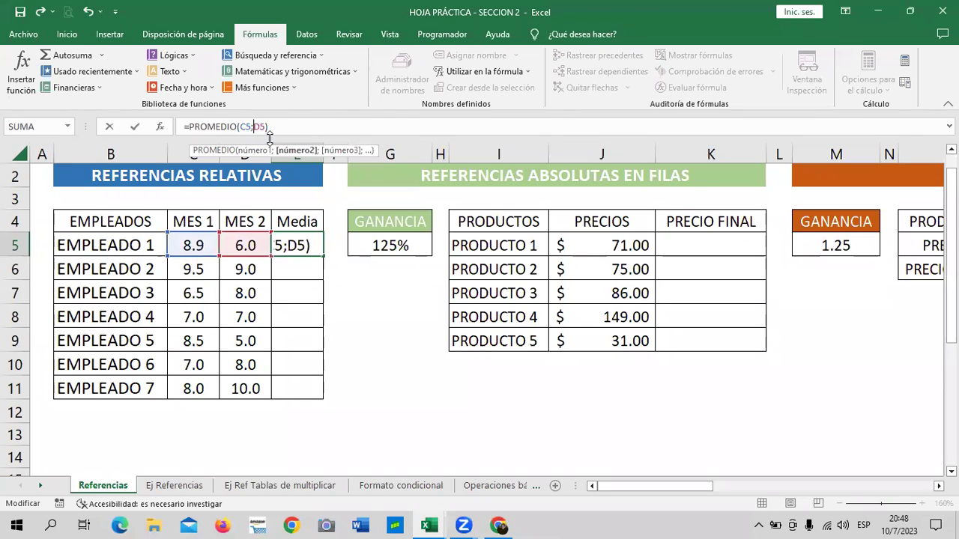
key("Return")
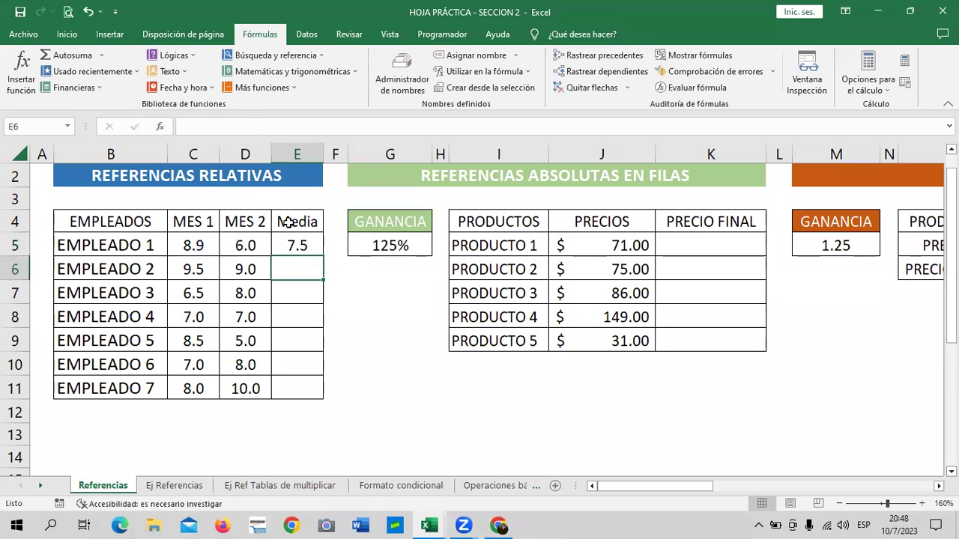
Step: Restore E5's formula to =PROMEDIO(C5:D5) and confirm it still returns 7.5
left_click(296, 244)
left_click(294, 126)
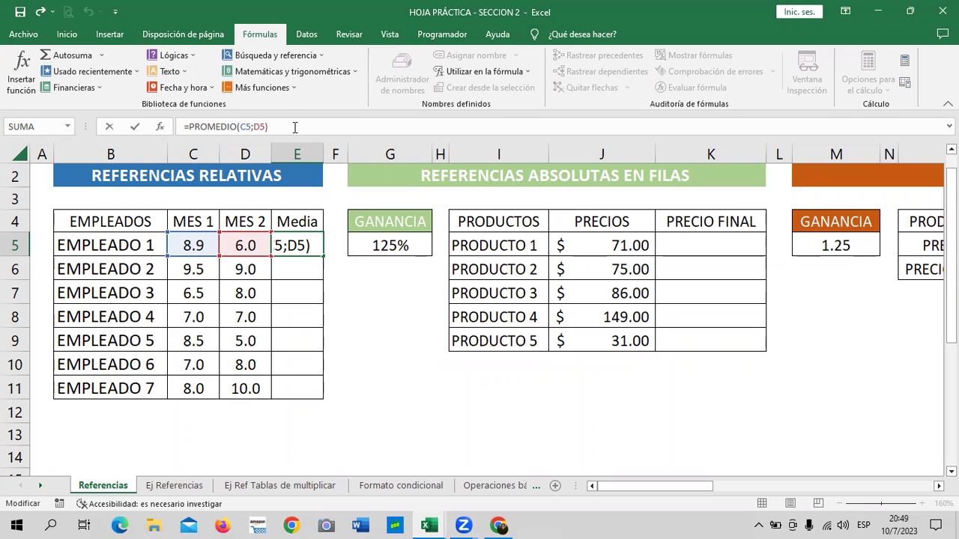
left_click(254, 126)
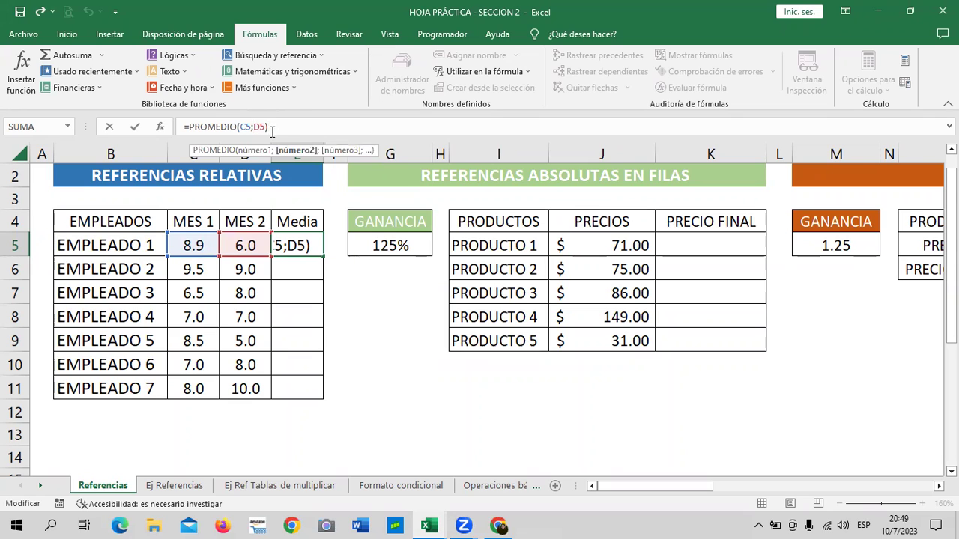
key("BackSpace")
type(":")
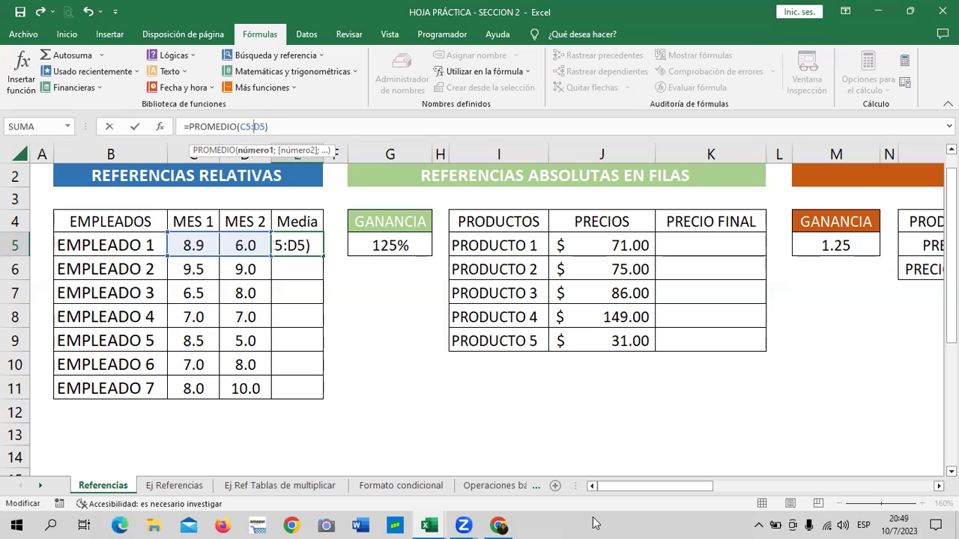
left_click(351, 127)
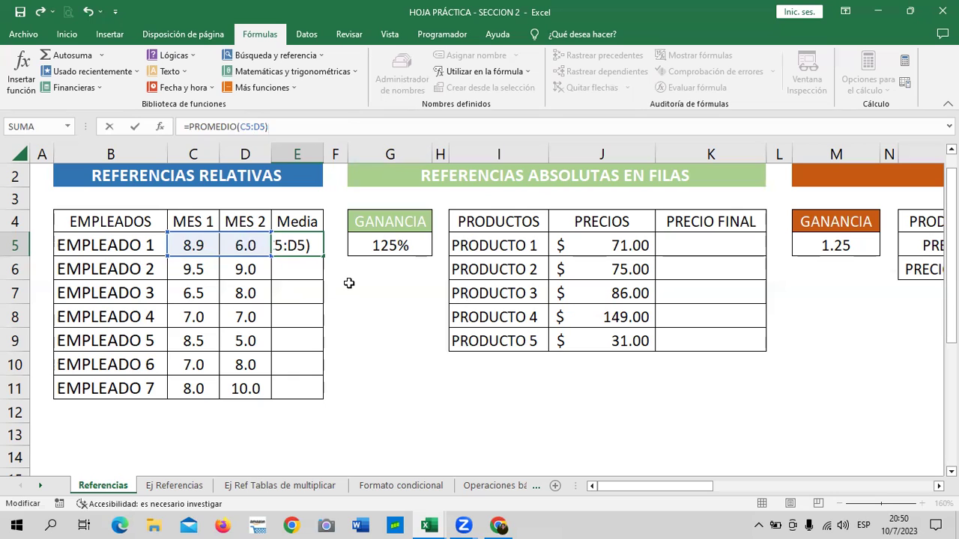
key("Return")
left_click(289, 243)
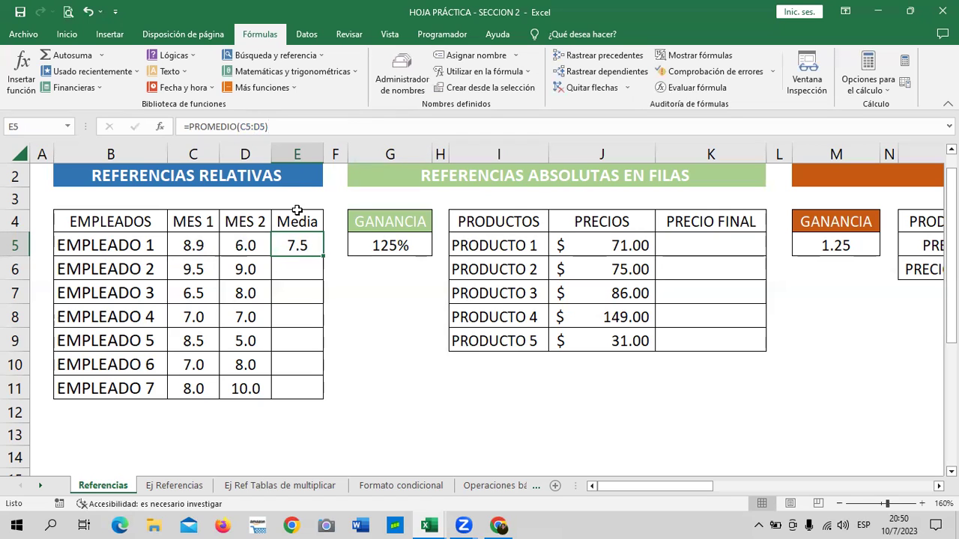
left_click(278, 126)
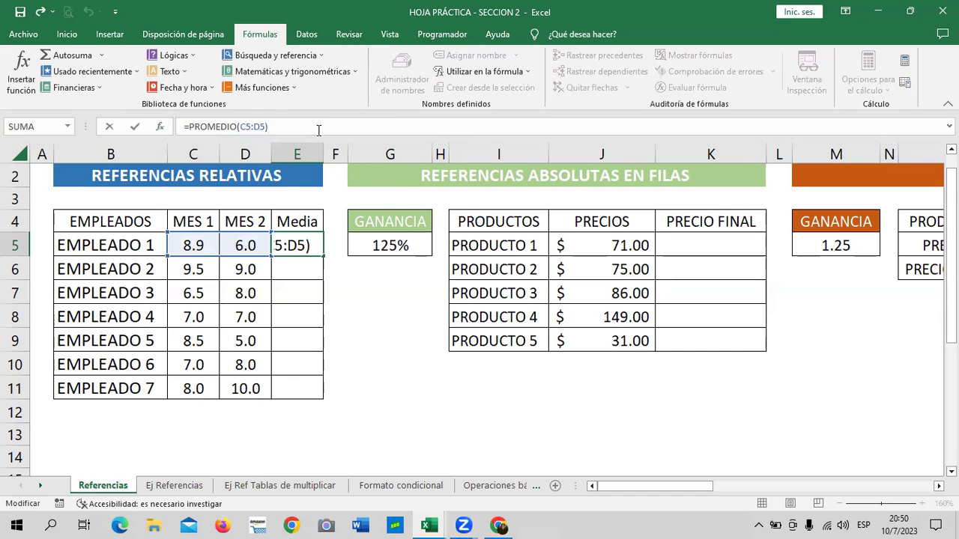
key("Return")
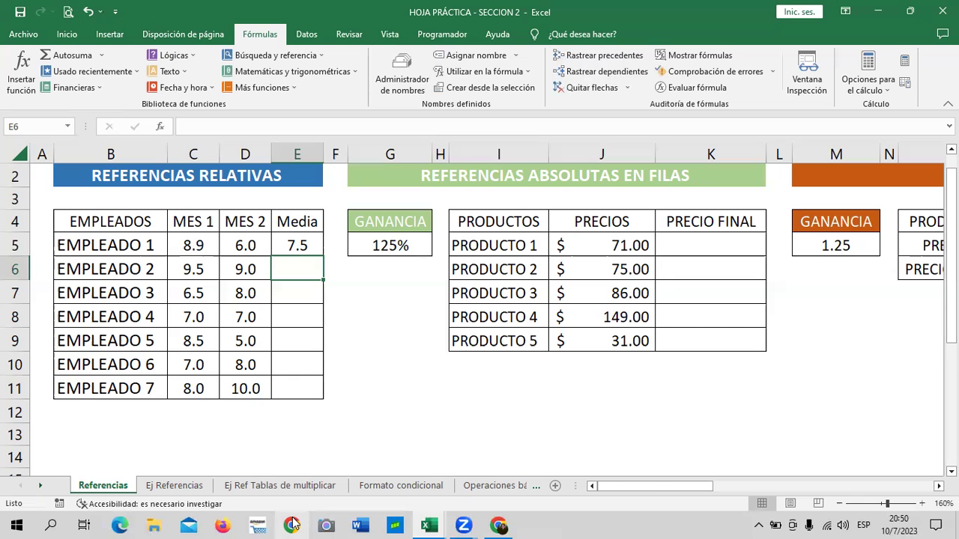
left_click(352, 290)
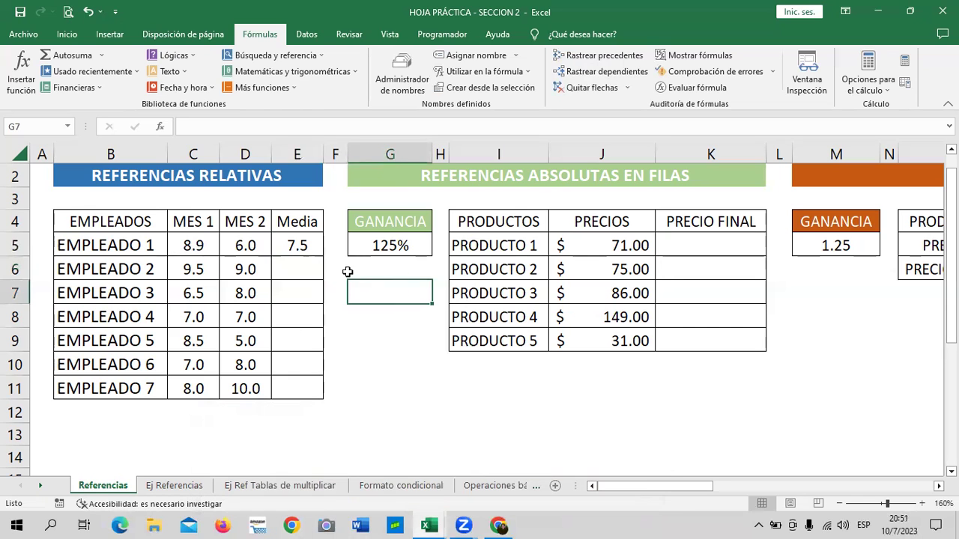
left_click(310, 247)
key("Delete")
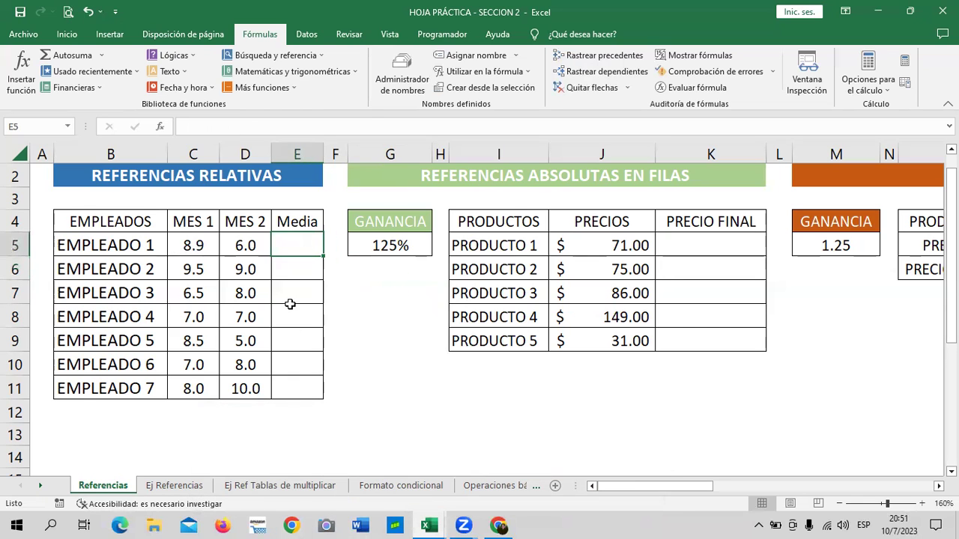
left_click(390, 322)
left_click(301, 256)
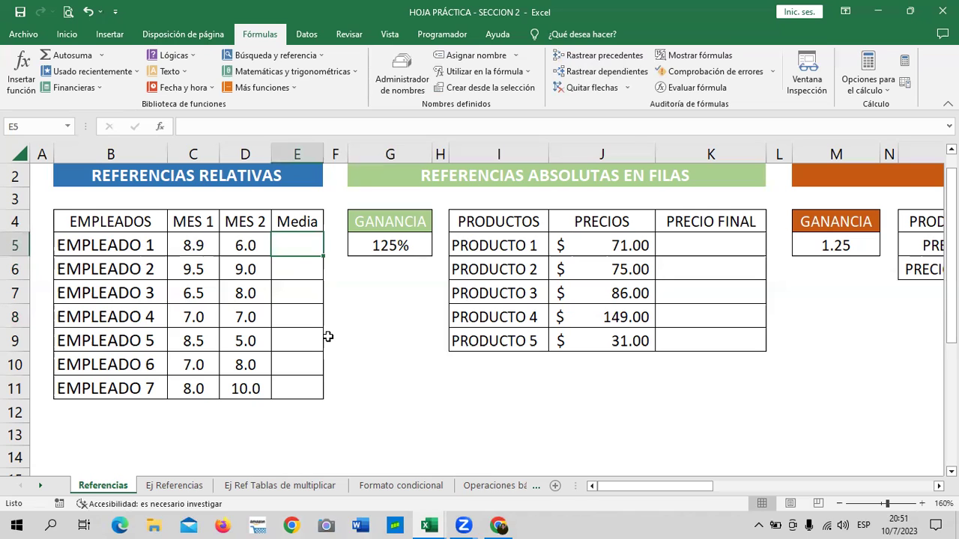
type("=PRO")
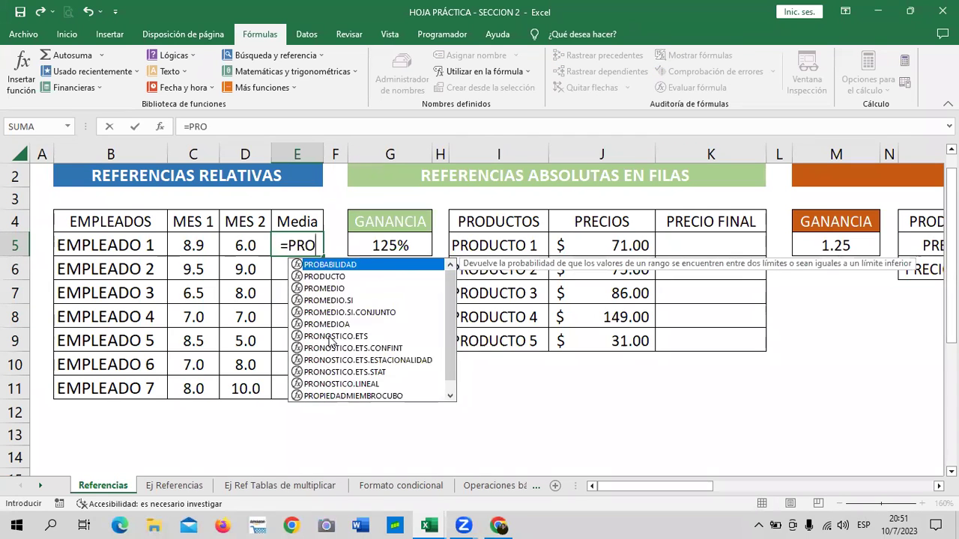
type("M")
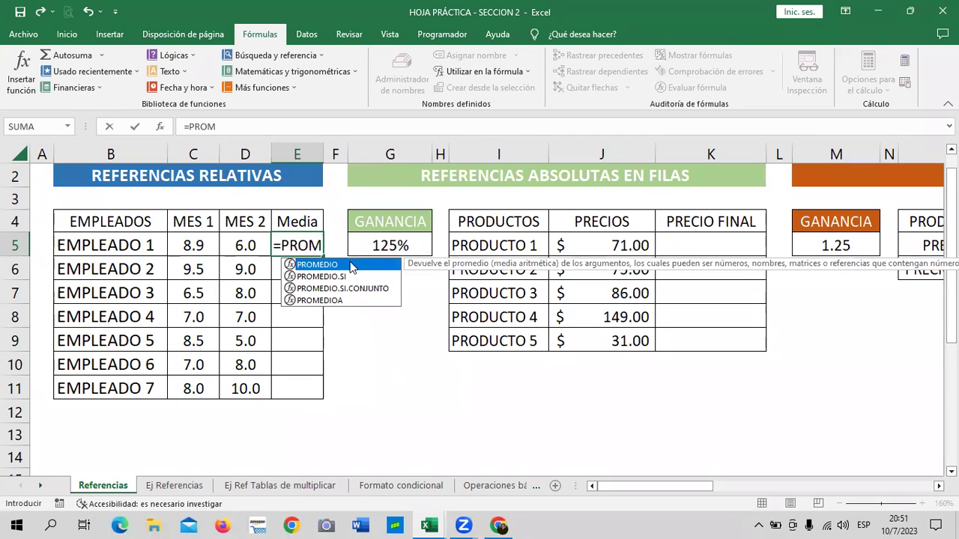
double_click(352, 266)
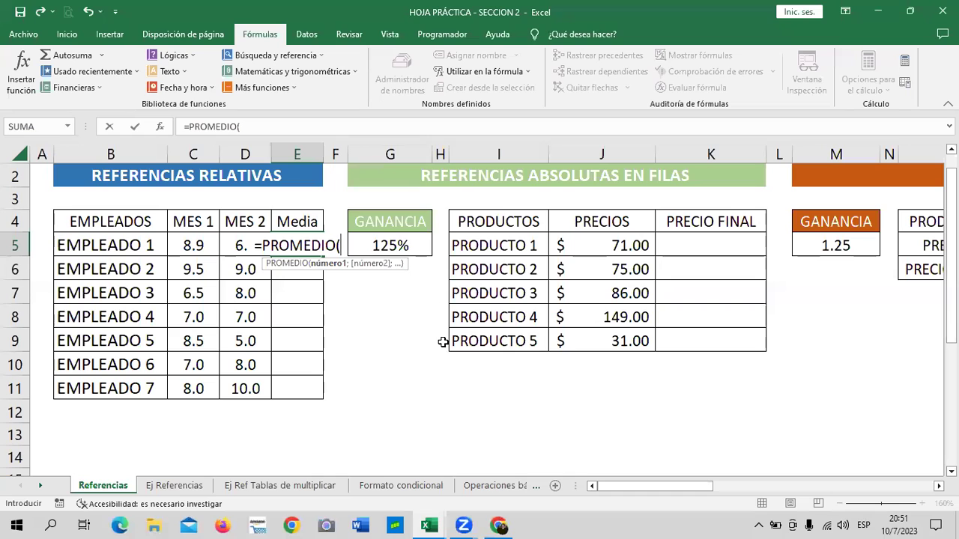
type("C5")
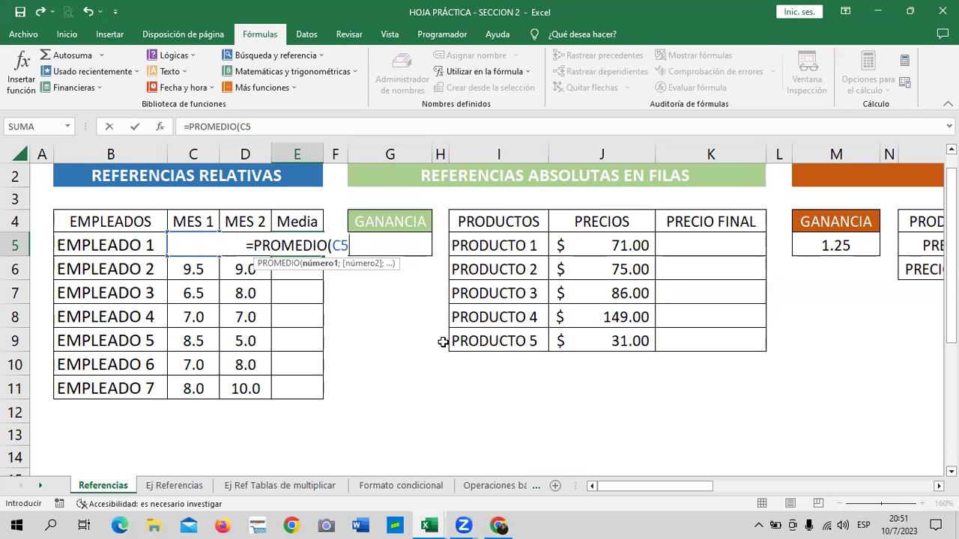
type(":D5")
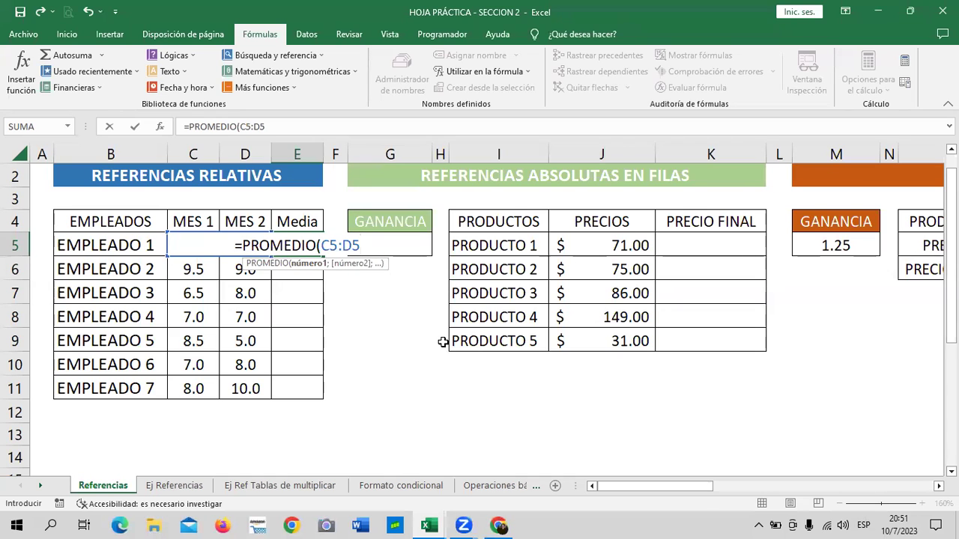
type(")")
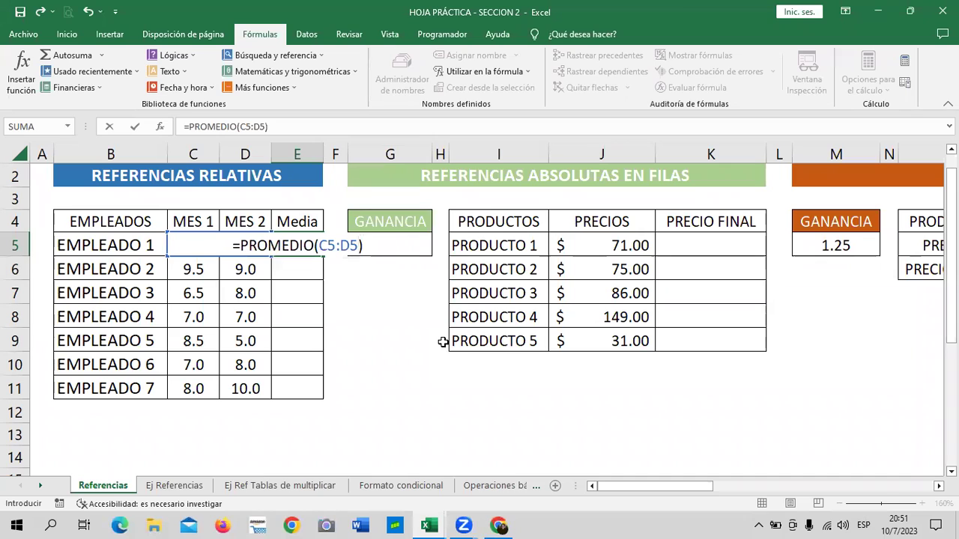
key("Return")
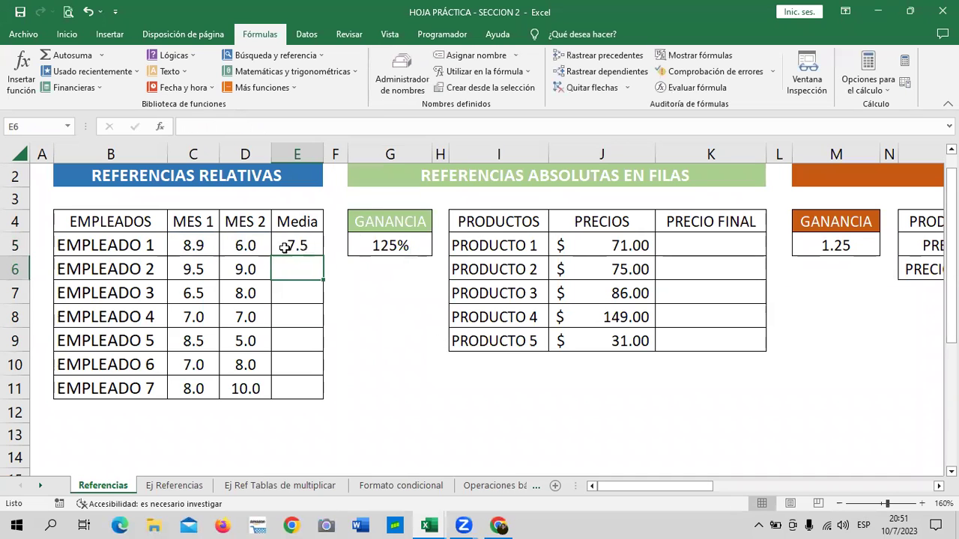
left_click(289, 247)
Step: Copy E5's =PROMEDIO(C5:D5) down through E11 for EMPLEADO 2 to EMPLEADO 7
left_click_drag(322, 259, 323, 398)
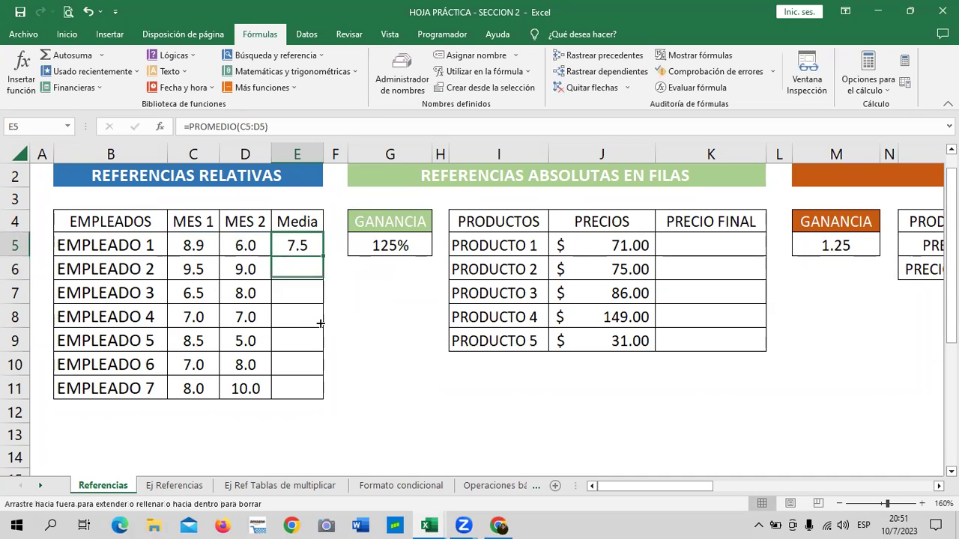
left_click(360, 367)
left_click(289, 246)
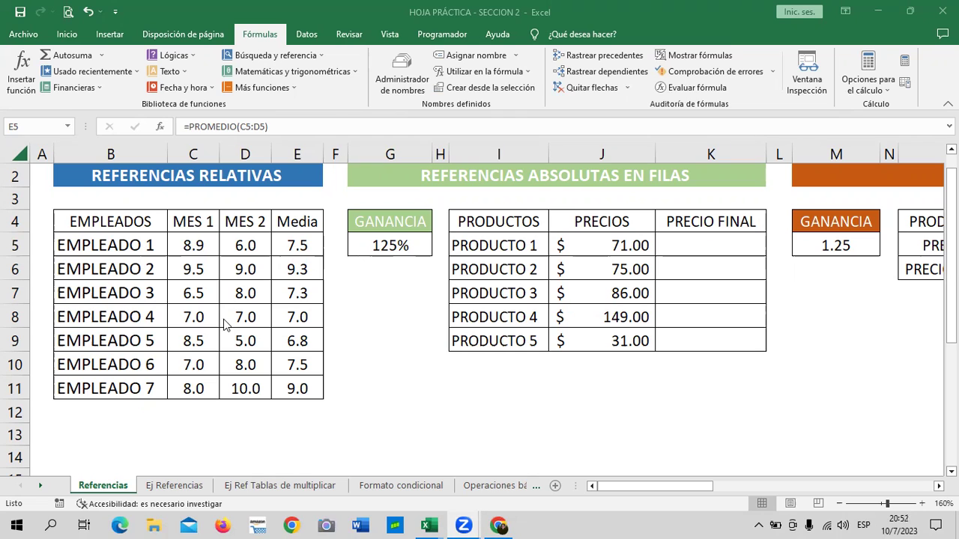
left_click_drag(295, 270, 298, 391)
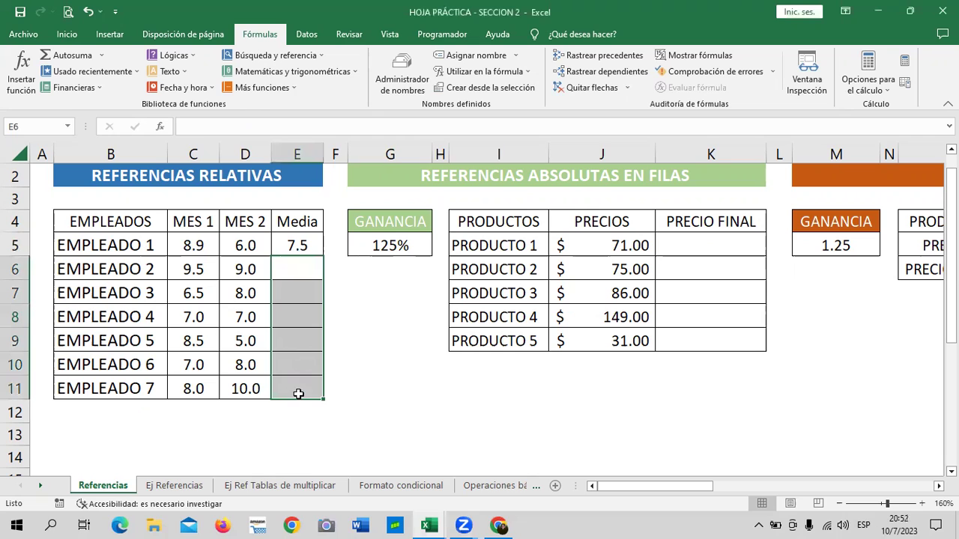
left_click(368, 315)
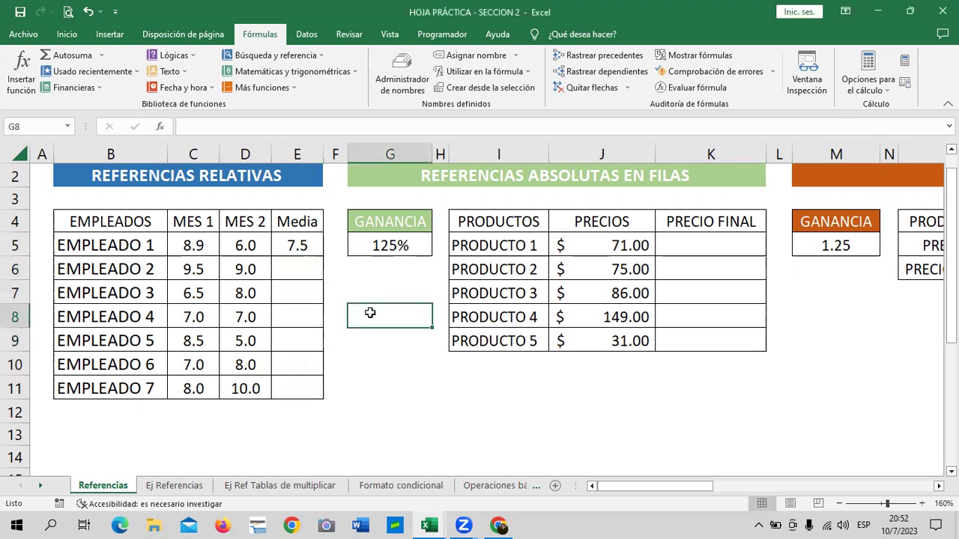
left_click(299, 238)
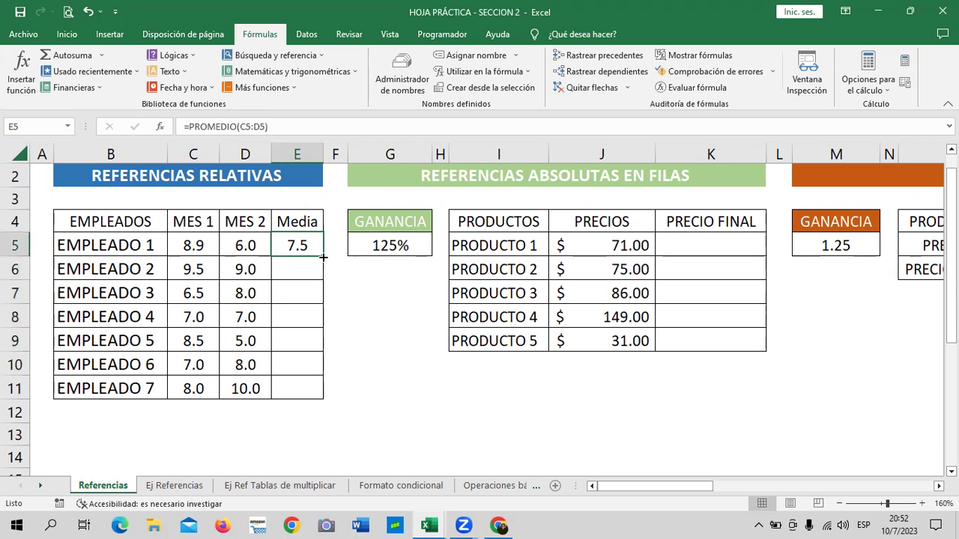
left_click_drag(325, 268, 325, 398)
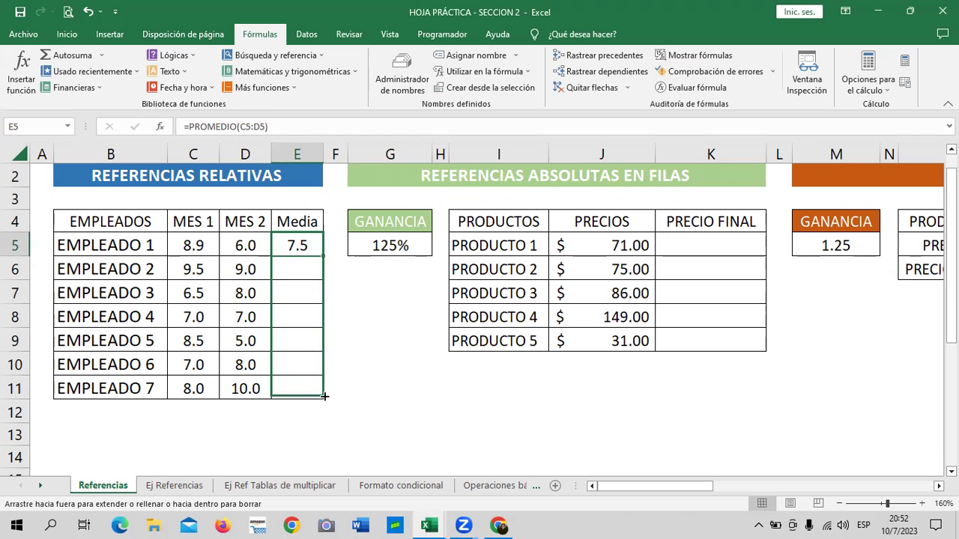
left_click(364, 368)
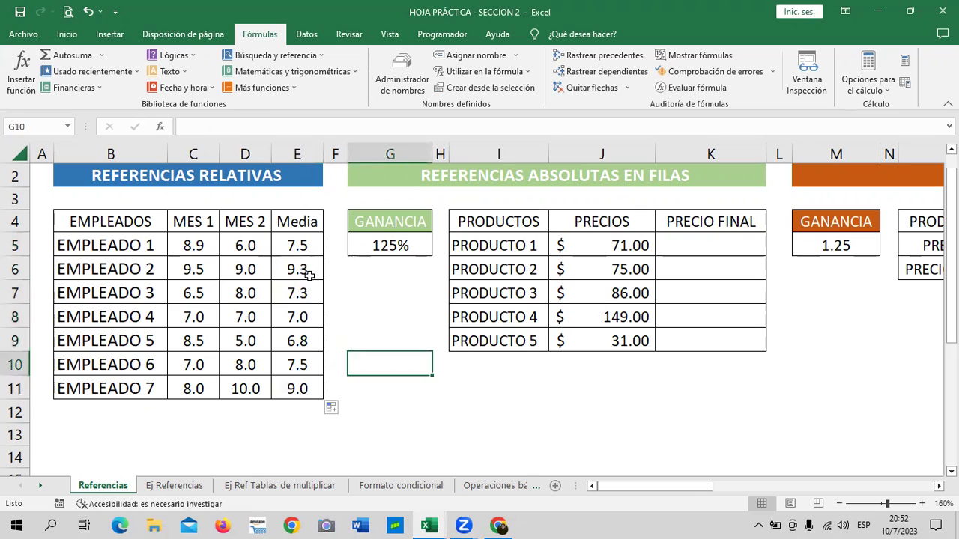
left_click(290, 250)
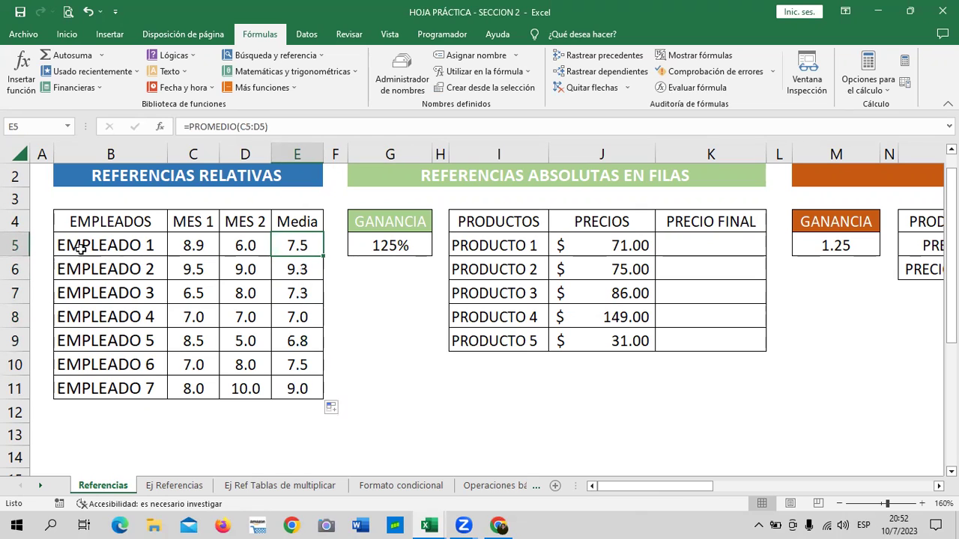
left_click_drag(324, 256, 327, 390)
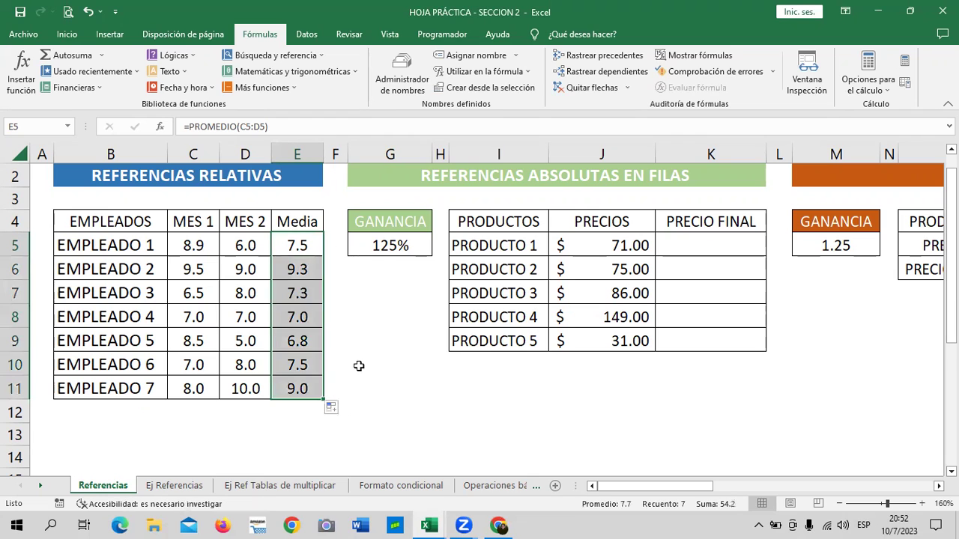
left_click(300, 387)
left_click(350, 126)
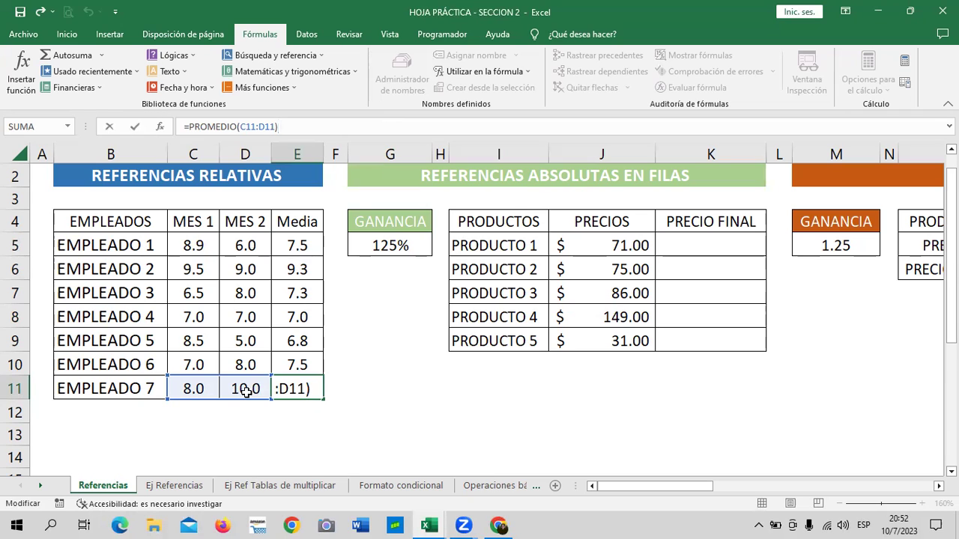
key("Return")
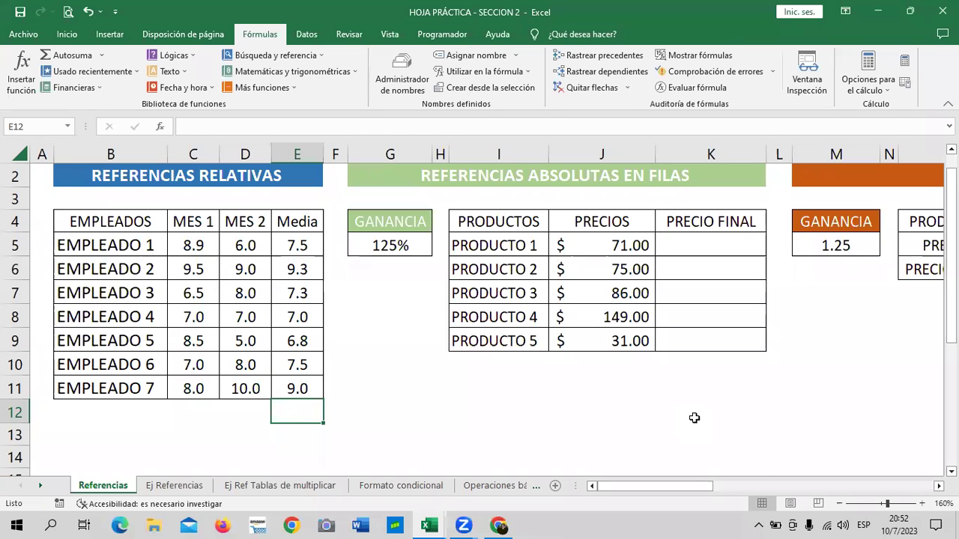
left_click_drag(678, 483, 699, 484)
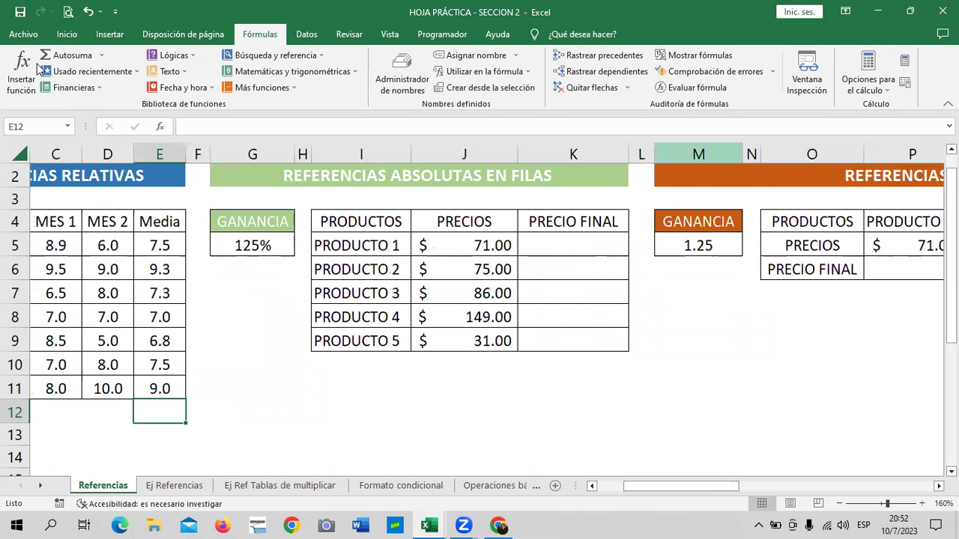
left_click(71, 35)
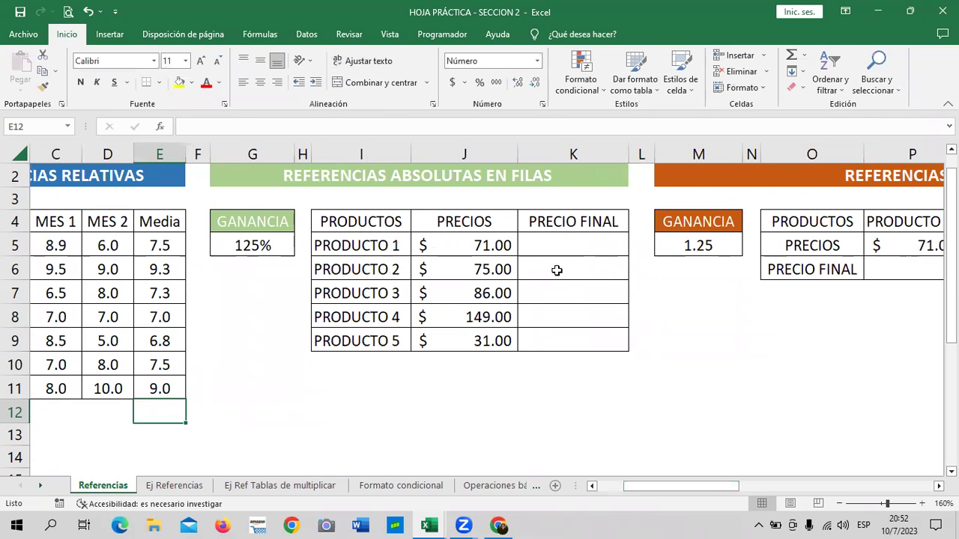
left_click(564, 241)
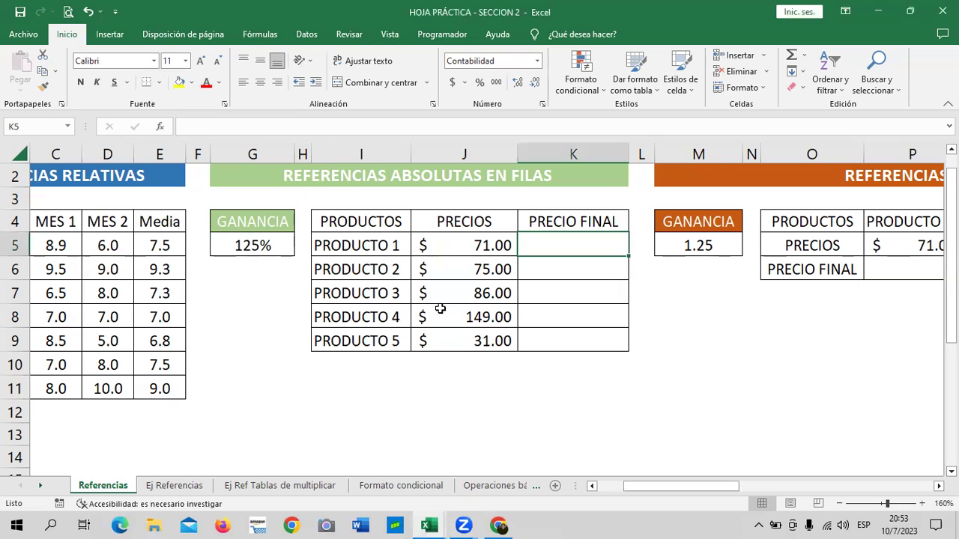
left_click(712, 345)
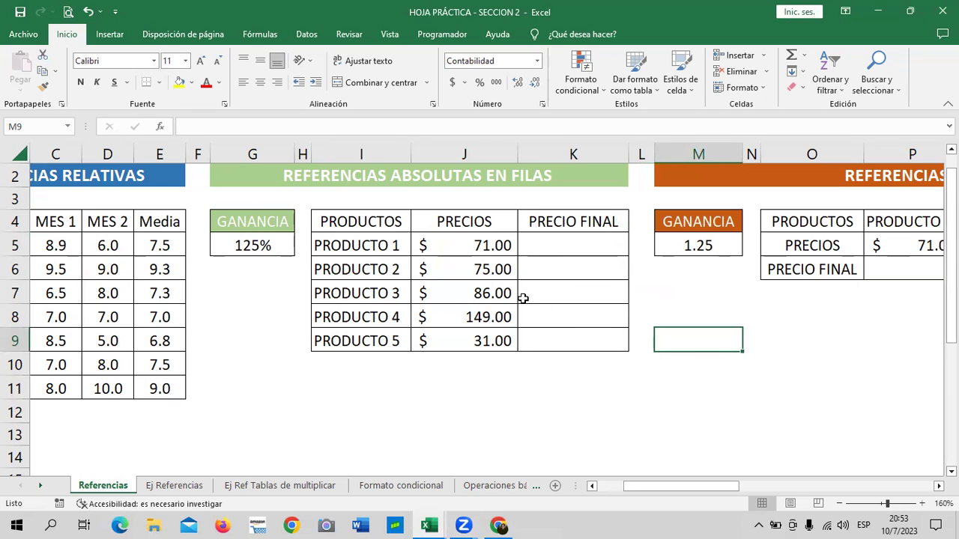
left_click(275, 244)
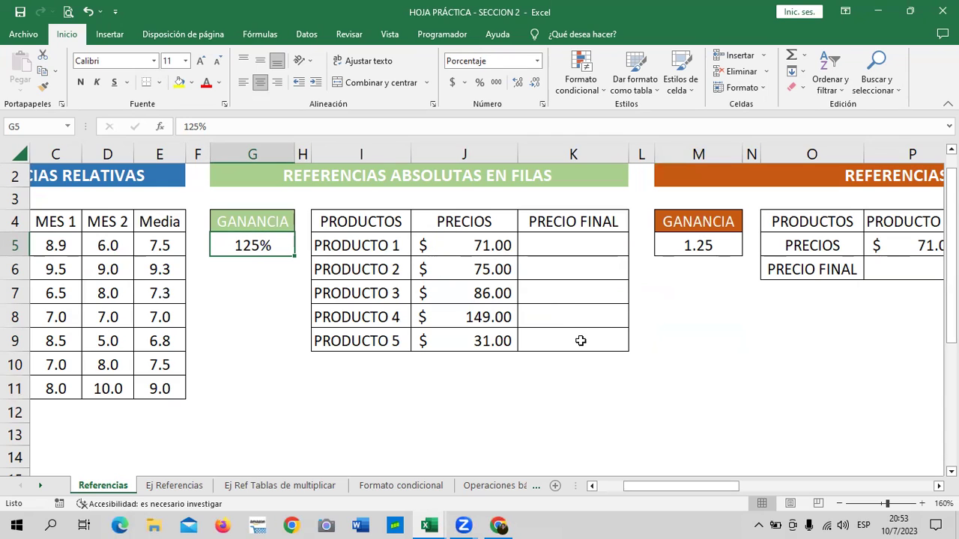
left_click(582, 317)
left_click(562, 240)
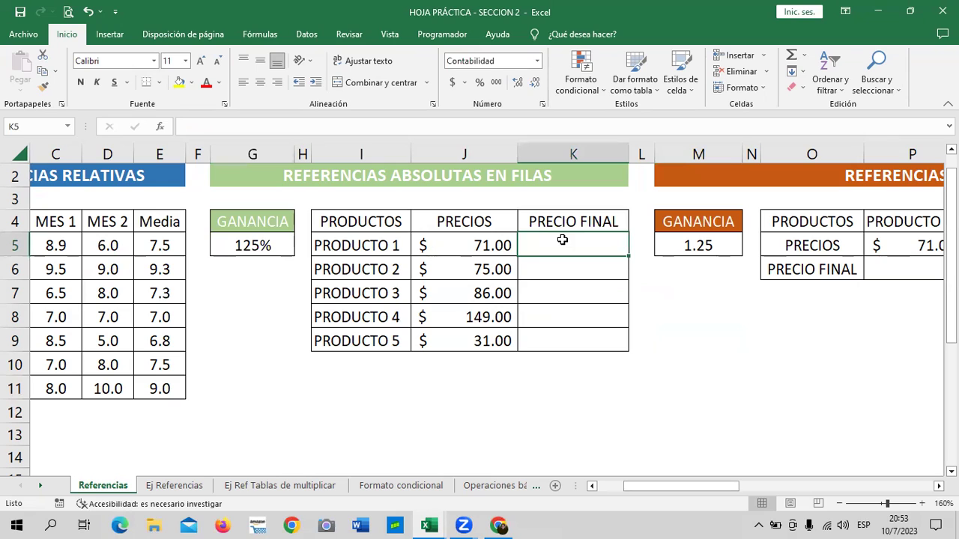
Step: Enter =J5*G$5 in K5 so PRODUCTO 1's final price shows $88.75
type("=")
left_click(451, 244)
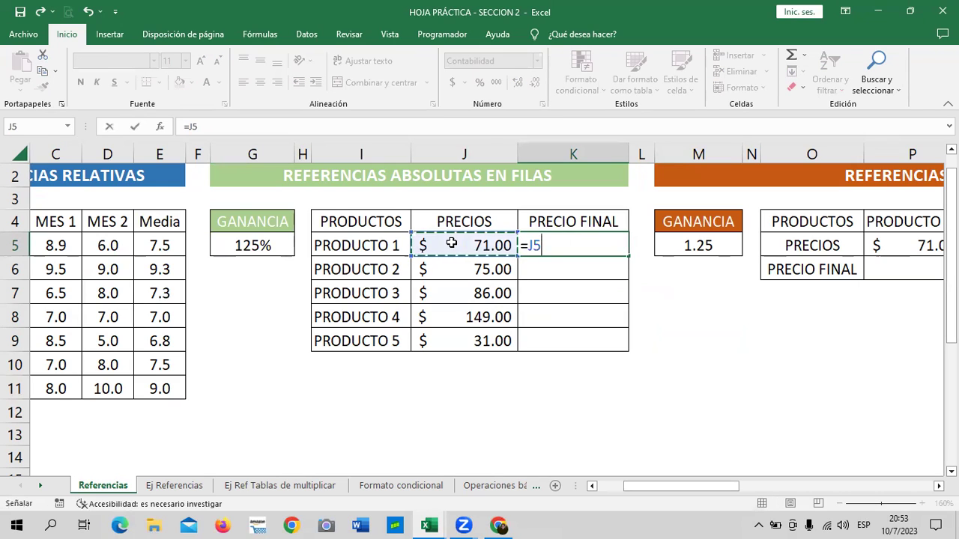
type("*")
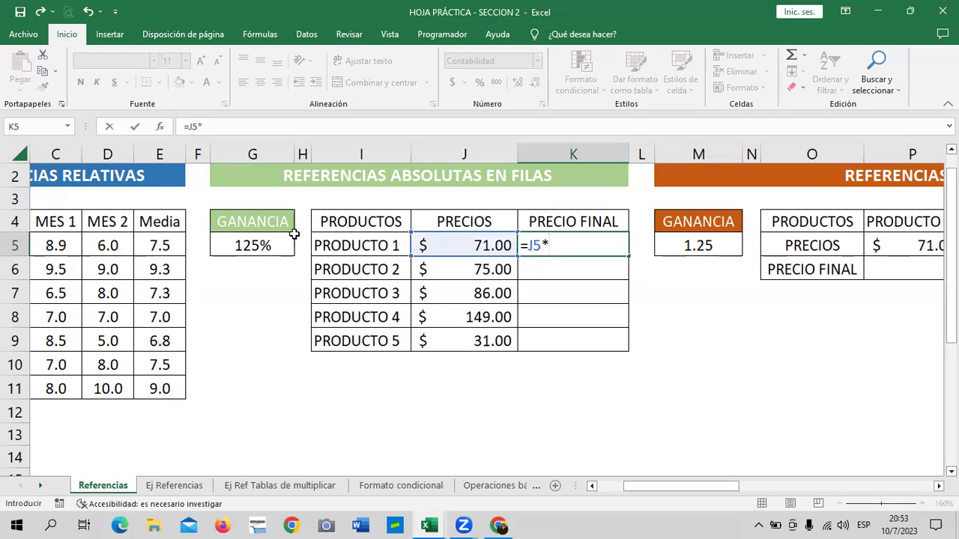
left_click(268, 245)
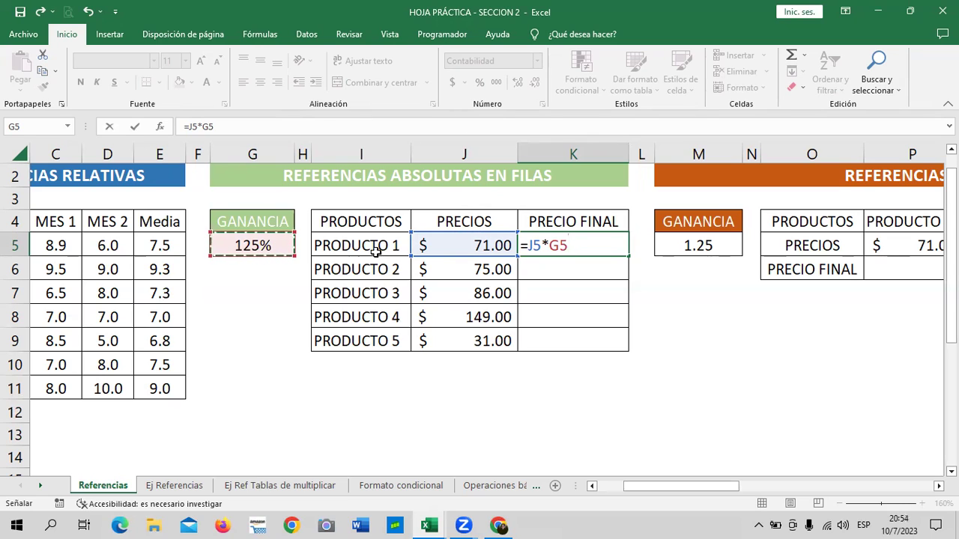
left_click(580, 253)
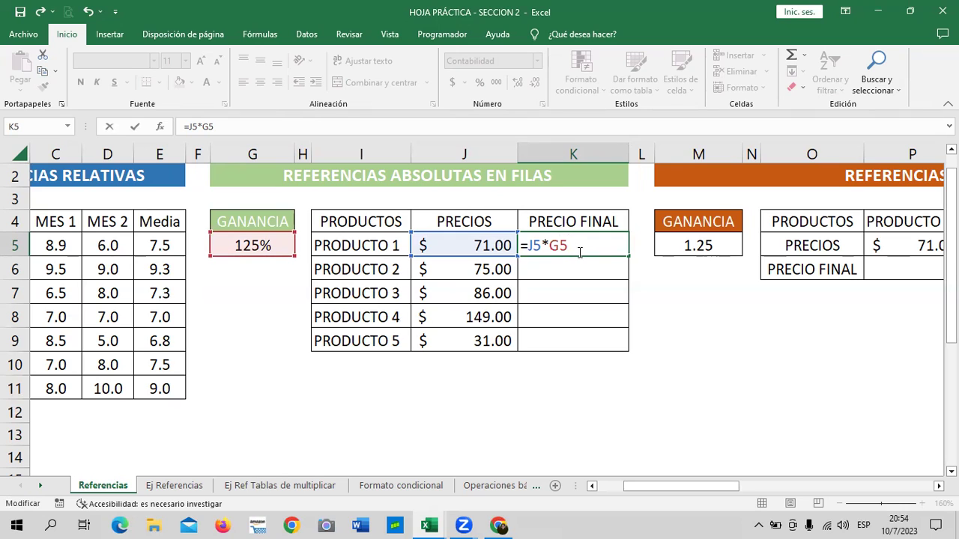
key("F4")
key("F4")
key("Return")
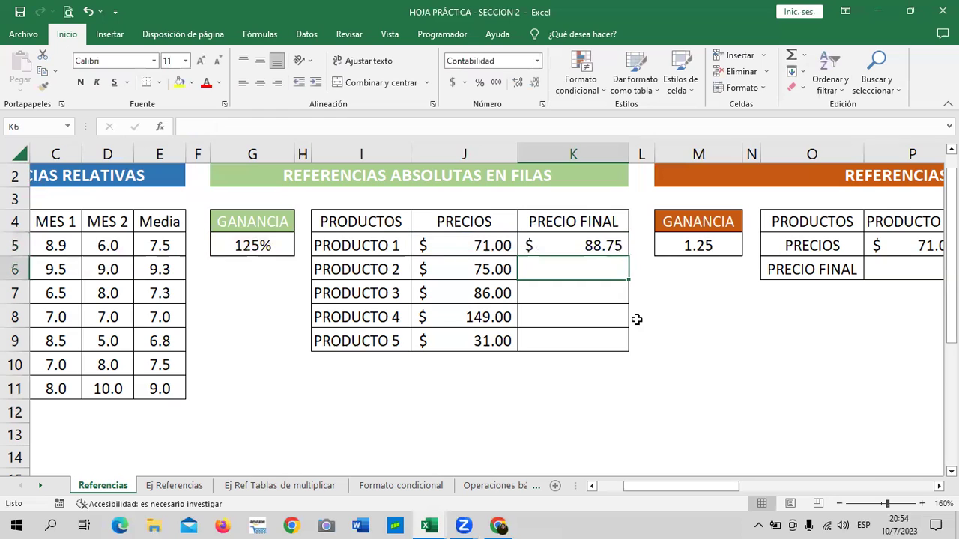
Step: Fill K5's final-price formula down to K9 and check its G5 and J5 references
left_click(575, 241)
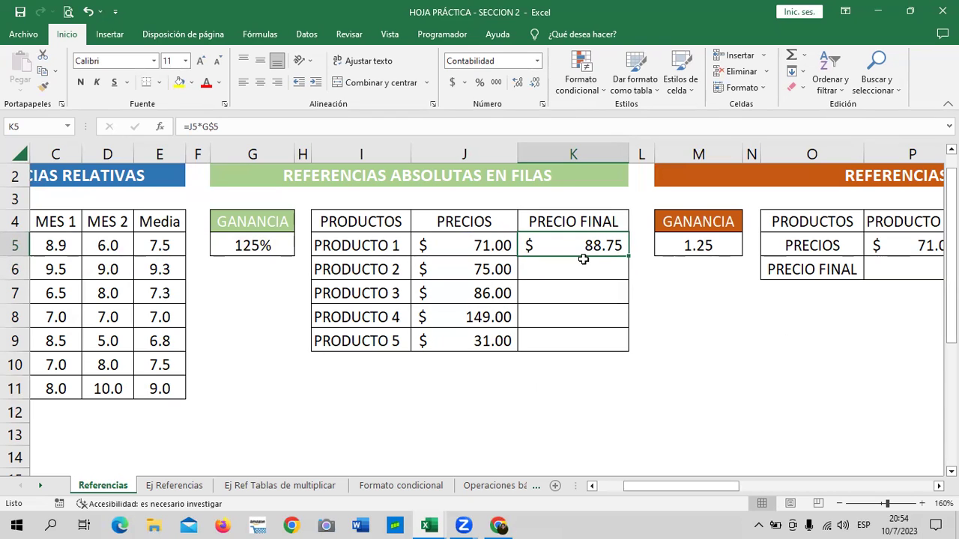
left_click_drag(628, 256, 631, 343)
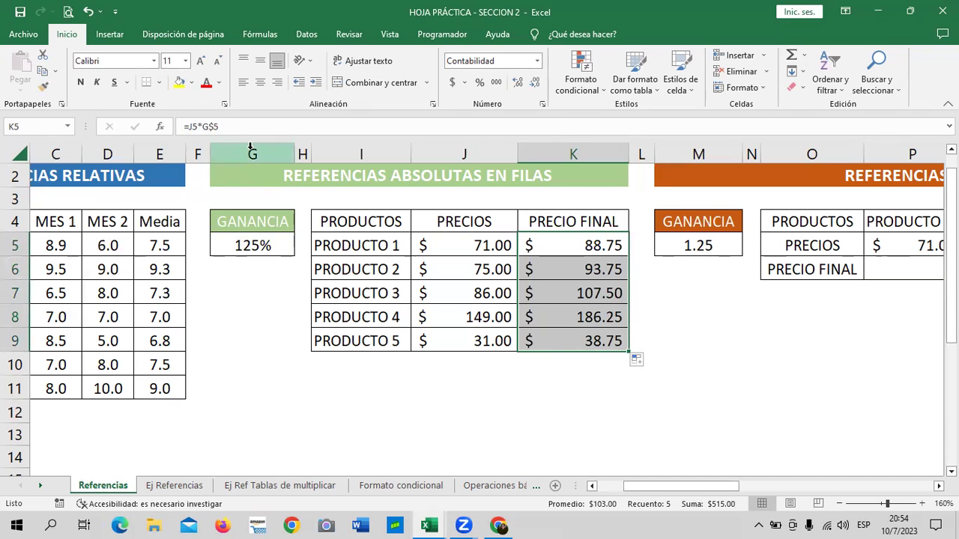
left_click(251, 150)
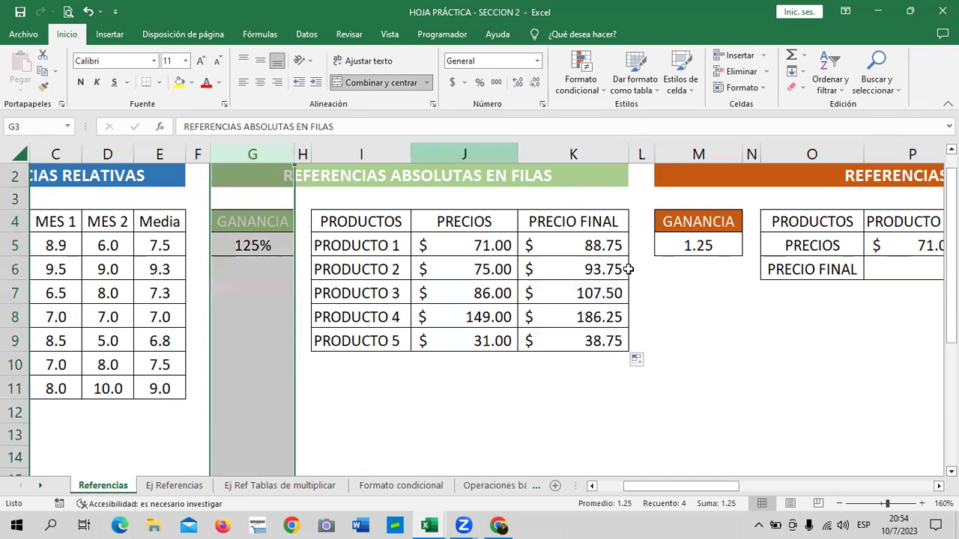
left_click(717, 377)
left_click(266, 244)
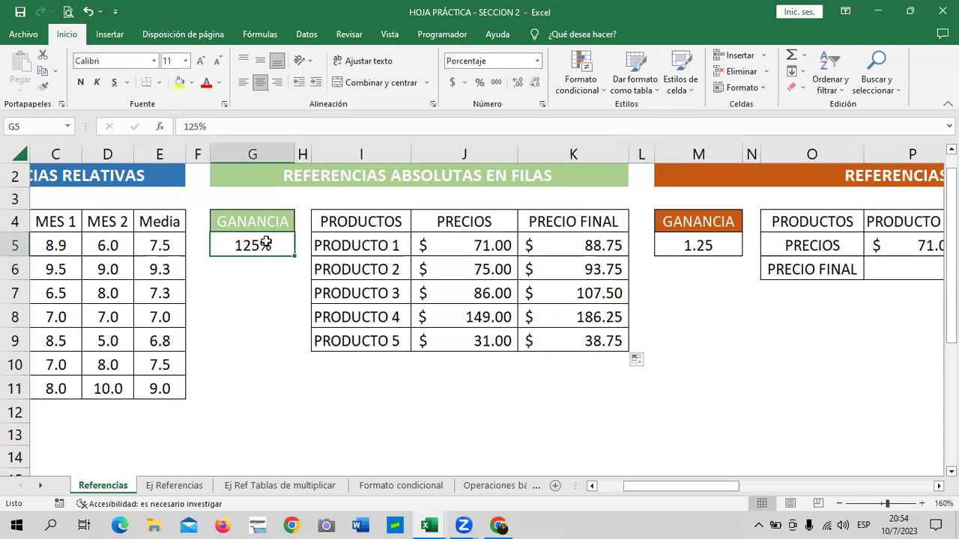
left_click(644, 382)
left_click(573, 241)
left_click(405, 126)
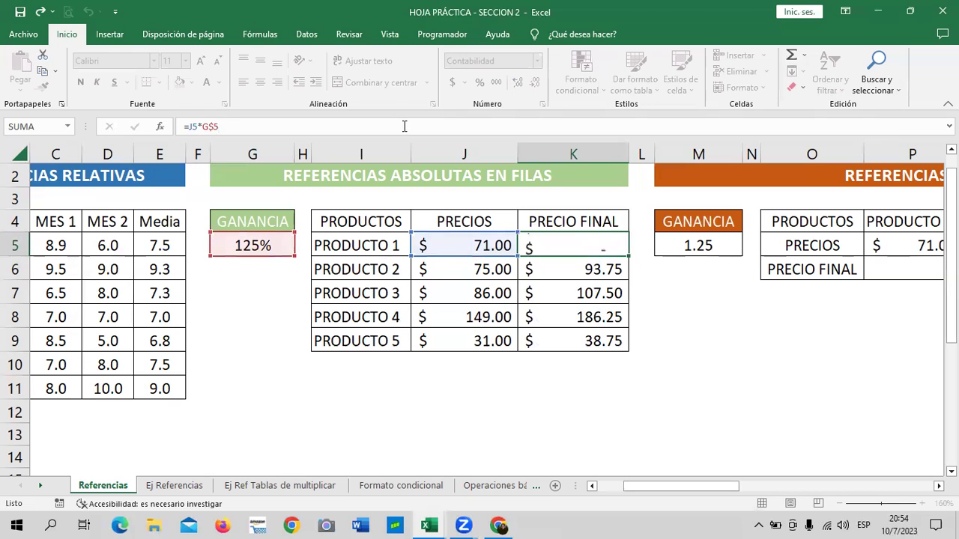
Step: Review the copied final-price formulas for PRODUCTO 1 to 5 against the 125% gain cell
key("Return")
left_click(441, 124)
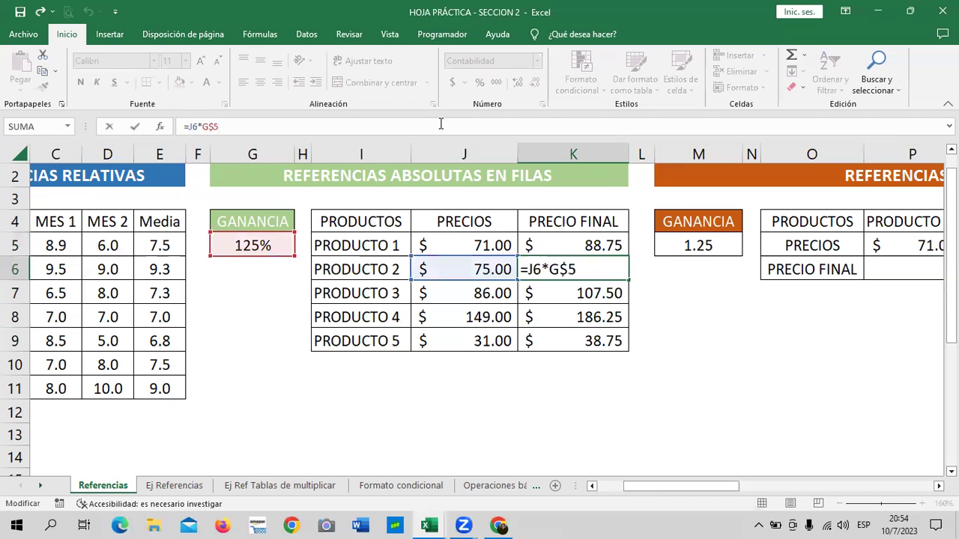
key("Return")
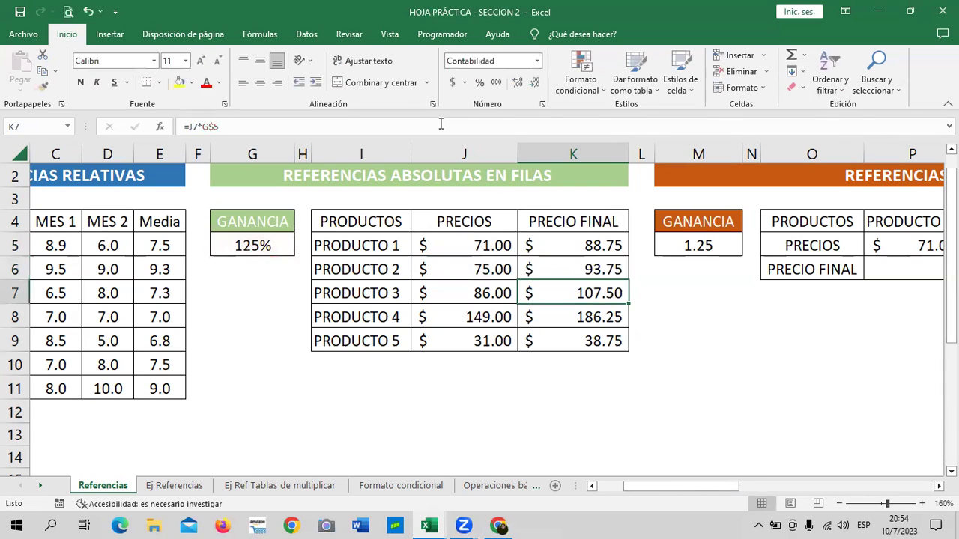
left_click(391, 128)
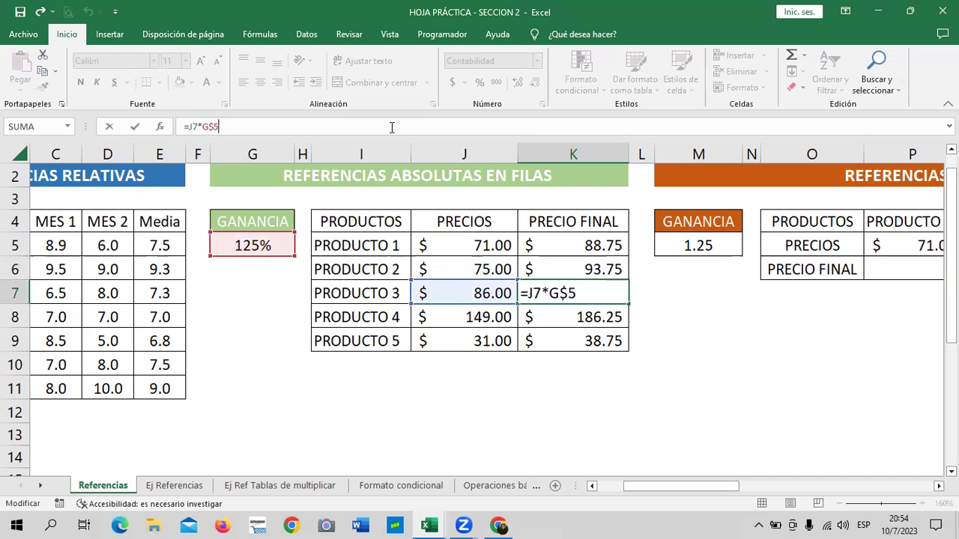
key("Return")
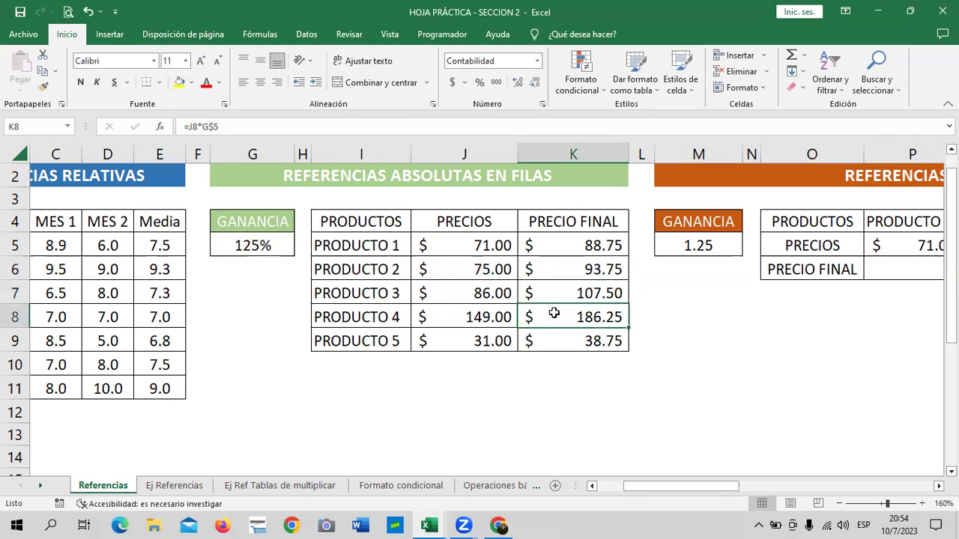
left_click(582, 344)
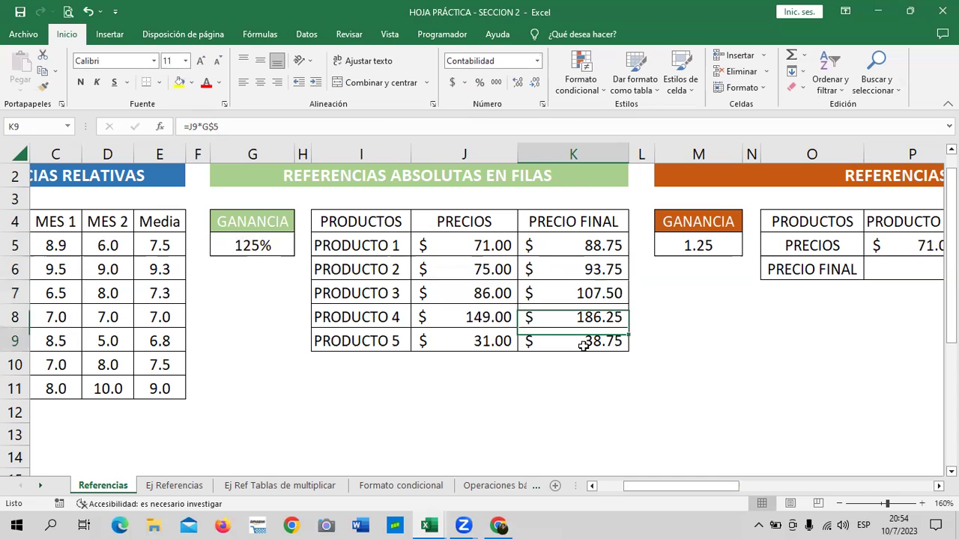
left_click(257, 246)
left_click(585, 251)
left_click(567, 298)
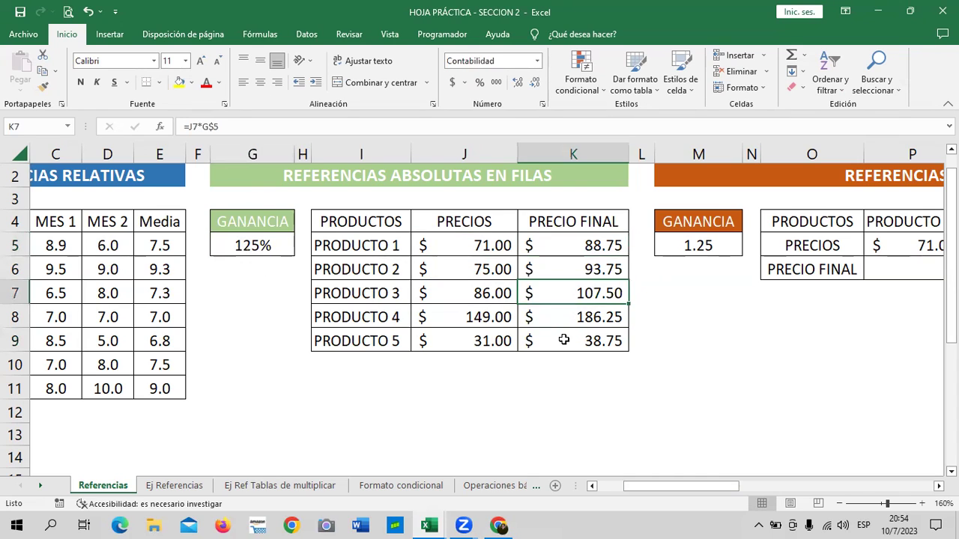
left_click(561, 339)
left_click(541, 248)
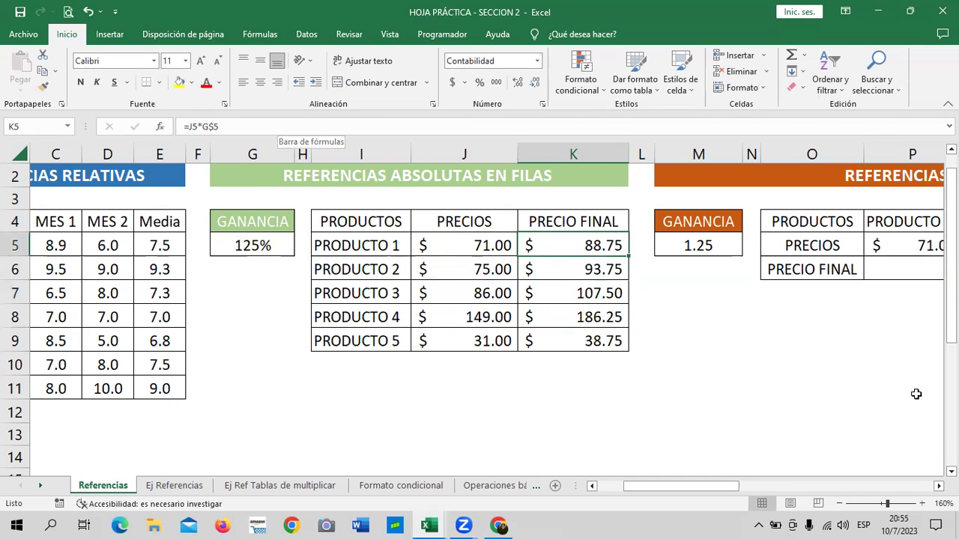
Step: Change K5 to =J5*$G$5 and fill it down through K9
left_click(202, 126)
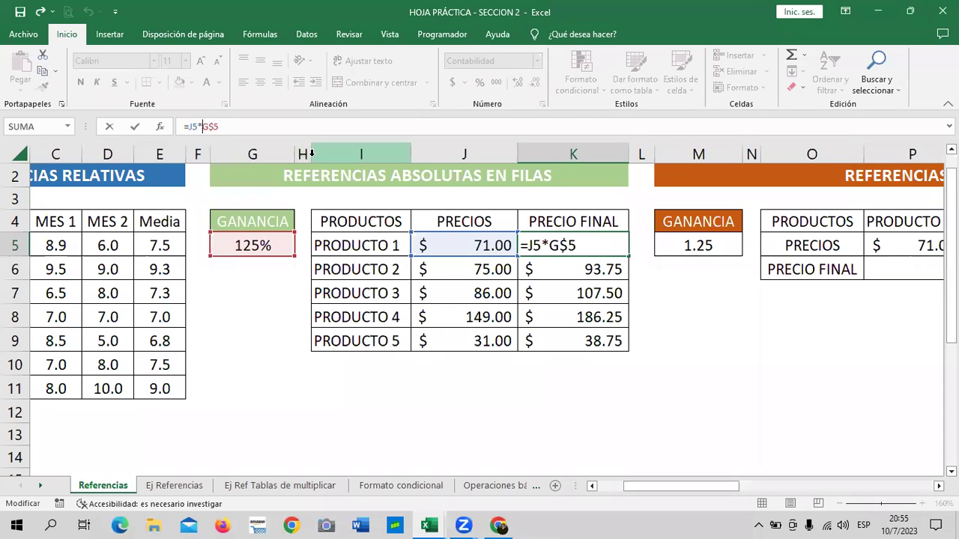
type("$")
key("Return")
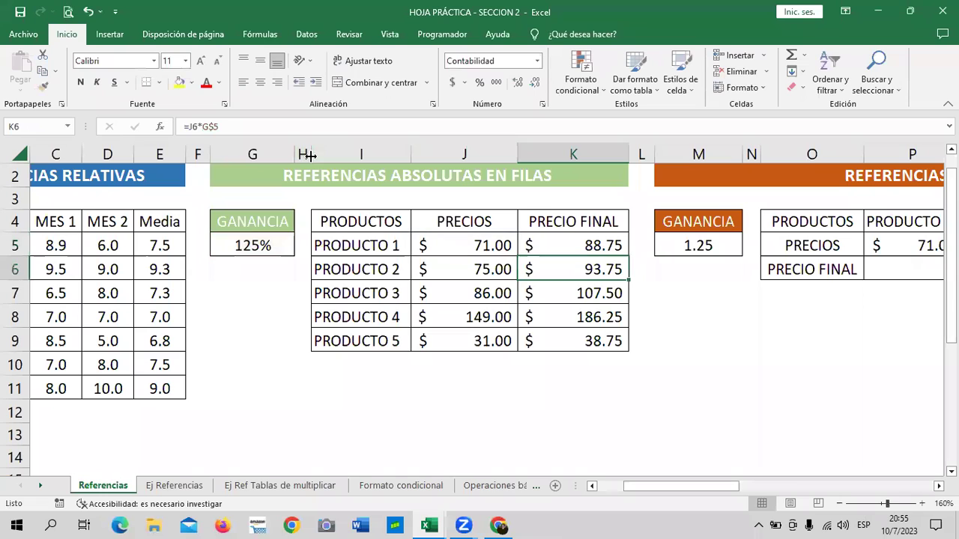
left_click(604, 245)
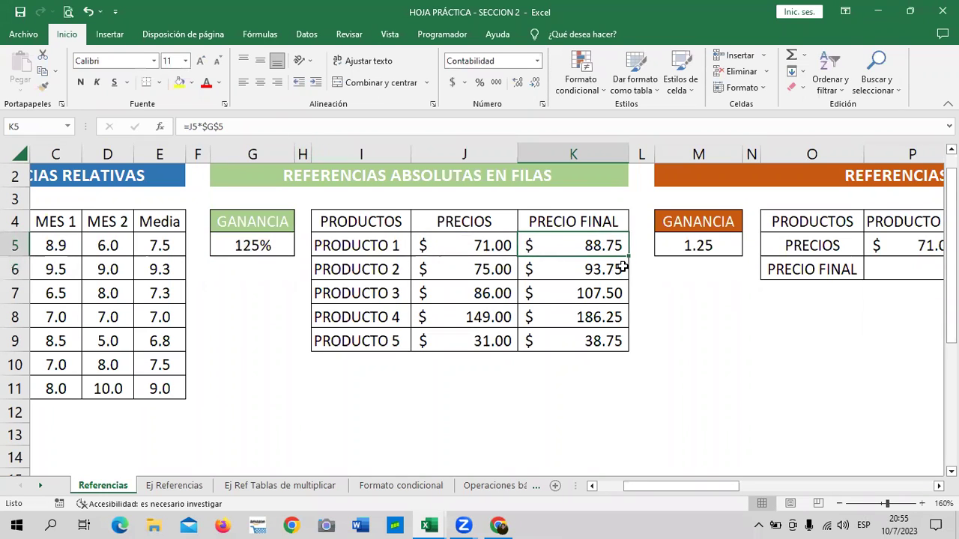
left_click_drag(628, 256, 634, 327)
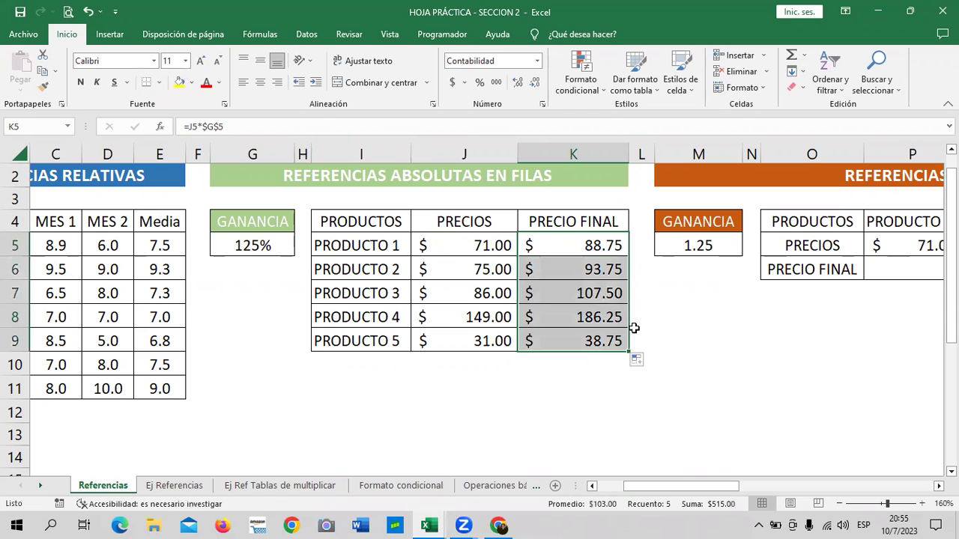
left_click(746, 379)
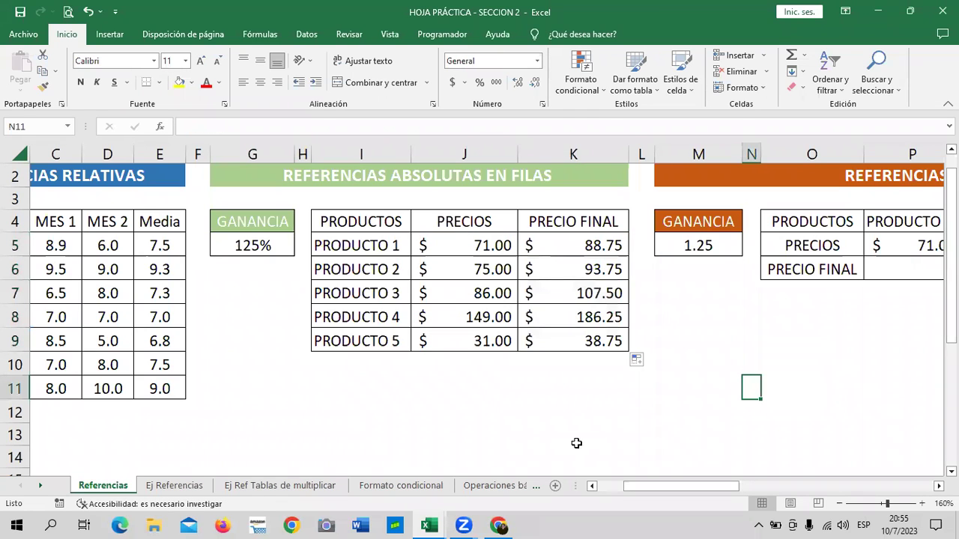
Step: In the column table, point out the P5–T5 product prices and the 1.25 gain in M5
mouse_move(656, 486)
left_mouse_down()
mouse_move(771, 482)
mouse_move(760, 481)
left_mouse_up()
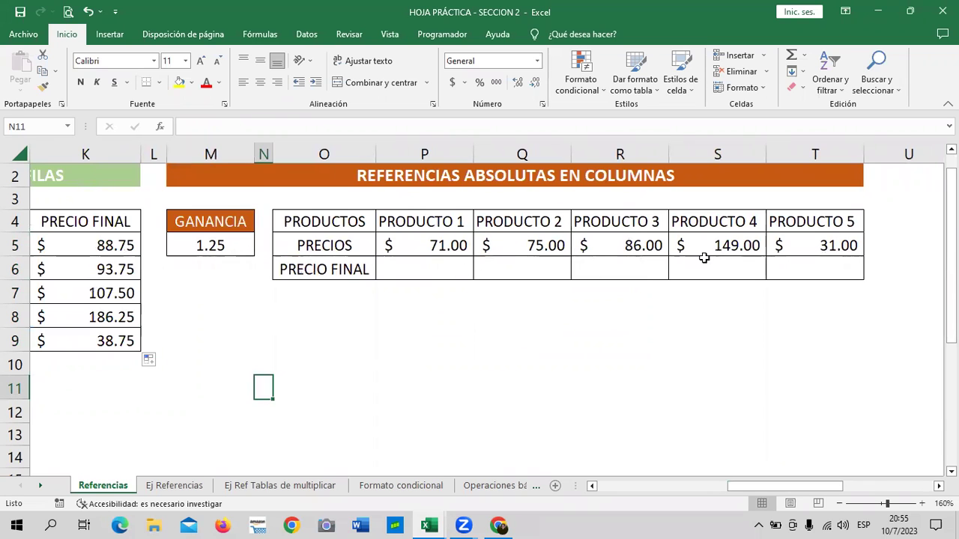
left_click(452, 252)
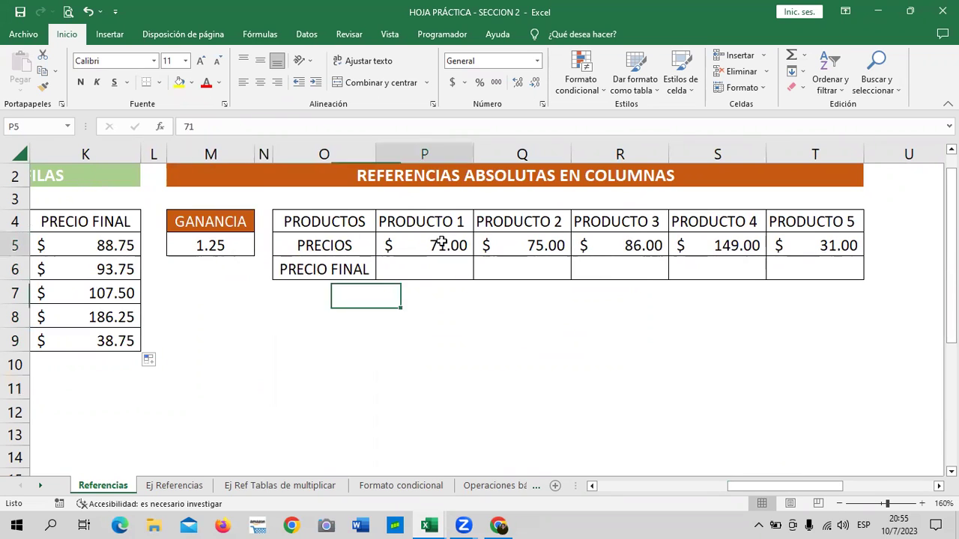
left_click(543, 247)
left_click(635, 245)
left_click(718, 244)
left_click(796, 242)
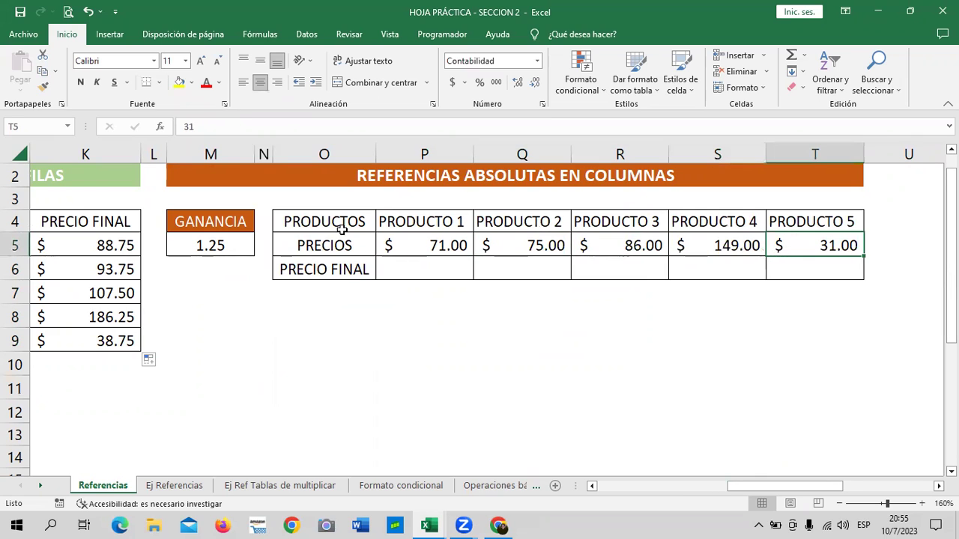
left_click(216, 248)
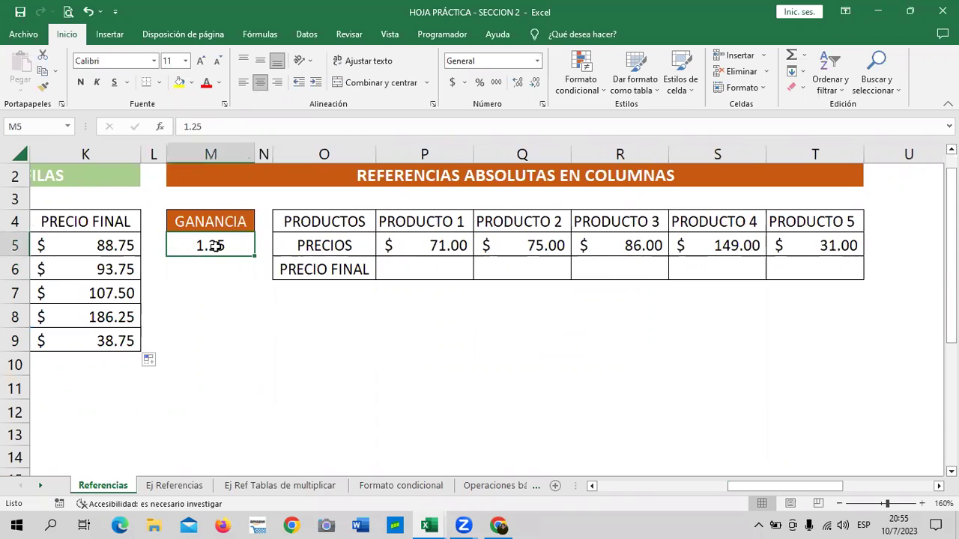
Step: Enter =P5*M5 in P6 for PRODUCTO 1's final price of $88.75
left_click(418, 267)
type("=")
left_click(426, 244)
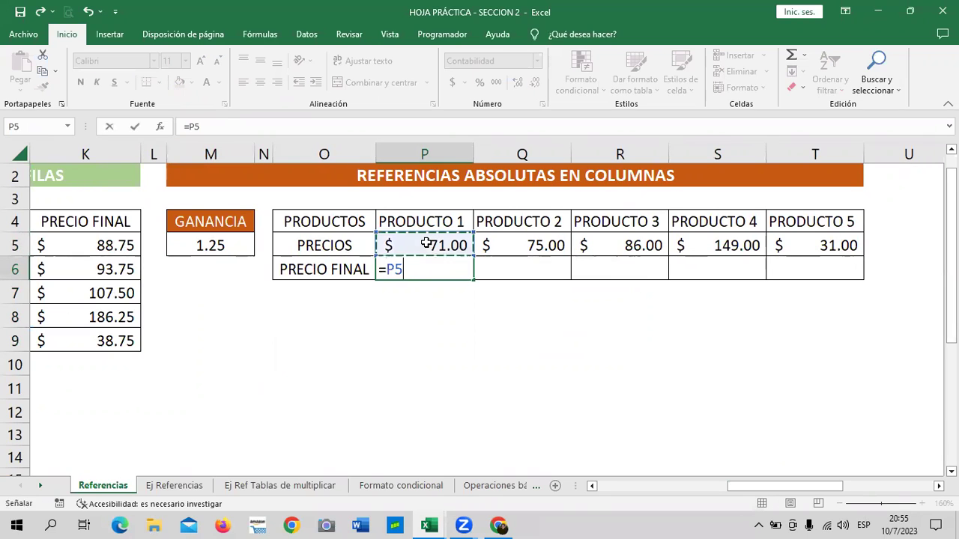
type("*")
left_click(210, 243)
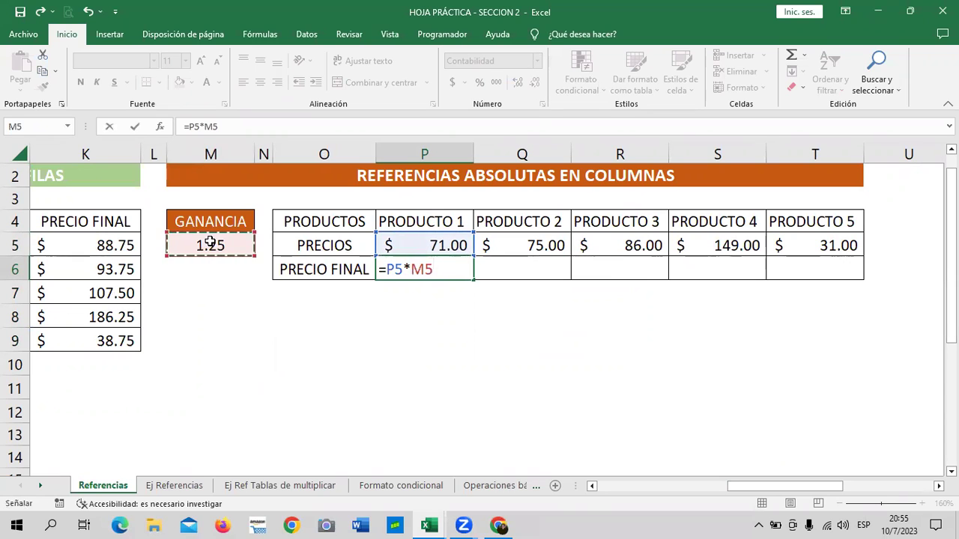
key("Return")
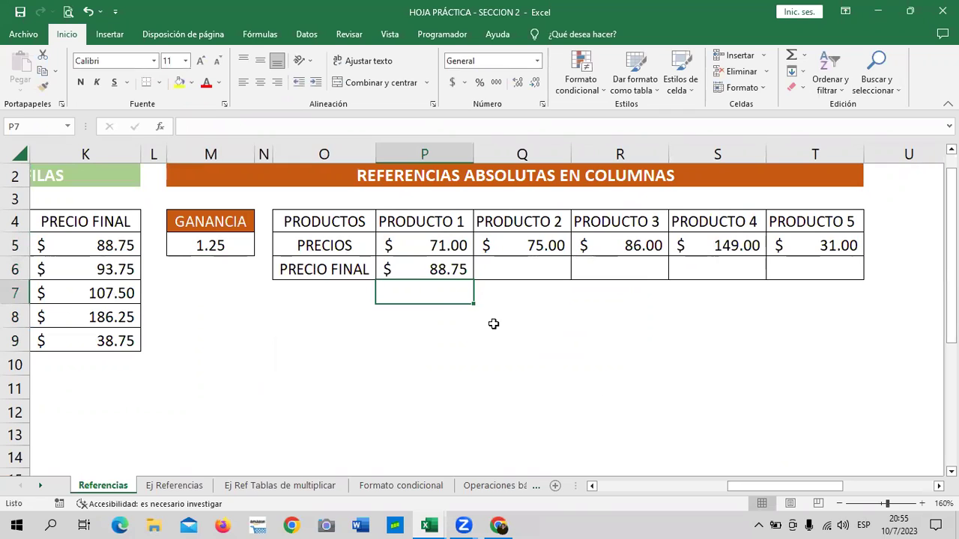
Step: Fill P6's formula across to T6 and compare Q6's shifted reference to empty column N
left_click(442, 268)
left_click_drag(473, 280, 850, 274)
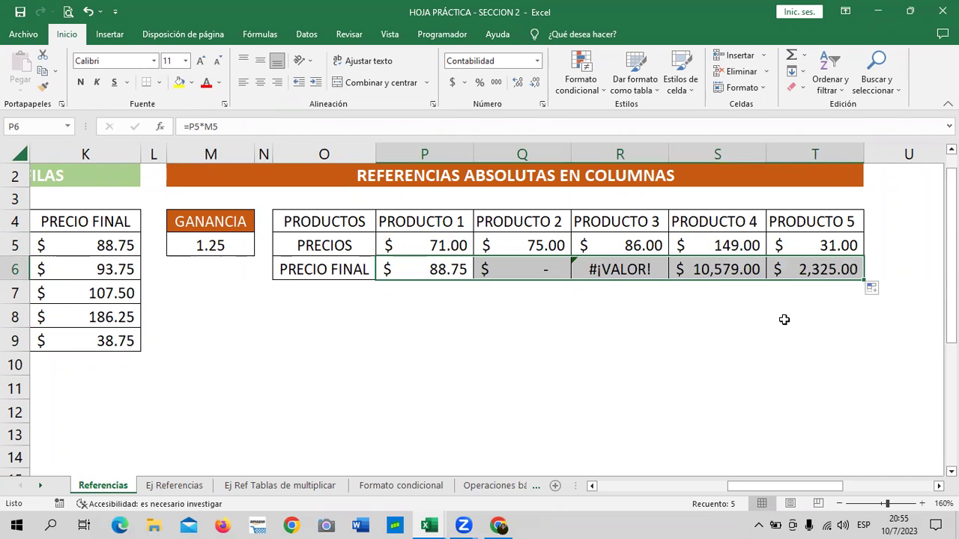
left_click(660, 317)
left_click(538, 270)
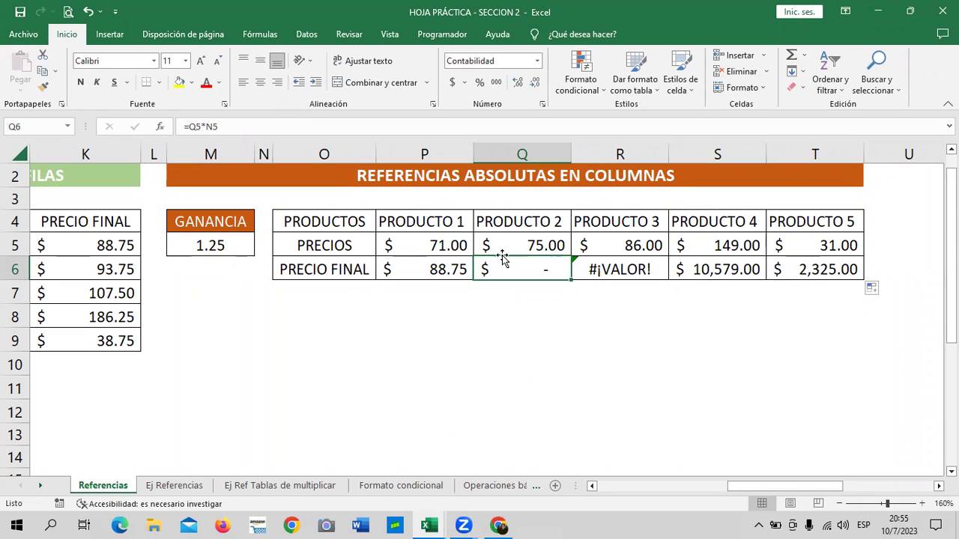
left_click(447, 269)
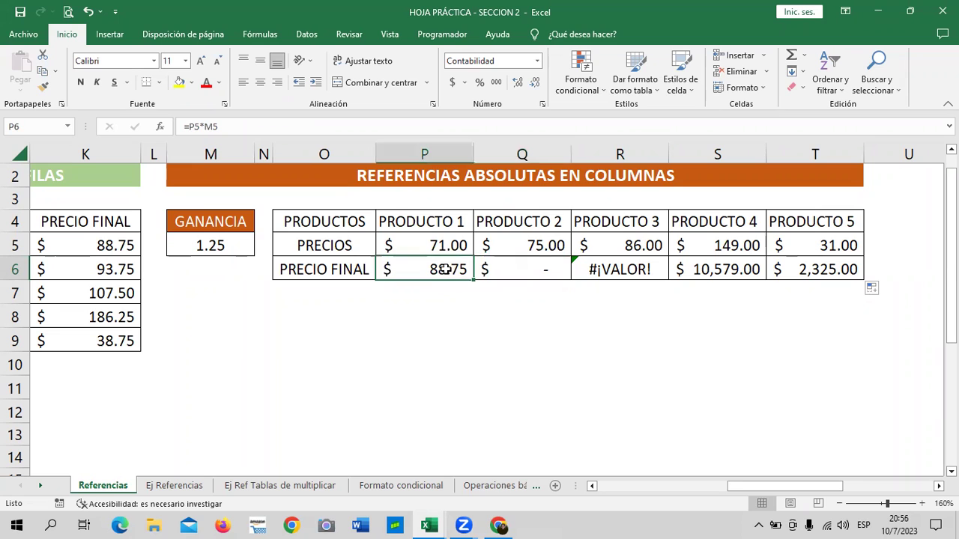
left_click(551, 270)
left_click(264, 154)
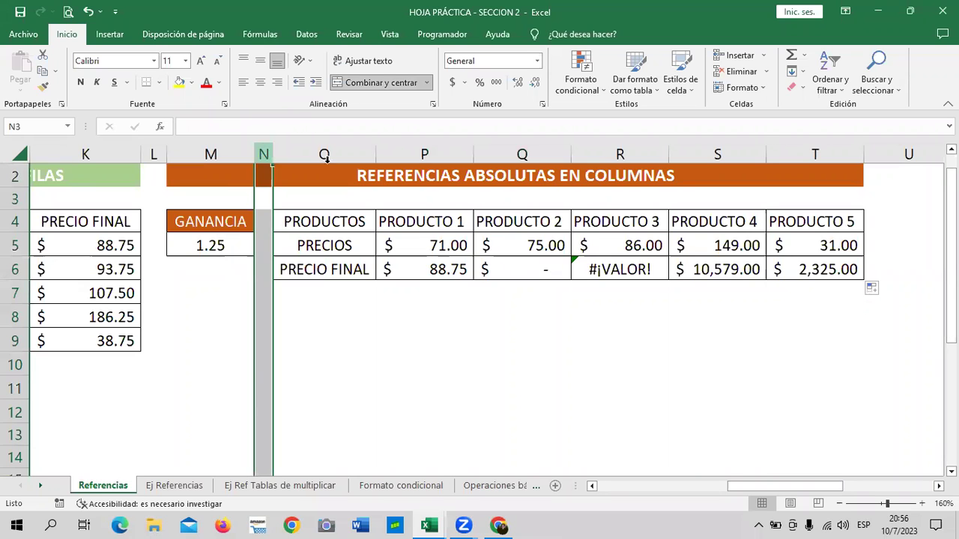
left_click(592, 388)
Step: Inspect R6's #¡VALOR! error and S6's references, then clear Q6 and R6
left_click(602, 271)
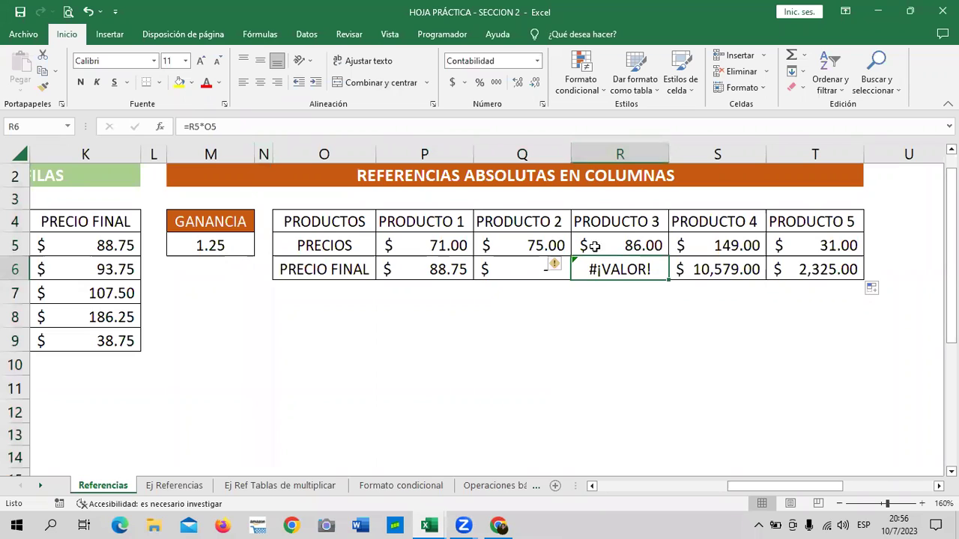
left_click(415, 126)
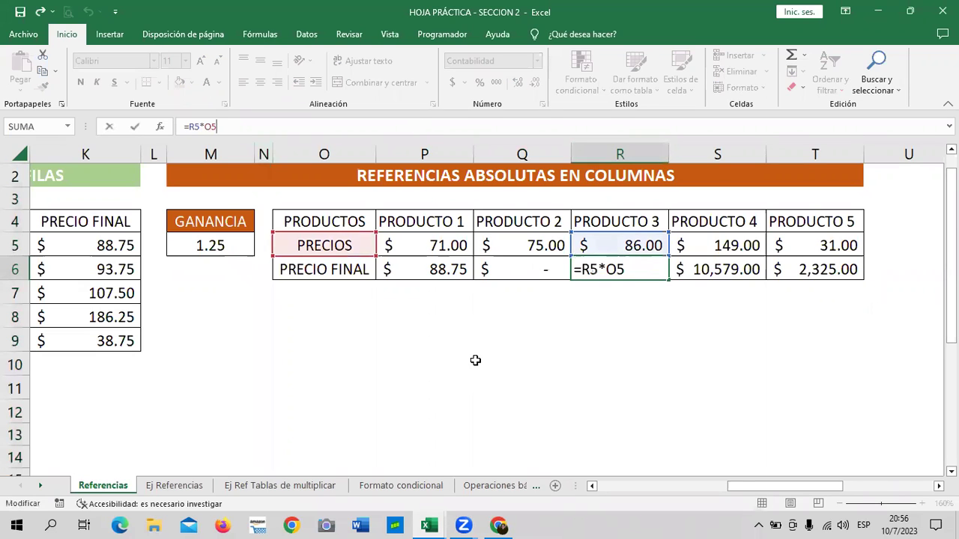
key("Return")
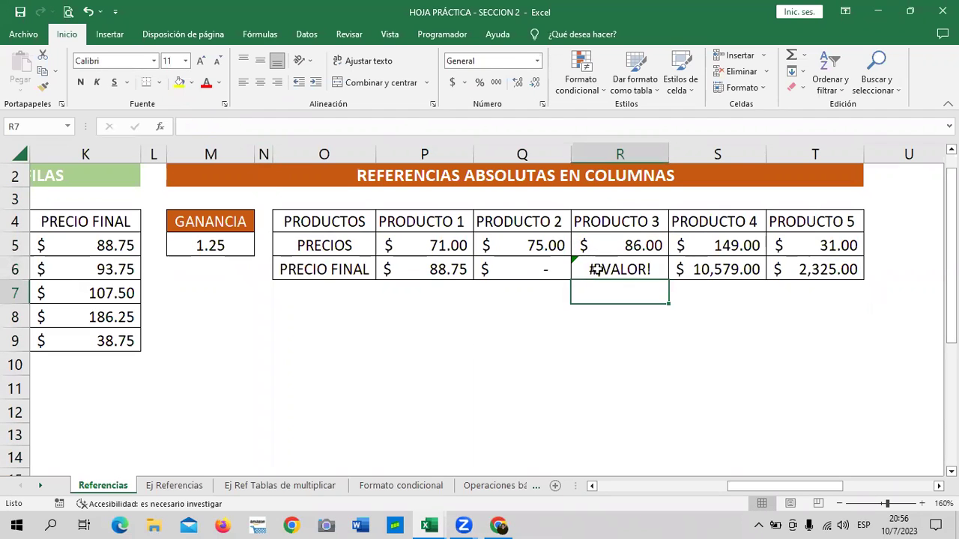
left_click(730, 262)
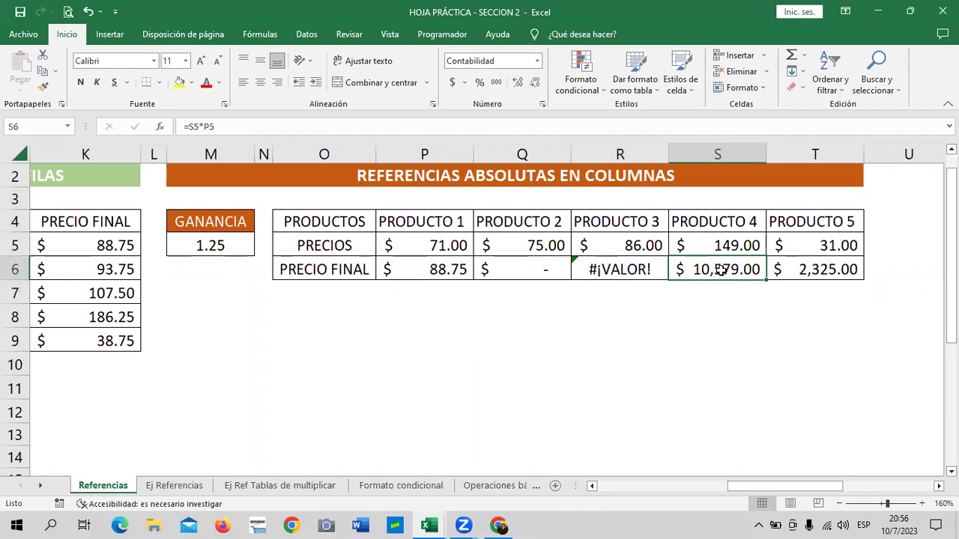
left_click(580, 125)
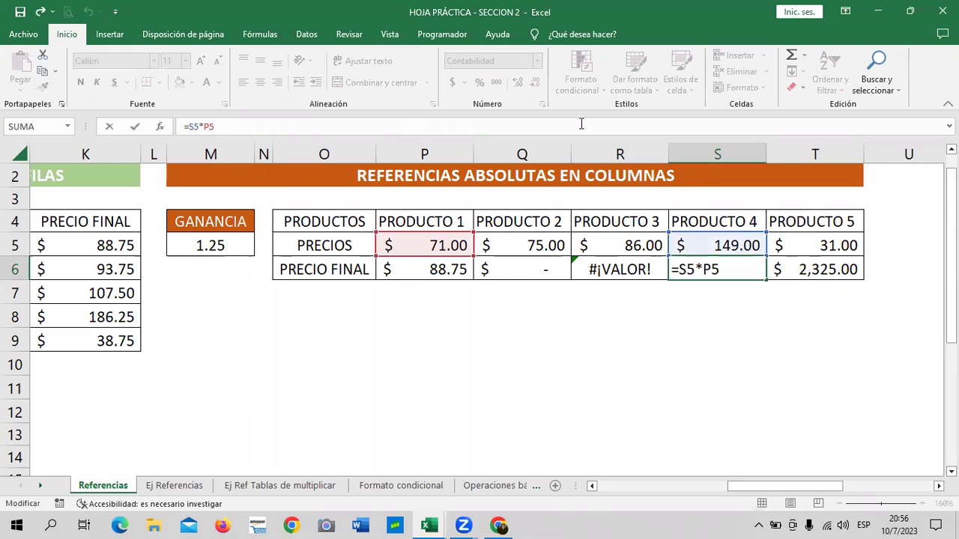
left_click(783, 391)
left_click(723, 270)
left_click(516, 270)
key("Delete")
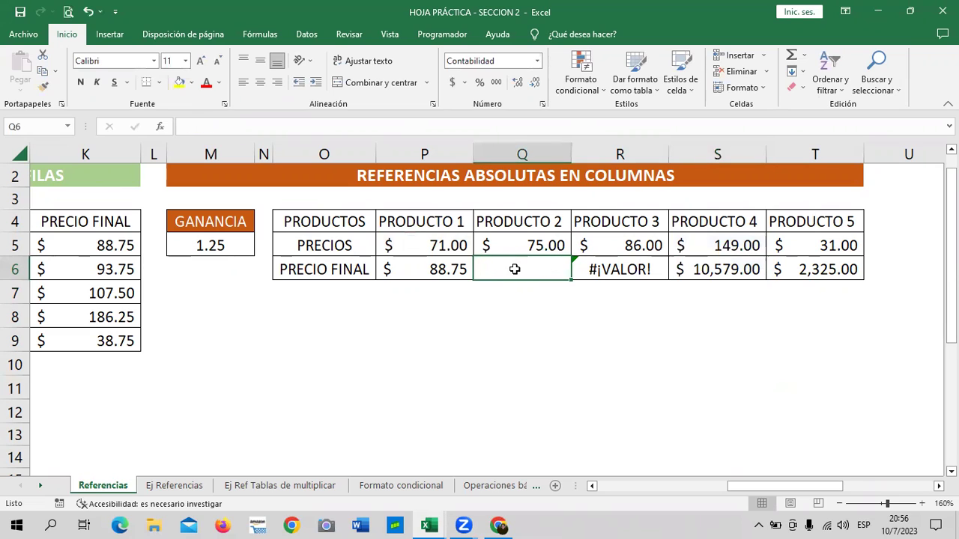
left_click(611, 266)
key("Delete")
left_click(637, 391)
left_click(713, 289)
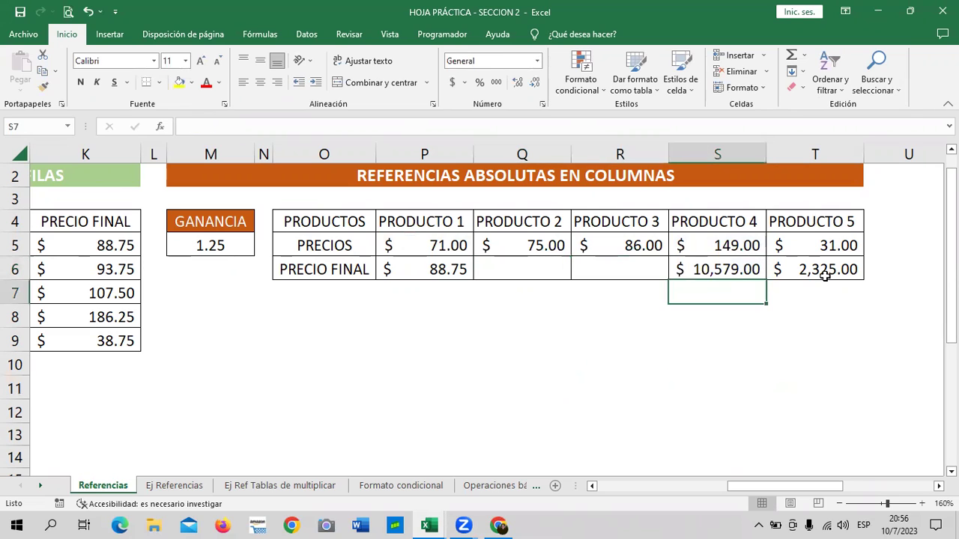
Step: Check the shifted formulas =S5*P5 and =T5*Q5, then clear S6 and T6
left_click(827, 274)
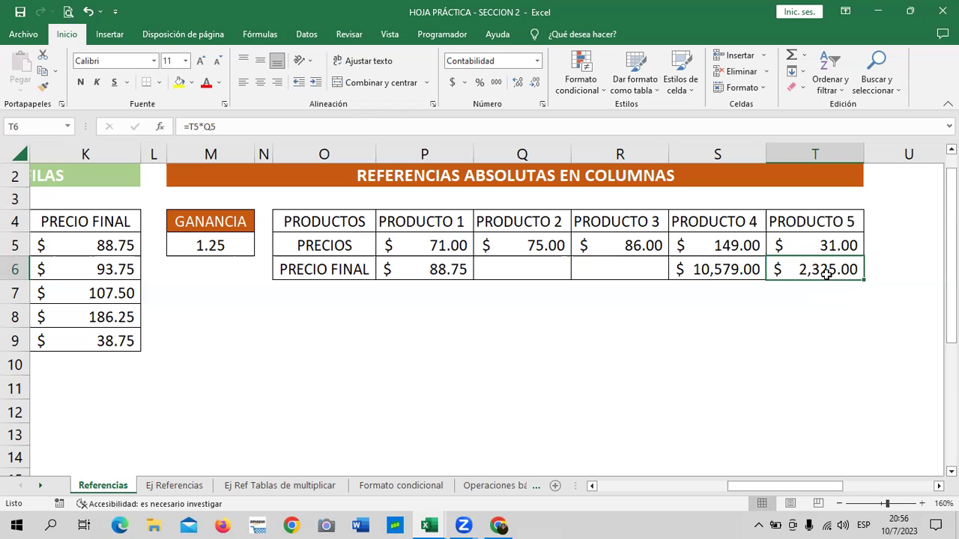
left_click(727, 275)
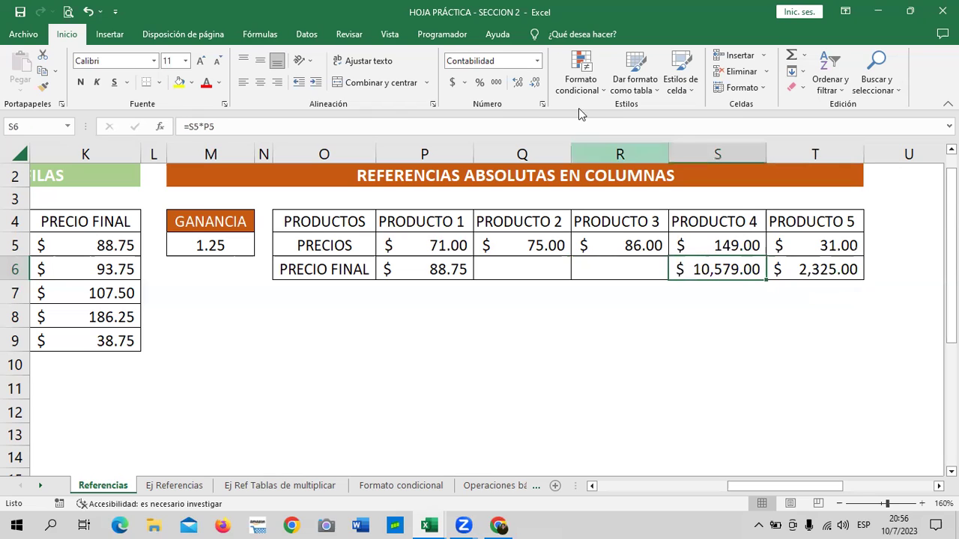
left_click(557, 121)
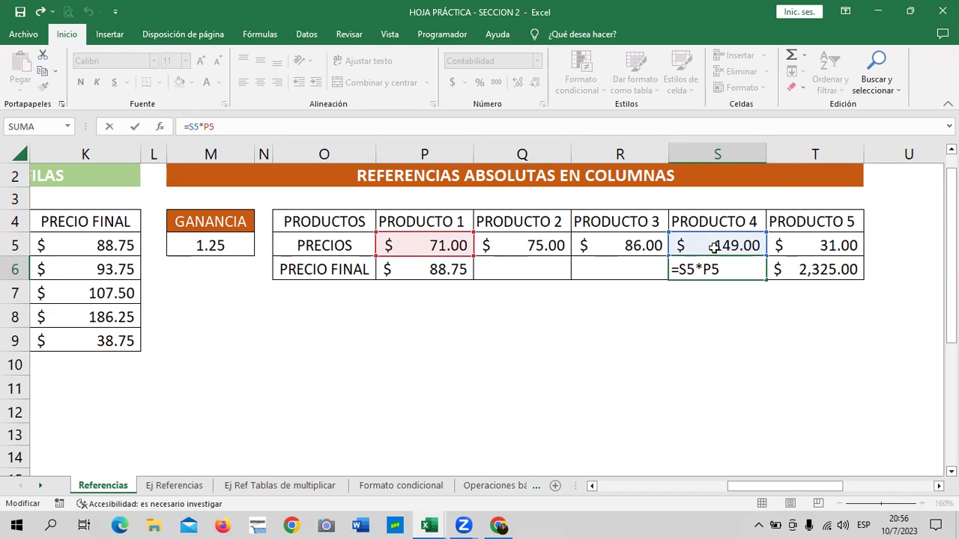
left_click(813, 271)
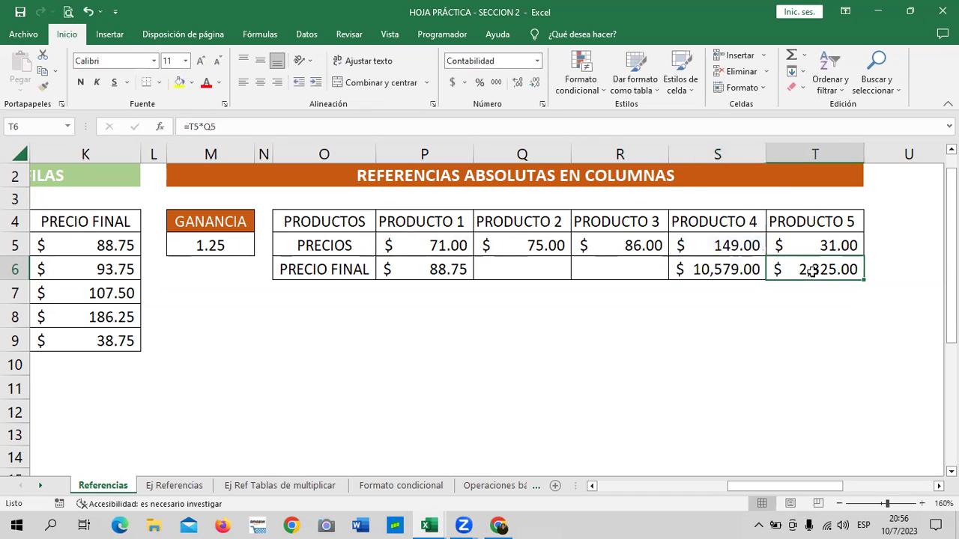
left_click(539, 122)
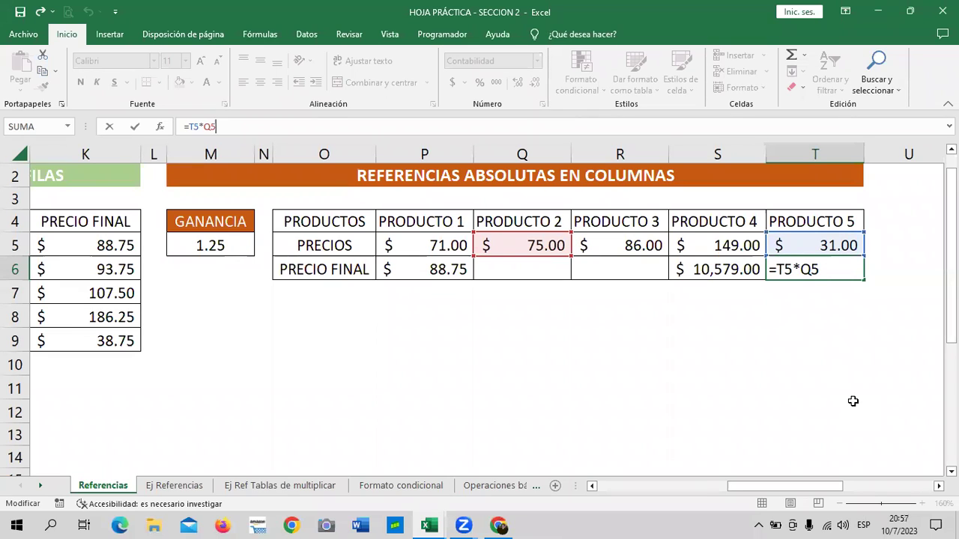
key("Return")
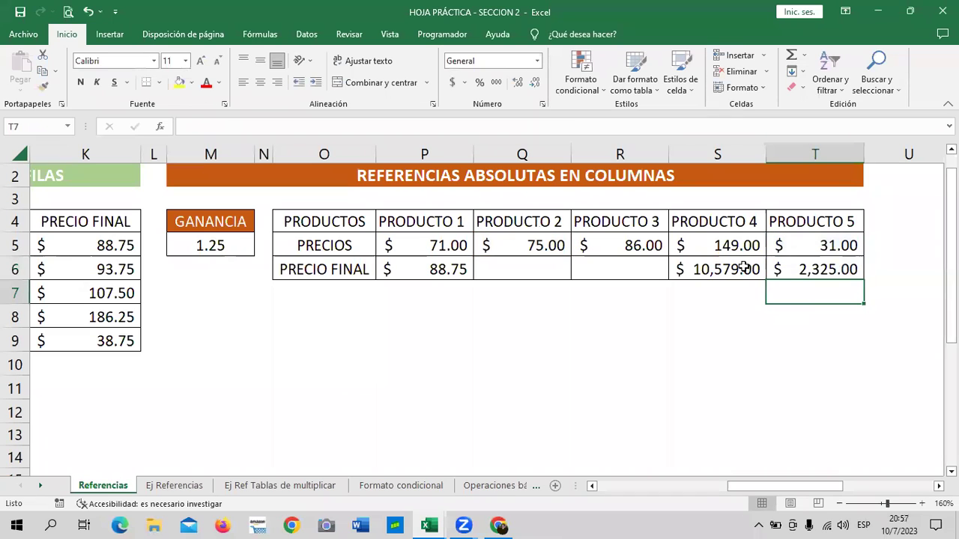
left_click_drag(697, 269, 824, 269)
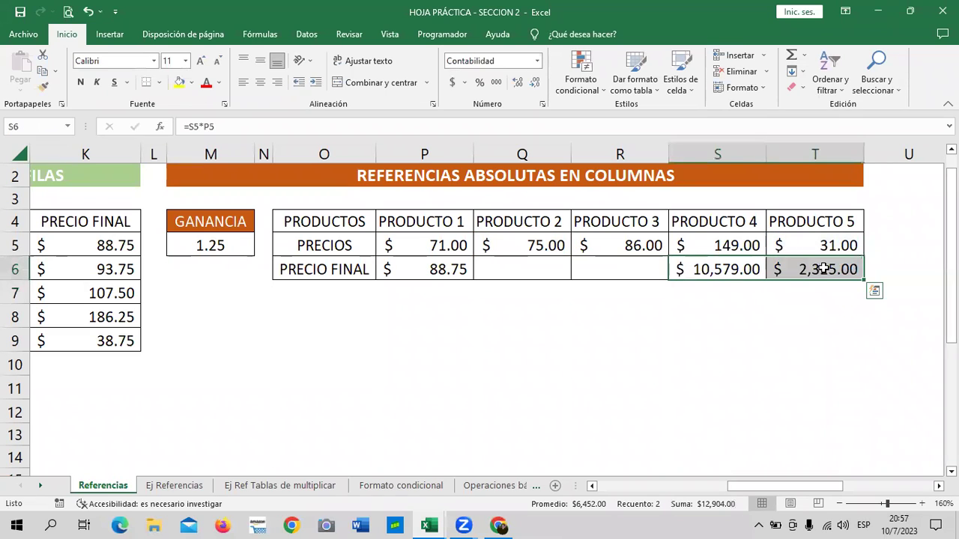
key("Delete")
Step: Change P6's formula to =P5*$M5, anchoring the GANANCIA column M
left_click(504, 325)
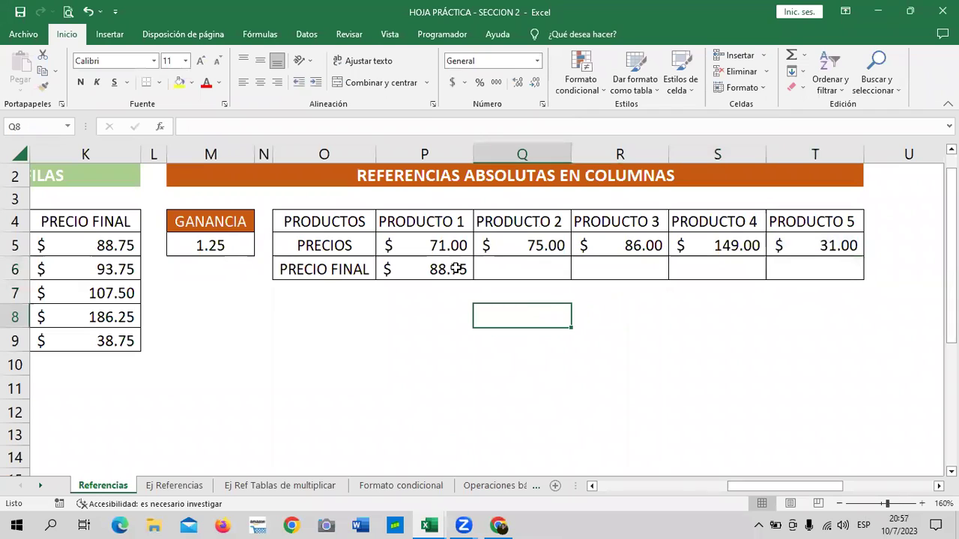
left_click(457, 269)
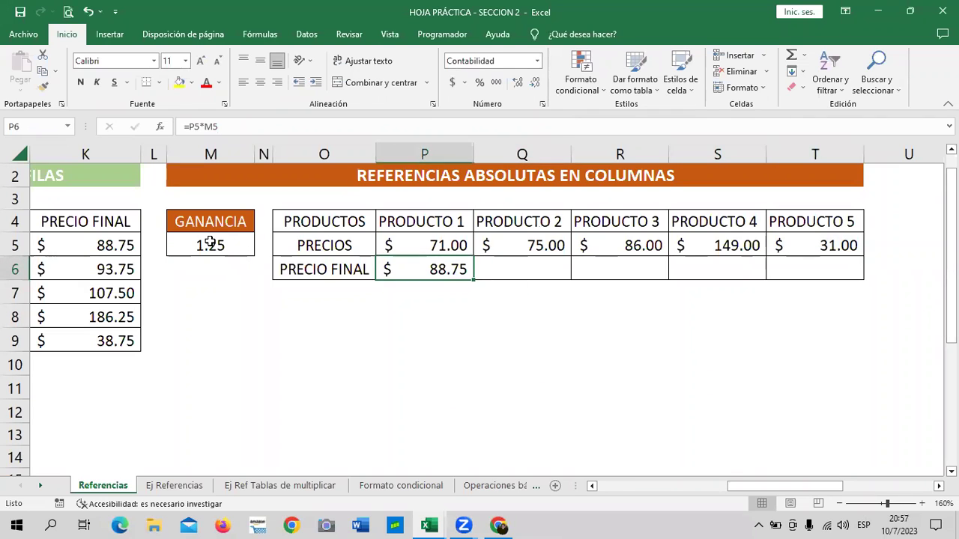
left_click(217, 244)
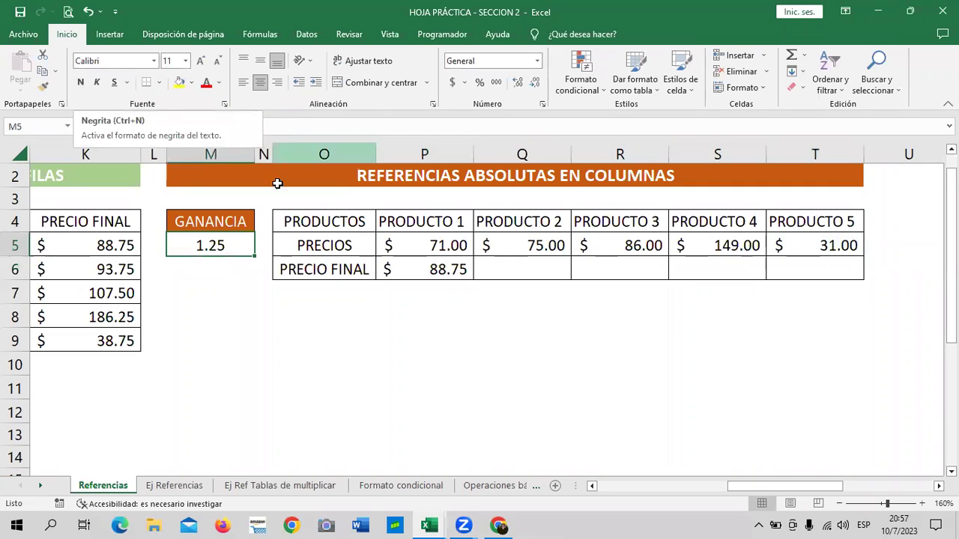
left_click(435, 266)
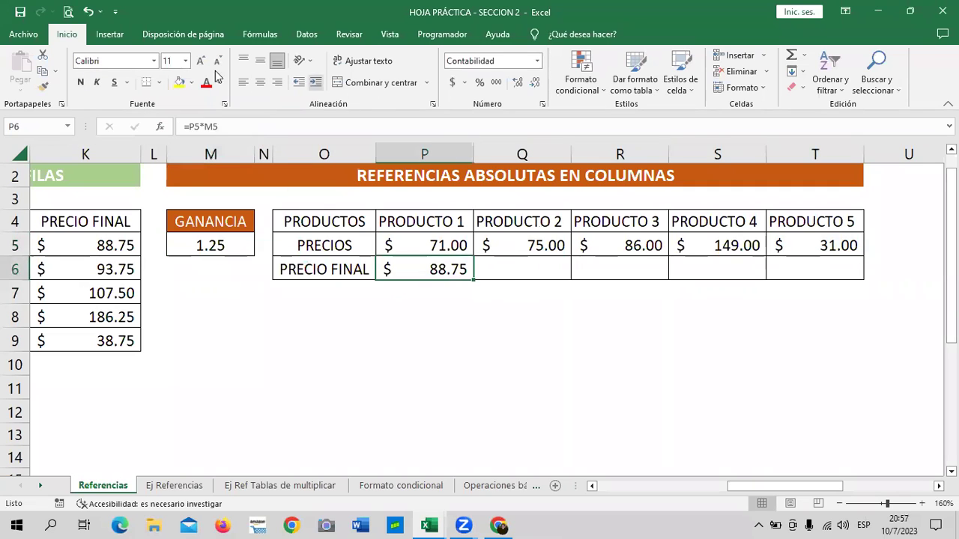
left_click(209, 127)
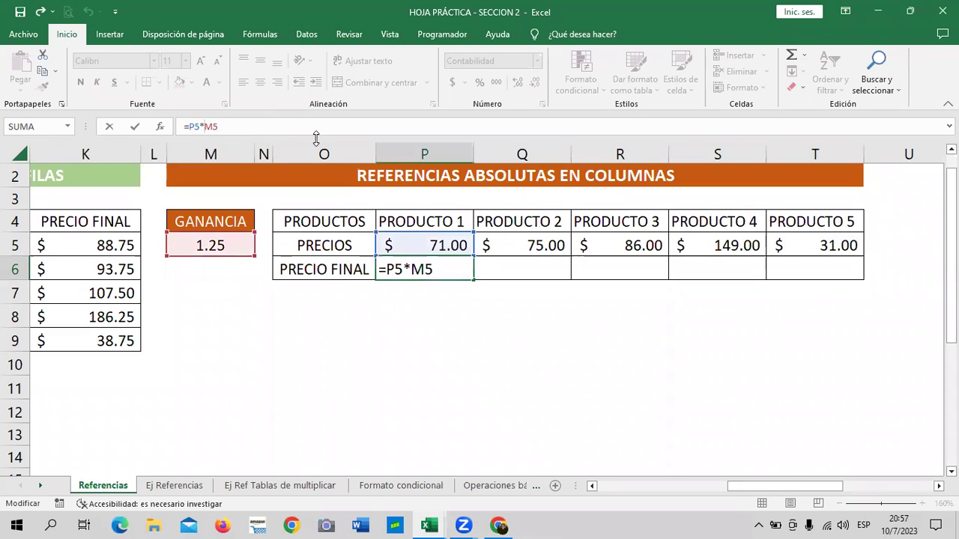
type("$")
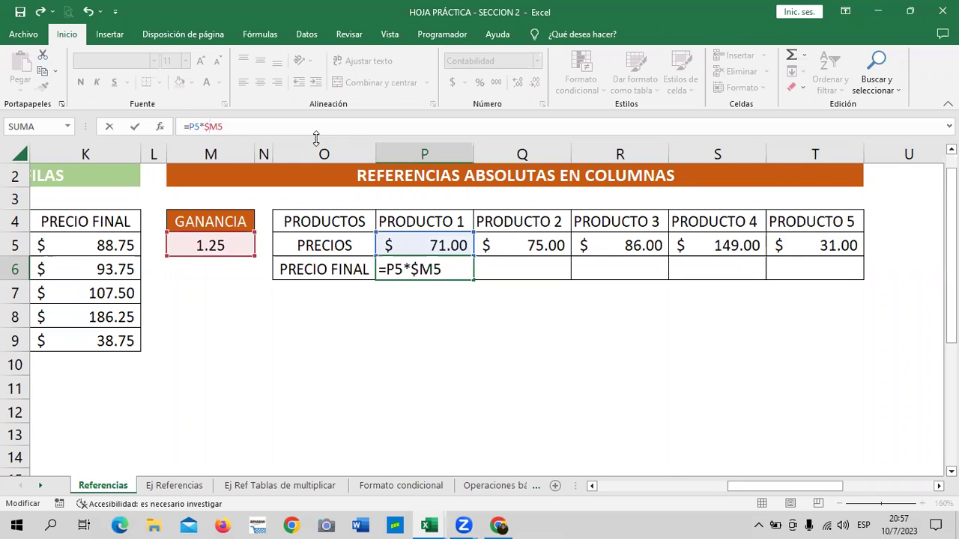
key("Return")
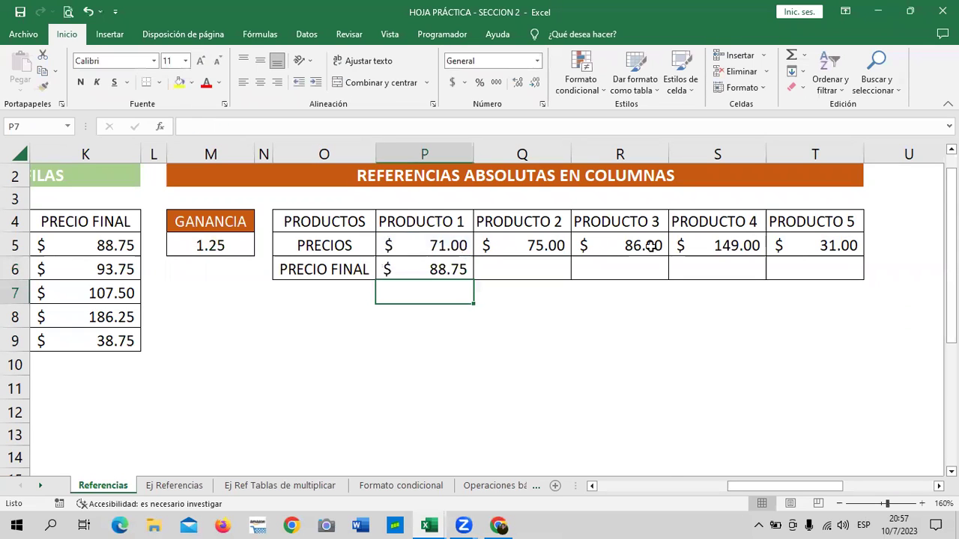
Step: Fill =P5*$M5 across to T6 and verify $93.75, $107.50, $186.25 and $38.75
left_click(457, 266)
mouse_move(474, 279)
left_mouse_down()
mouse_move(663, 290)
mouse_move(832, 284)
left_mouse_up()
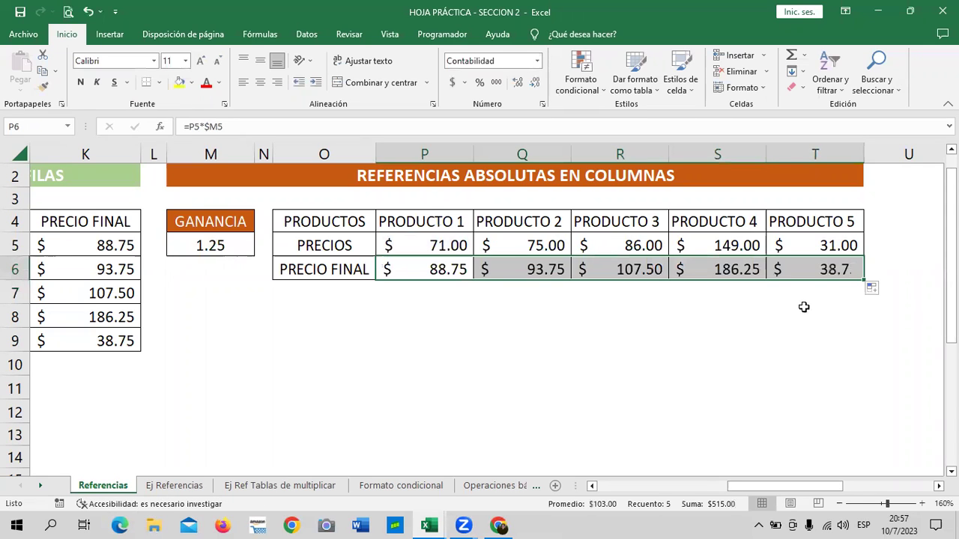
left_click(645, 366)
left_click(532, 269)
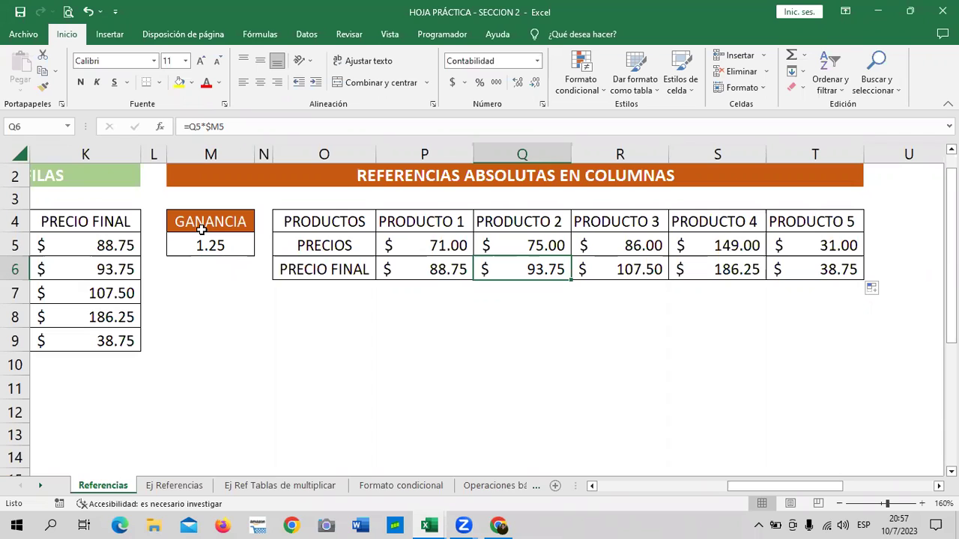
left_click(574, 364)
left_click(618, 266)
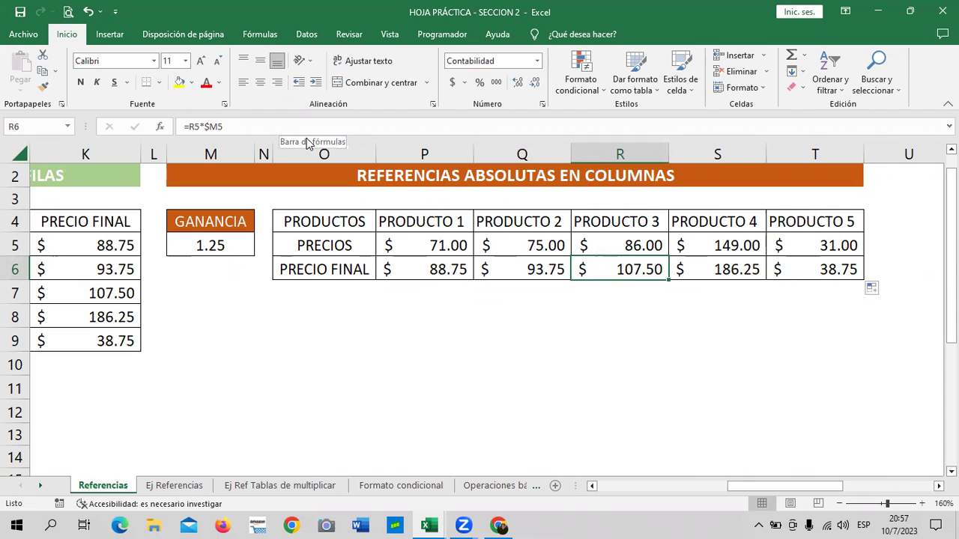
left_click(701, 272)
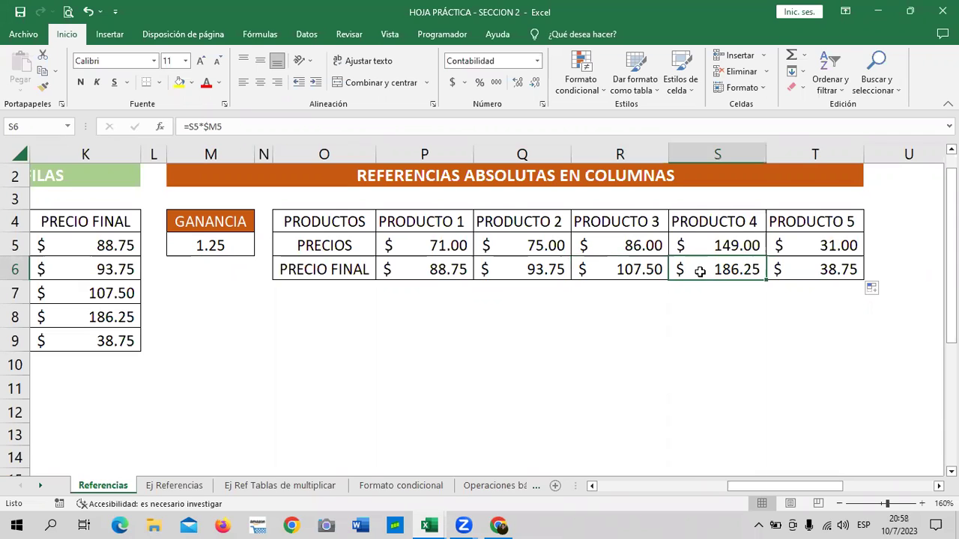
left_click(816, 270)
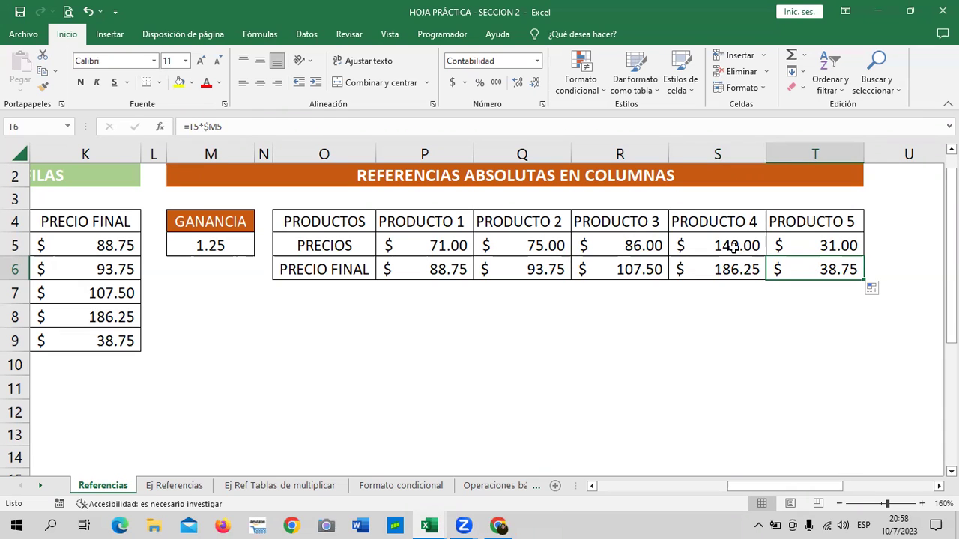
left_click_drag(523, 365, 517, 341)
left_click(416, 264)
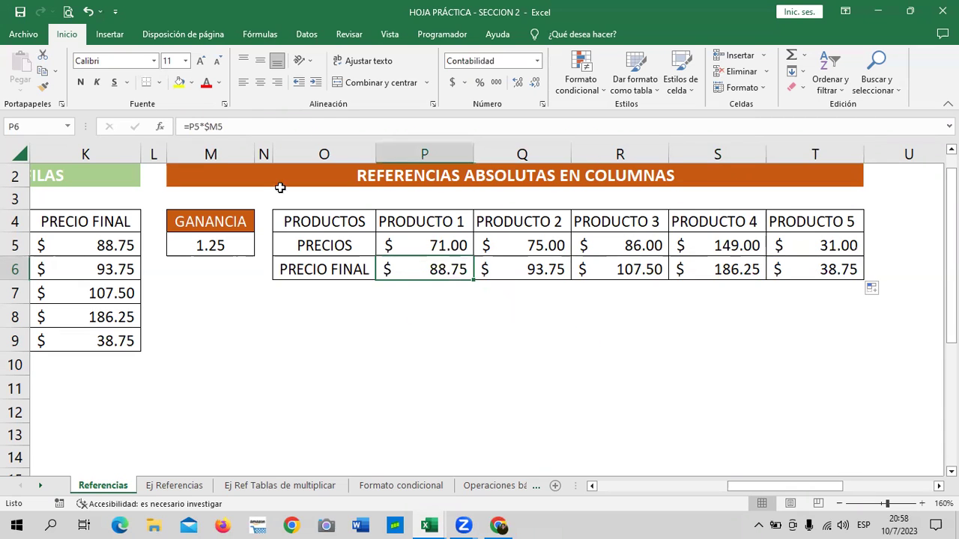
Step: Change P6's formula to =P5*$M$5 and fill it right through T6
left_click(230, 126)
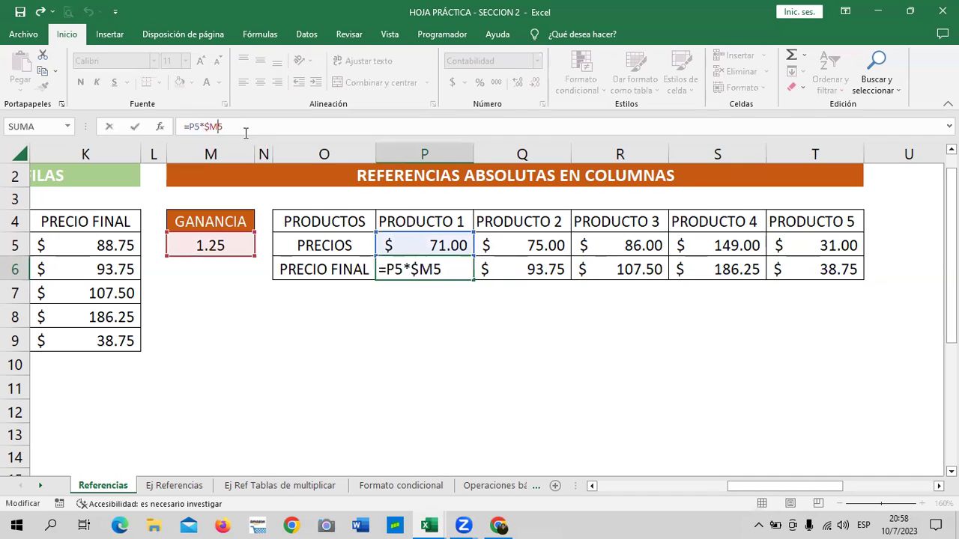
type("$")
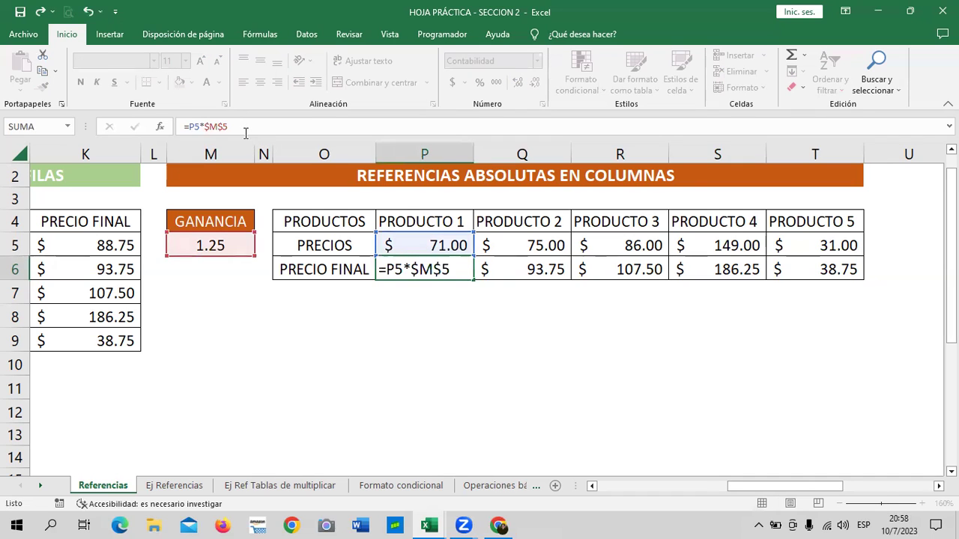
key("Return")
left_click(451, 265)
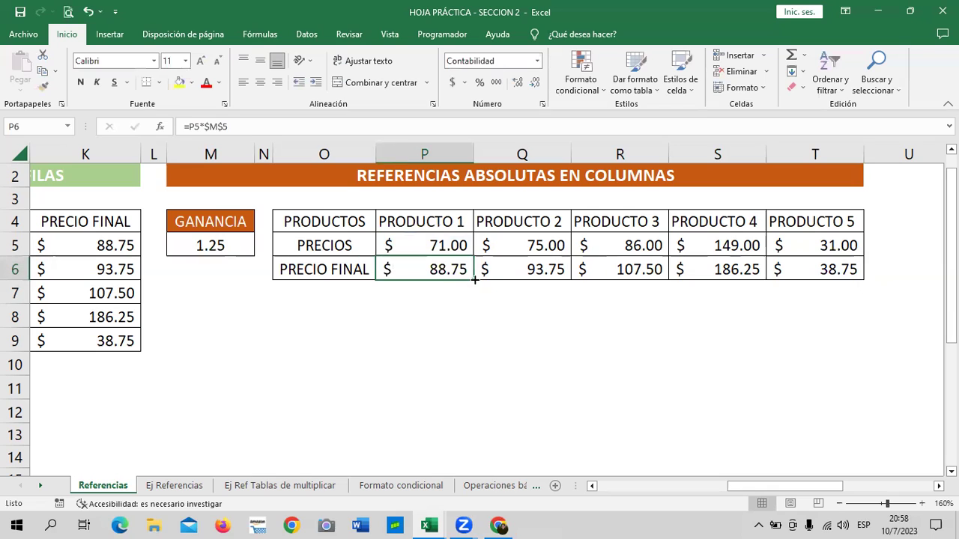
left_click_drag(473, 279, 850, 269)
left_click(678, 366)
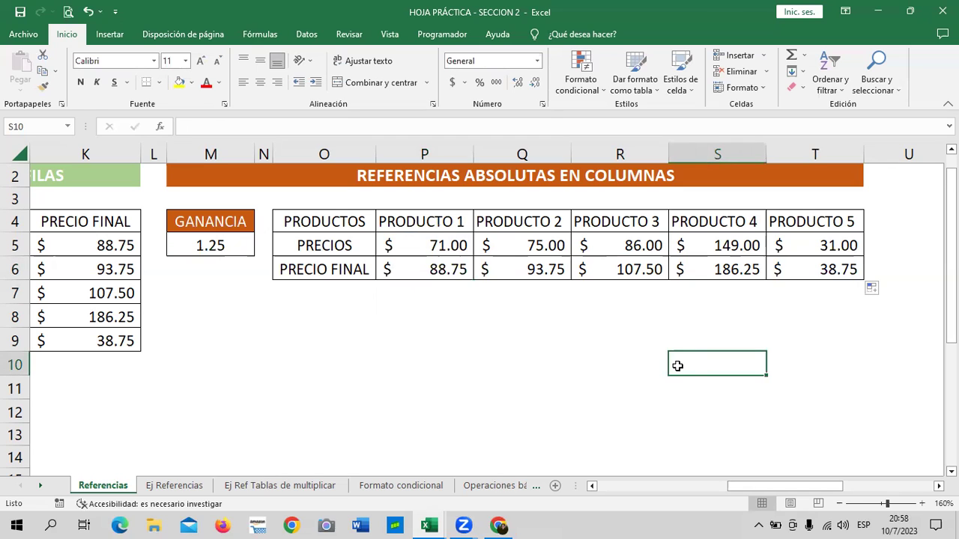
Step: Check the corrected P6 formula against the GANANCIA factor in M5
left_click(412, 267)
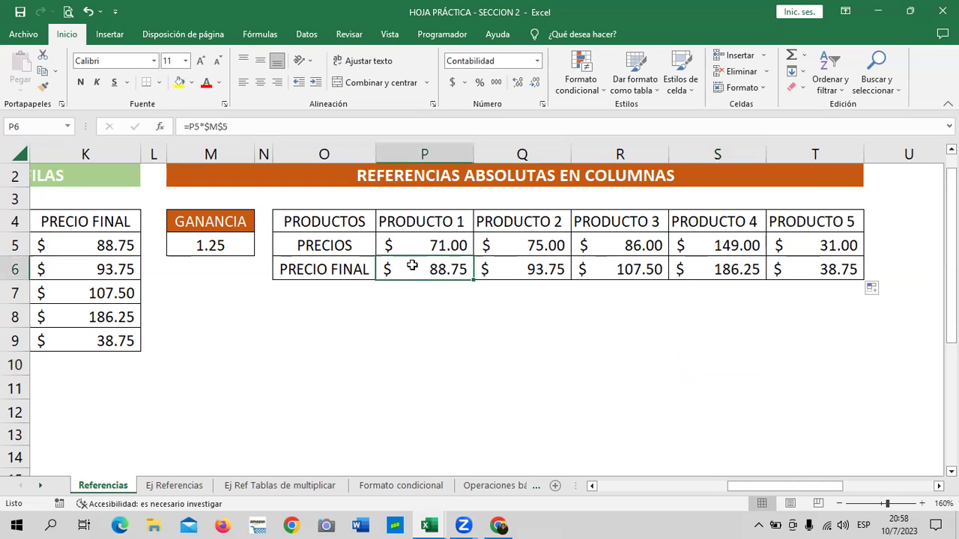
left_click(223, 240)
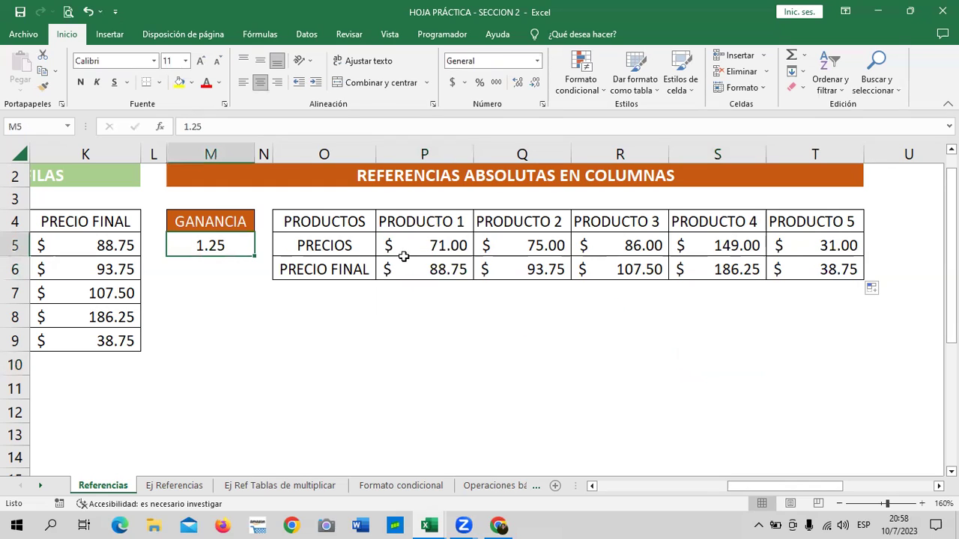
left_click(435, 265)
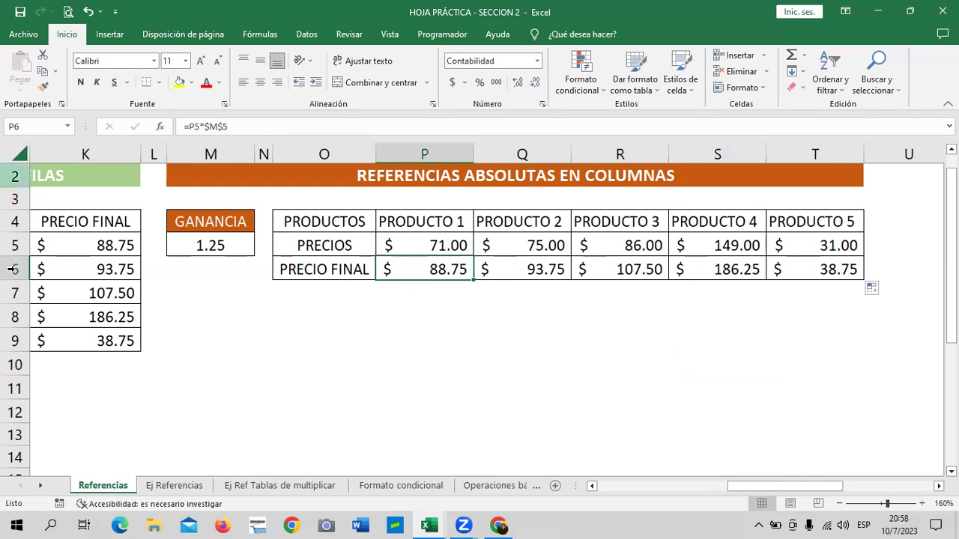
mouse_move(808, 485)
left_mouse_down()
mouse_move(789, 482)
mouse_move(801, 484)
left_mouse_up()
scroll(619, 325, "up", 1)
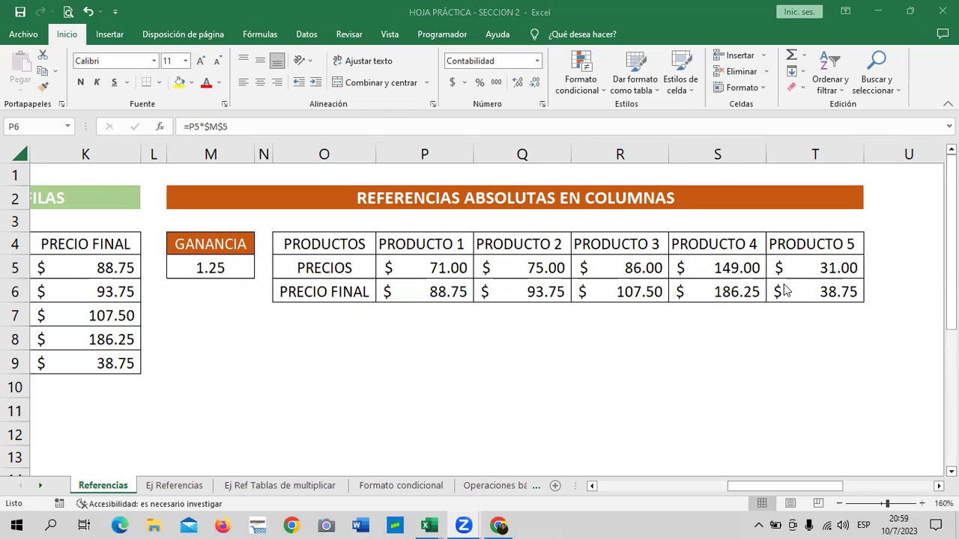
left_click(718, 487)
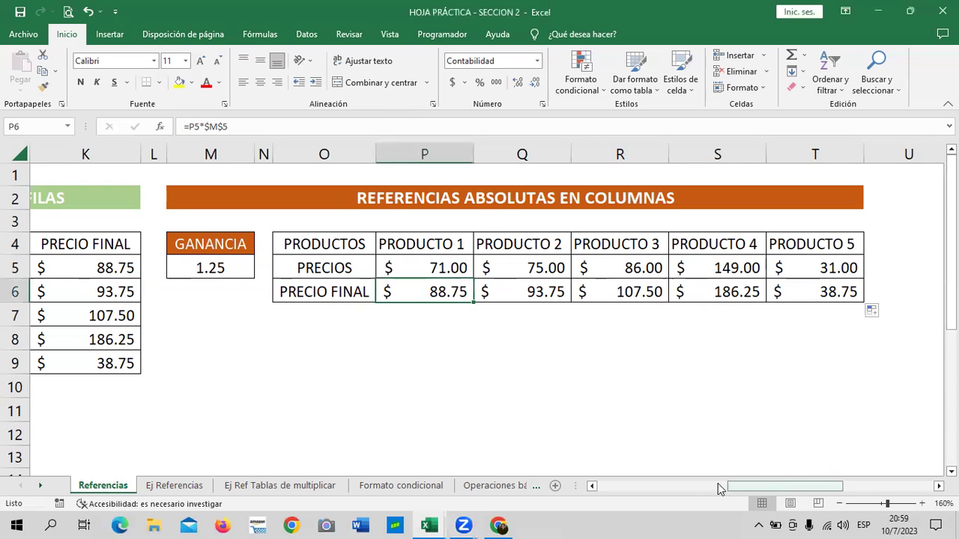
mouse_move(758, 487)
left_mouse_down()
mouse_move(621, 491)
mouse_move(650, 454)
left_mouse_up()
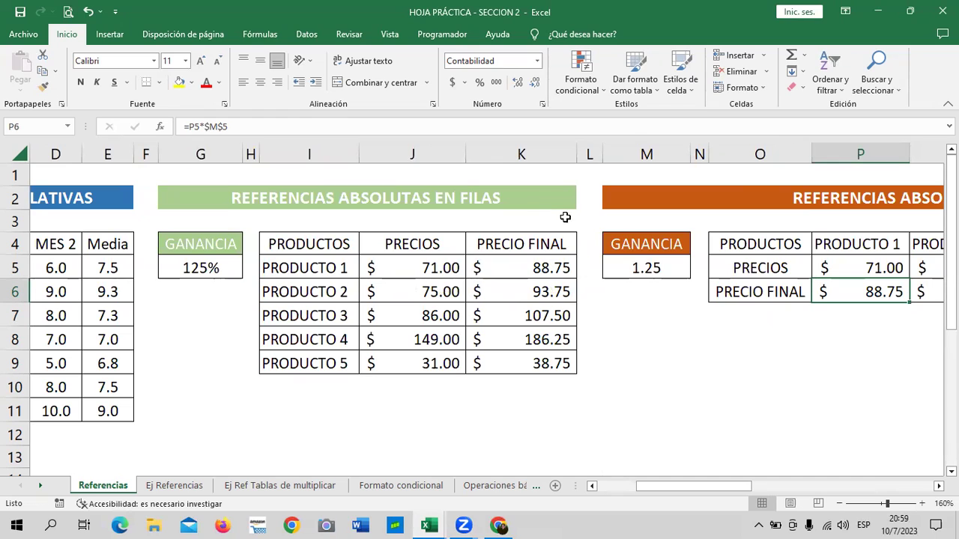
left_click(537, 201)
left_click(746, 198)
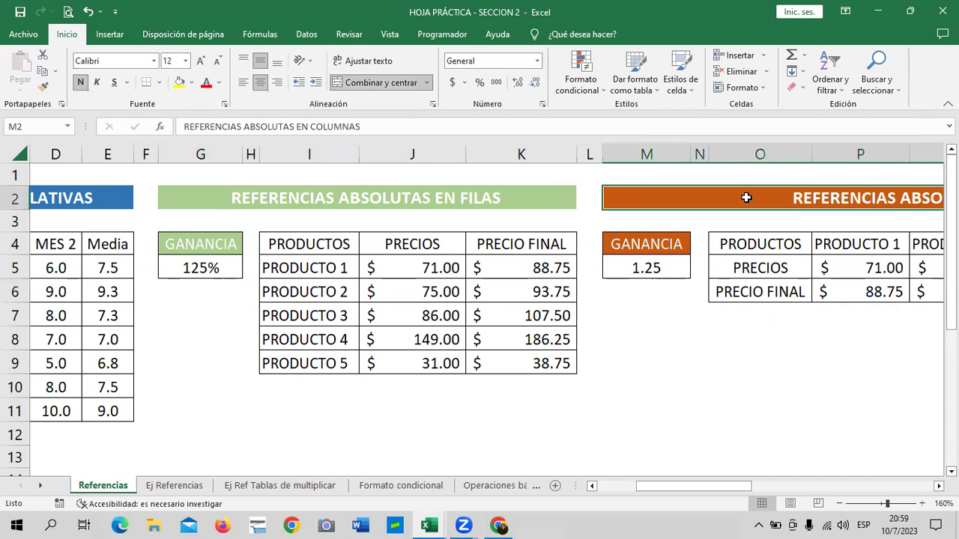
left_click(520, 199)
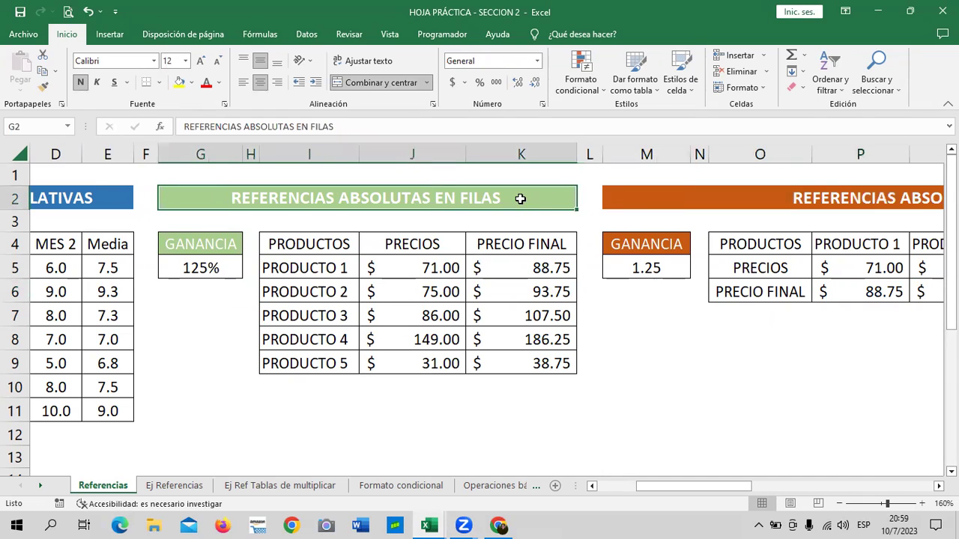
left_click(664, 204)
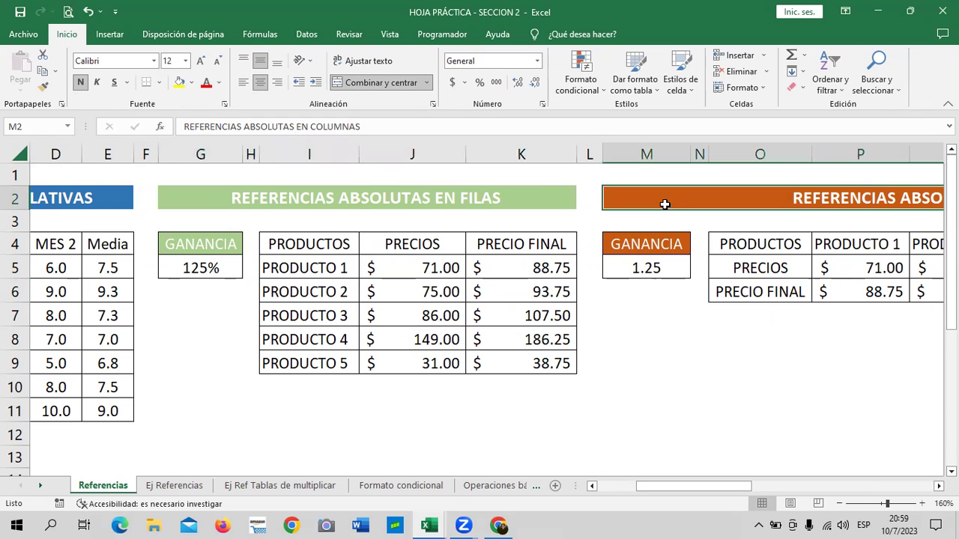
left_click(538, 191)
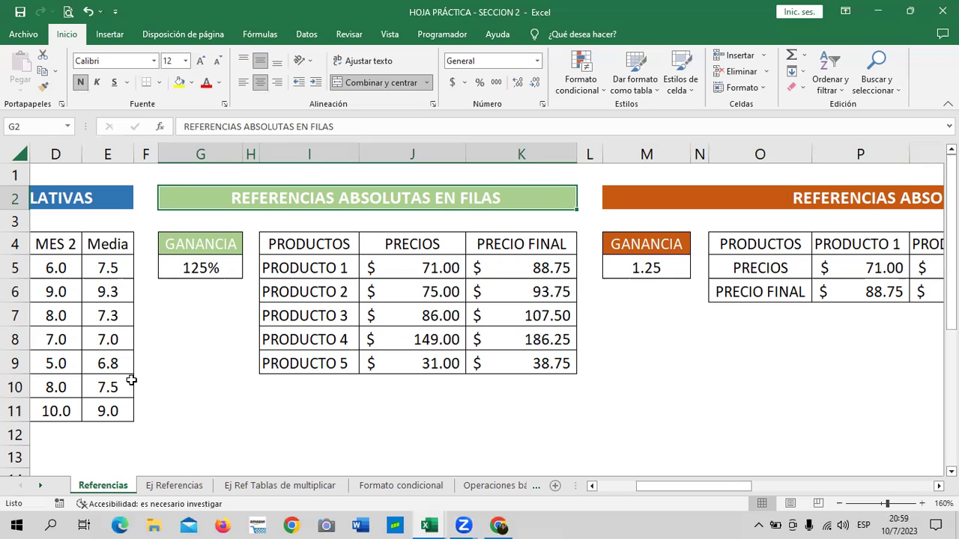
left_click(228, 269)
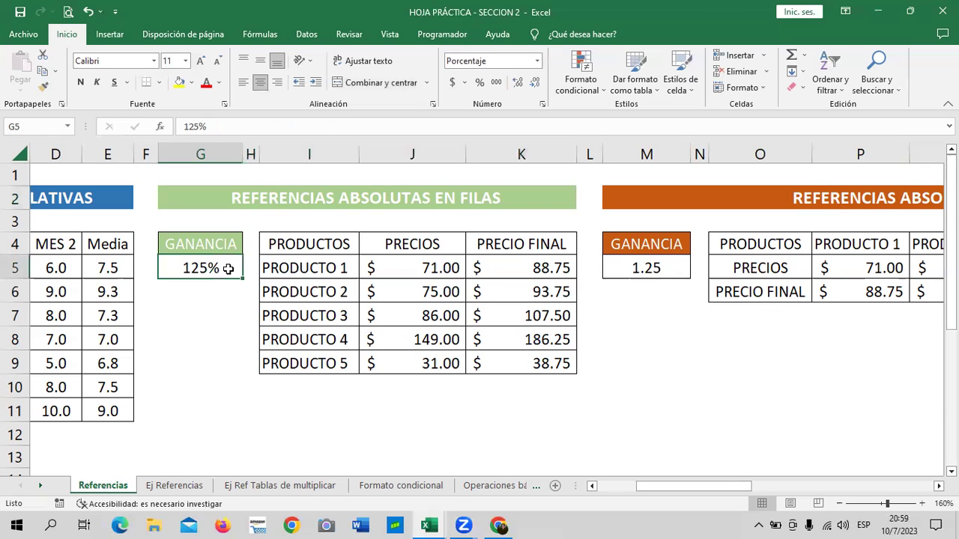